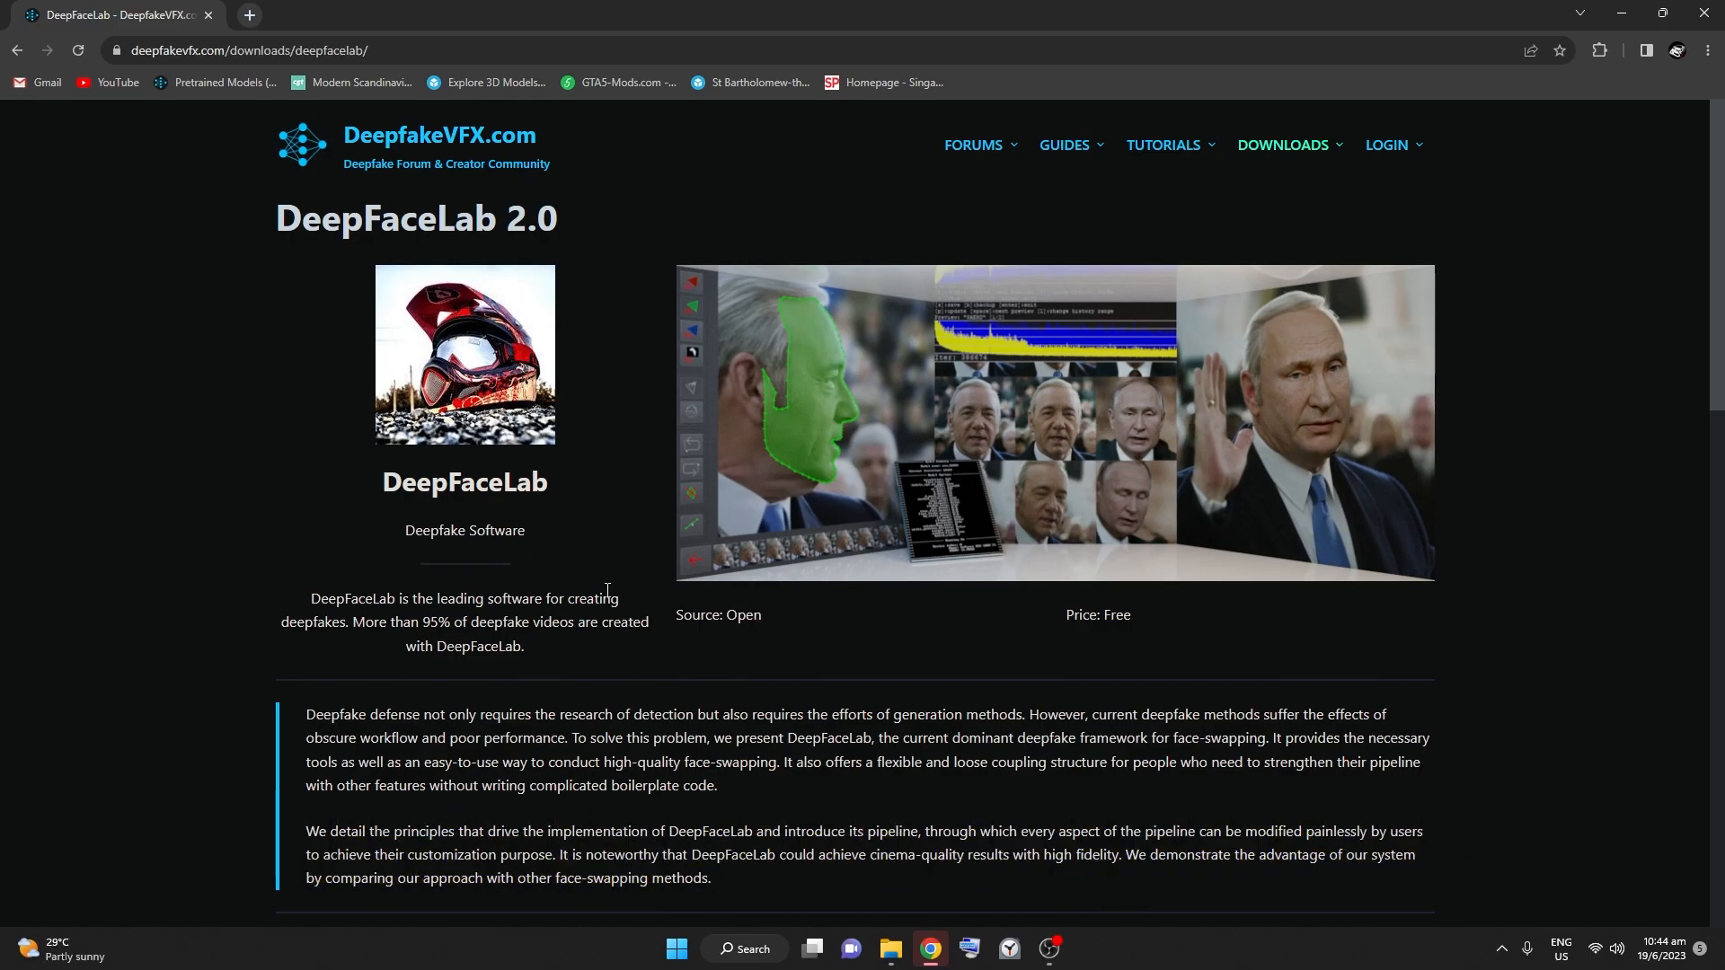
Step: Find the Download DeepFaceLab section on the page and open its Mega.nz download
{"action": "scroll", "coordinate": [504, 494], "scroll_direction": "down", "scroll_amount": 4}
{"action": "scroll", "coordinate": [562, 539], "scroll_direction": "down", "scroll_amount": 6}
{"action": "scroll", "coordinate": [627, 537], "scroll_direction": "up", "scroll_amount": 4}
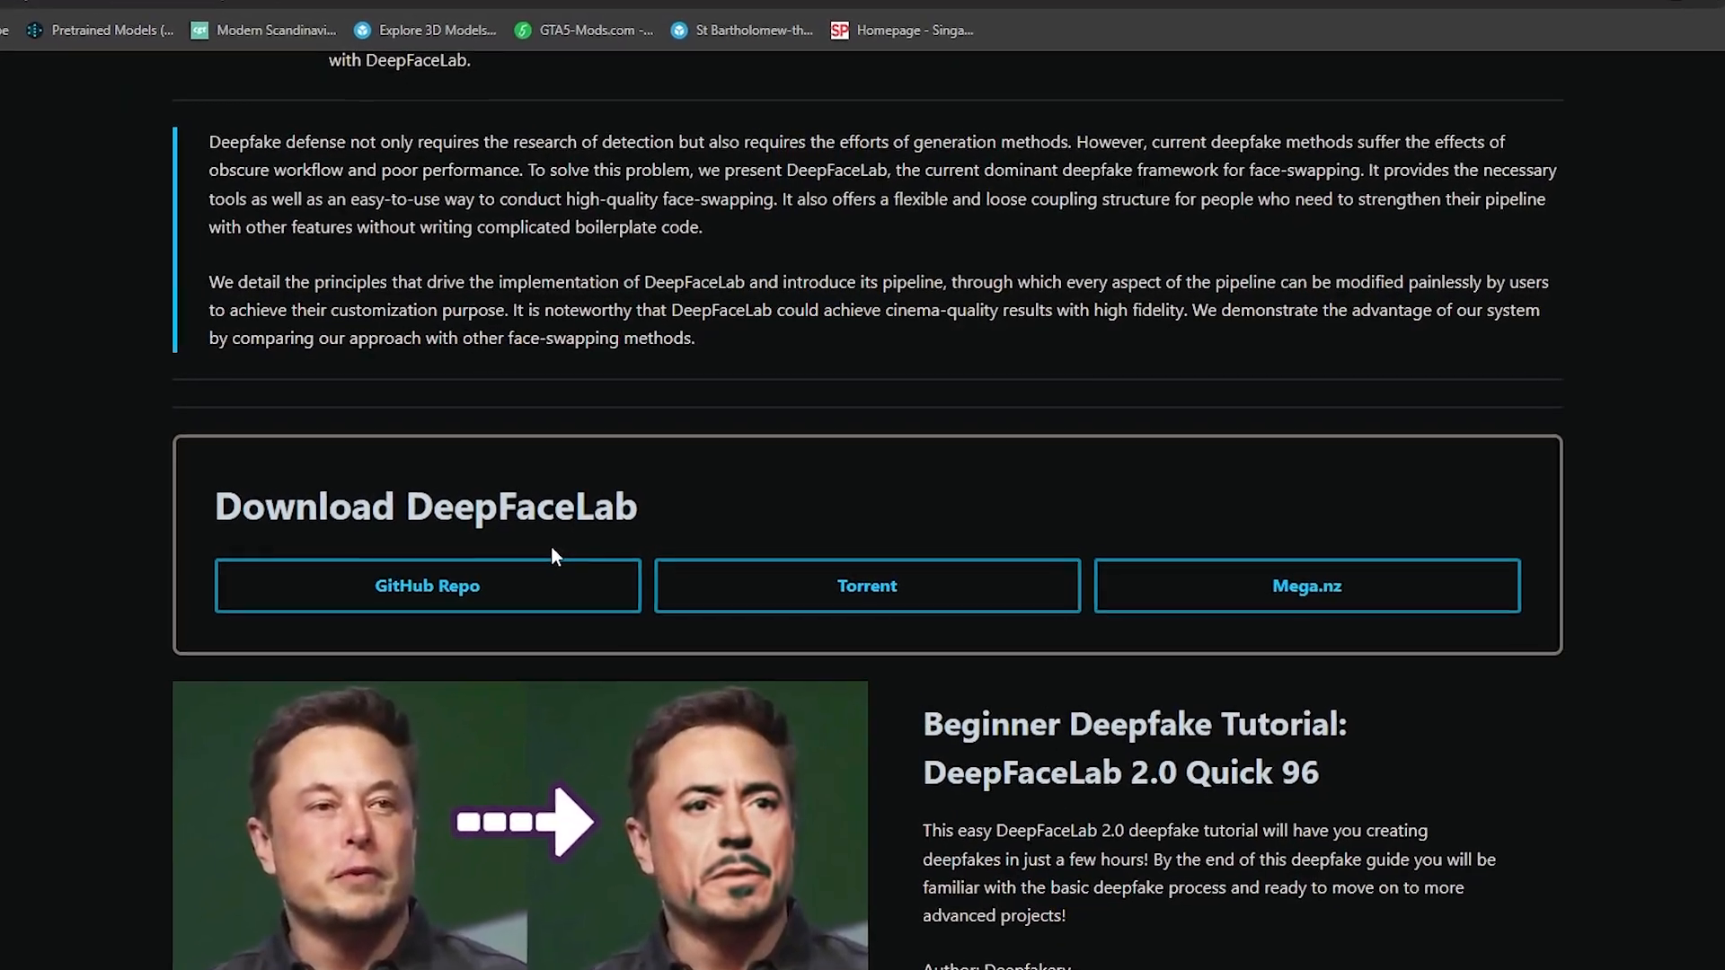
{"action": "scroll", "coordinate": [541, 553], "scroll_direction": "down", "scroll_amount": 1}
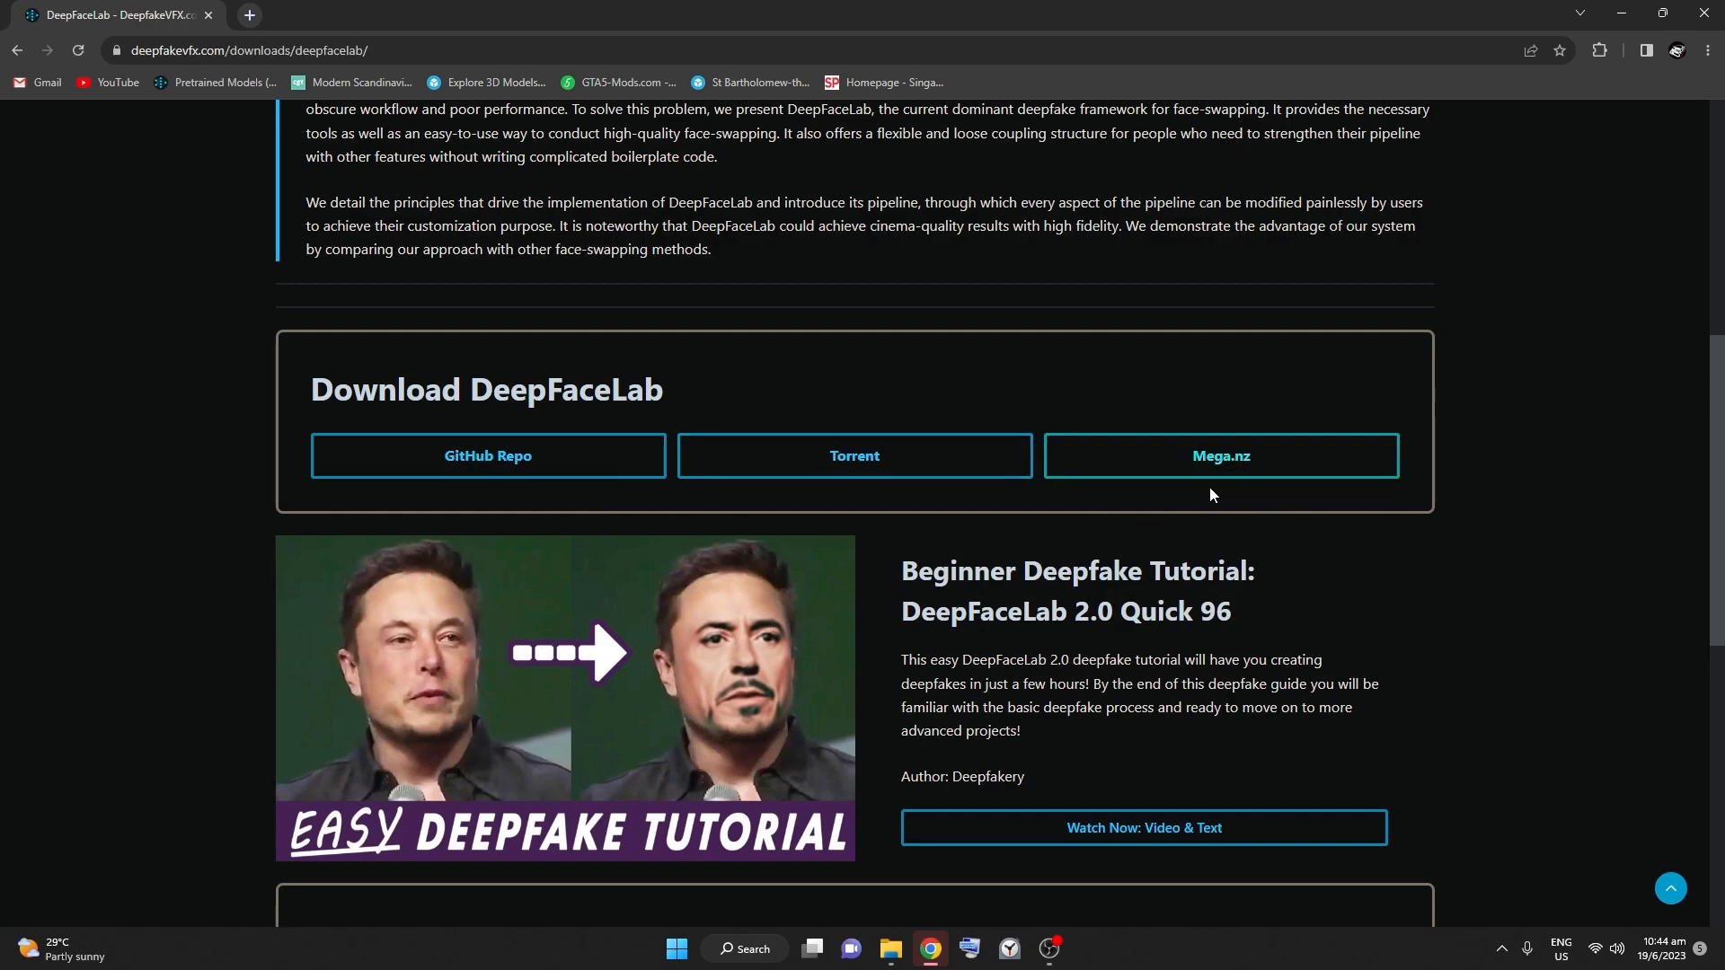
{"action": "left_click", "coordinate": [1210, 462]}
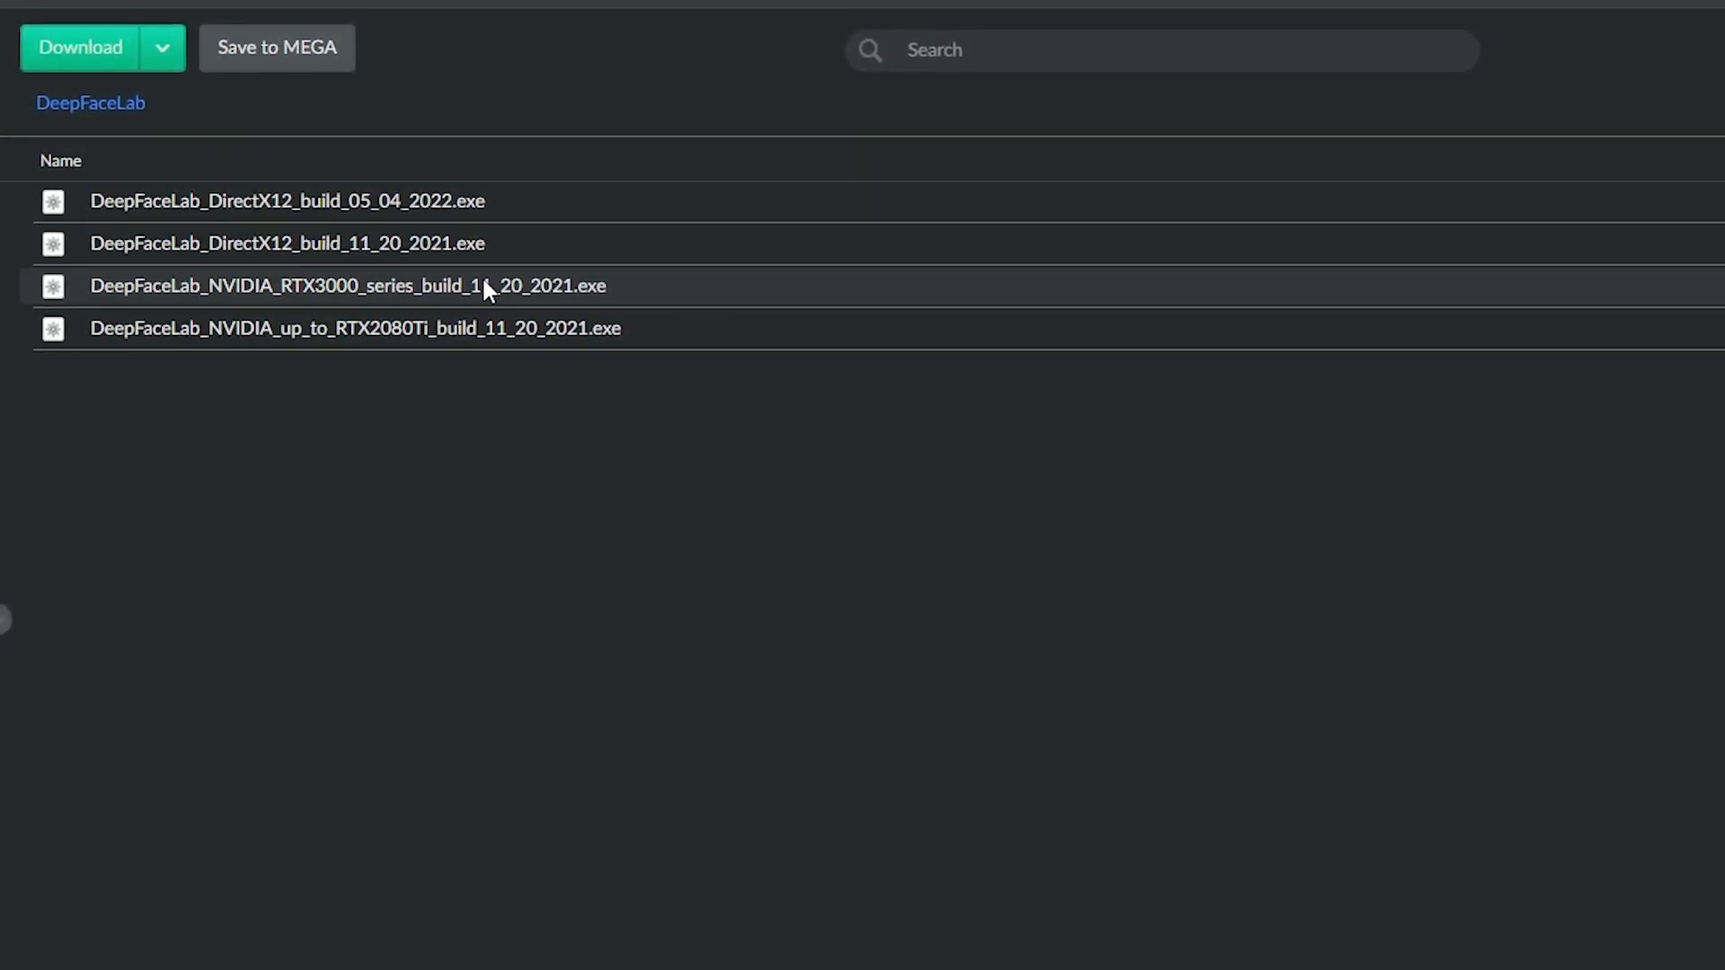
Step: Download DeepFaceLab_NVIDIA_RTX3000_series_build_11_20_2021.exe as a standard download and dismiss the transfer pop-up
{"action": "left_click", "coordinate": [485, 289]}
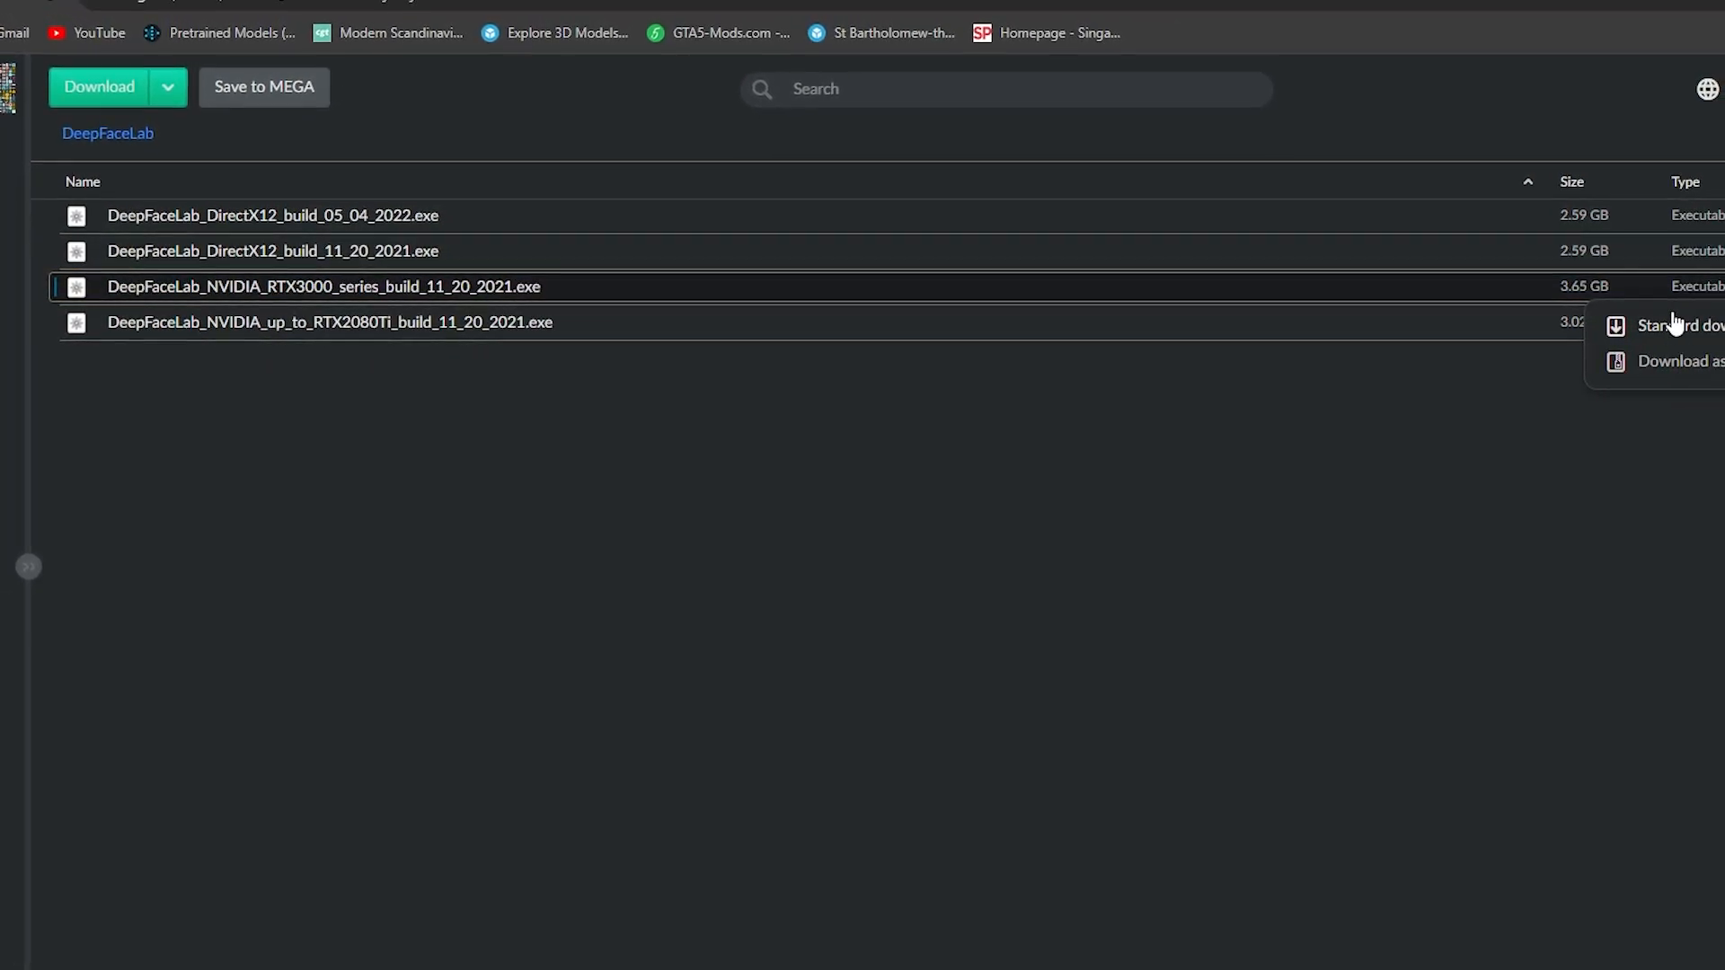
{"action": "left_click", "coordinate": [1675, 323]}
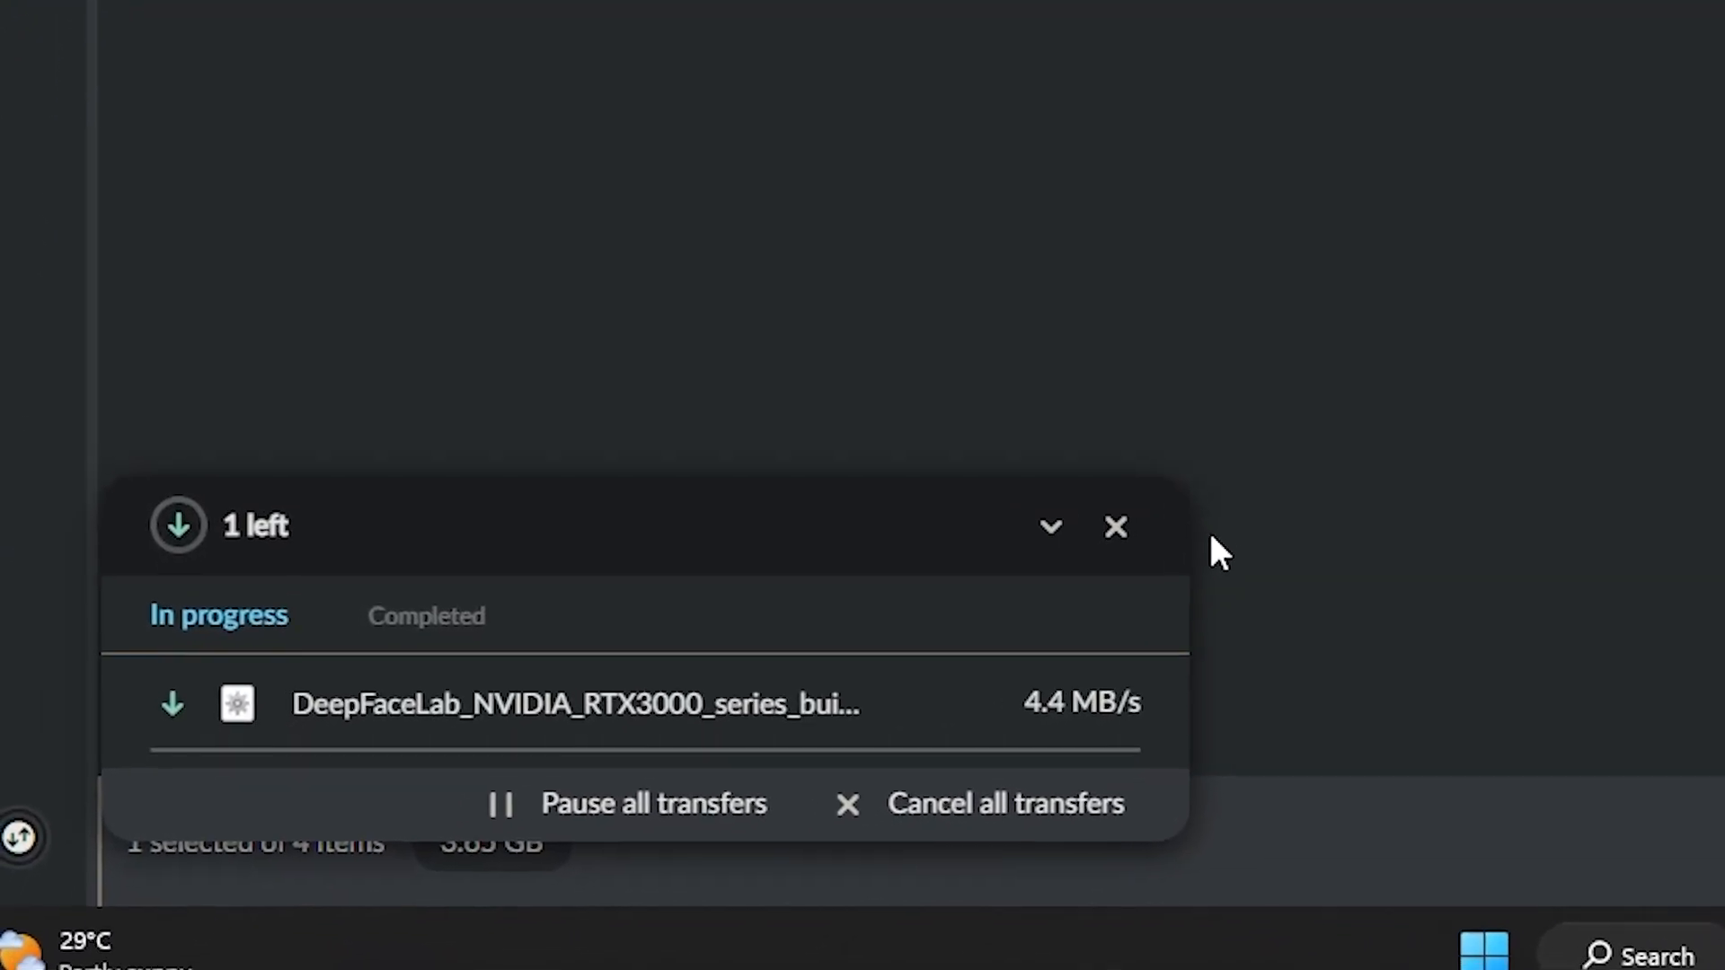
{"action": "left_click", "coordinate": [1111, 529]}
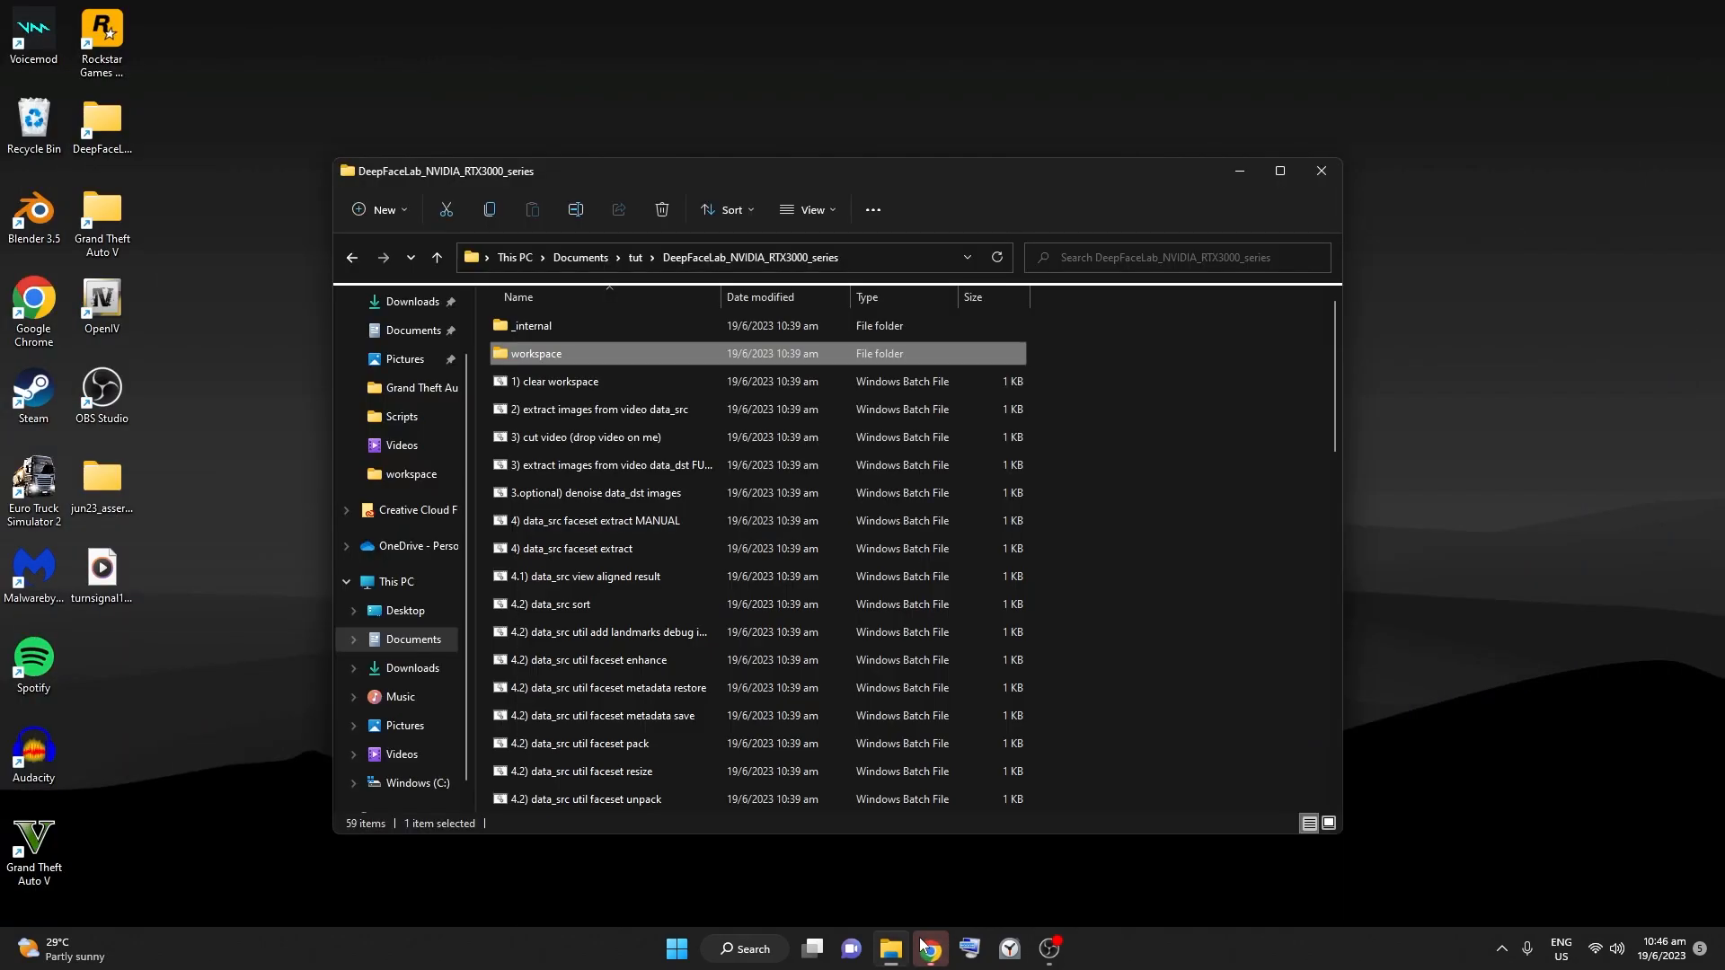
Step: Open the workspace folder inside the extracted DeepFaceLab_NVIDIA_RTX3000_series folder in File Explorer
{"action": "left_click", "coordinate": [926, 945]}
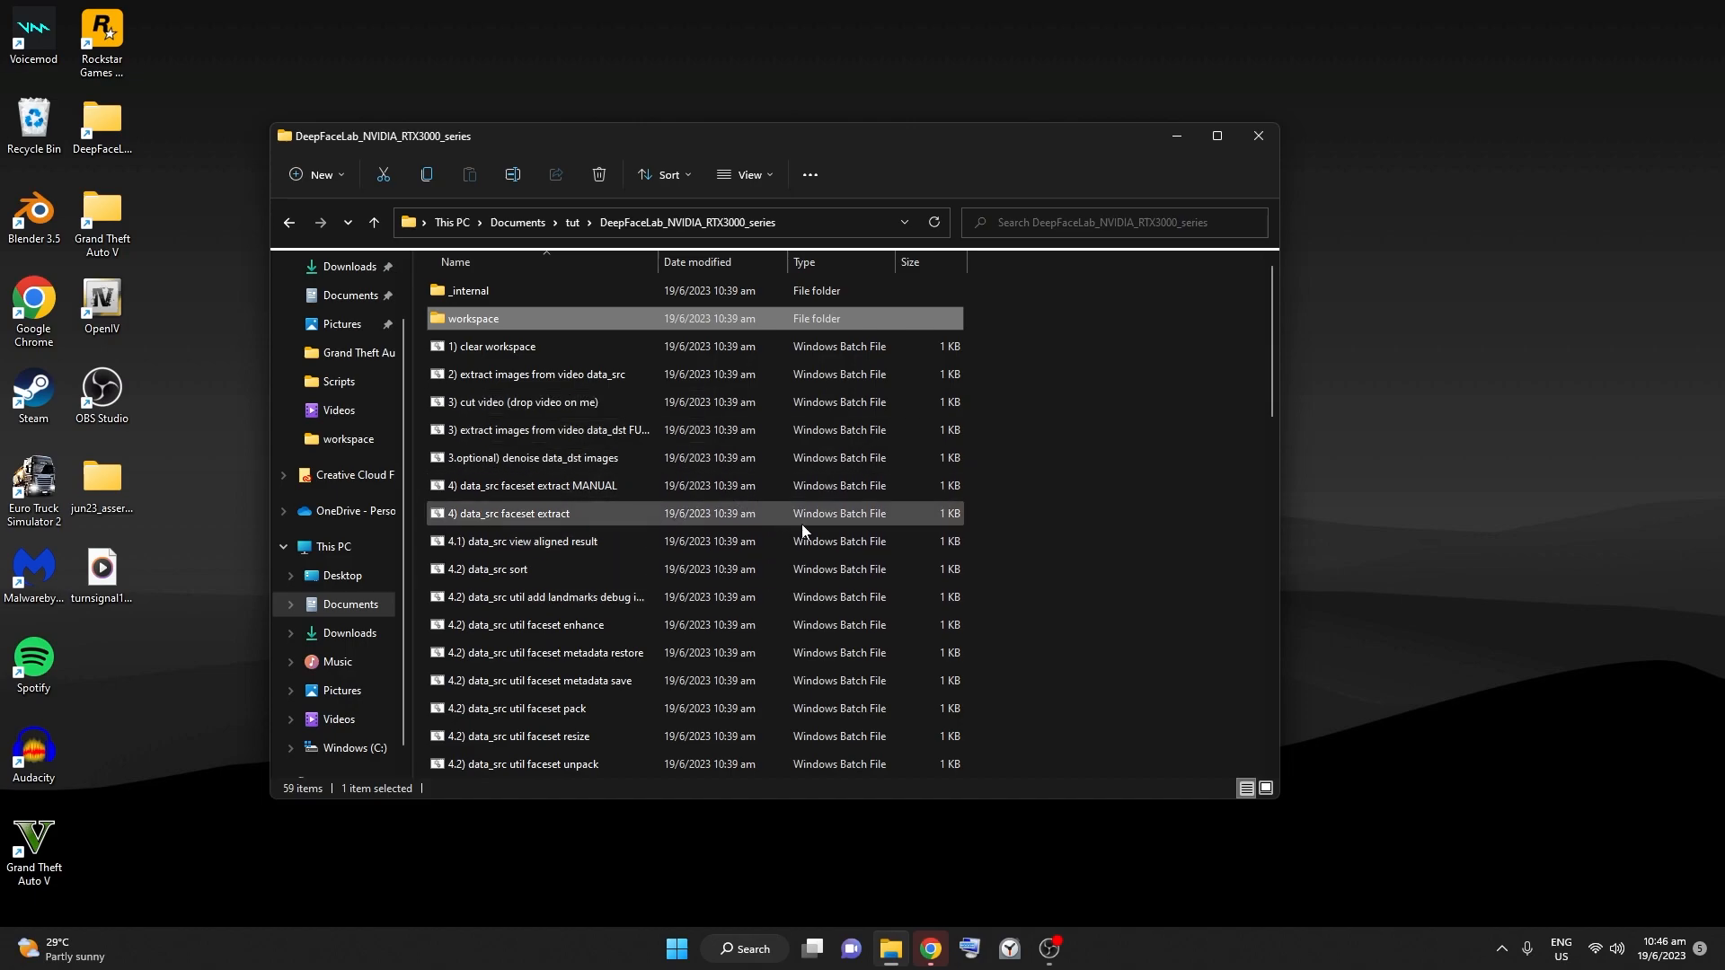
{"action": "double_click", "coordinate": [670, 313]}
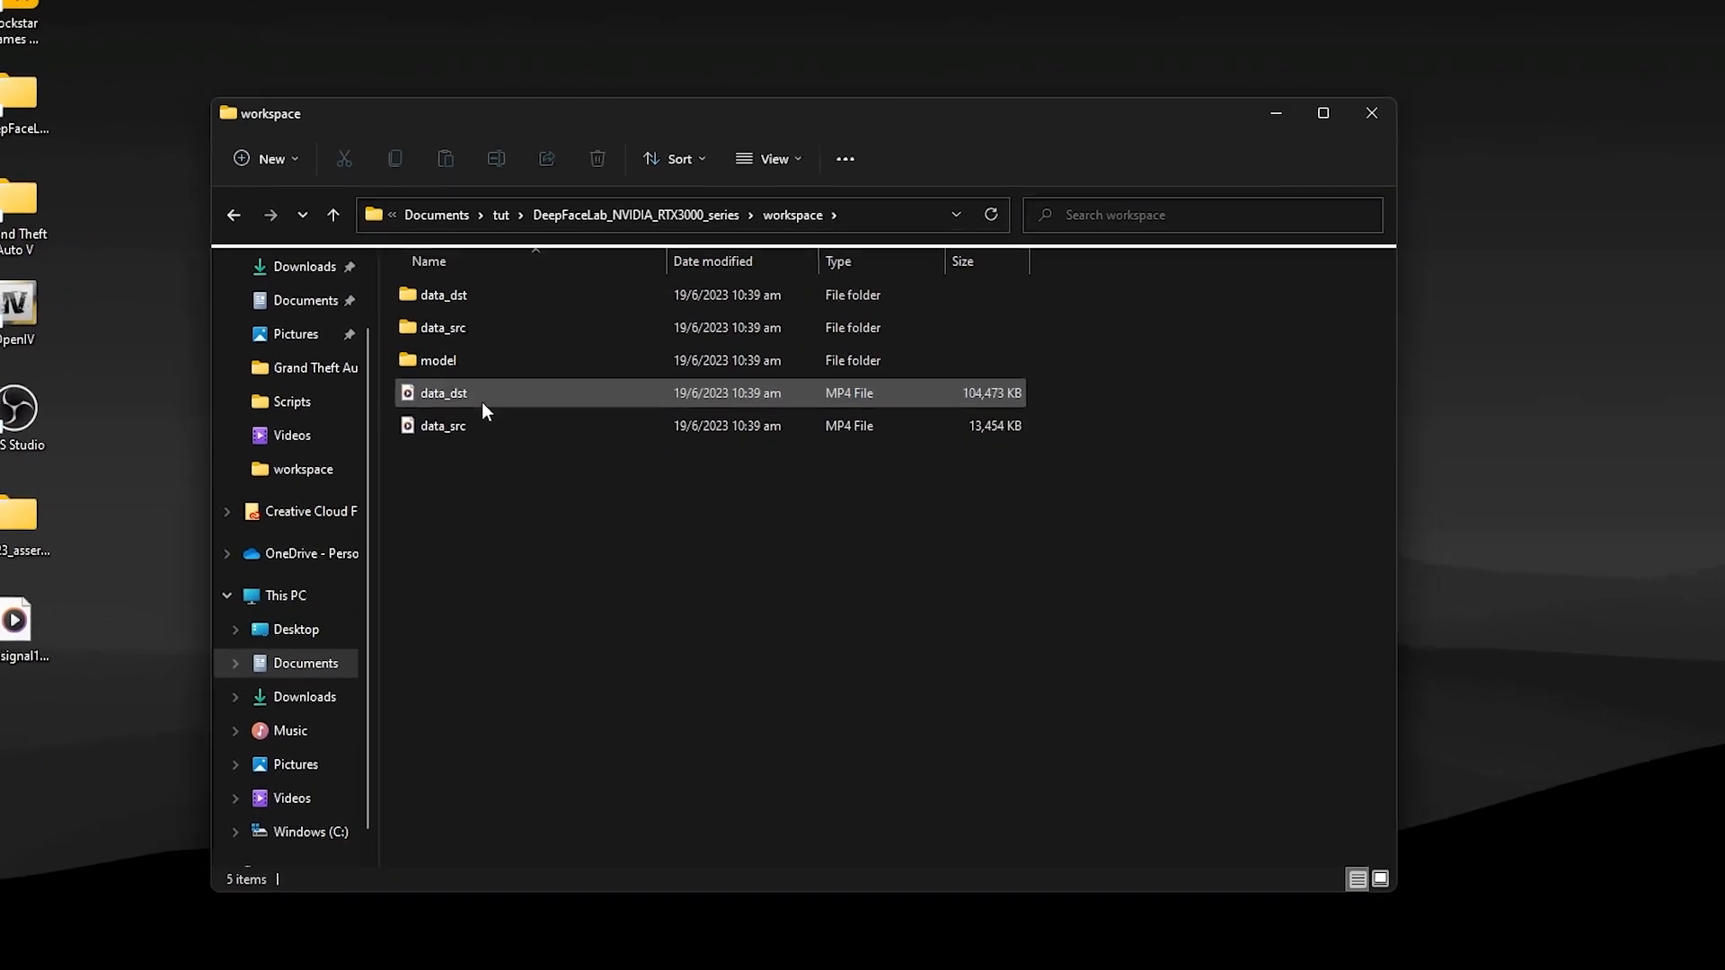
{"action": "left_click_drag", "start_coordinate": [519, 557], "coordinate": [462, 415]}
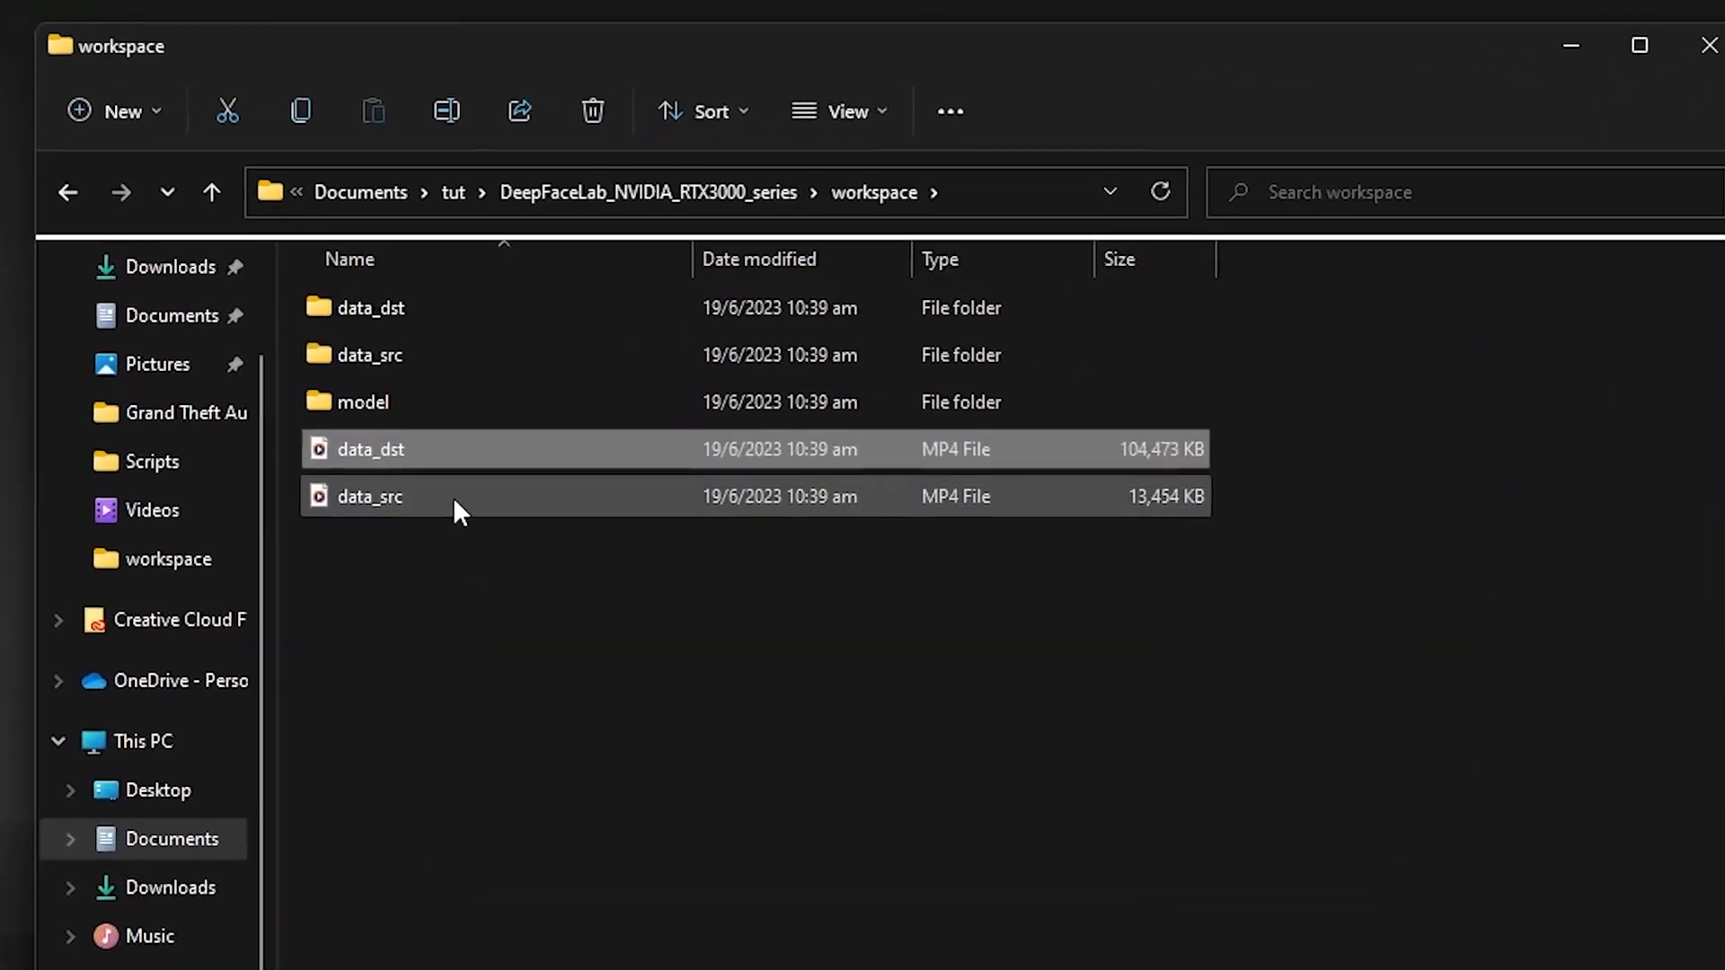
Step: Preview the data_dst video from the workspace folder in Media Player and close the player
{"action": "double_click", "coordinate": [430, 453]}
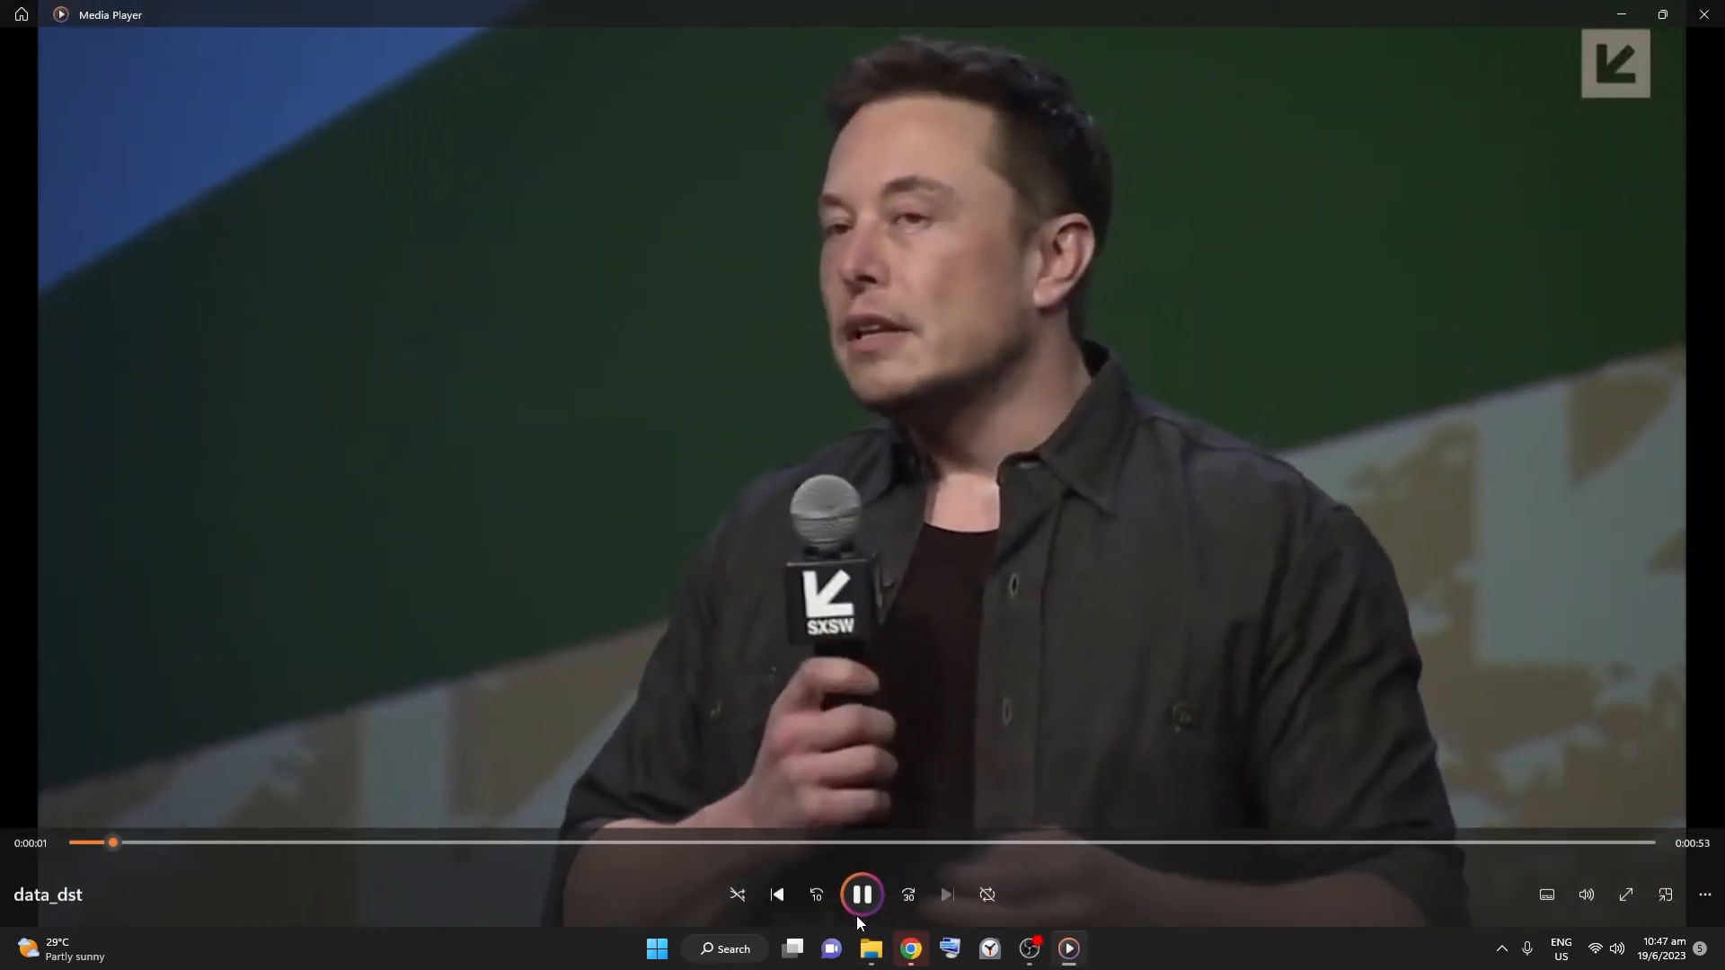
{"action": "left_click", "coordinate": [862, 891]}
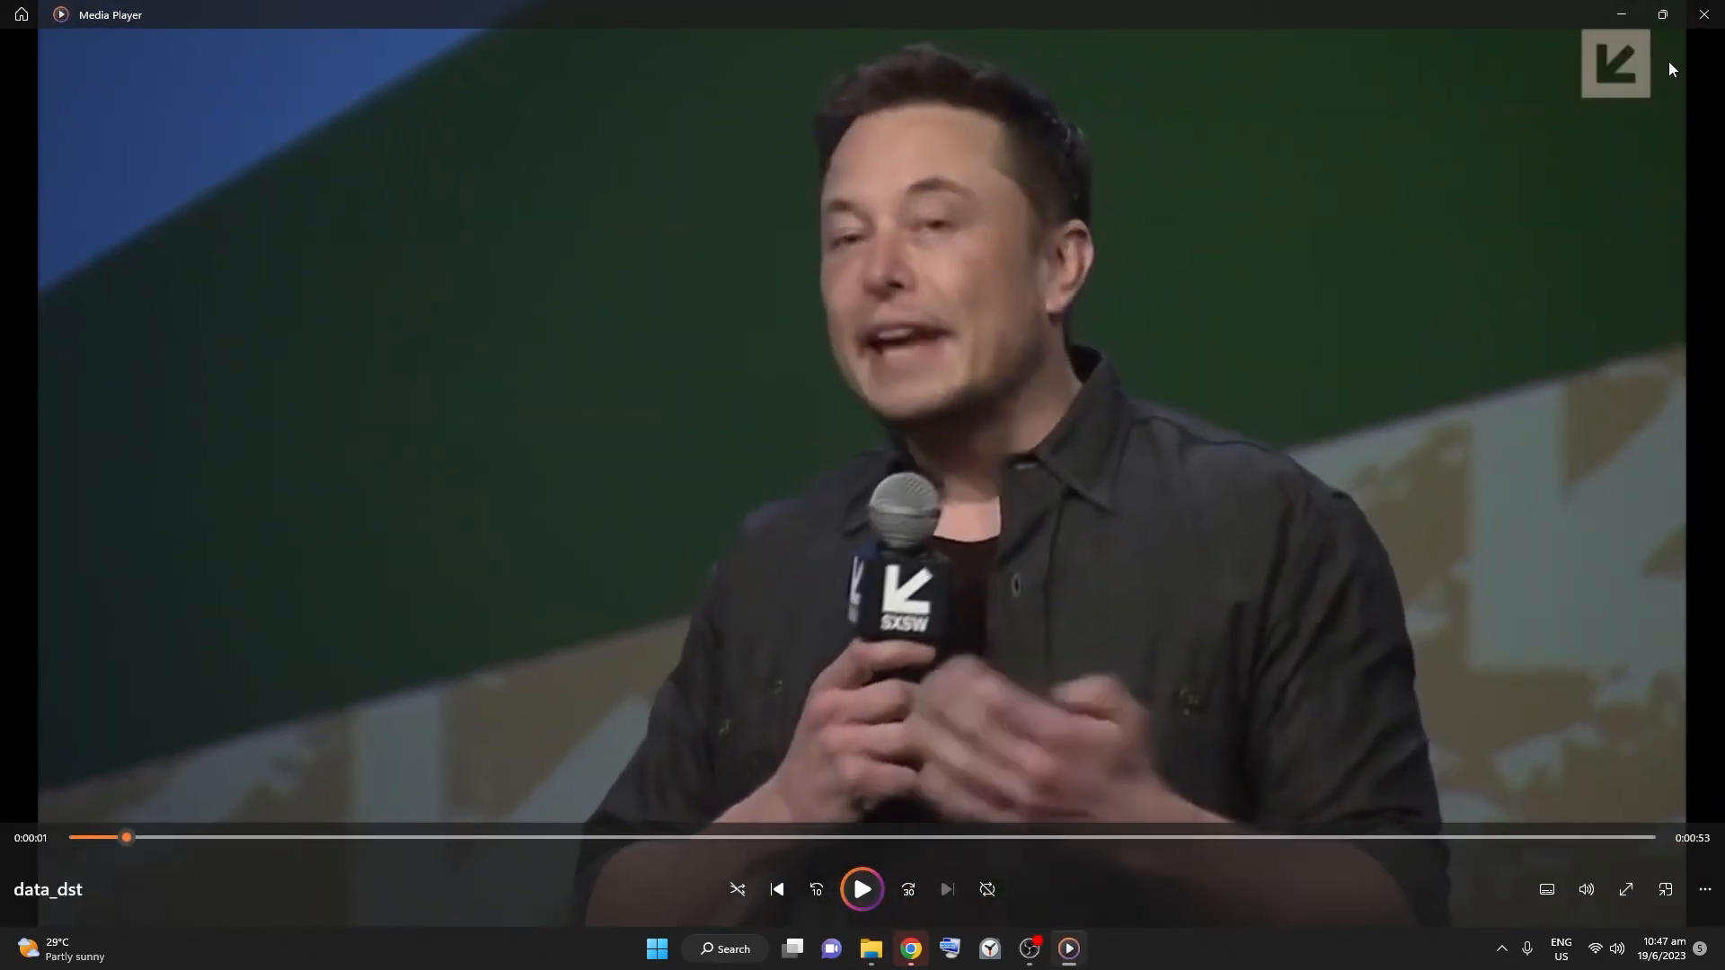
{"action": "left_click", "coordinate": [1662, 14]}
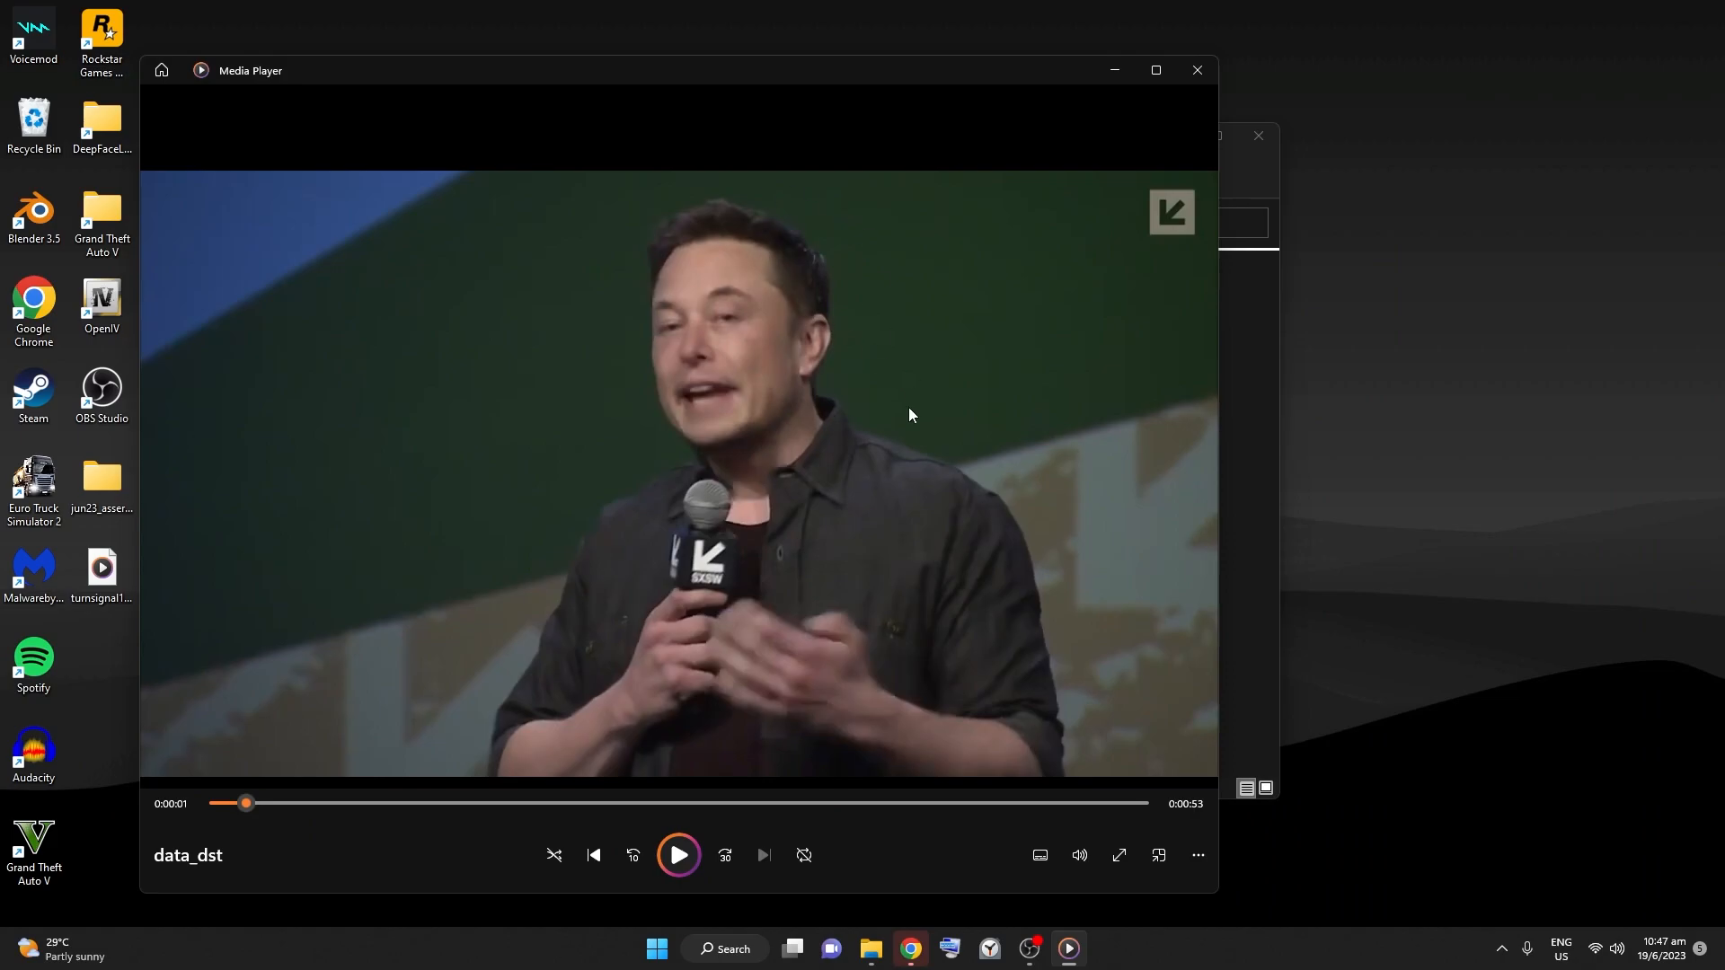
{"action": "left_click_drag", "start_coordinate": [581, 76], "coordinate": [873, 88]}
{"action": "left_click", "coordinate": [1500, 81]}
Step: Preview the data_src video from the workspace folder in Media Player and close the player
{"action": "double_click", "coordinate": [476, 401]}
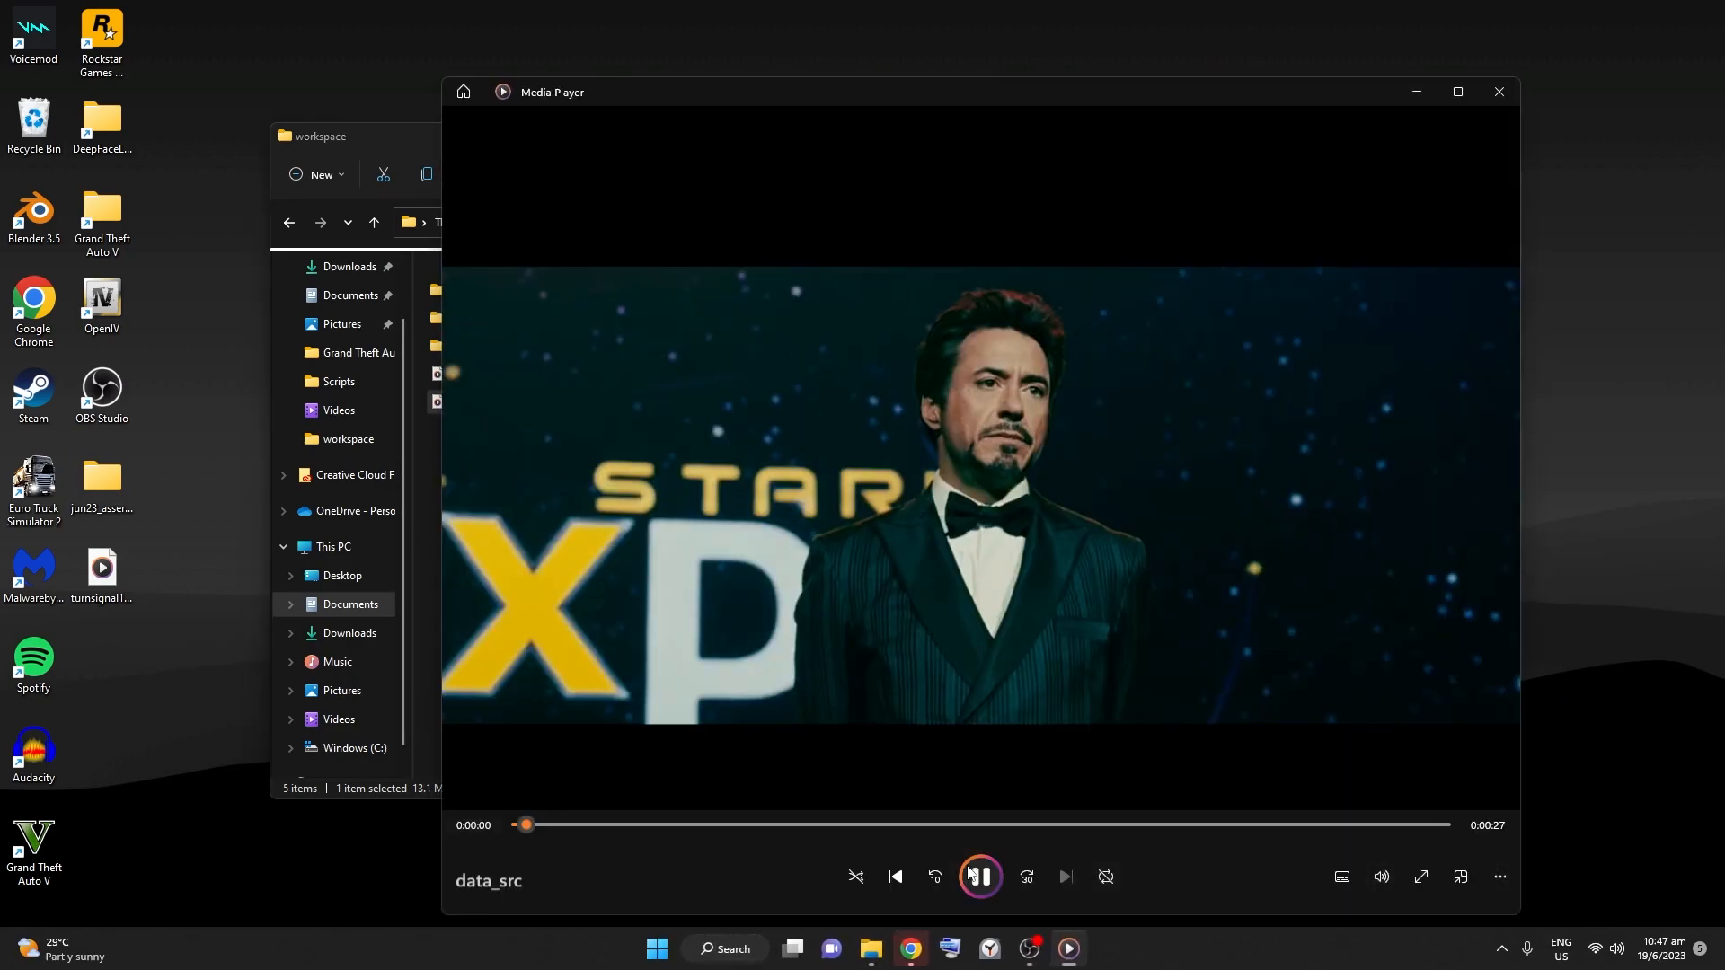
{"action": "left_click", "coordinate": [977, 869]}
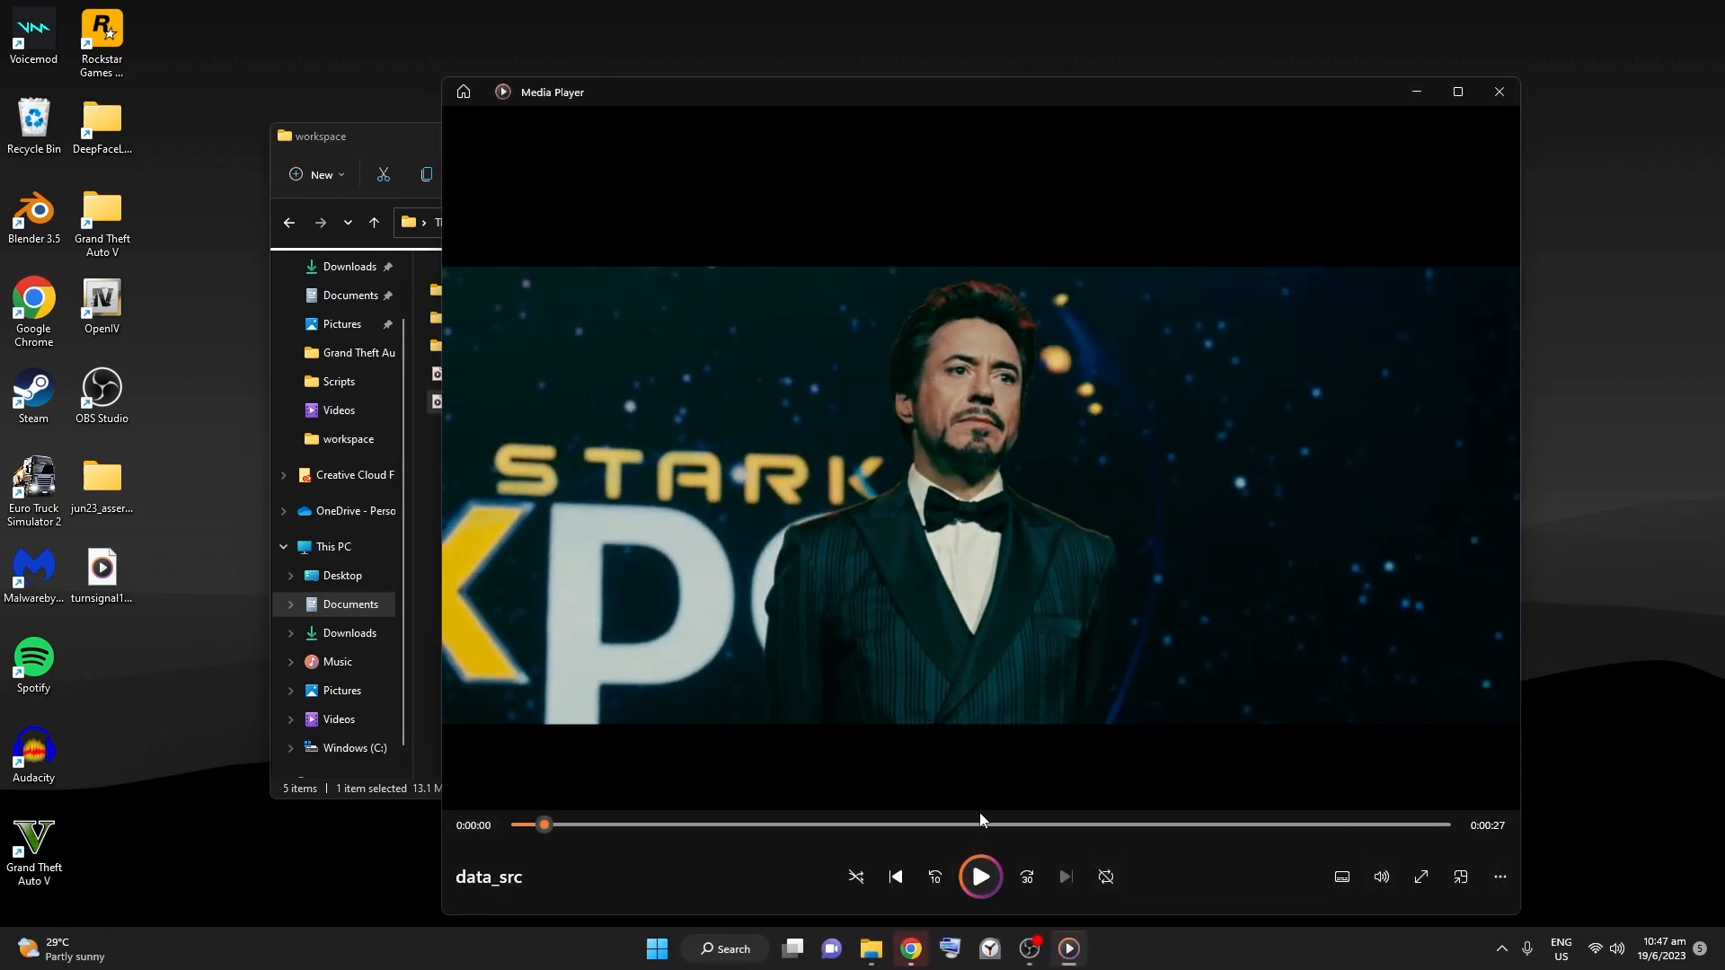
{"action": "left_click_drag", "start_coordinate": [816, 102], "coordinate": [1063, 96]}
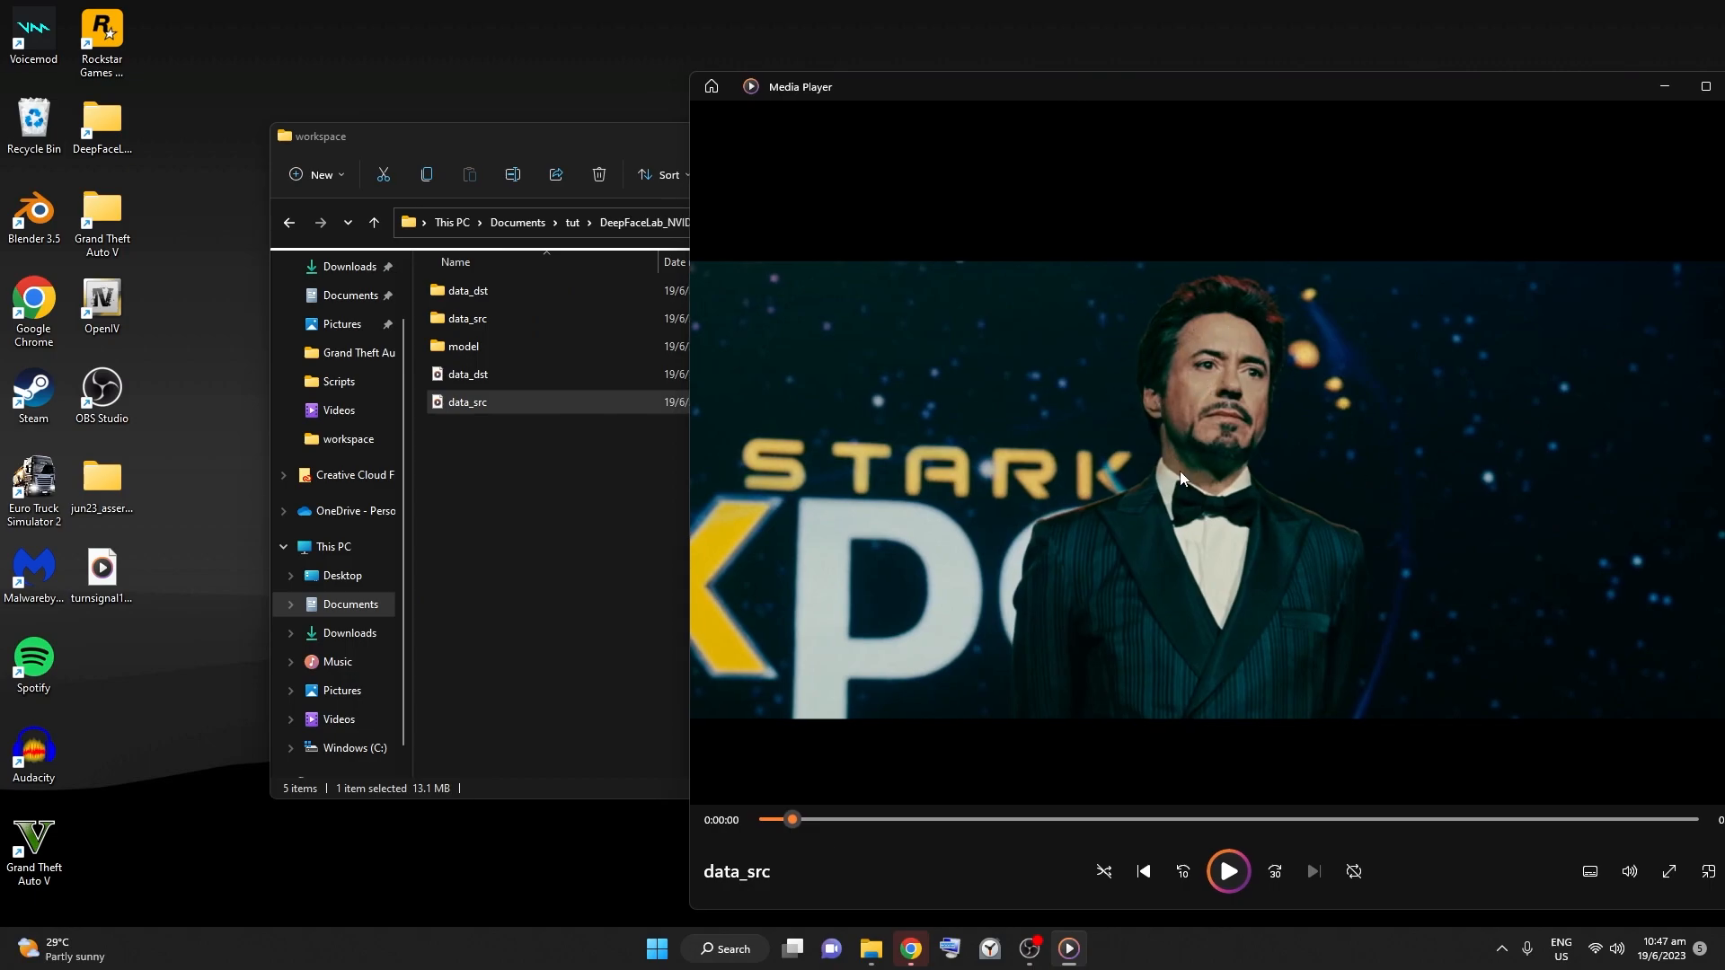
{"action": "left_click_drag", "start_coordinate": [1141, 90], "coordinate": [757, 72]}
{"action": "left_click", "coordinate": [1362, 69]}
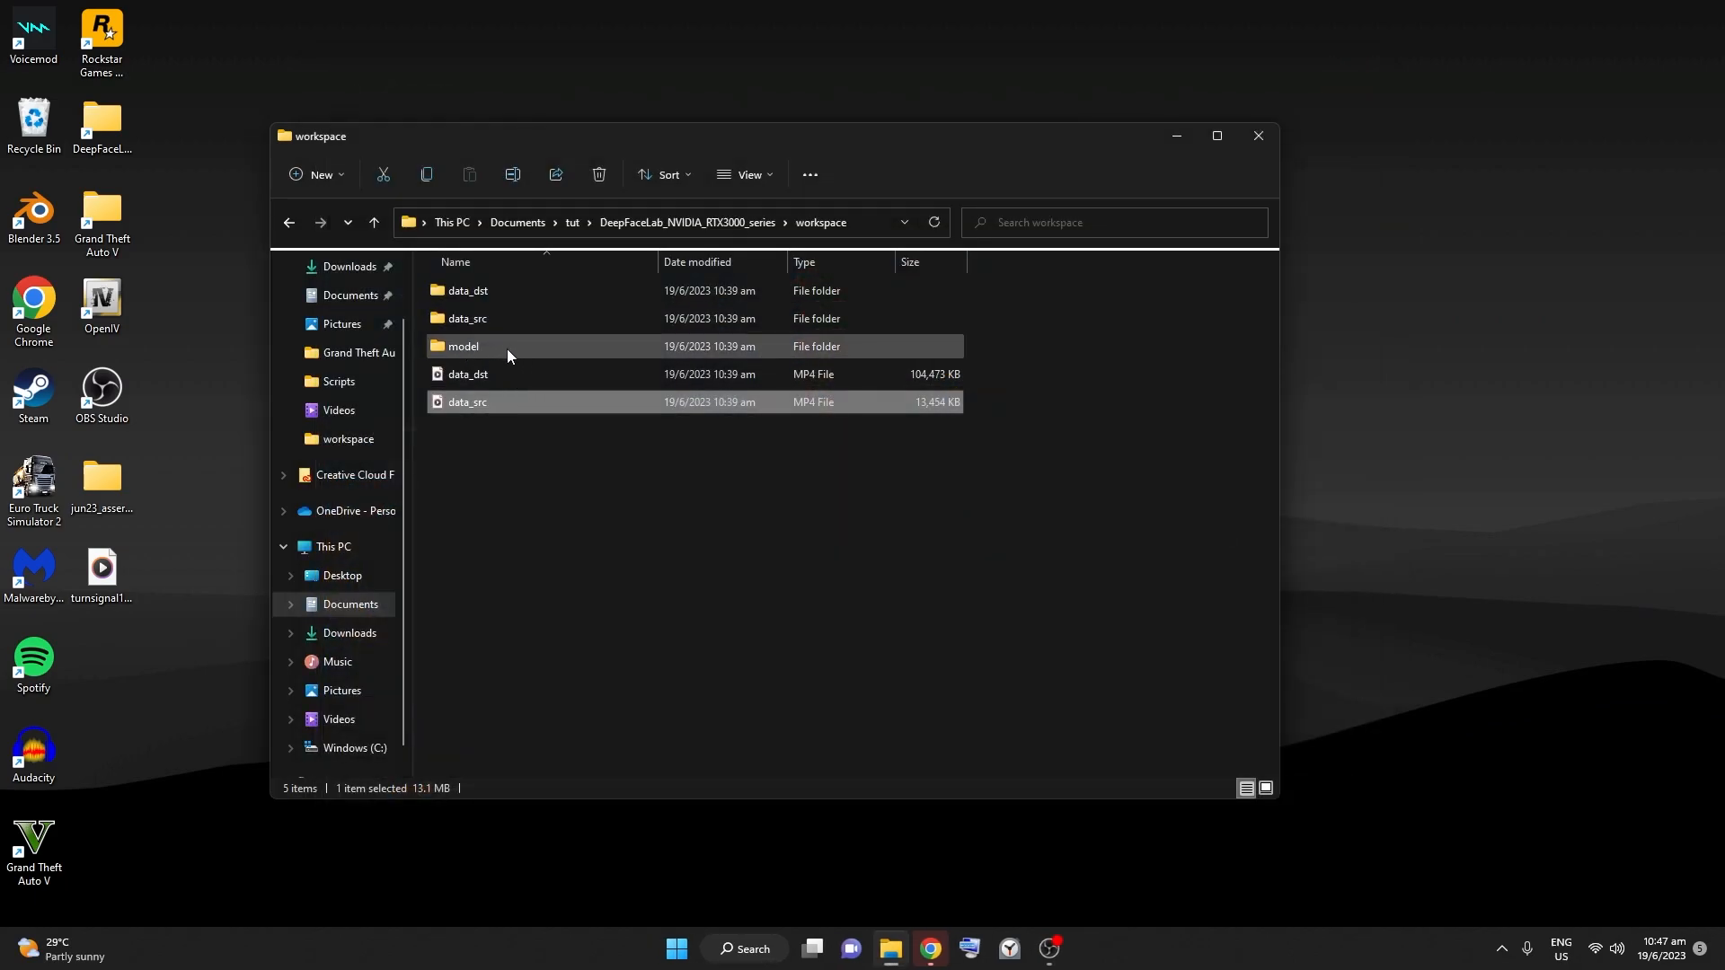
Step: Check the contents of the model folder and return to the DeepFaceLab_NVIDIA_RTX3000_series folder
{"action": "left_click", "coordinate": [506, 348]}
{"action": "double_click", "coordinate": [506, 348]}
{"action": "left_click_drag", "start_coordinate": [846, 483], "coordinate": [611, 352]}
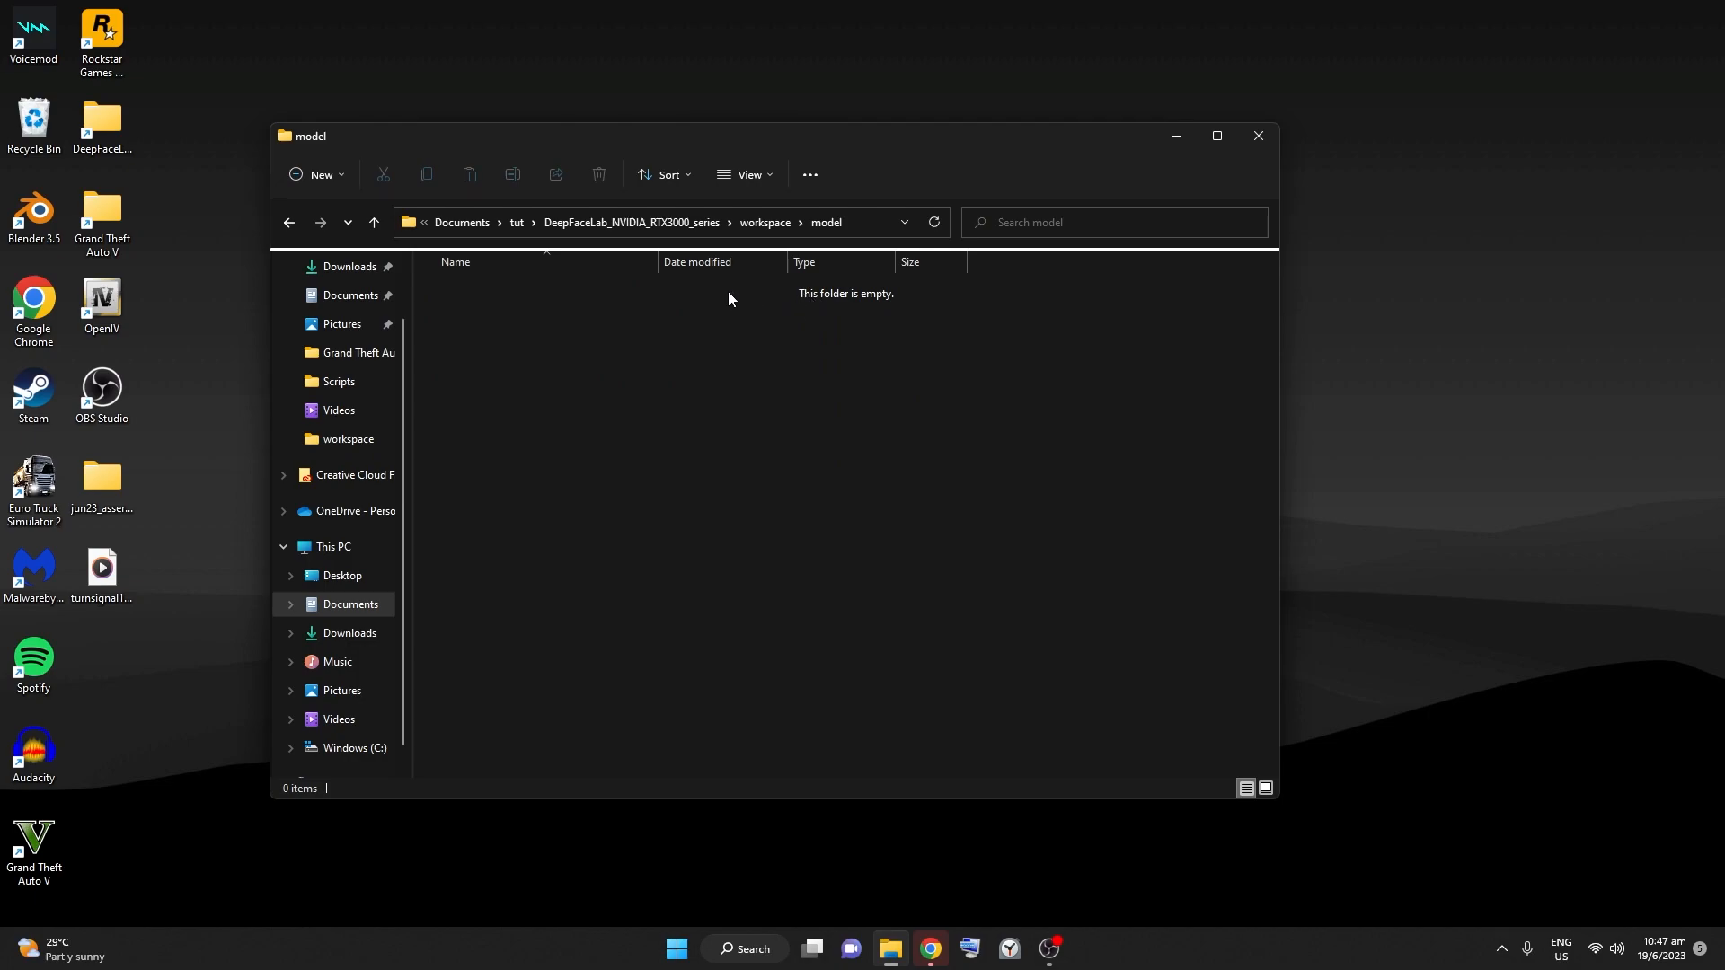
{"action": "left_click", "coordinate": [753, 226]}
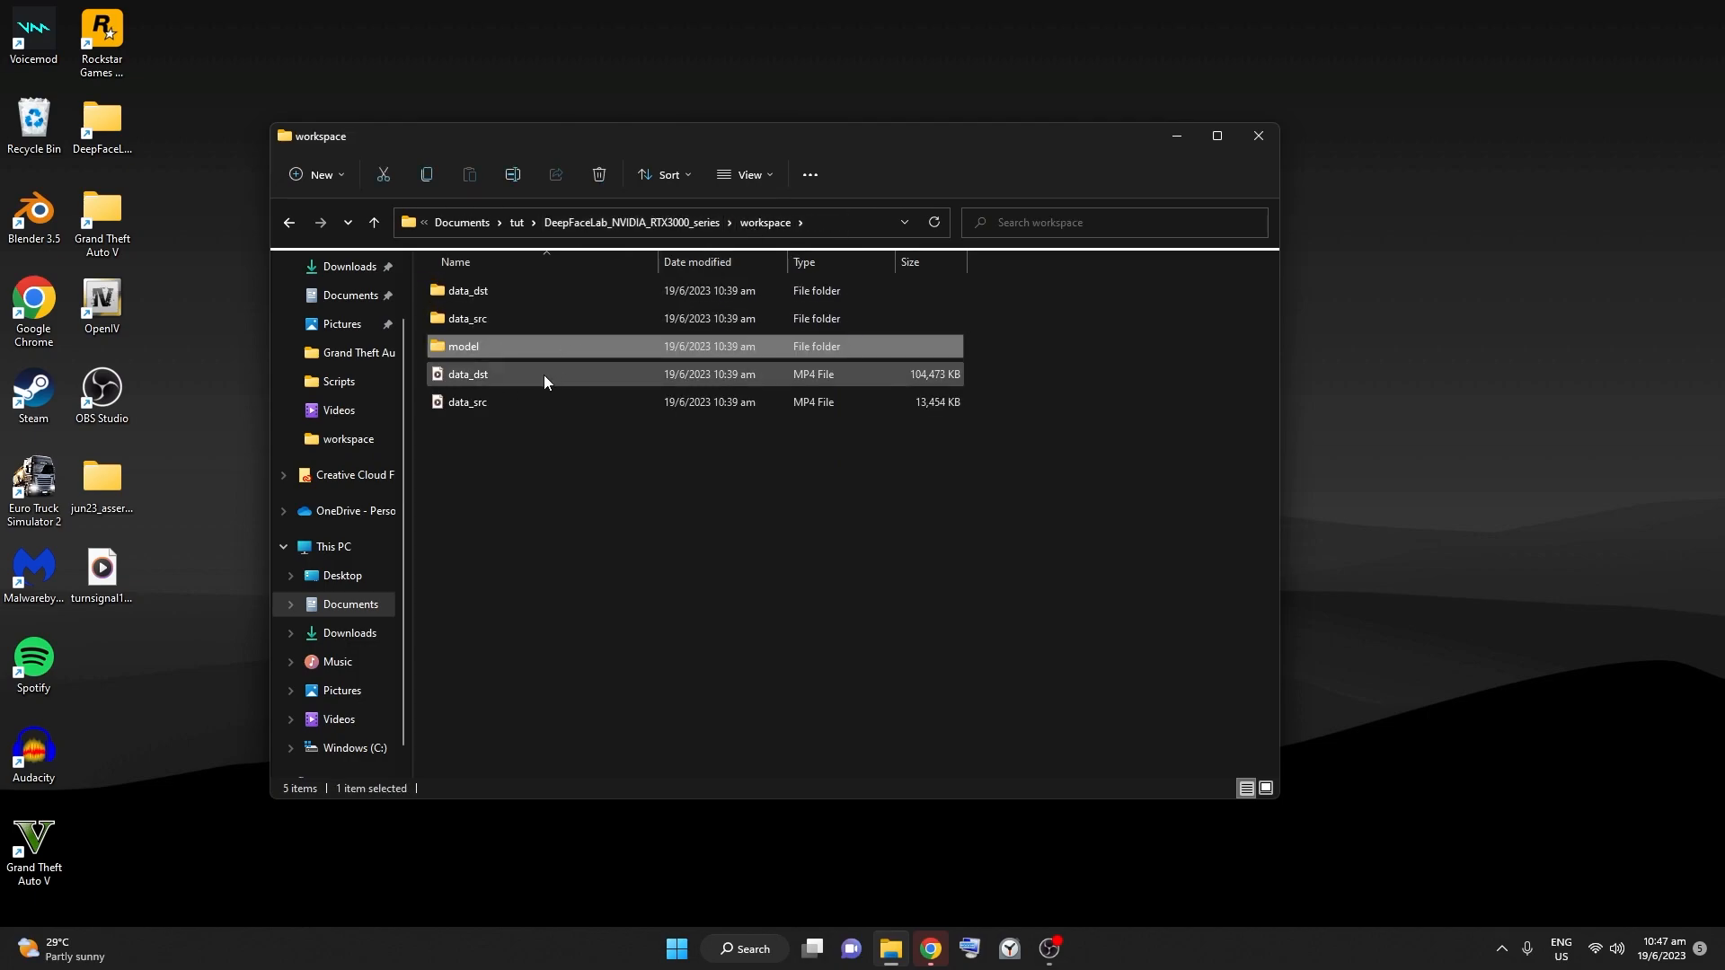
{"action": "mouse_move", "coordinate": [543, 374]}
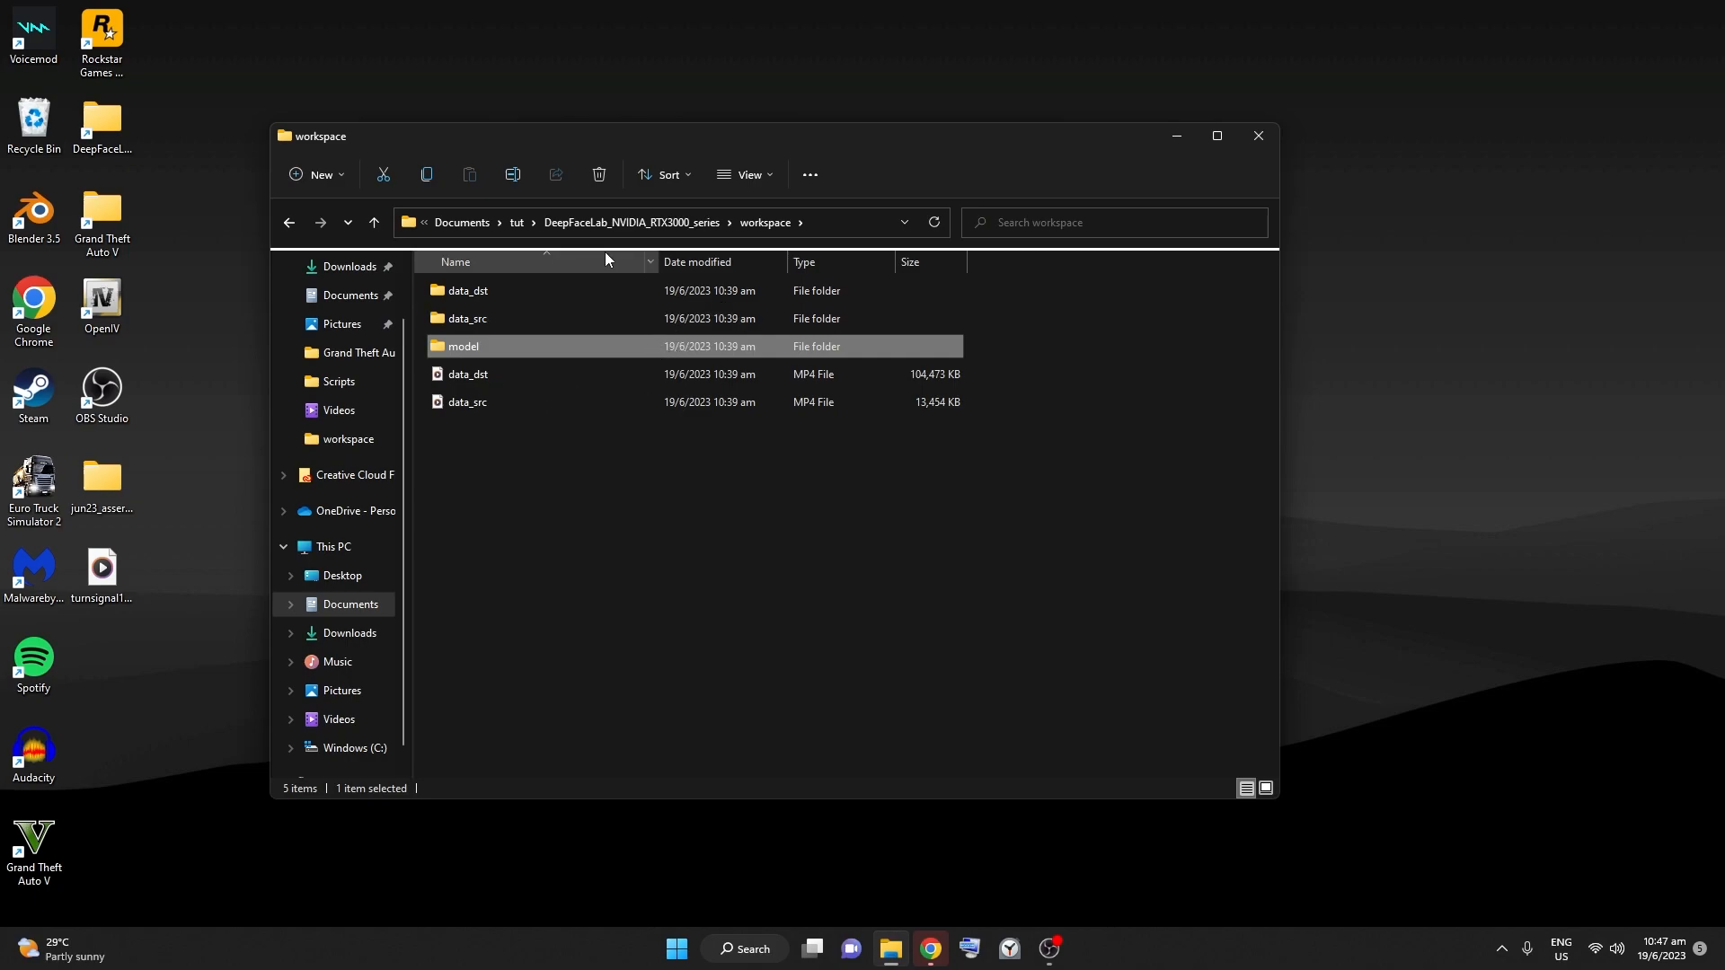
{"action": "left_click", "coordinate": [616, 221]}
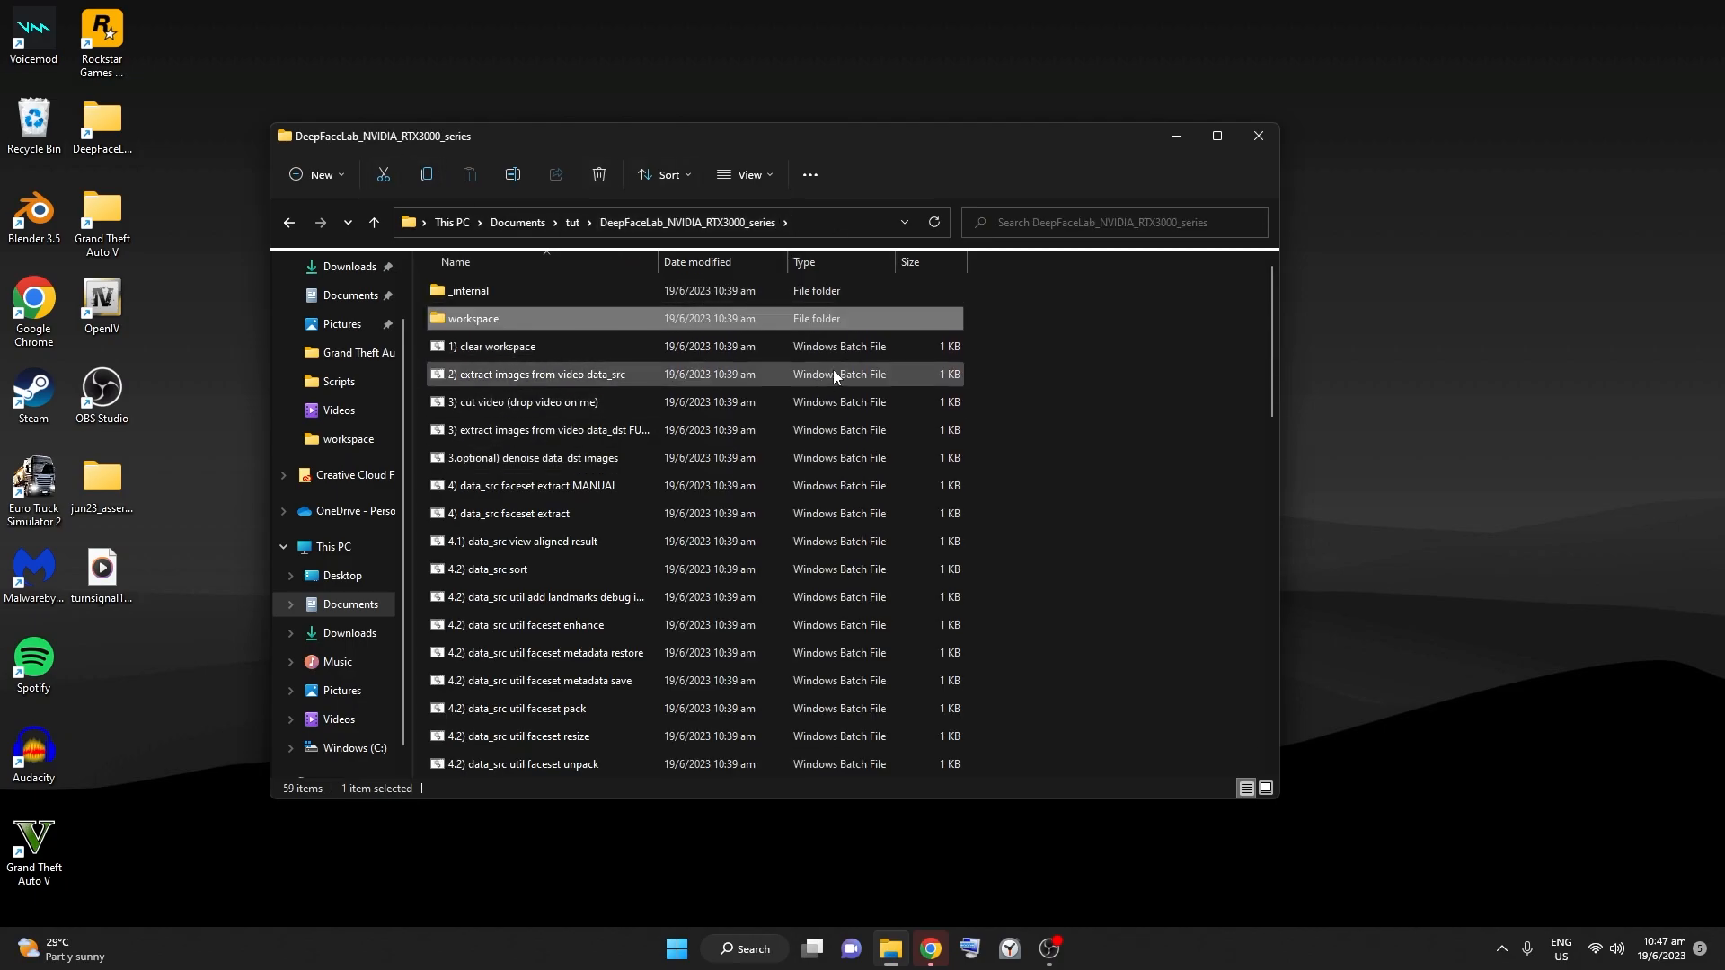
Step: Examine the workspace folder's contents and locate the batch files "1) clear workspace" and "2) extract images from video data_src"
{"action": "left_click", "coordinate": [622, 382]}
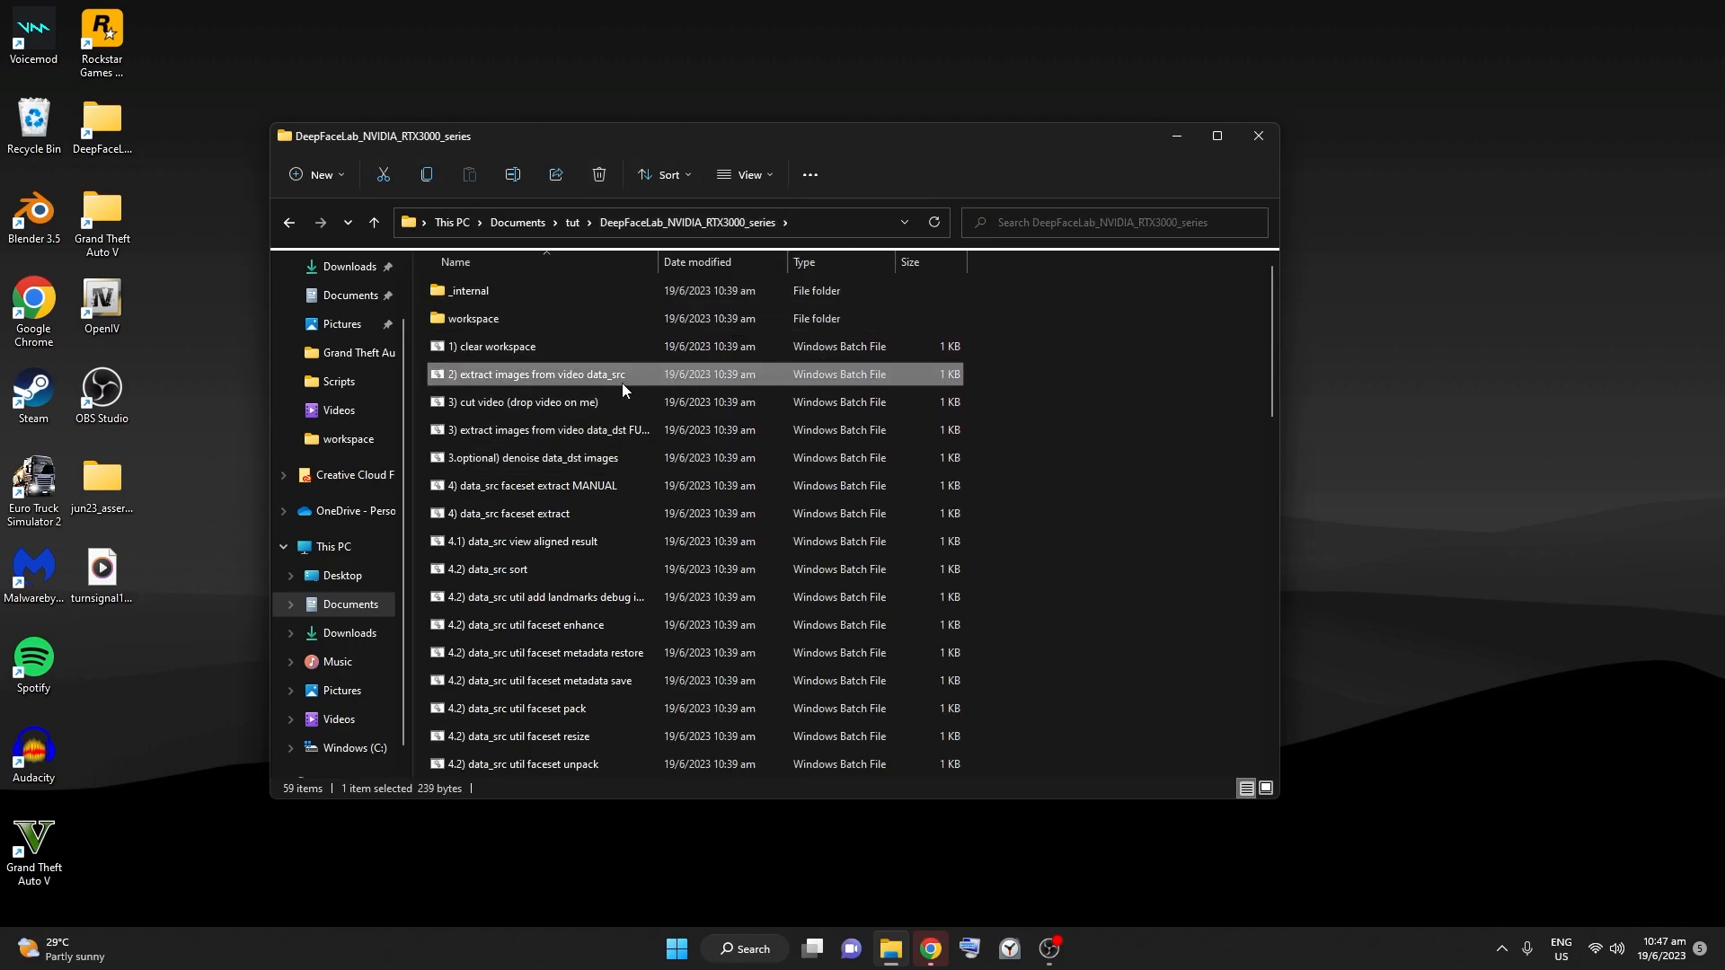
{"action": "left_click", "coordinate": [546, 346]}
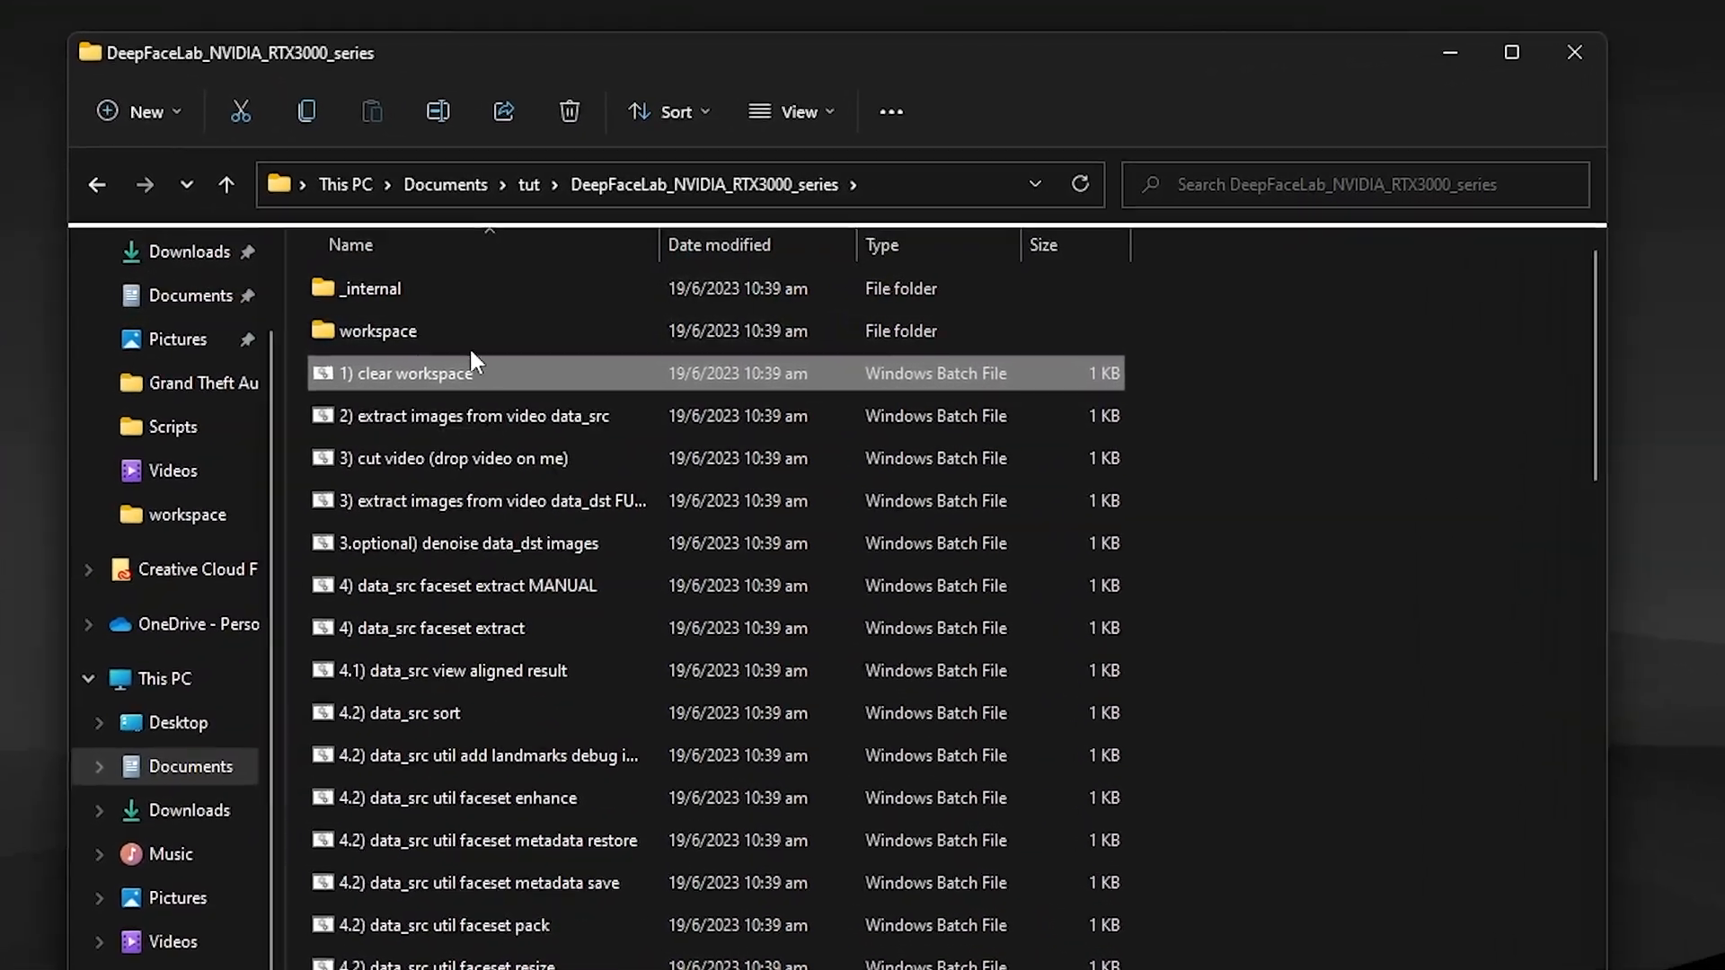
{"action": "double_click", "coordinate": [407, 327]}
{"action": "left_click_drag", "start_coordinate": [580, 614], "coordinate": [565, 476]}
{"action": "key", "text": "alt+Left"}
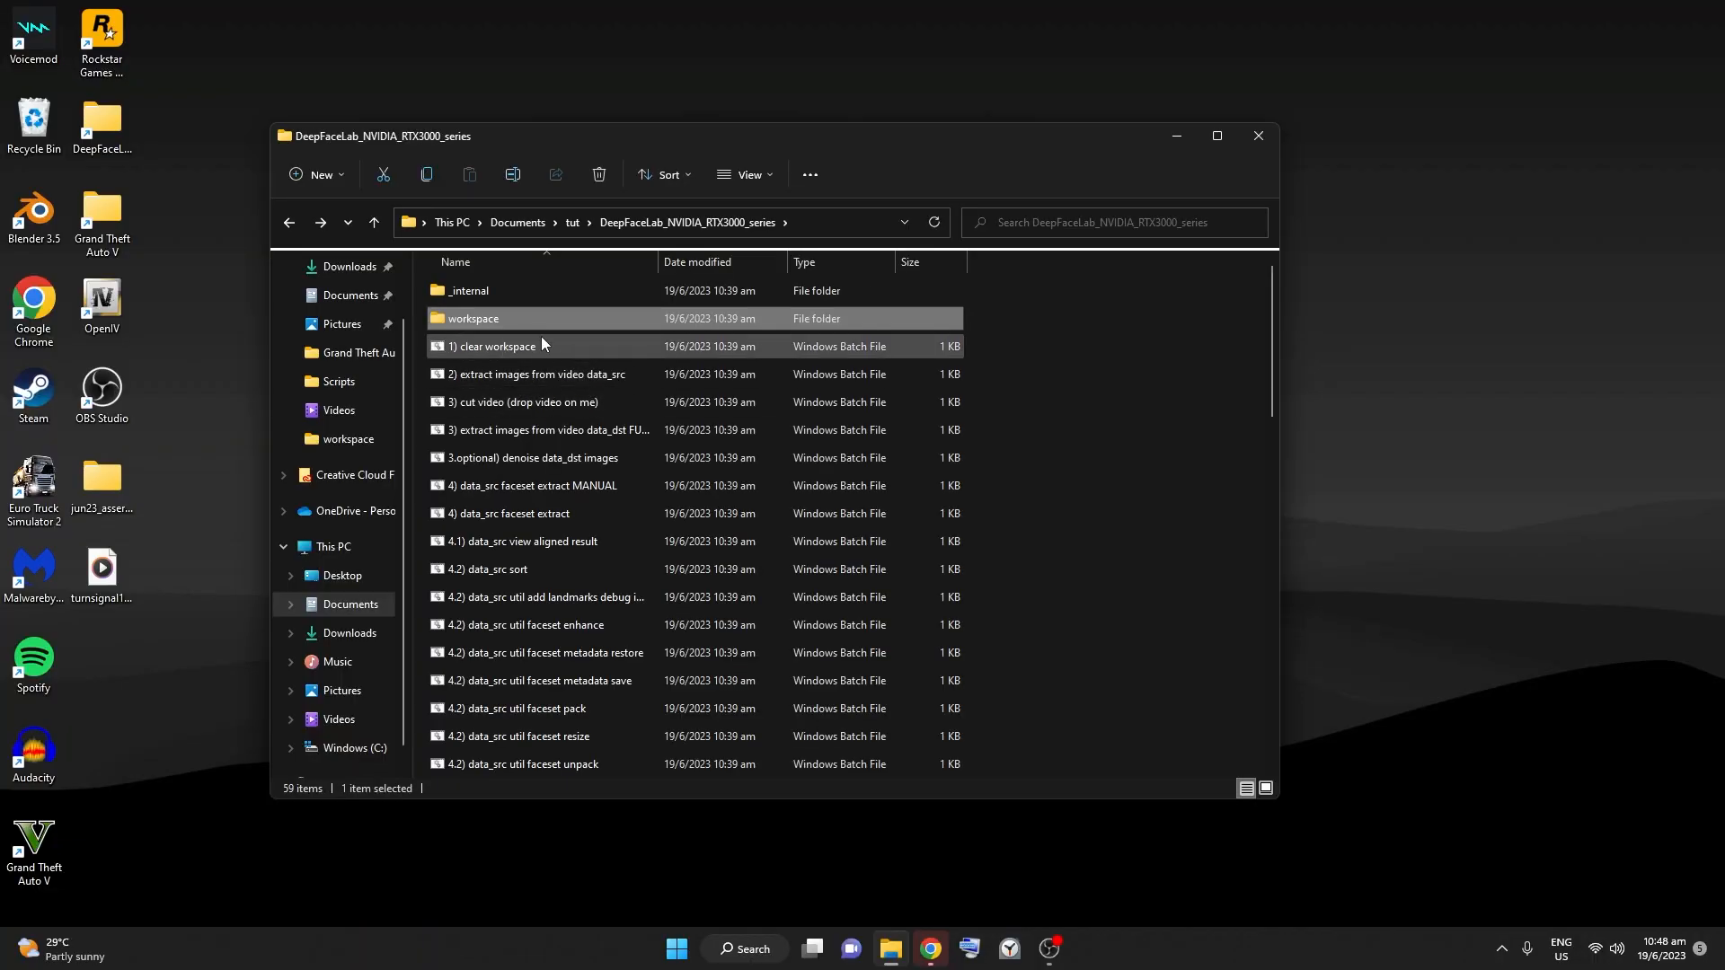
{"action": "left_click", "coordinate": [623, 352]}
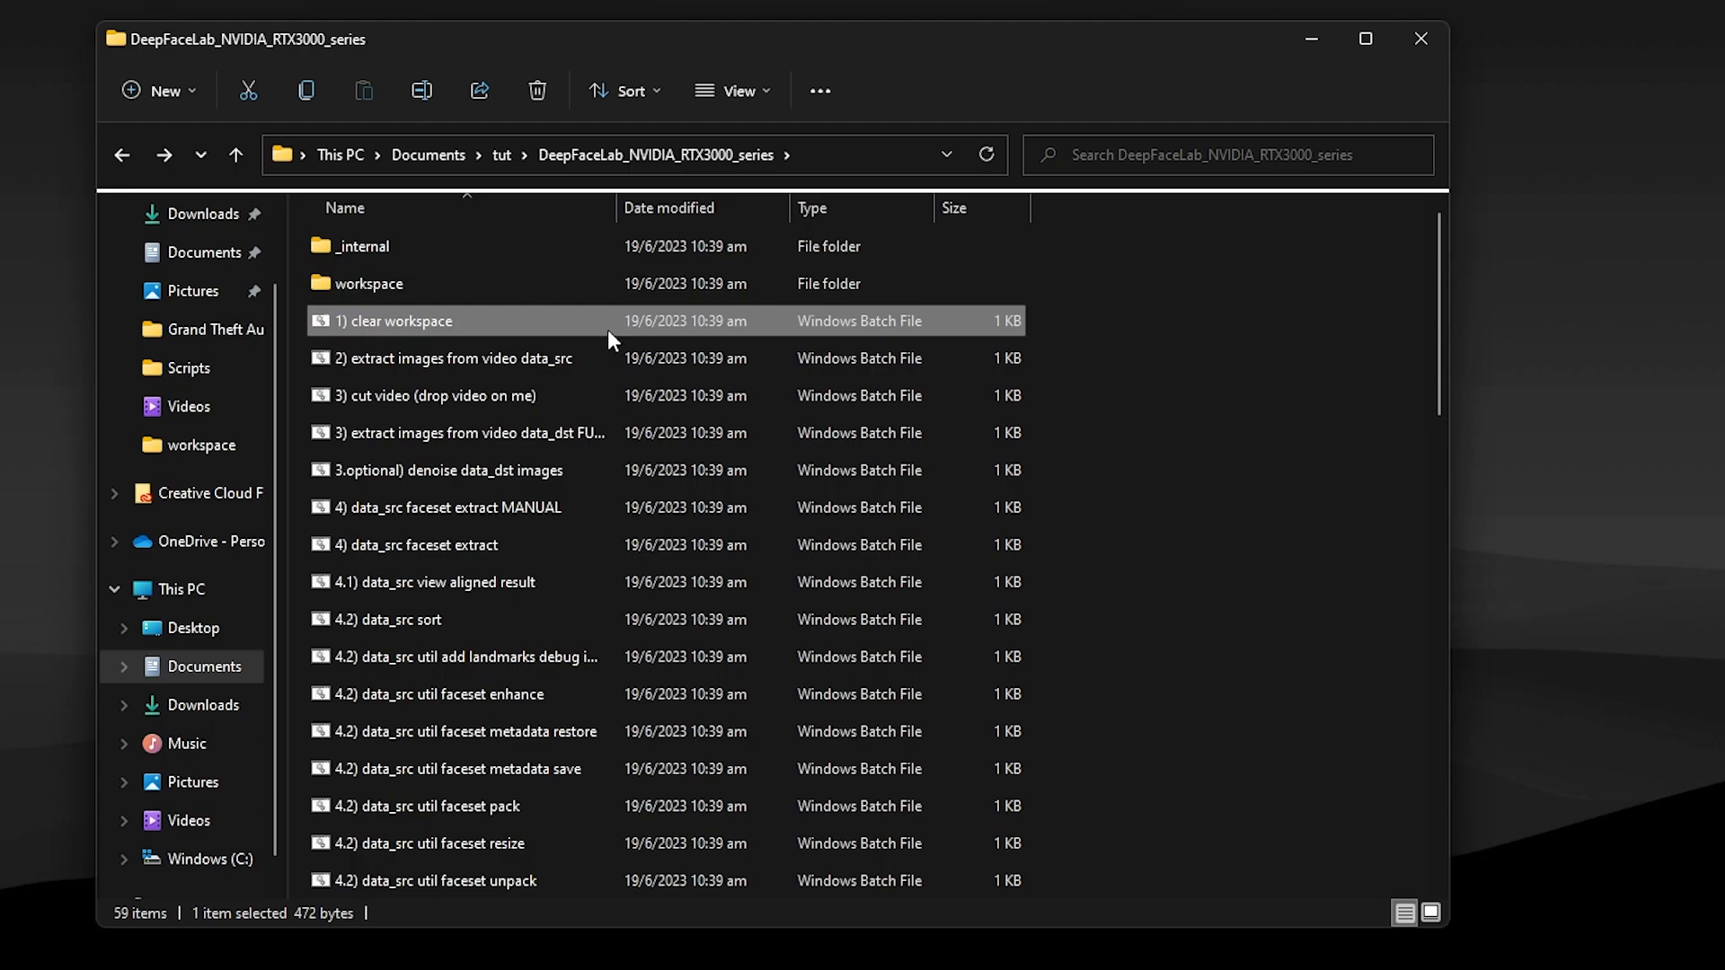
{"action": "left_click", "coordinate": [519, 359]}
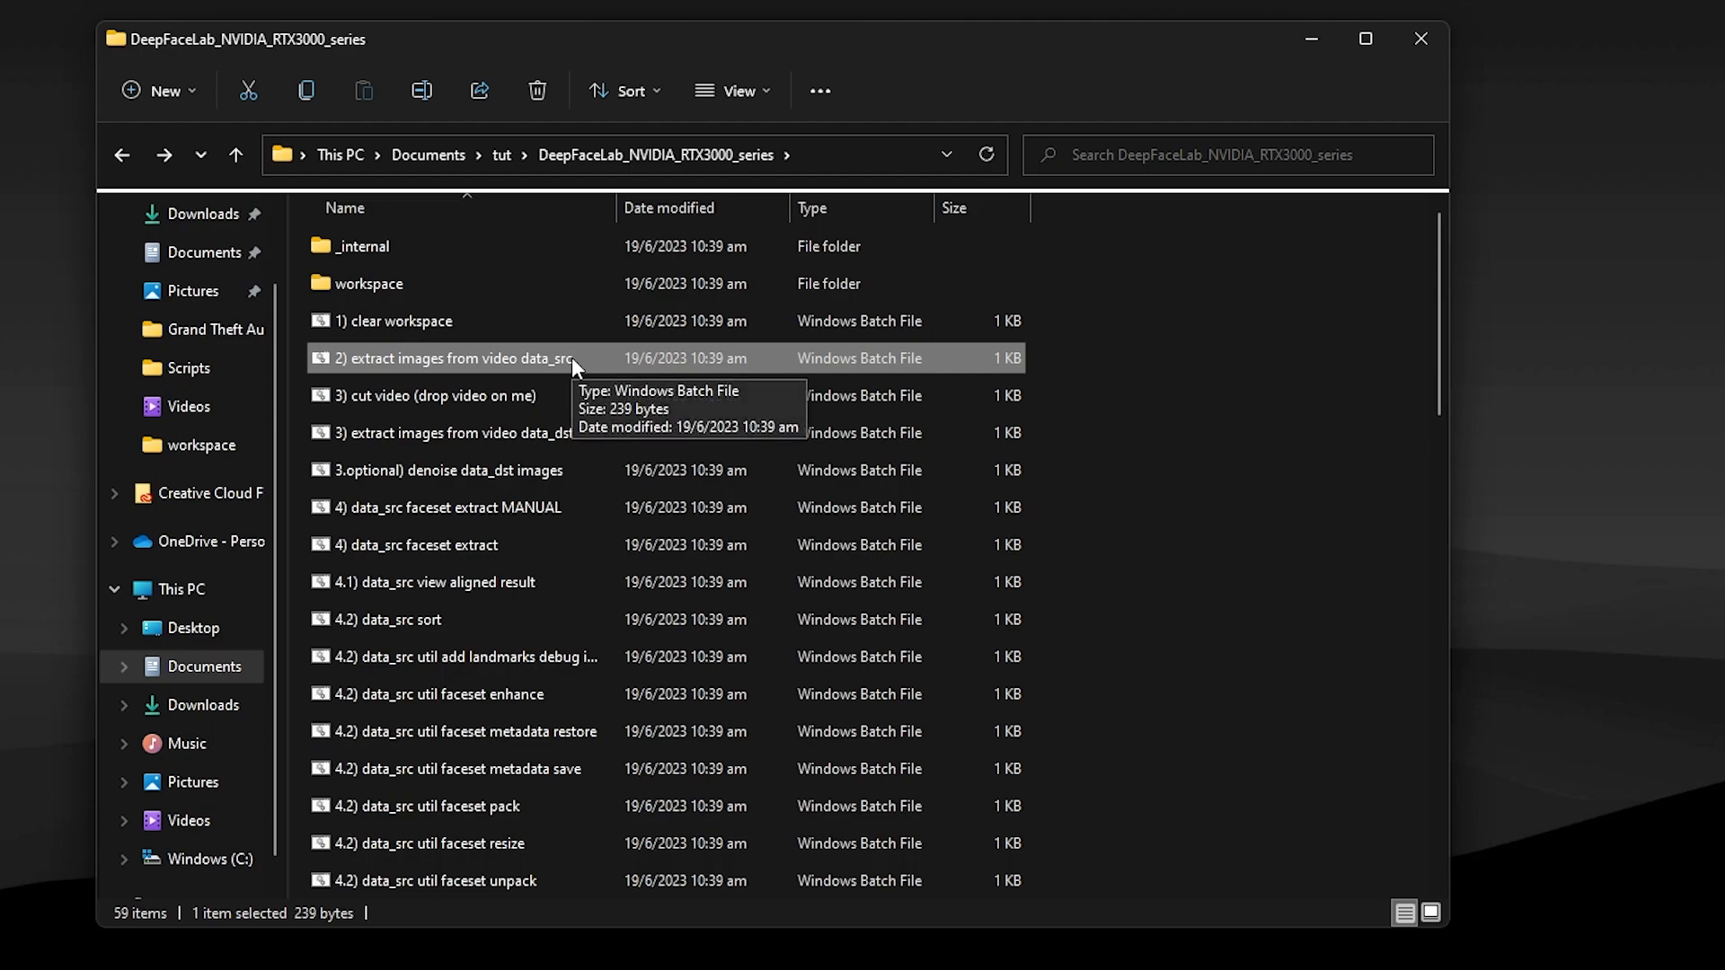
Step: Review the data_dst and data_src video files in the workspace folder and return to the batch file list
{"action": "double_click", "coordinate": [500, 282]}
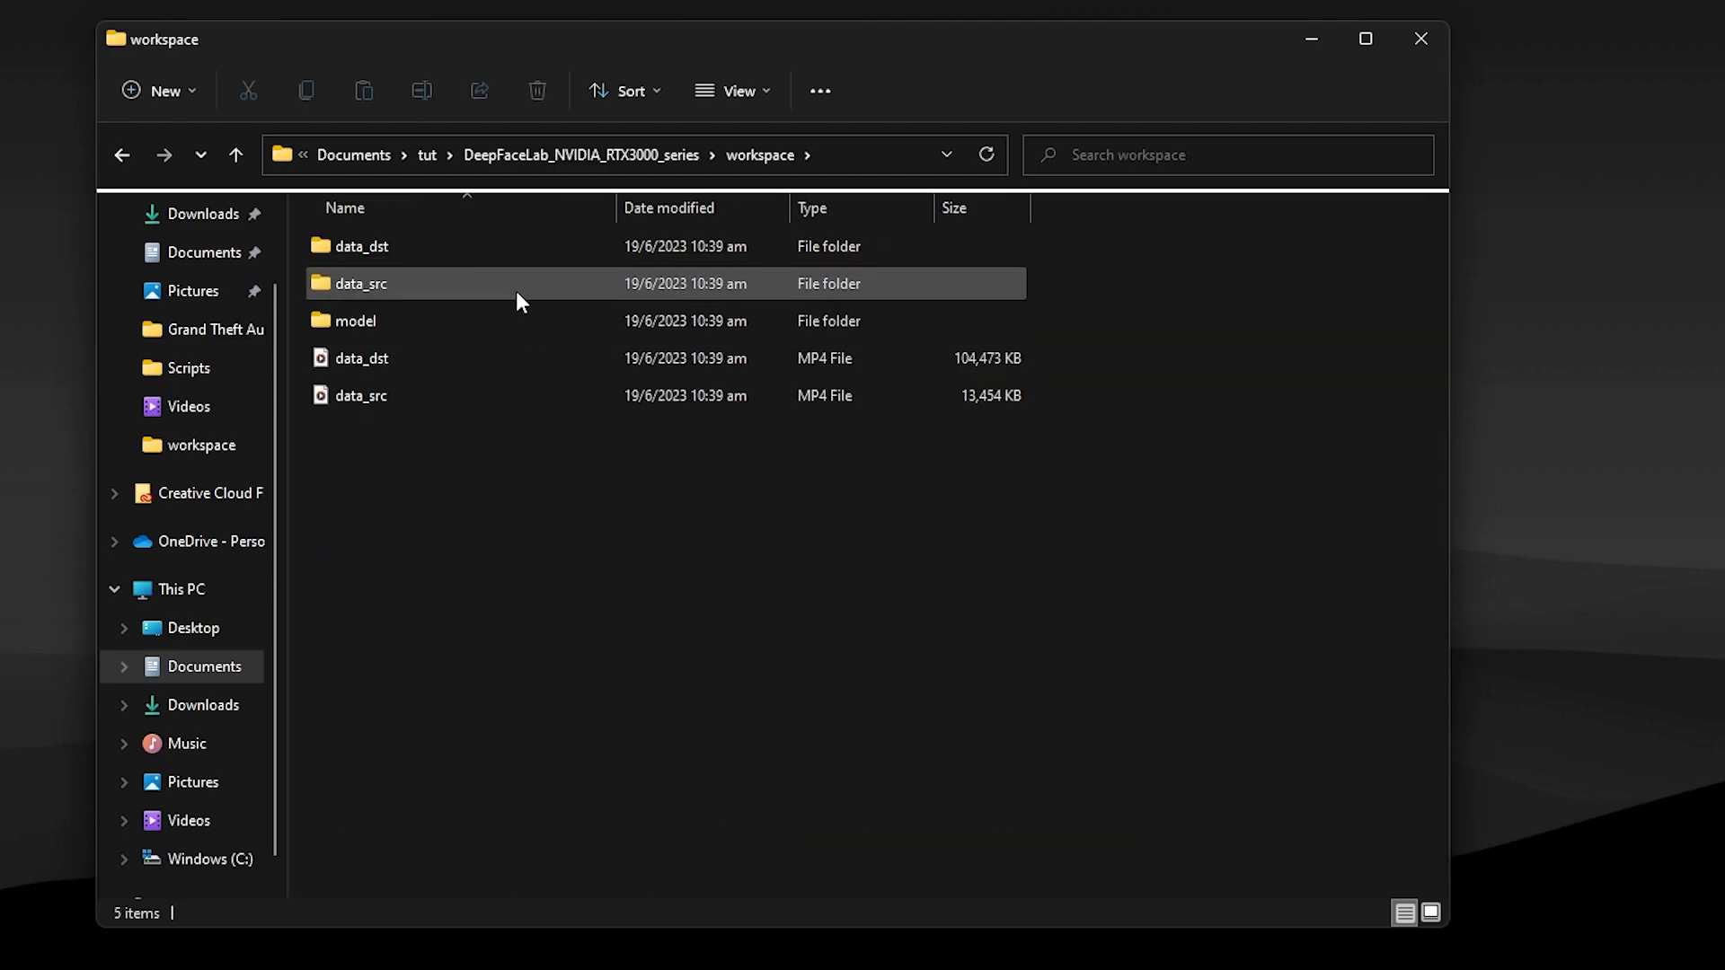
{"action": "left_click", "coordinate": [453, 367]}
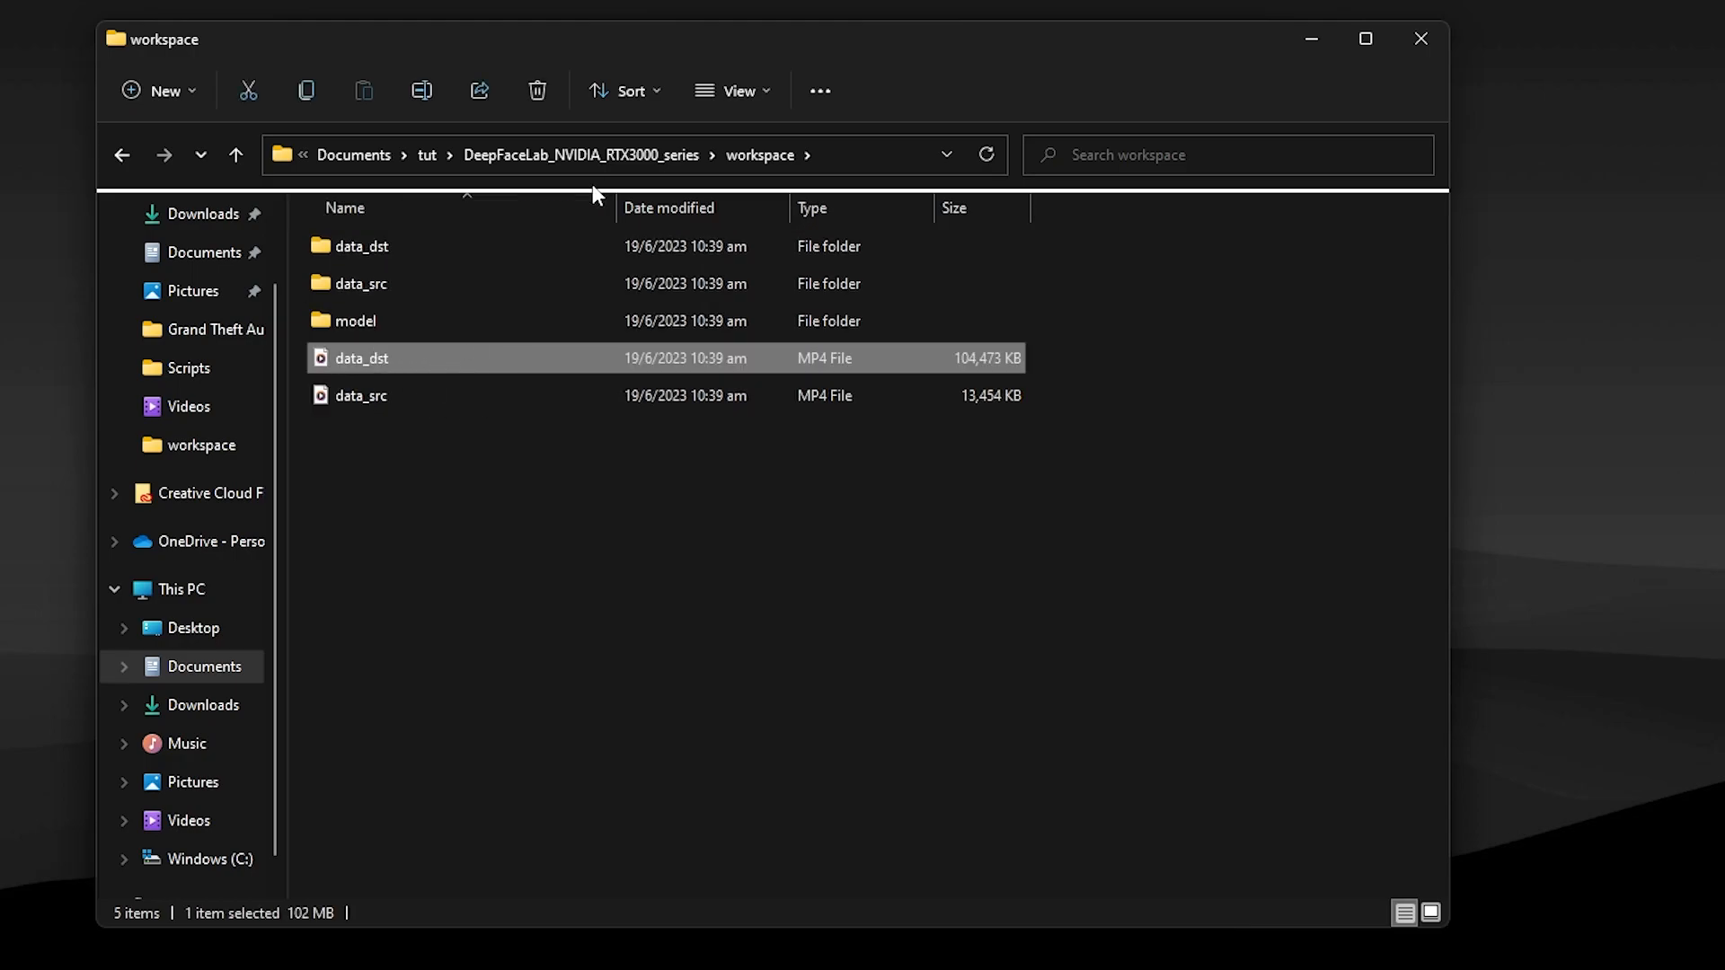
{"action": "left_click", "coordinate": [575, 156]}
{"action": "double_click", "coordinate": [530, 290]}
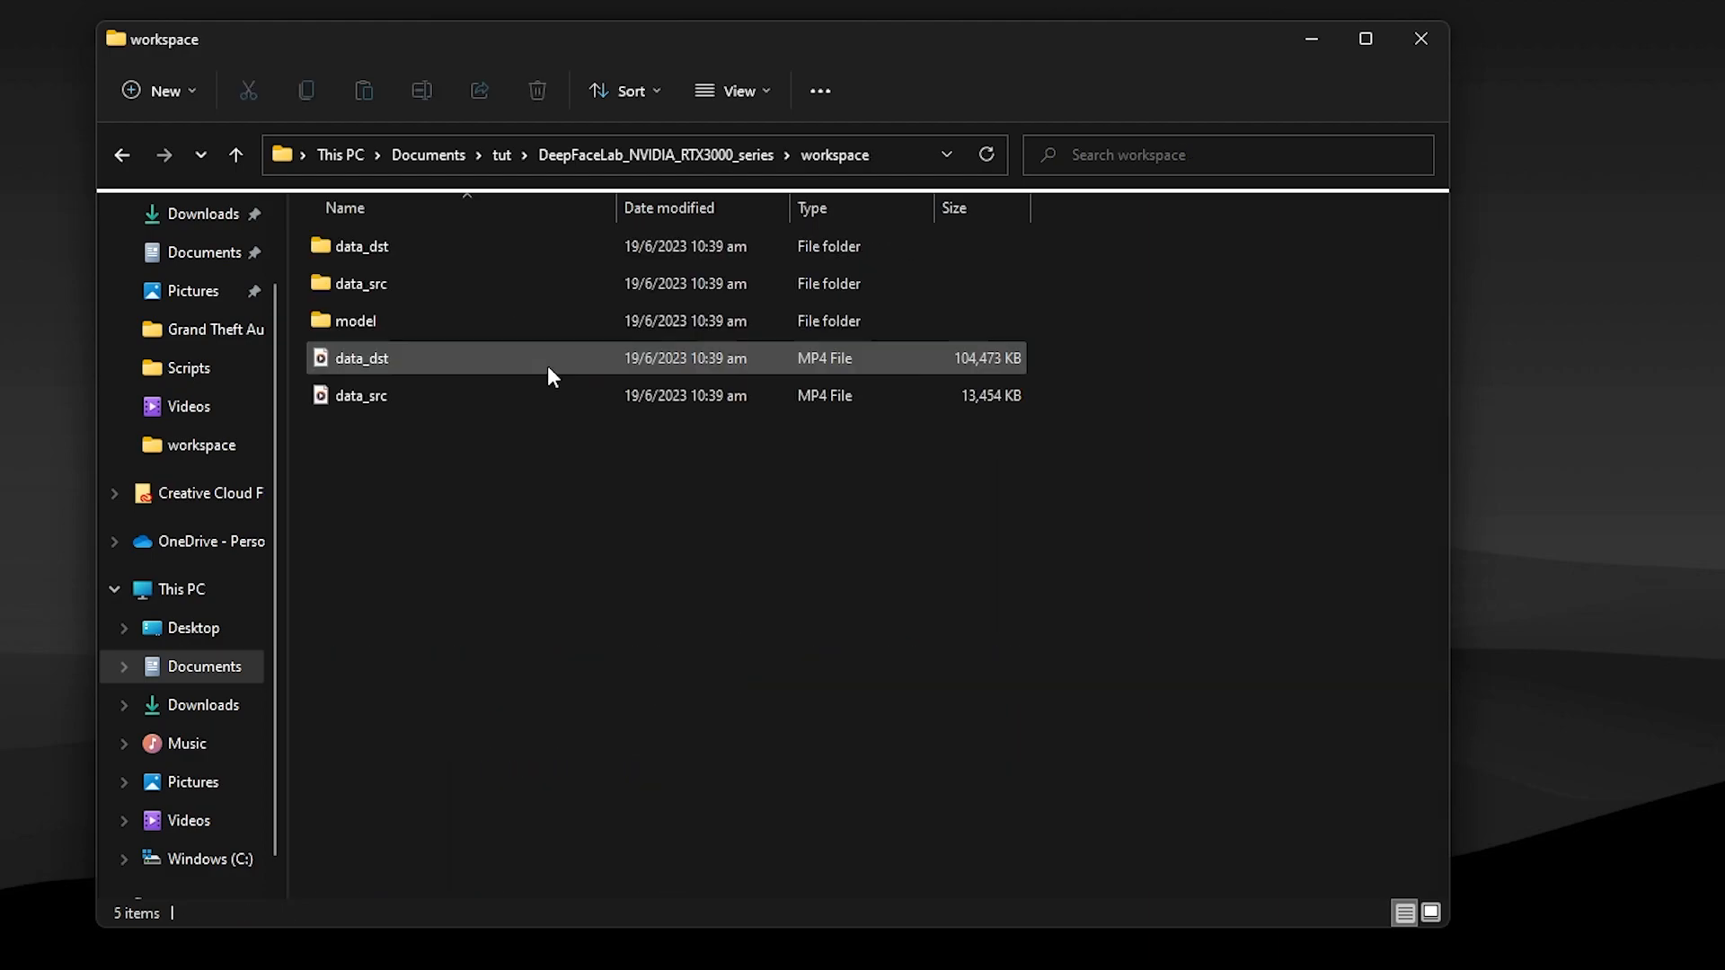
{"action": "left_click", "coordinate": [453, 400]}
{"action": "left_click", "coordinate": [601, 155]}
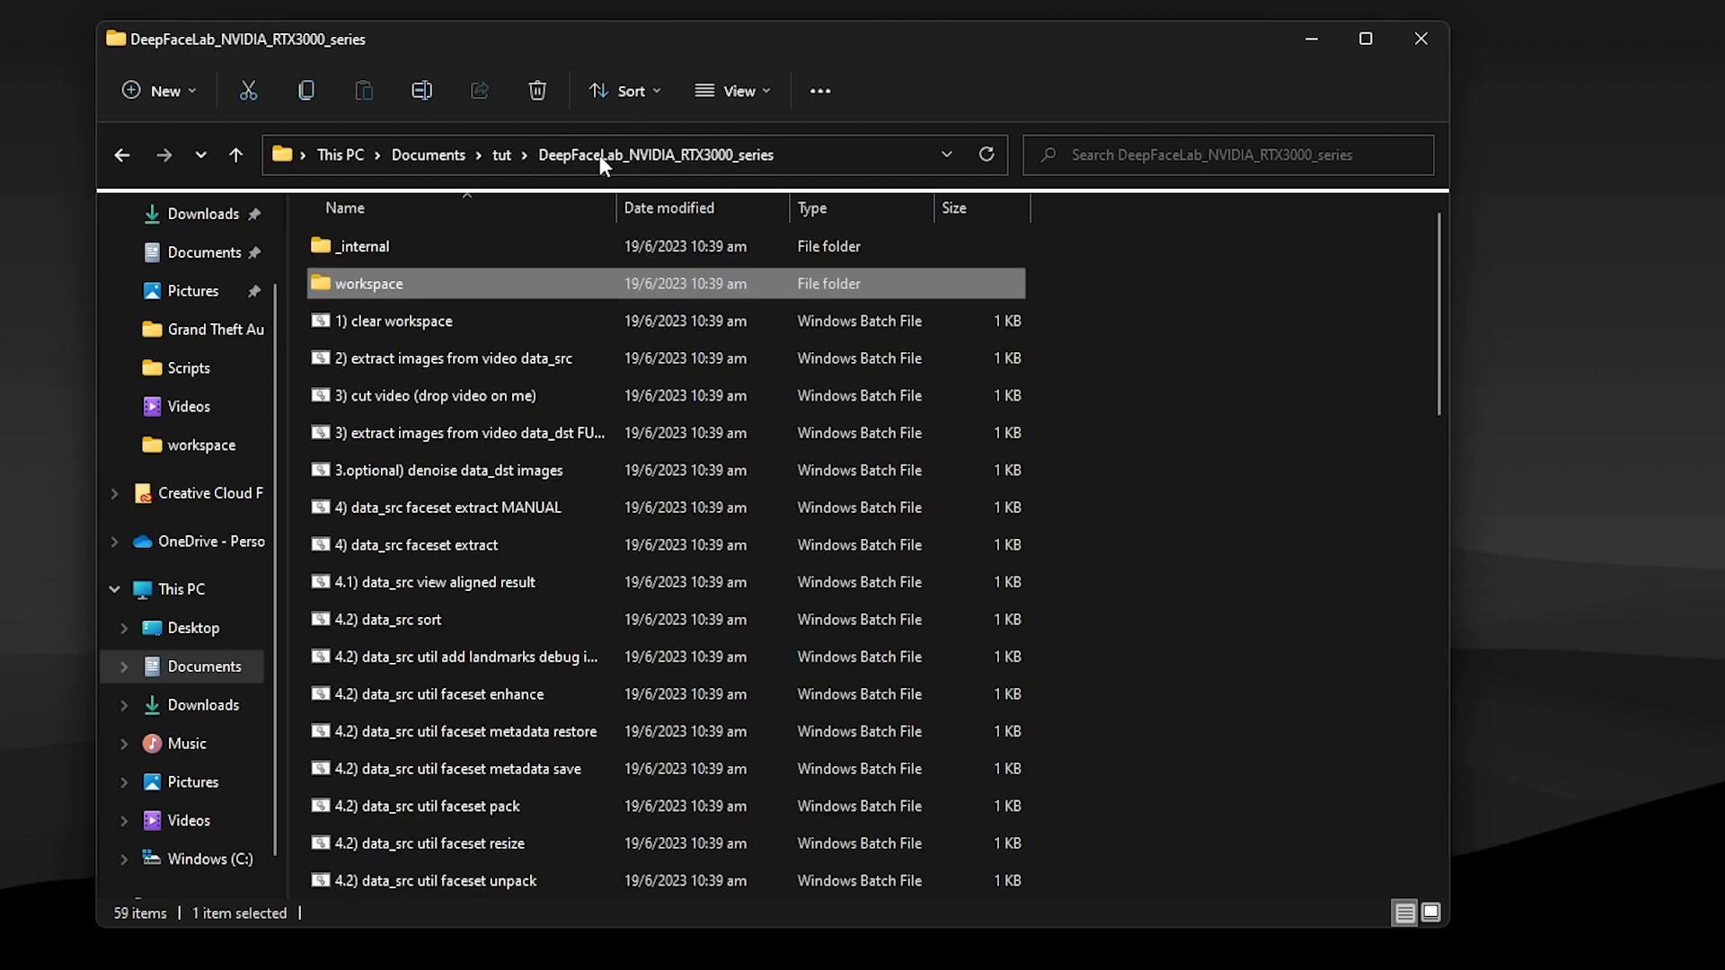
Step: Run the "2) extract images from video data_src" batch file and move its console window clear of the file list
{"action": "double_click", "coordinate": [499, 363]}
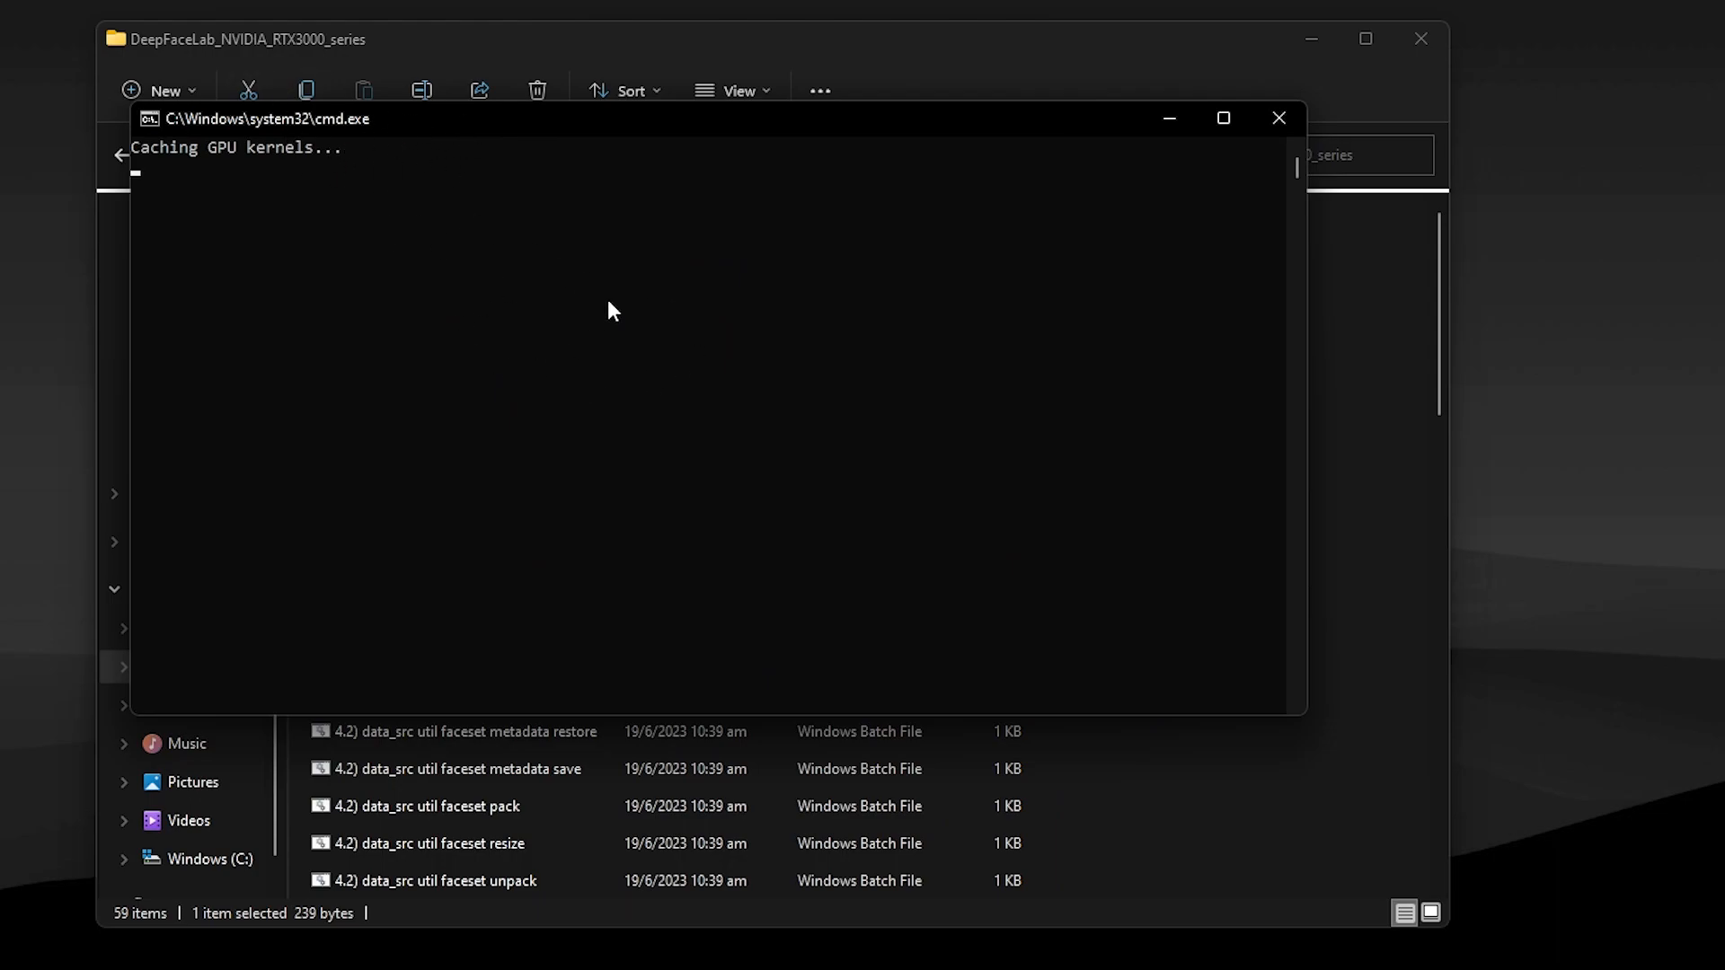
{"action": "mouse_move", "coordinate": [442, 129]}
{"action": "left_mouse_down"}
{"action": "mouse_move", "coordinate": [473, 136]}
{"action": "mouse_move", "coordinate": [432, 161]}
{"action": "left_mouse_up"}
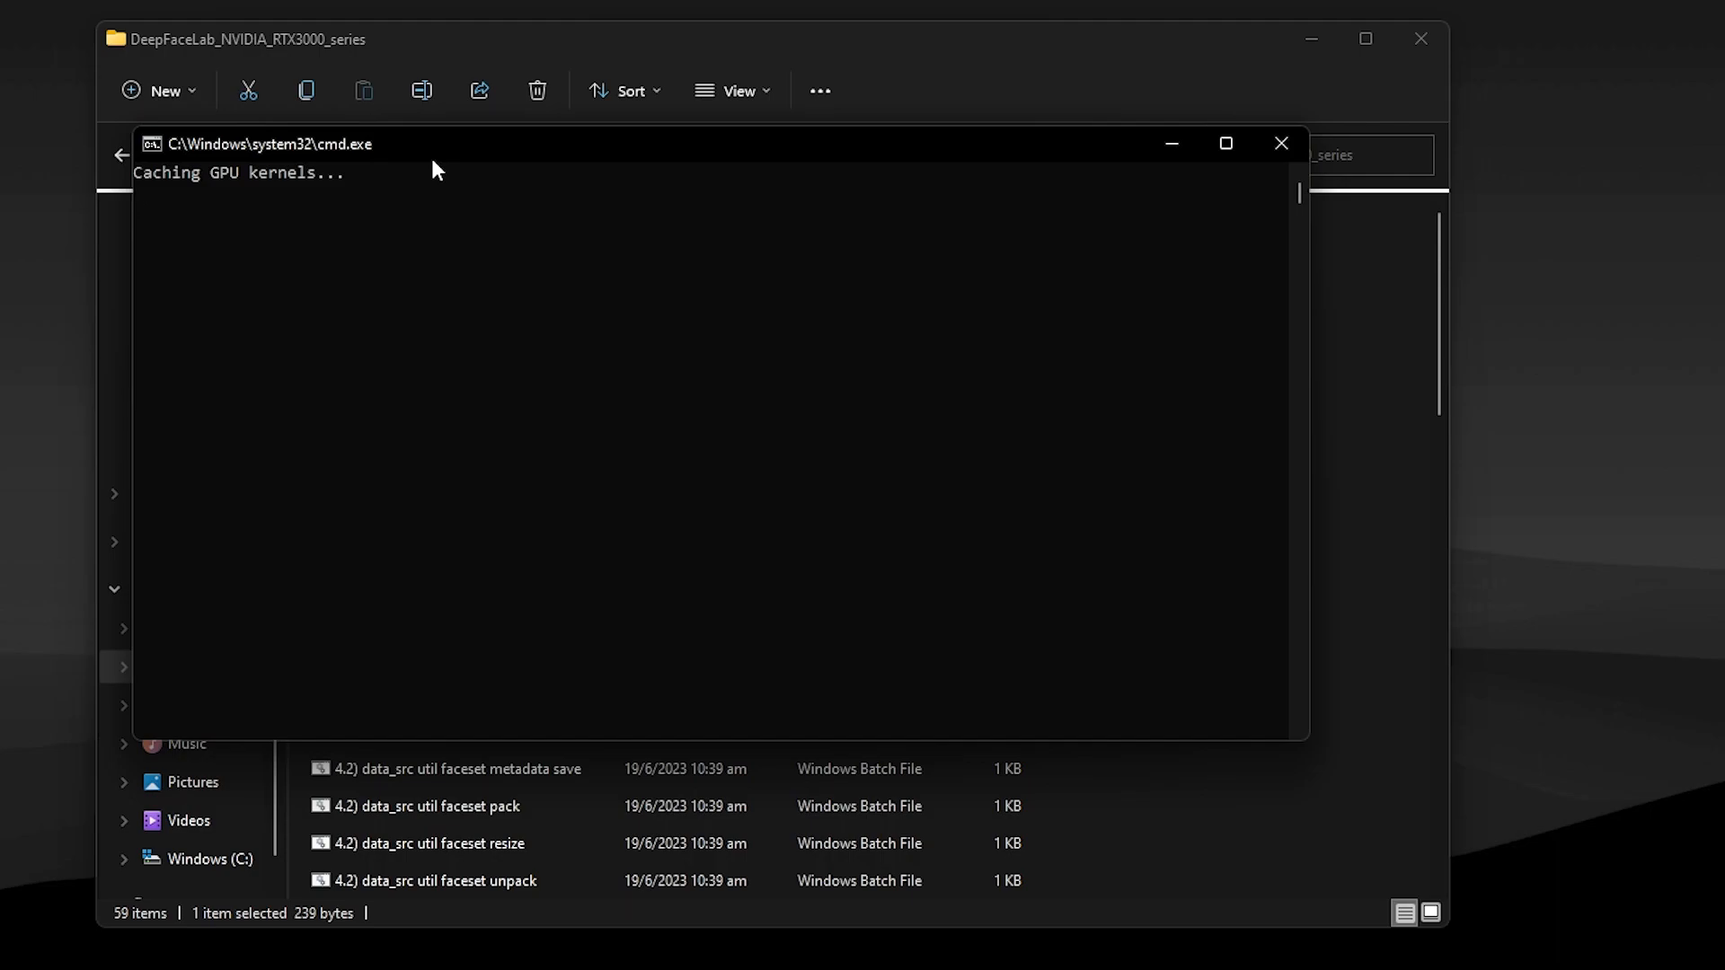
{"action": "left_click_drag", "start_coordinate": [424, 154], "coordinate": [422, 424]}
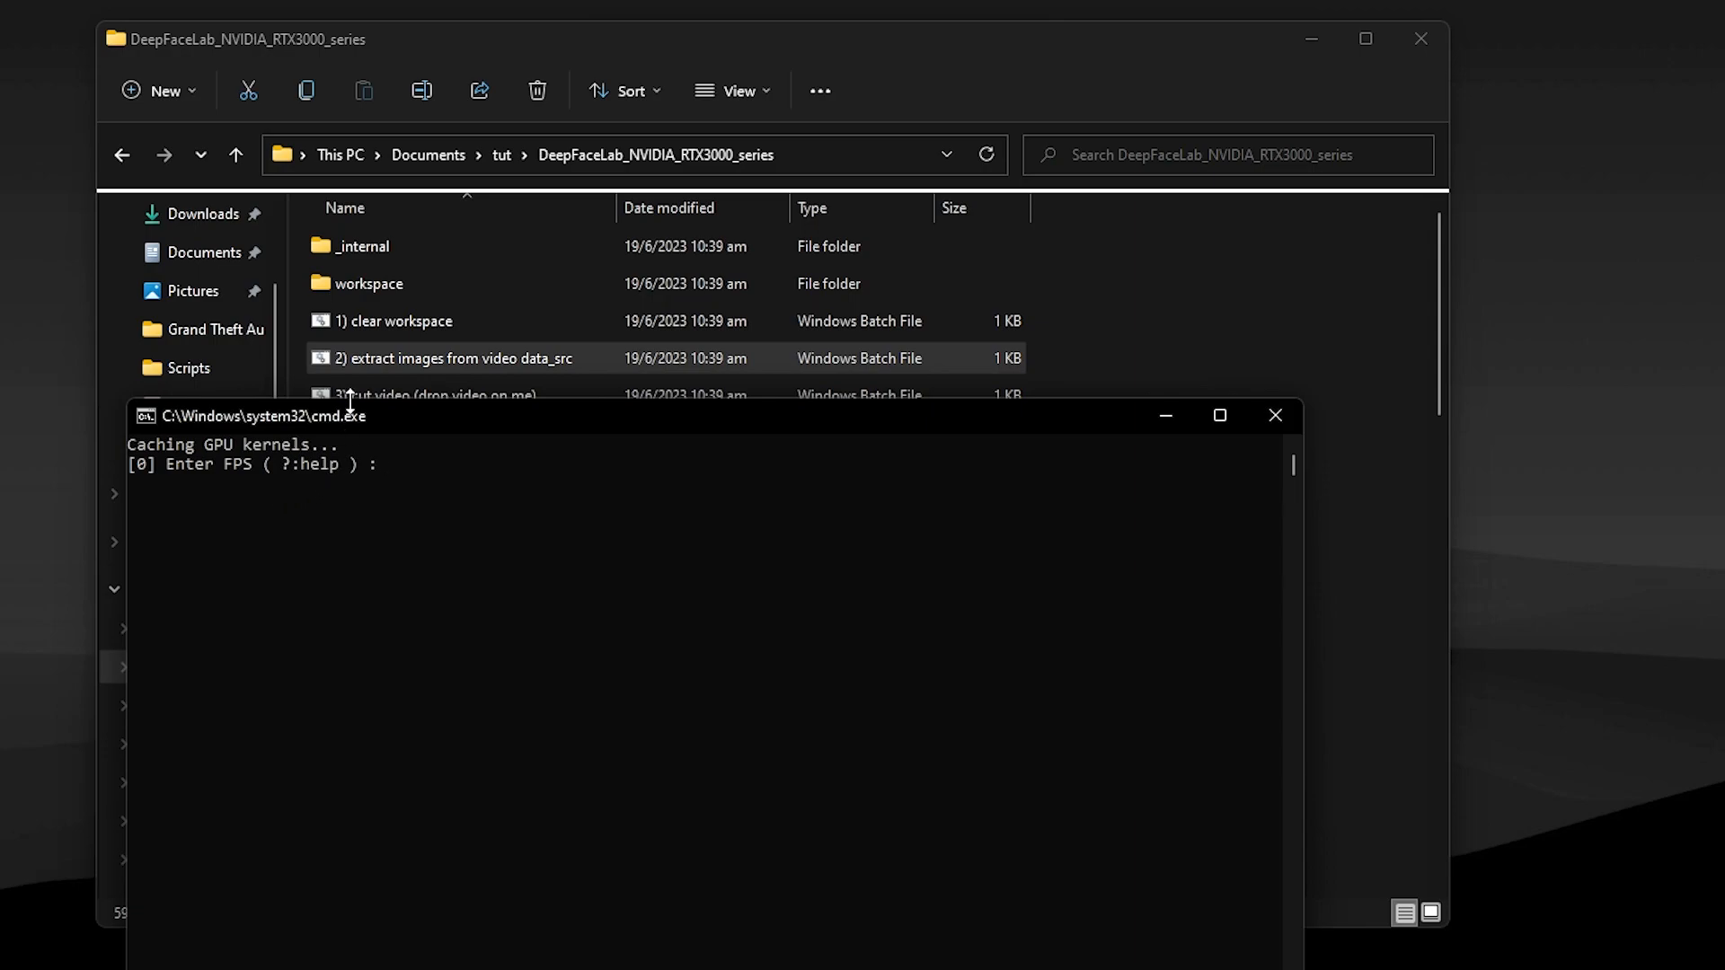
Step: Check the data_src video in the workspace folder and move the folder window aside to uncover the console
{"action": "left_click", "coordinate": [399, 286]}
{"action": "double_click", "coordinate": [399, 286]}
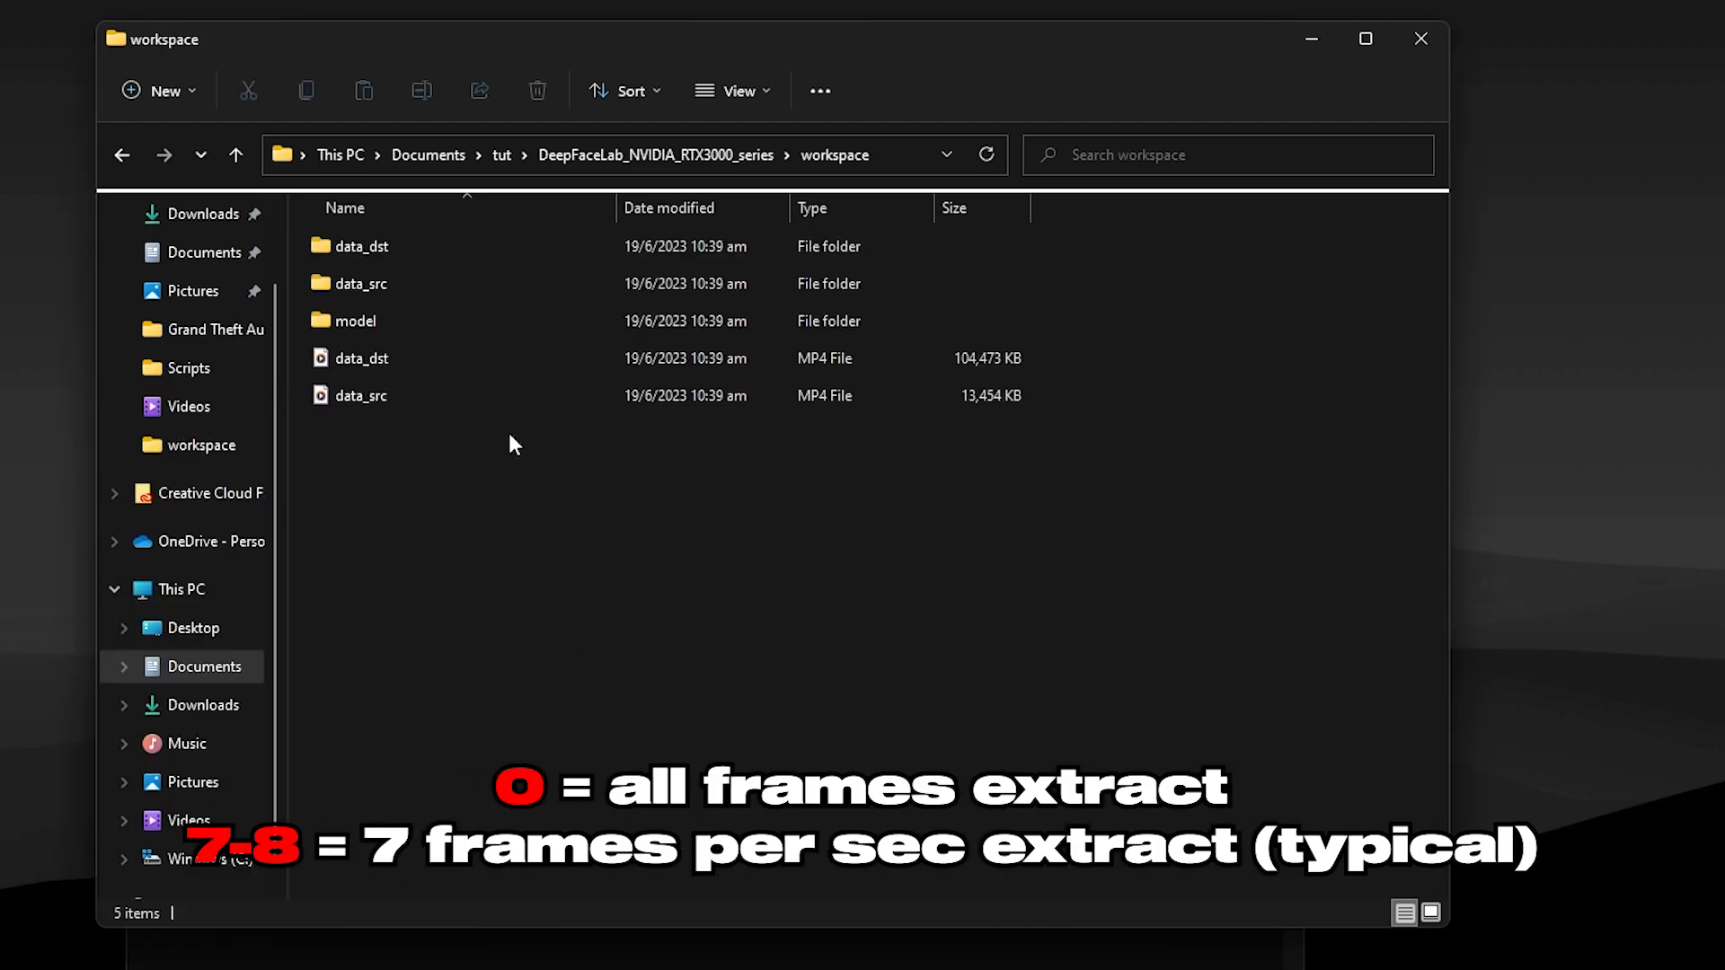
{"action": "double_click", "coordinate": [456, 393]}
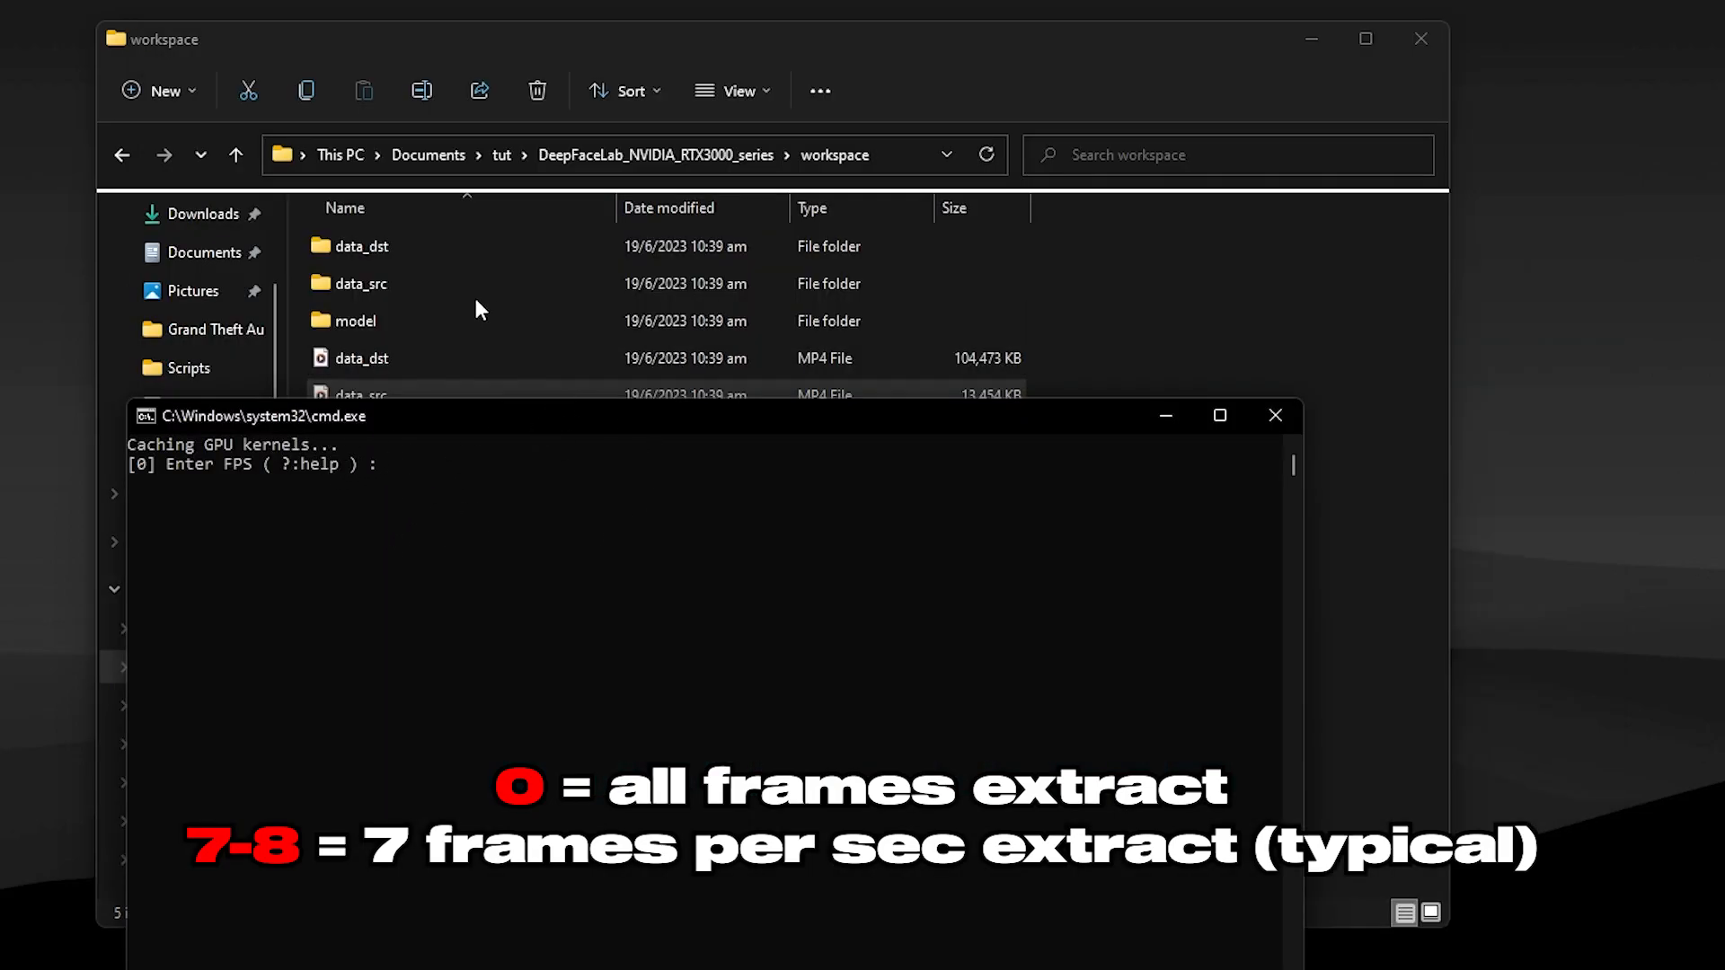
{"action": "left_click", "coordinate": [415, 396]}
{"action": "left_click_drag", "start_coordinate": [544, 45], "coordinate": [814, 17]}
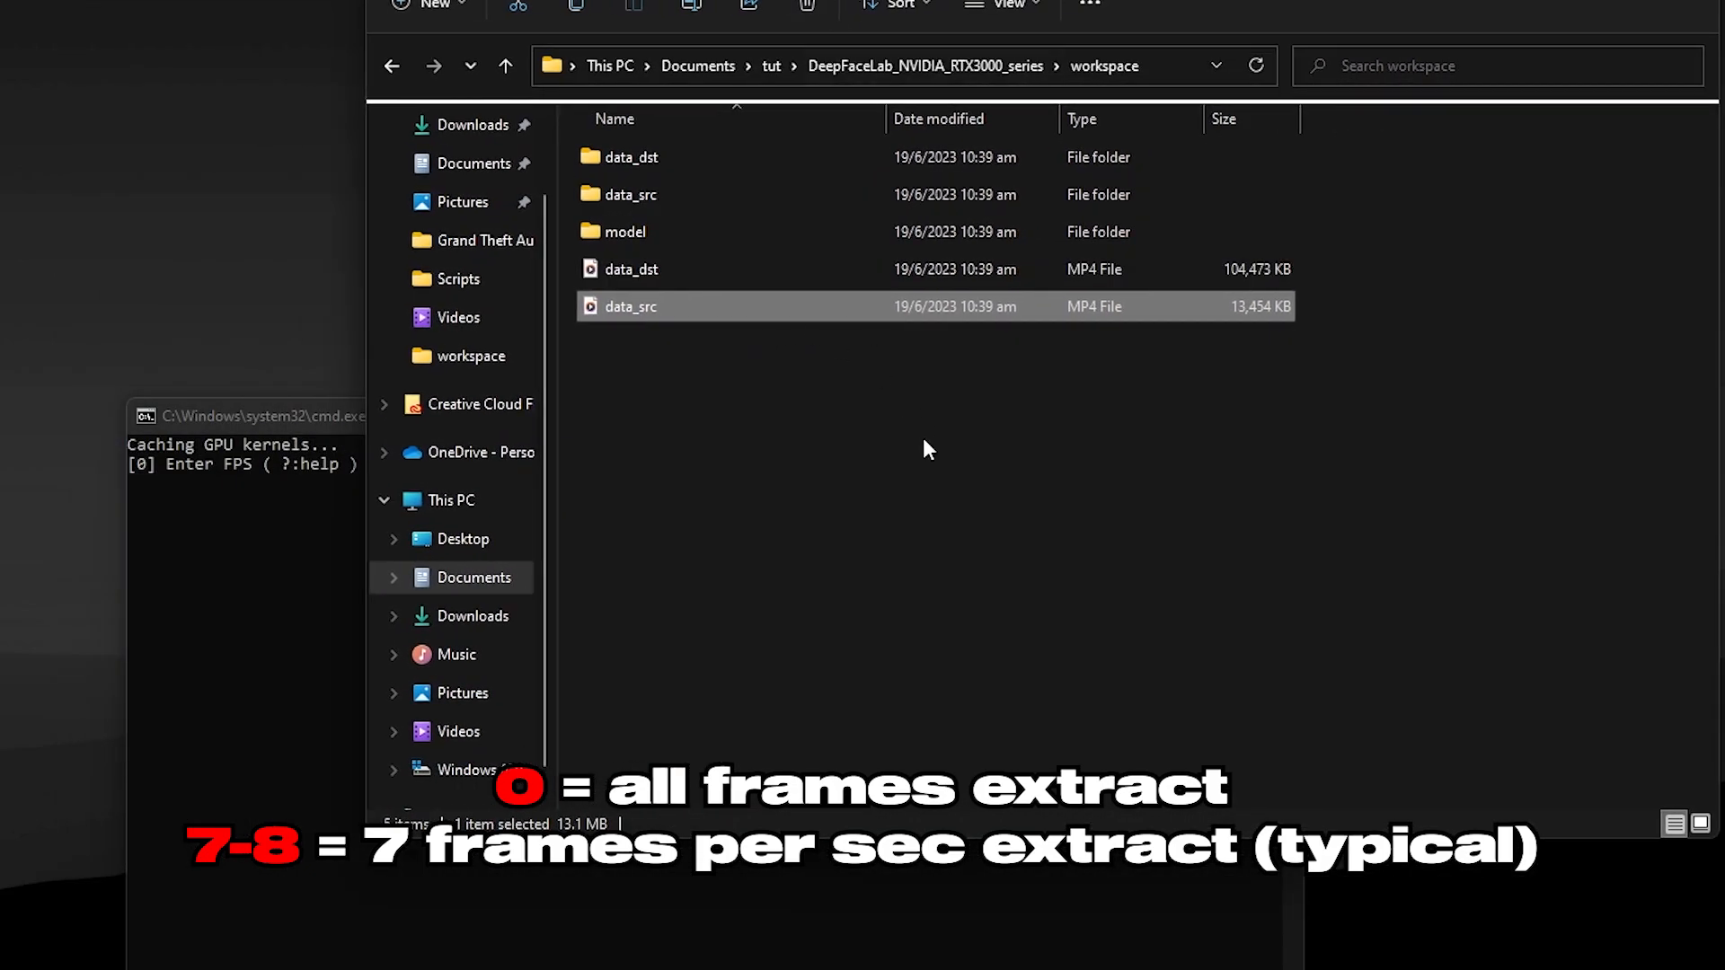
Step: Extract the data_src video frames with an FPS value of 0 and the default png output format
{"action": "left_click", "coordinate": [203, 663]}
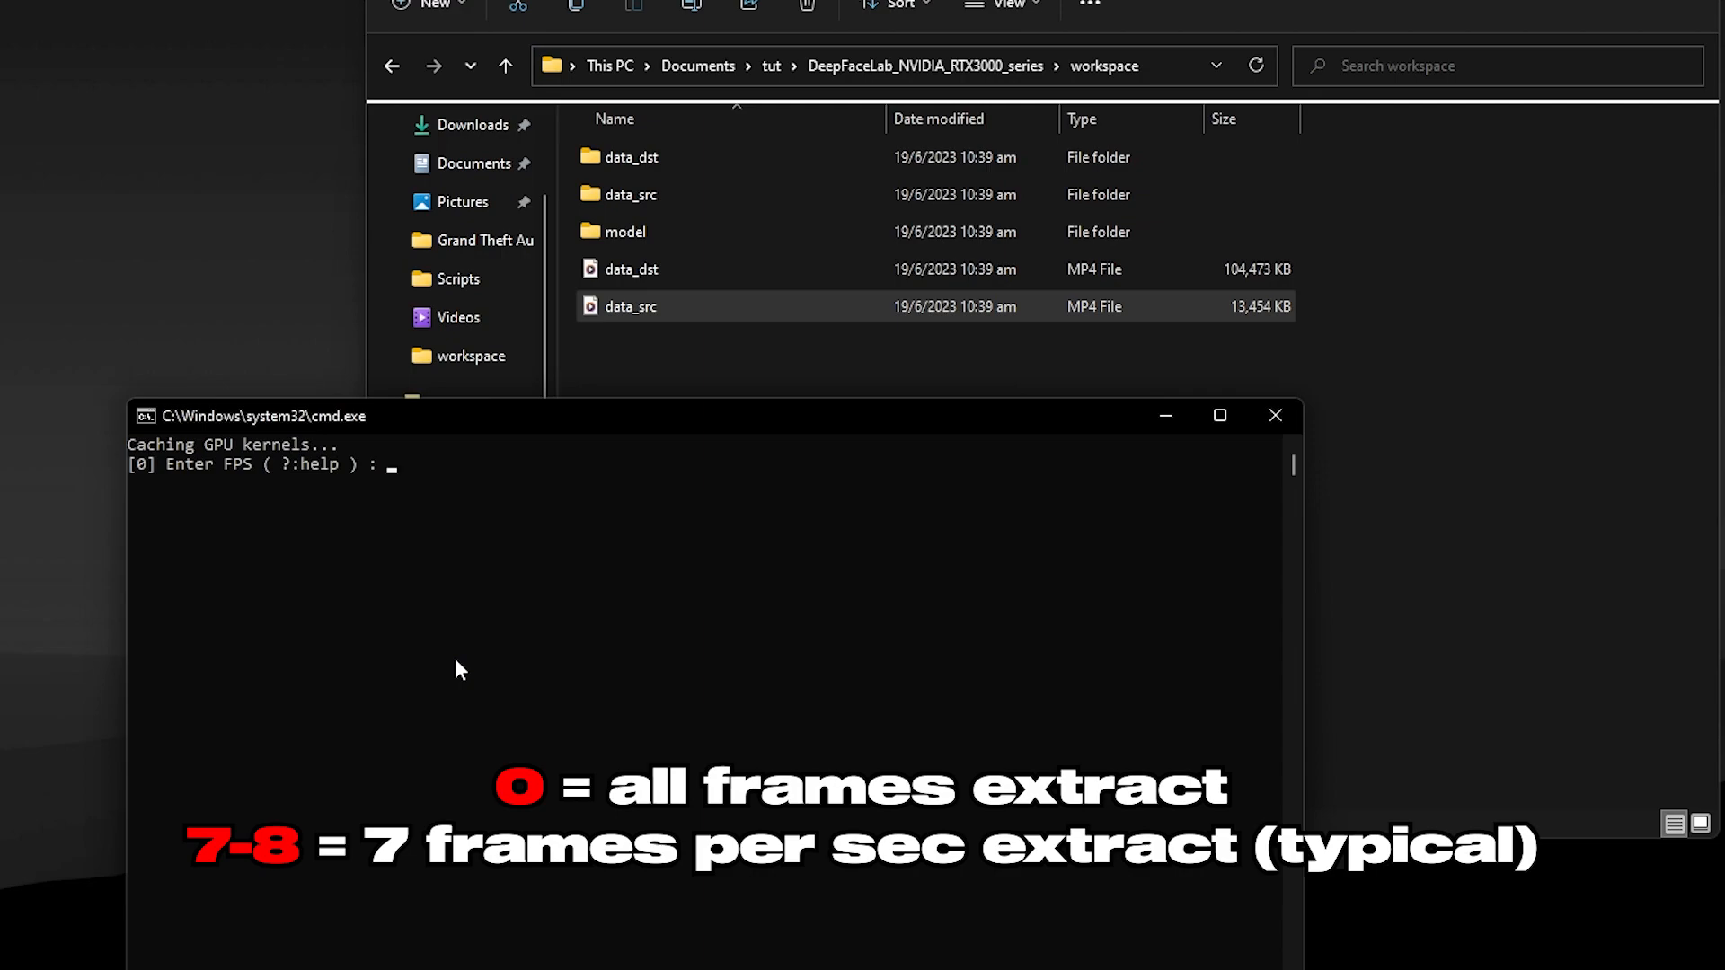
{"action": "type", "text": "0"}
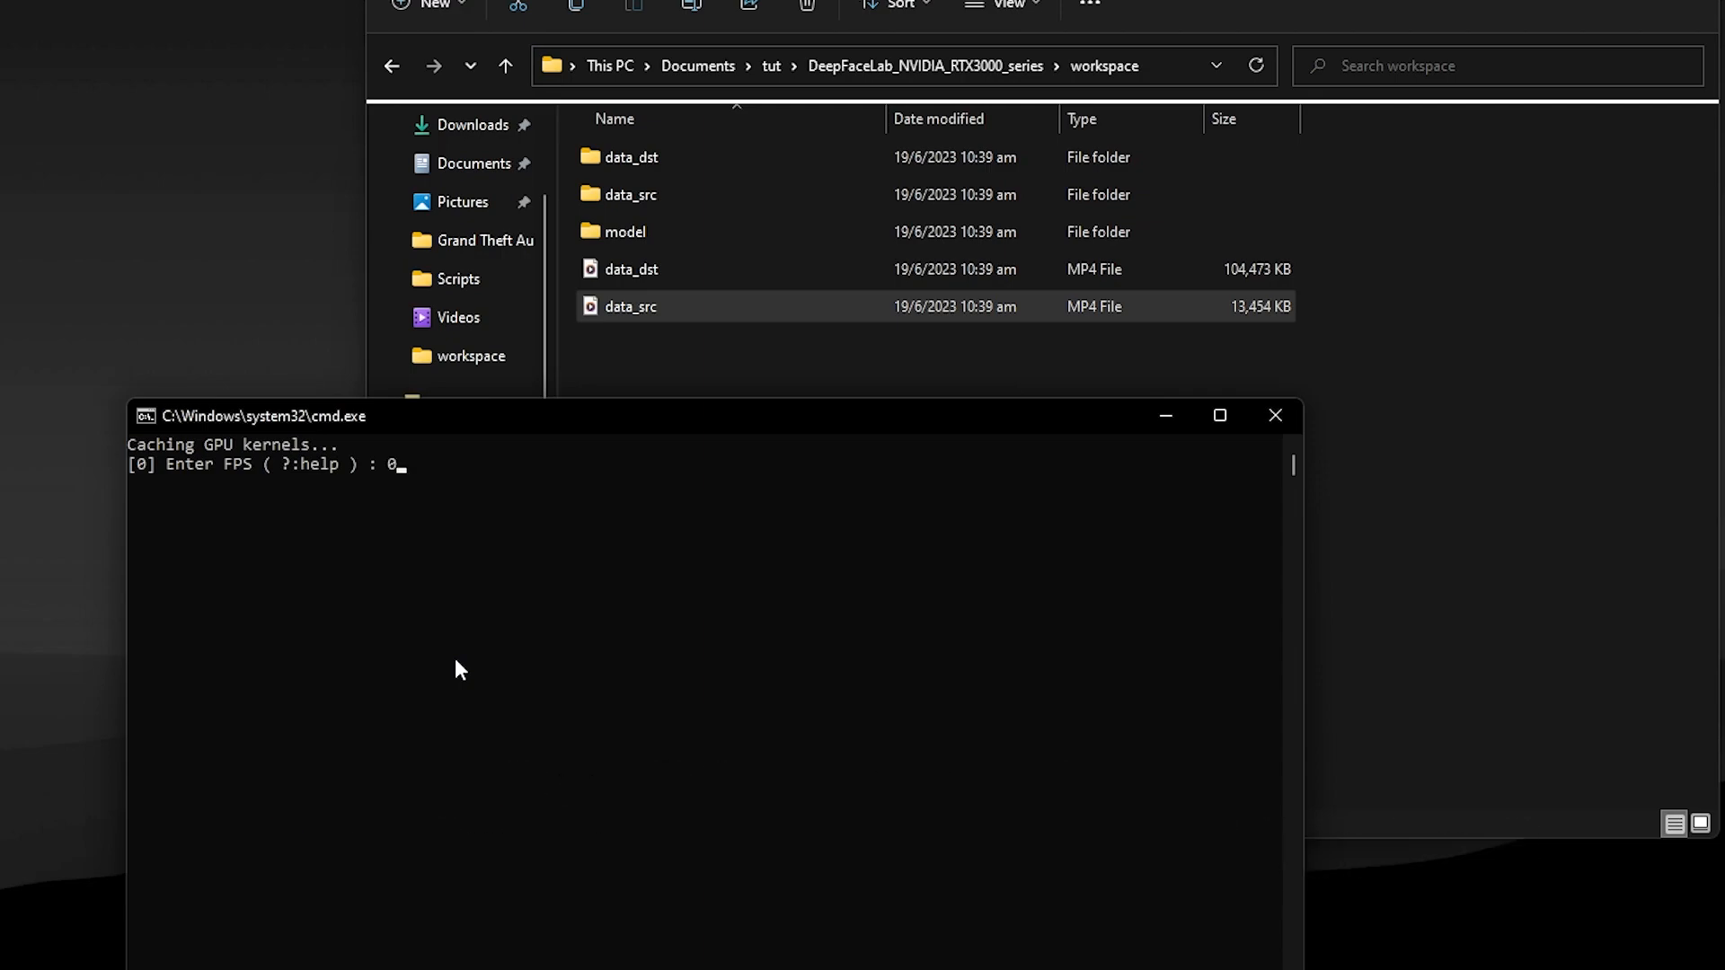
{"action": "key", "text": "Return"}
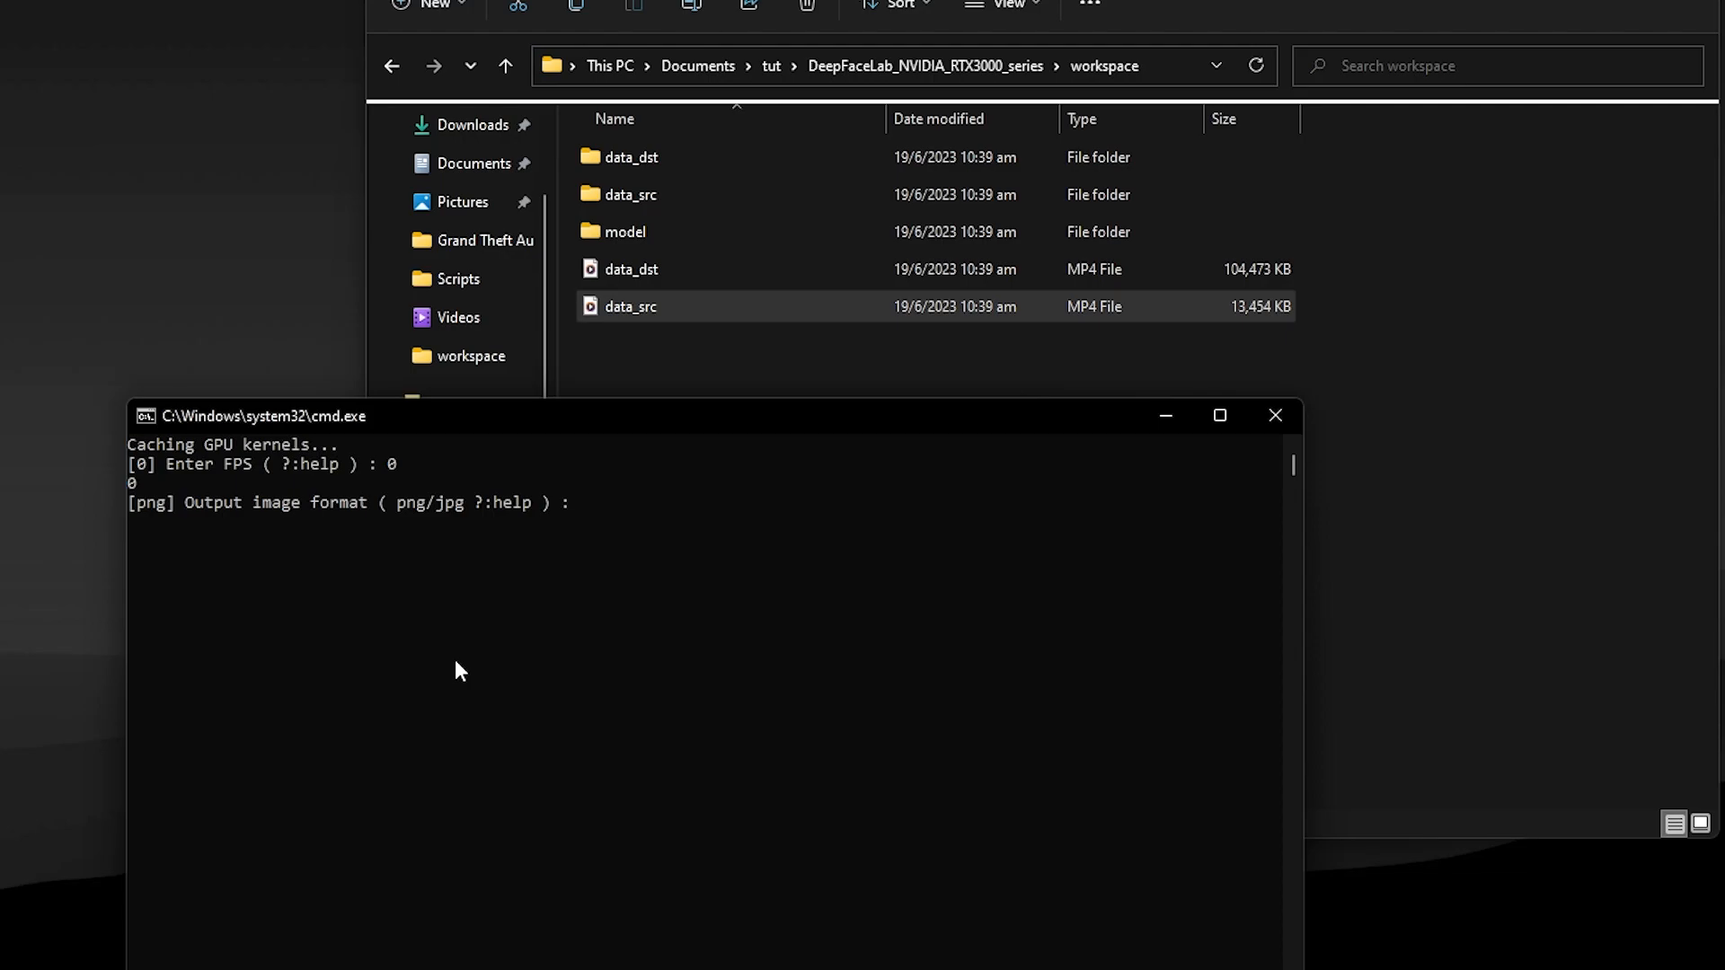
{"action": "key", "text": "Return"}
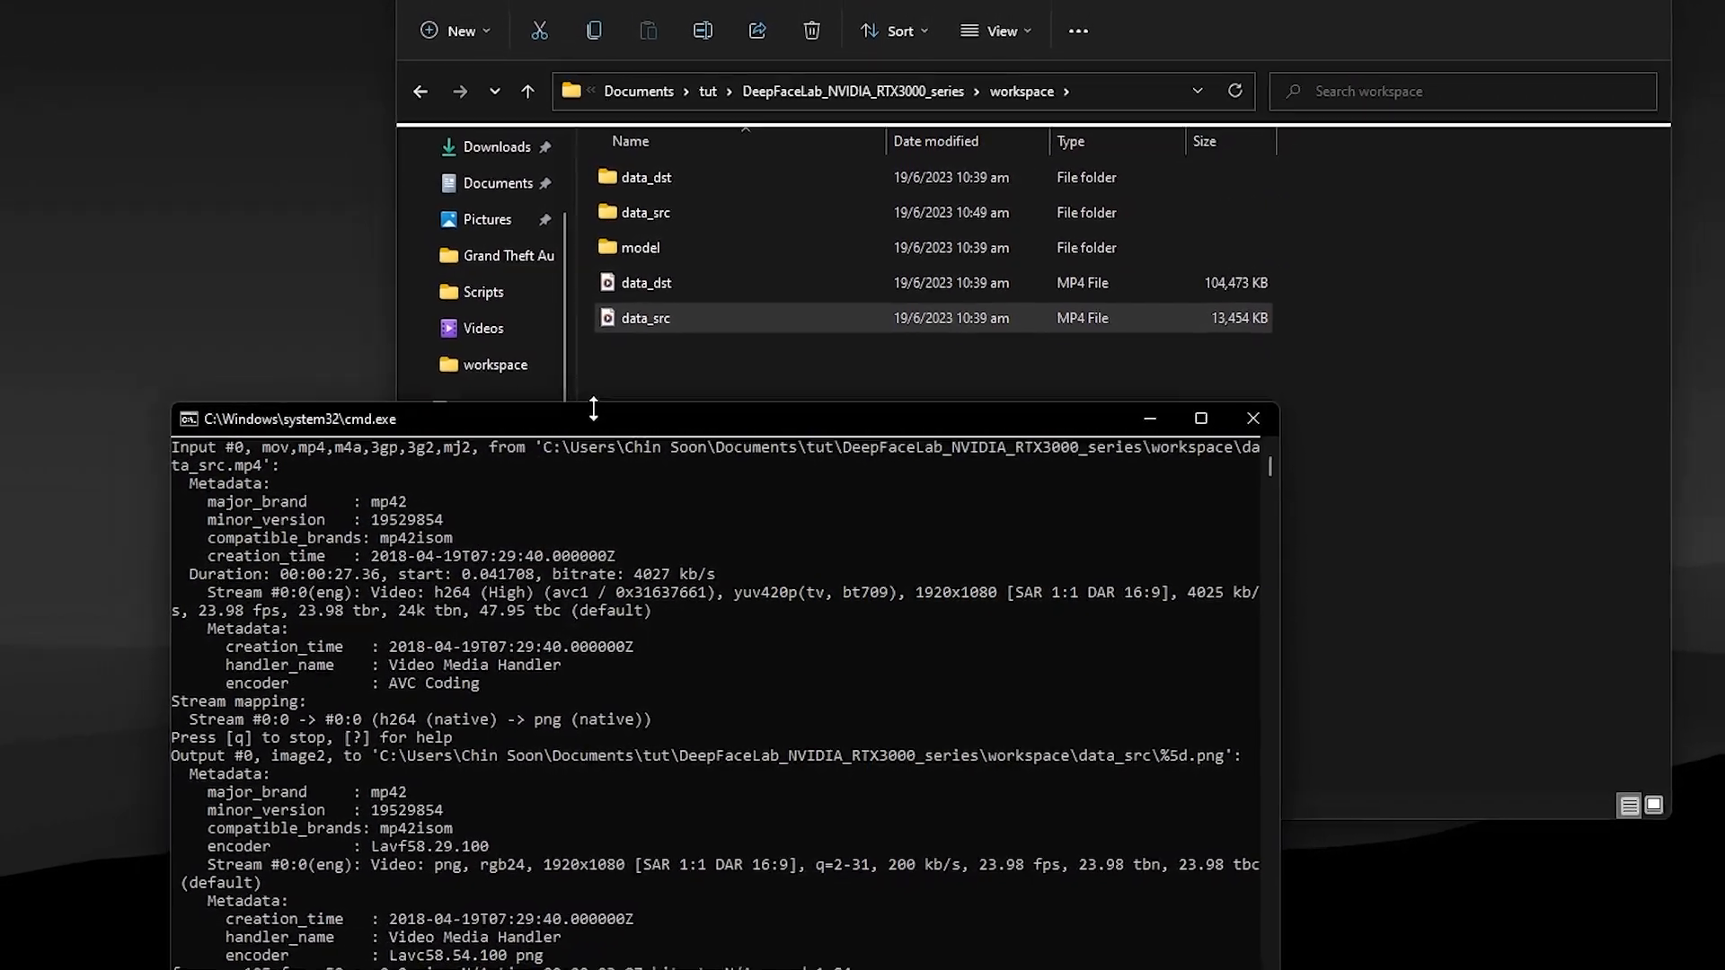
Step: Move the console clear of the folder list and look through the frame images in the data_src folder
{"action": "left_click_drag", "start_coordinate": [593, 409], "coordinate": [400, 273]}
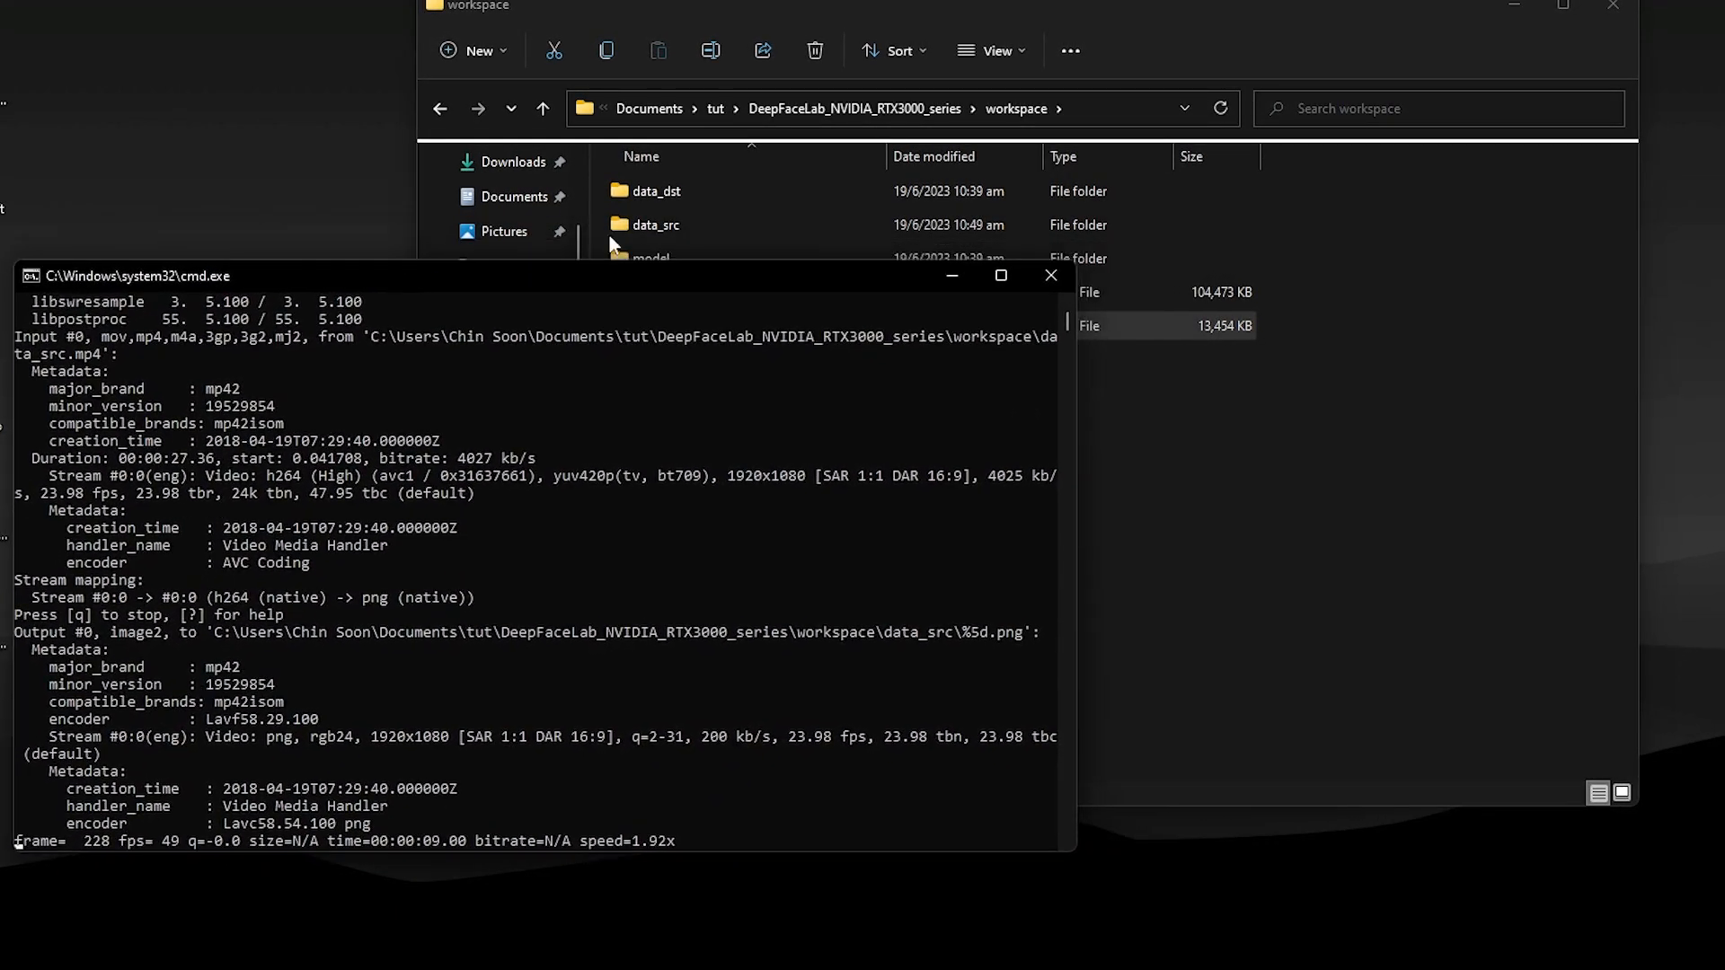
{"action": "double_click", "coordinate": [734, 225]}
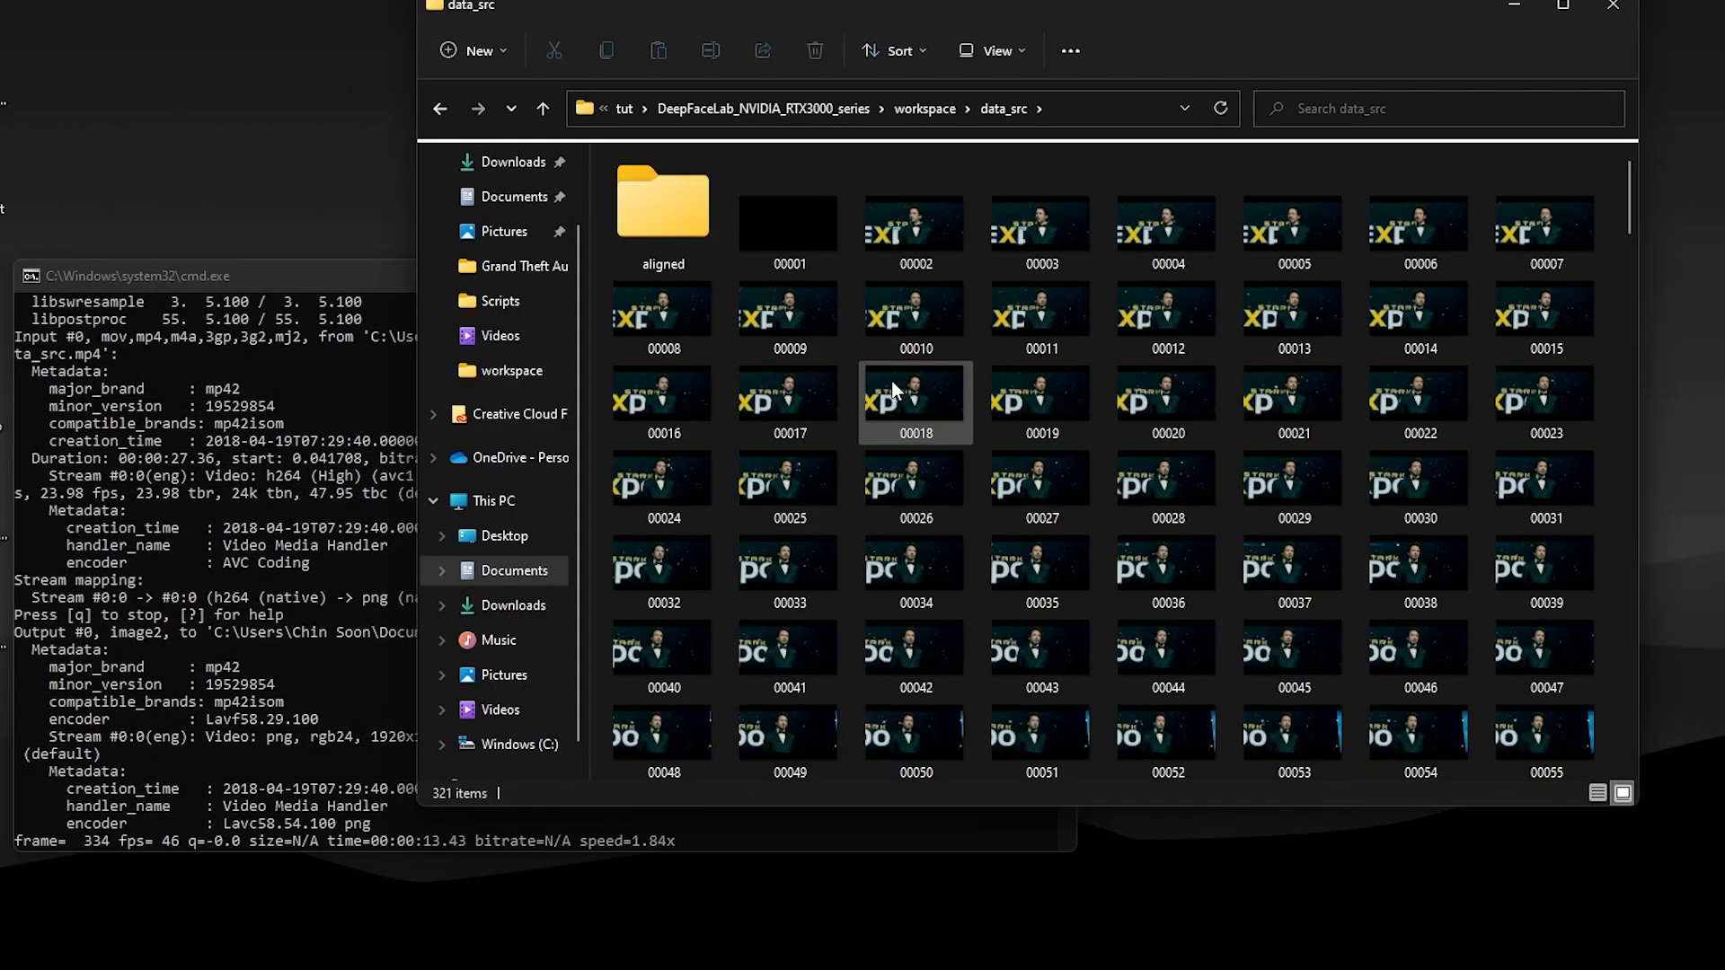
{"action": "scroll", "coordinate": [1168, 431], "scroll_direction": "down", "scroll_amount": 8}
{"action": "scroll", "coordinate": [1194, 431], "scroll_direction": "down", "scroll_amount": 15}
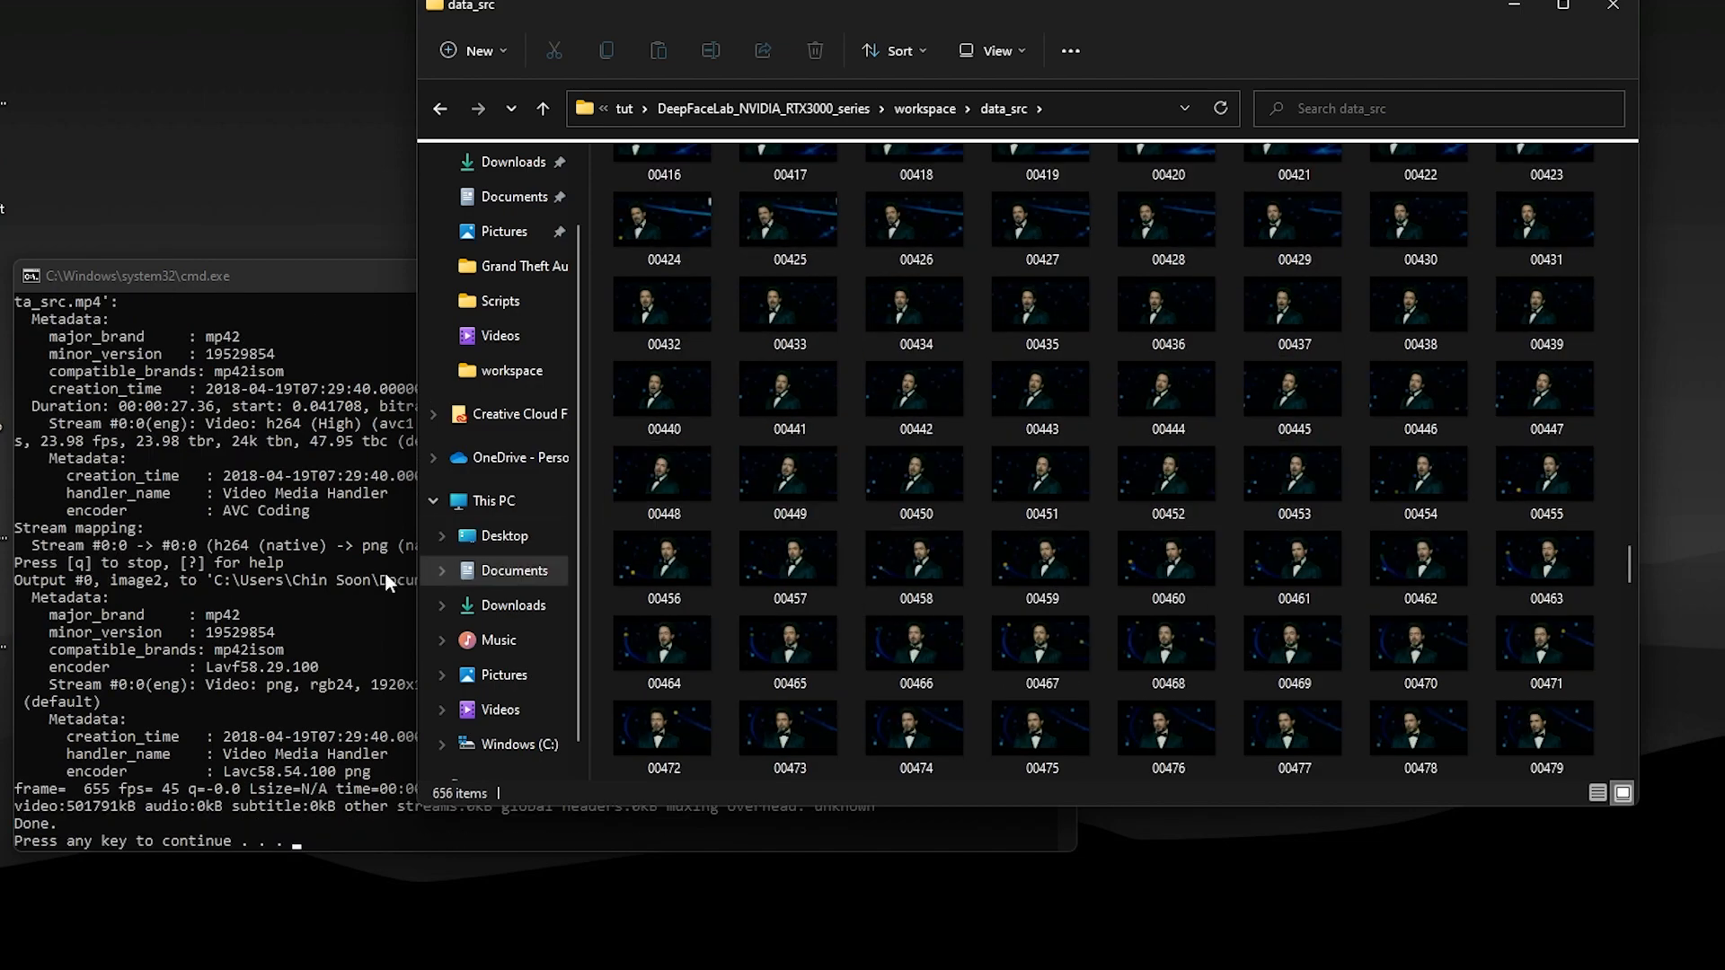
Step: Check the end of the data_src extraction log and dismiss the finished console
{"action": "left_click", "coordinate": [257, 521]}
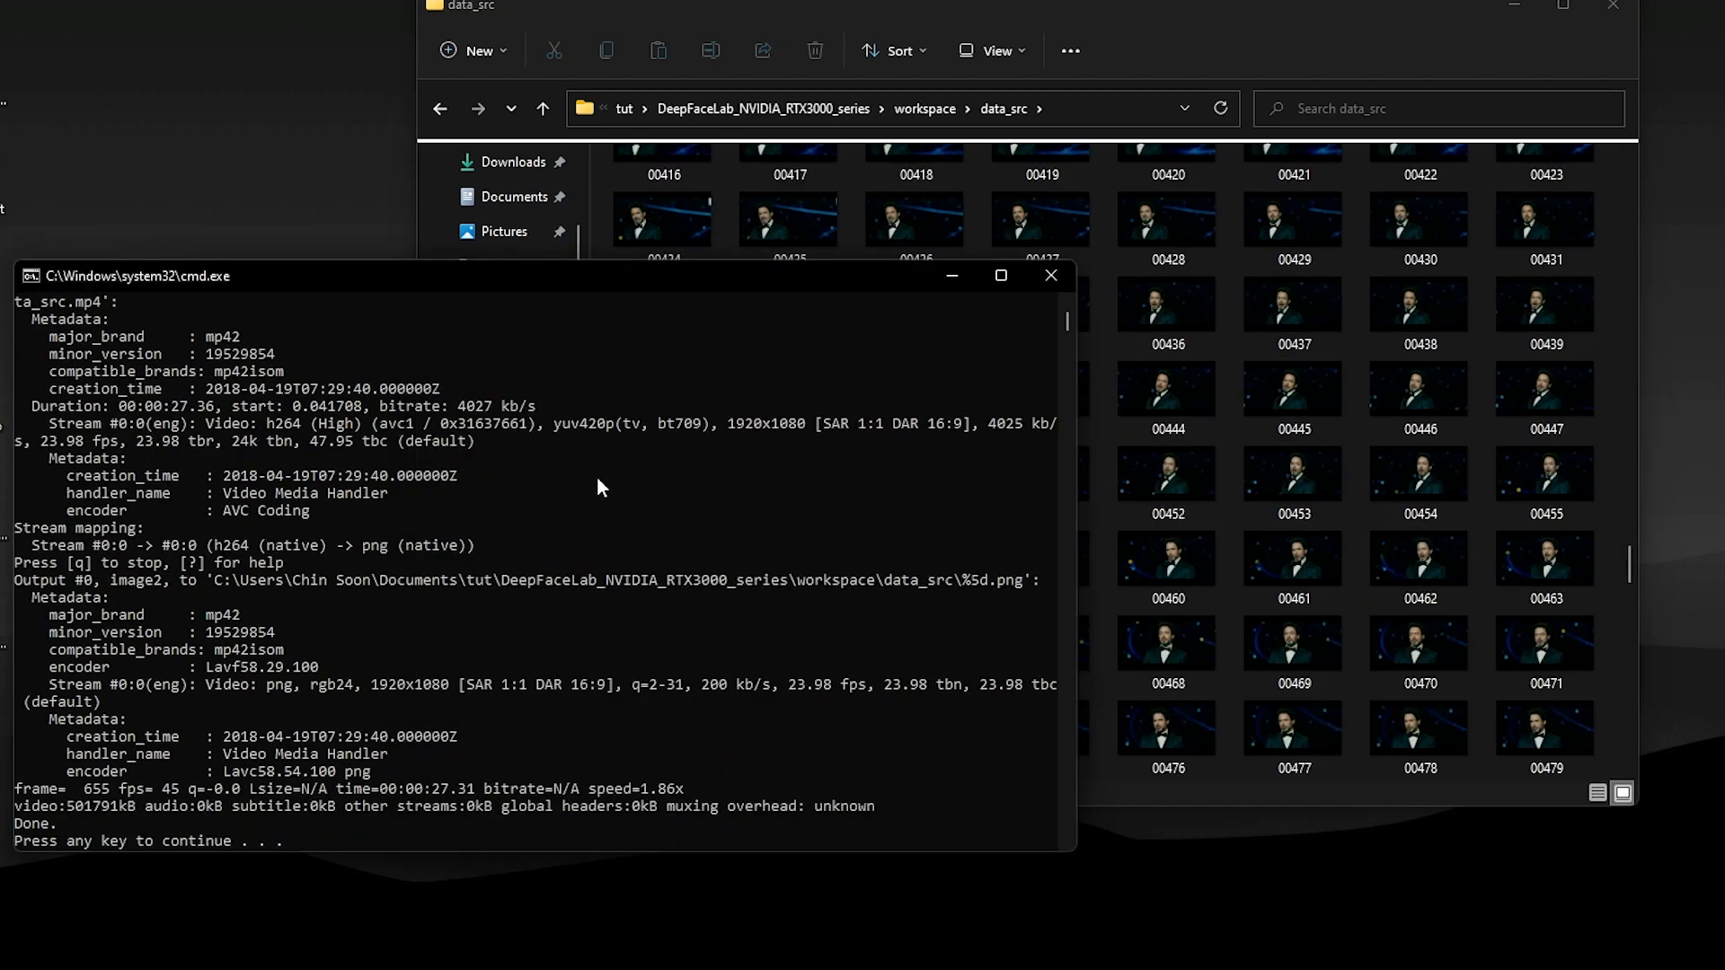
{"action": "scroll", "coordinate": [674, 743], "scroll_direction": "down", "scroll_amount": 4}
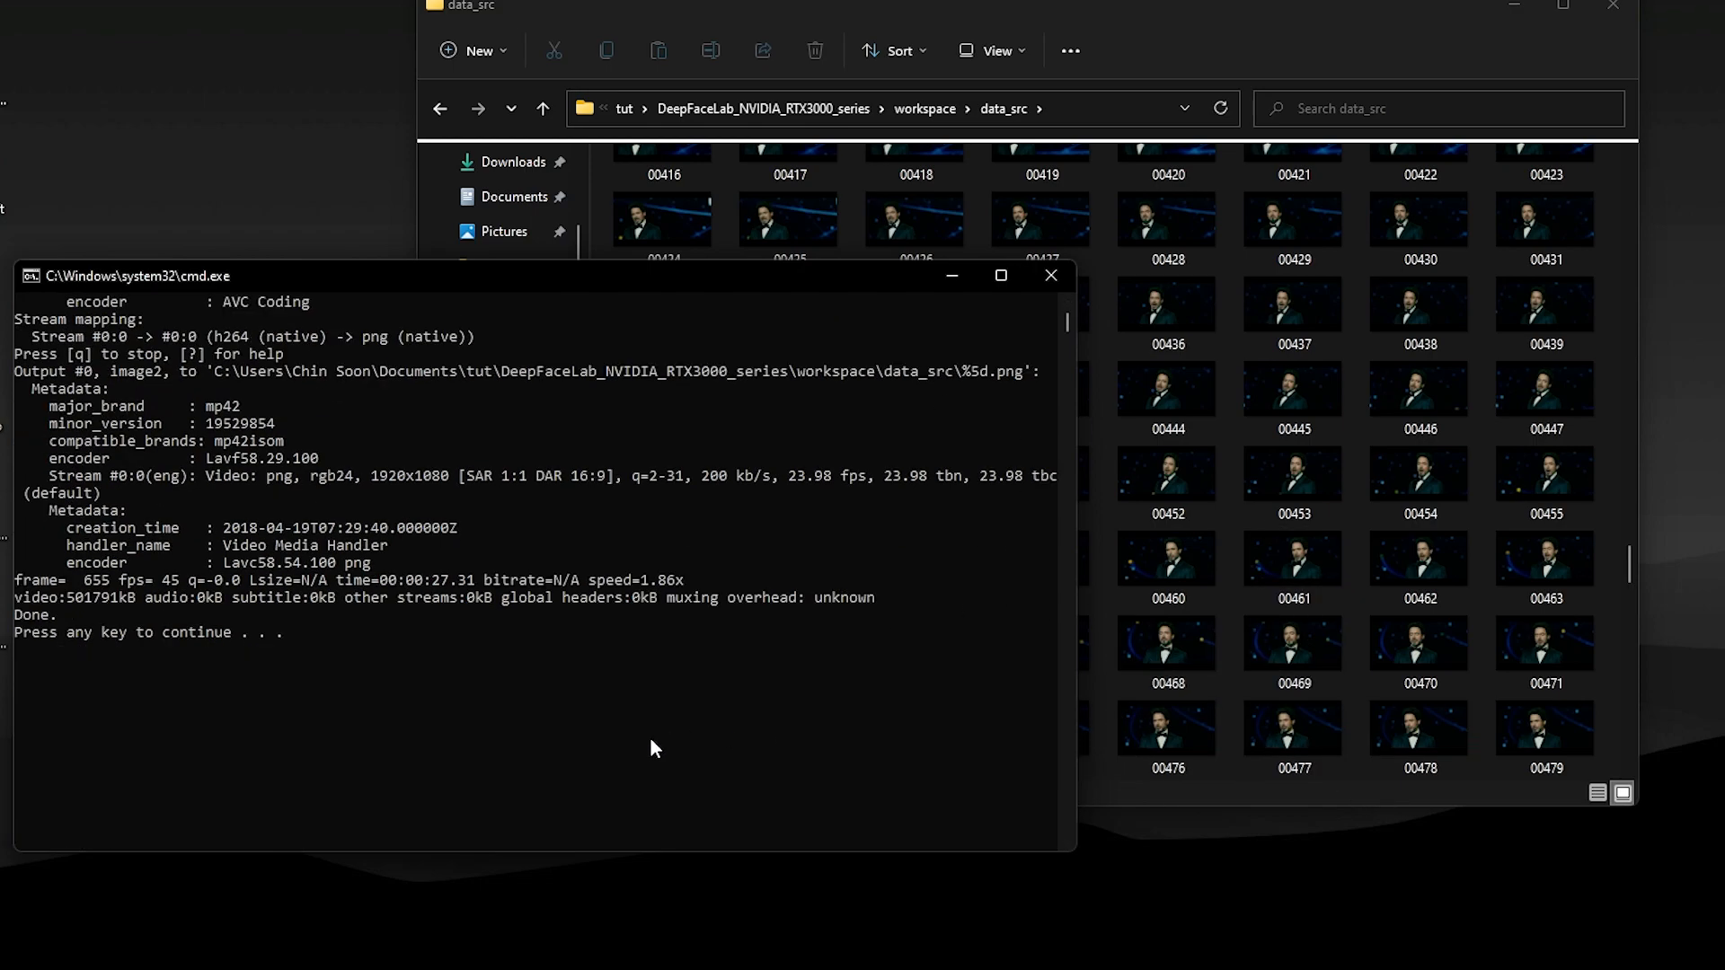
{"action": "scroll", "coordinate": [581, 730], "scroll_direction": "up", "scroll_amount": 2}
{"action": "key", "text": "Return"}
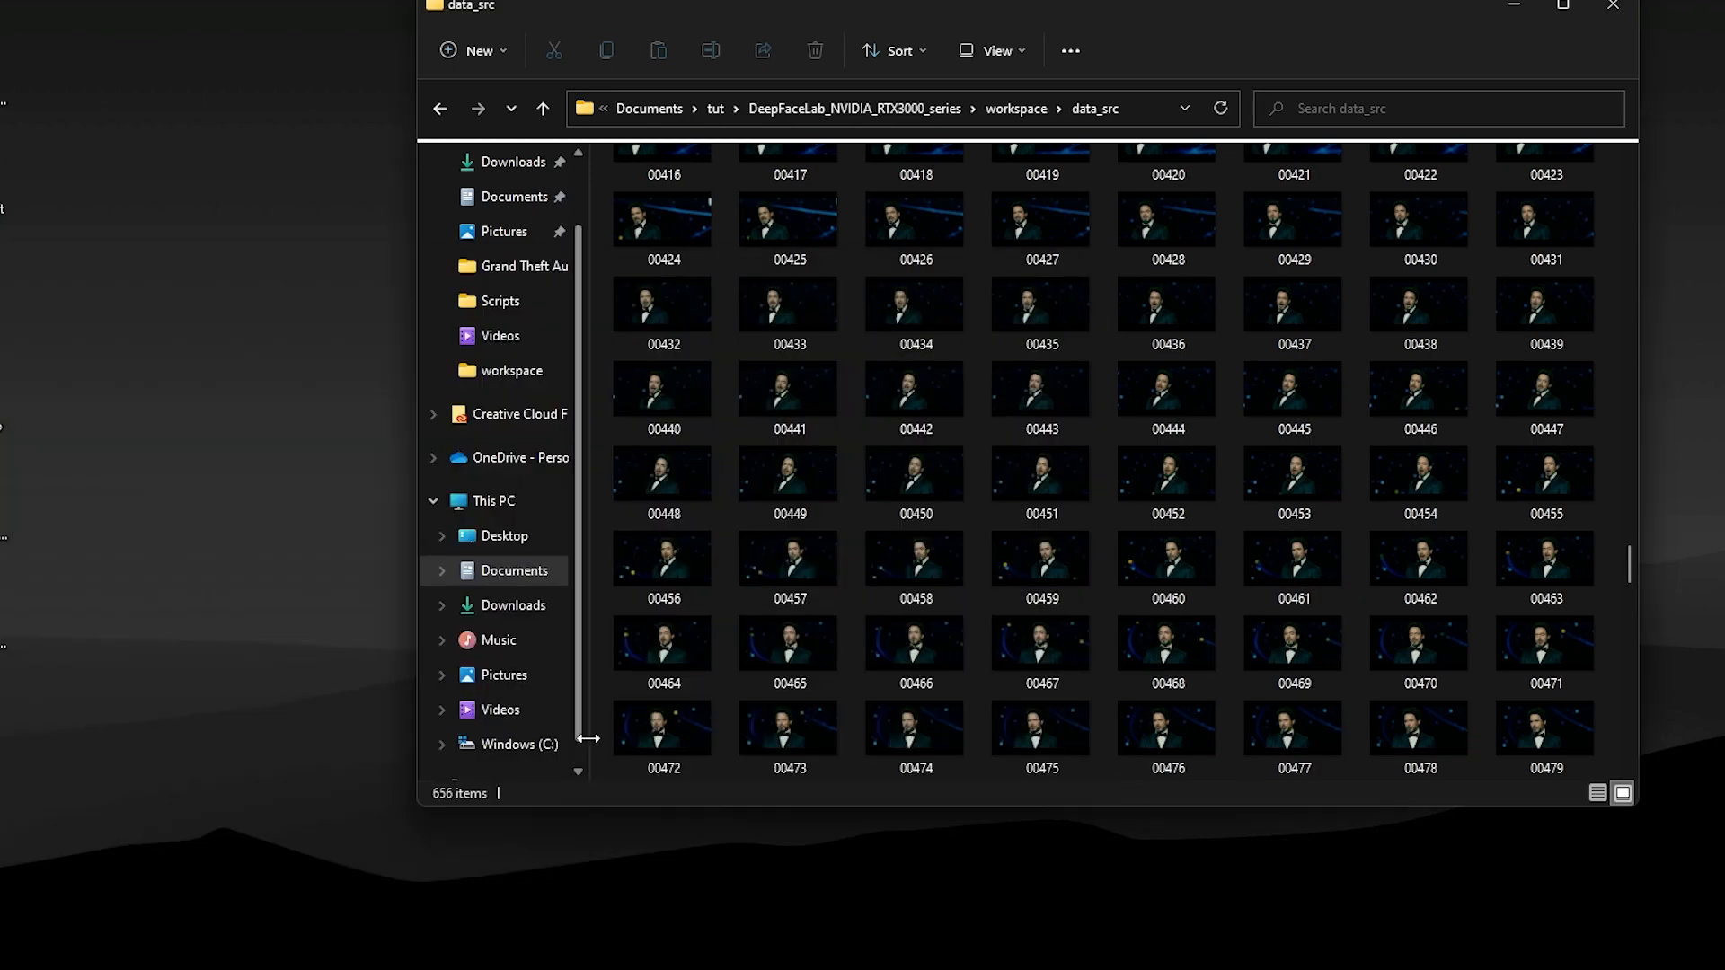
Step: Review the extracted frames in the data_src folder from the first image to the last
{"action": "scroll", "coordinate": [1092, 467], "scroll_direction": "down", "scroll_amount": 15}
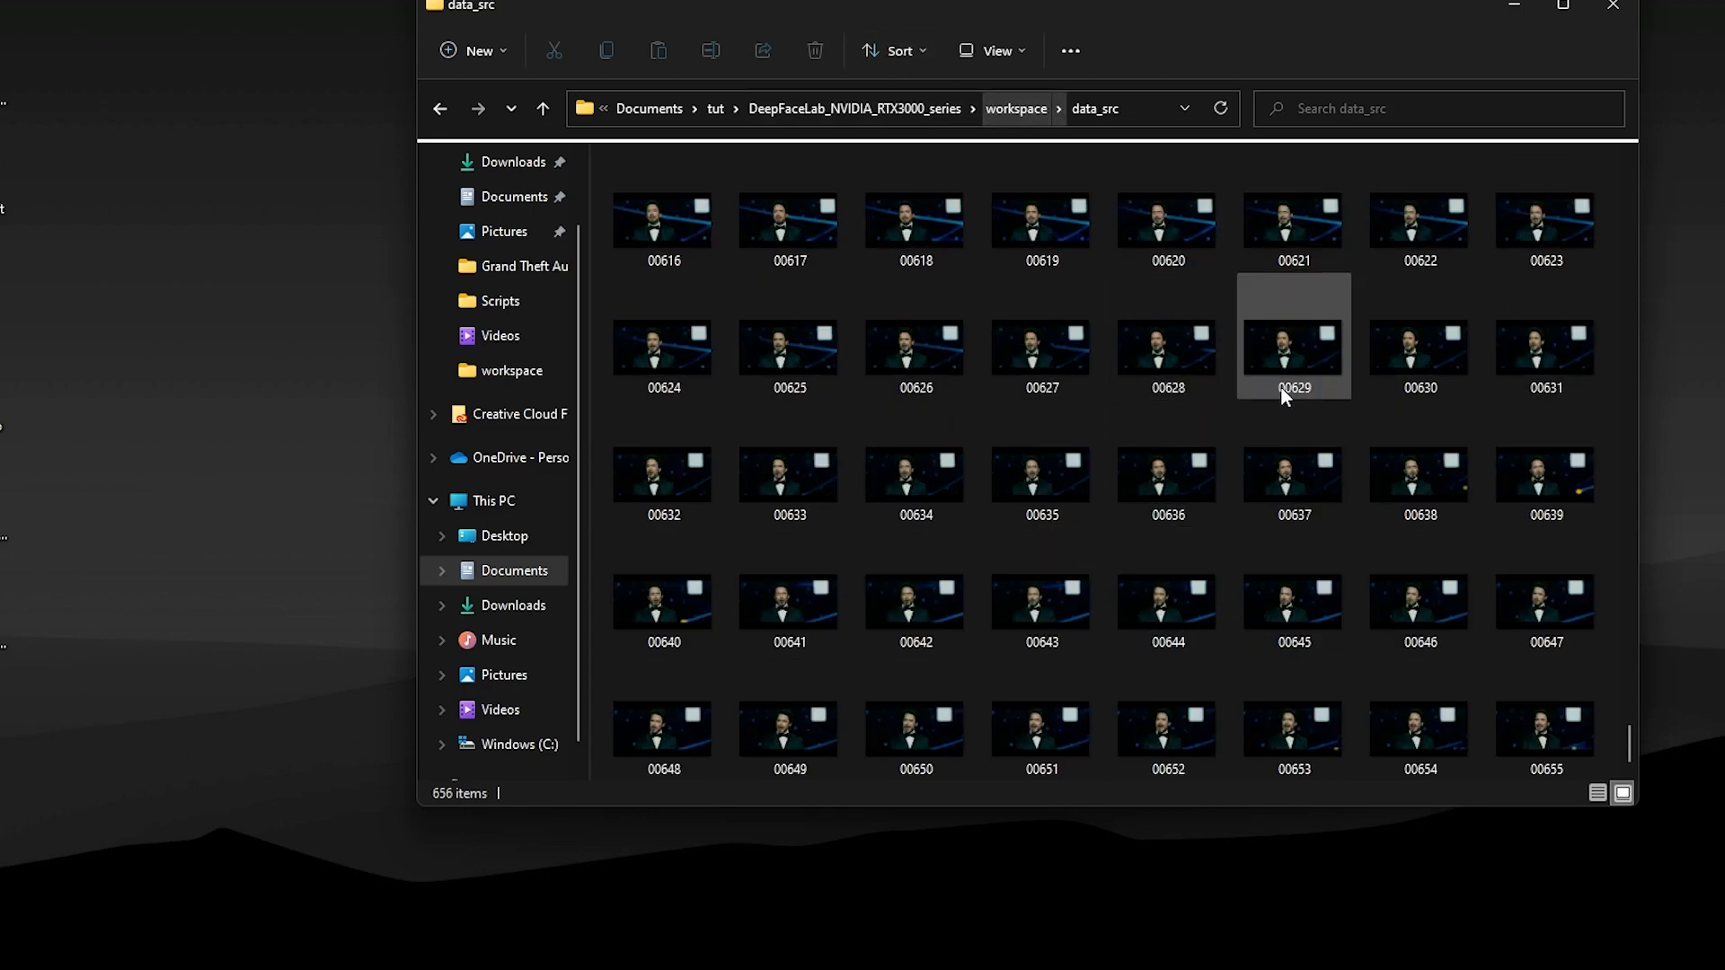
{"action": "scroll", "coordinate": [1286, 369], "scroll_direction": "up", "scroll_amount": 20}
{"action": "scroll", "coordinate": [1169, 482], "scroll_direction": "up", "scroll_amount": 15}
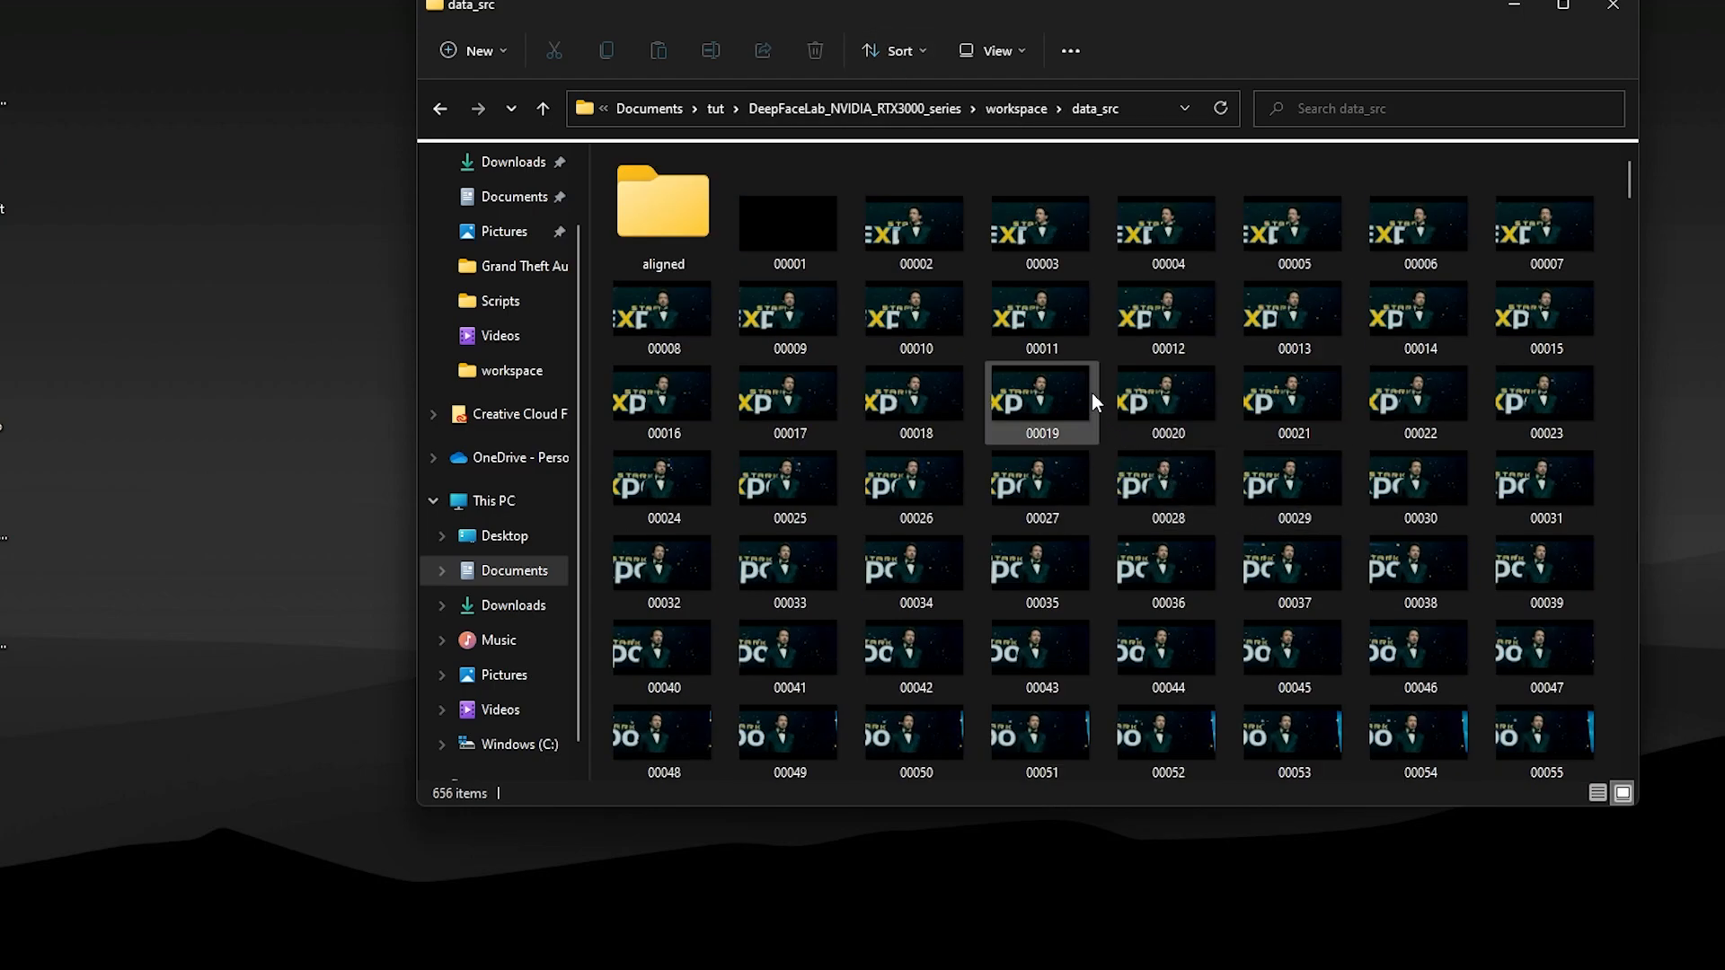
{"action": "scroll", "coordinate": [1091, 391], "scroll_direction": "down", "scroll_amount": 20}
{"action": "scroll", "coordinate": [1546, 449], "scroll_direction": "down", "scroll_amount": 10}
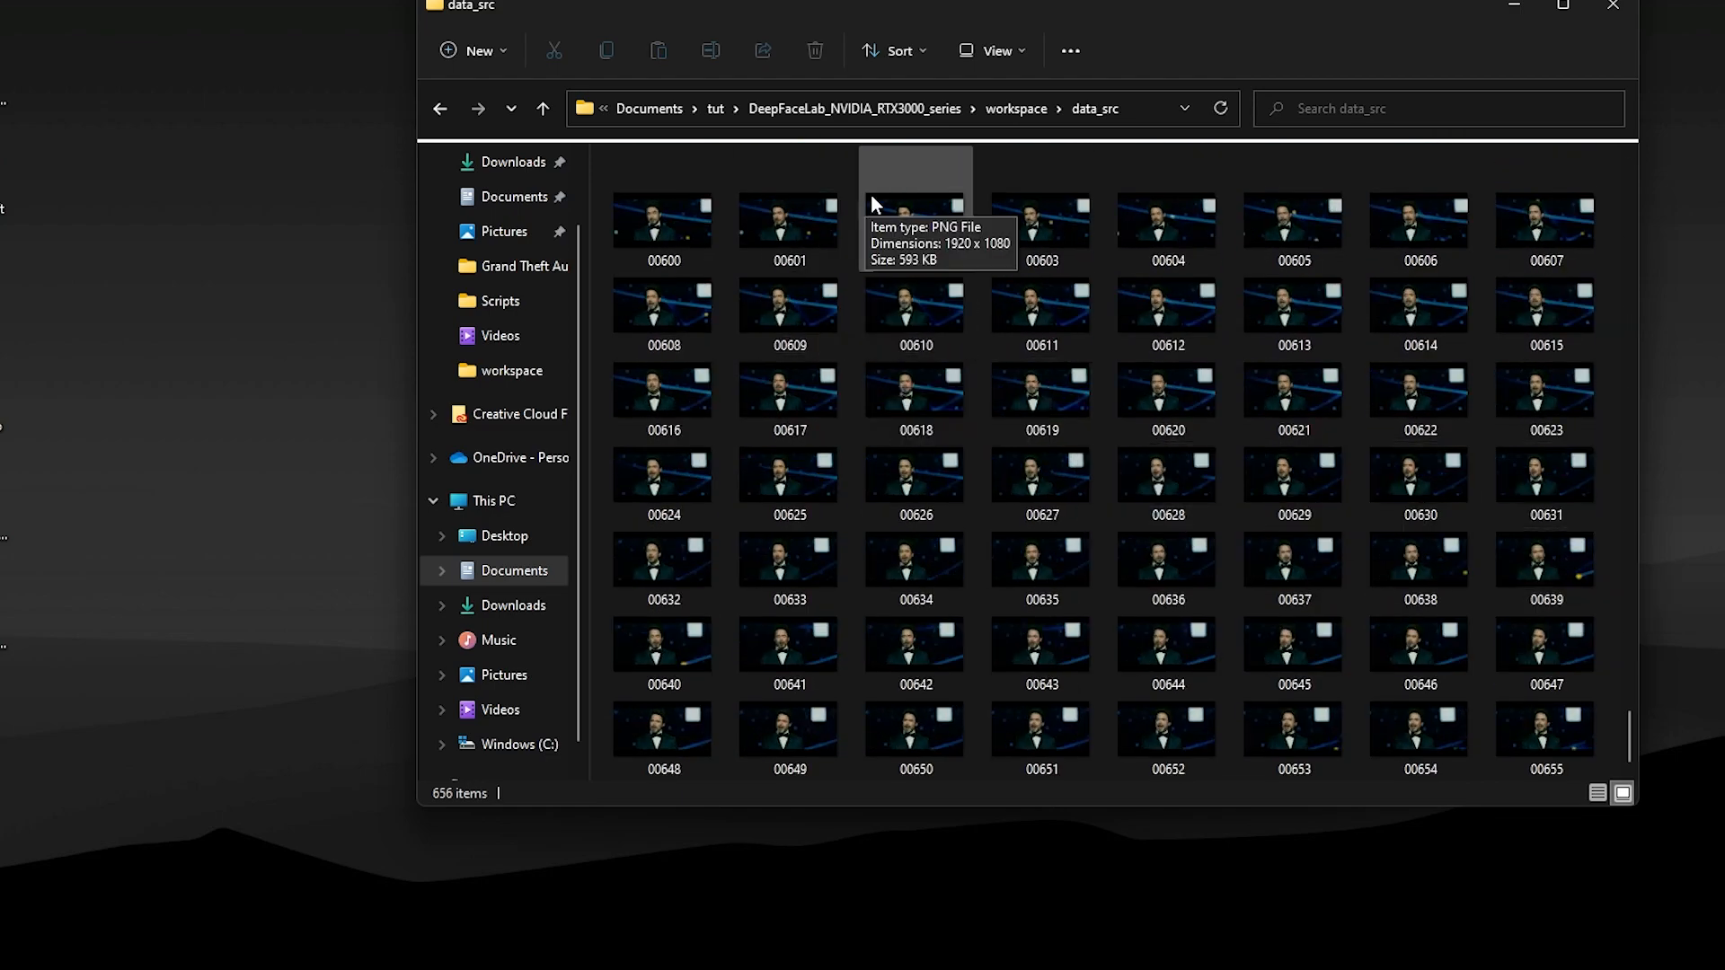
Step: Locate the data_dst image extraction batch file in DeepFaceLab_NVIDIA_RTX3000_series, check the workspace folder's contents, and return to the batch file list
{"action": "left_click", "coordinate": [893, 108]}
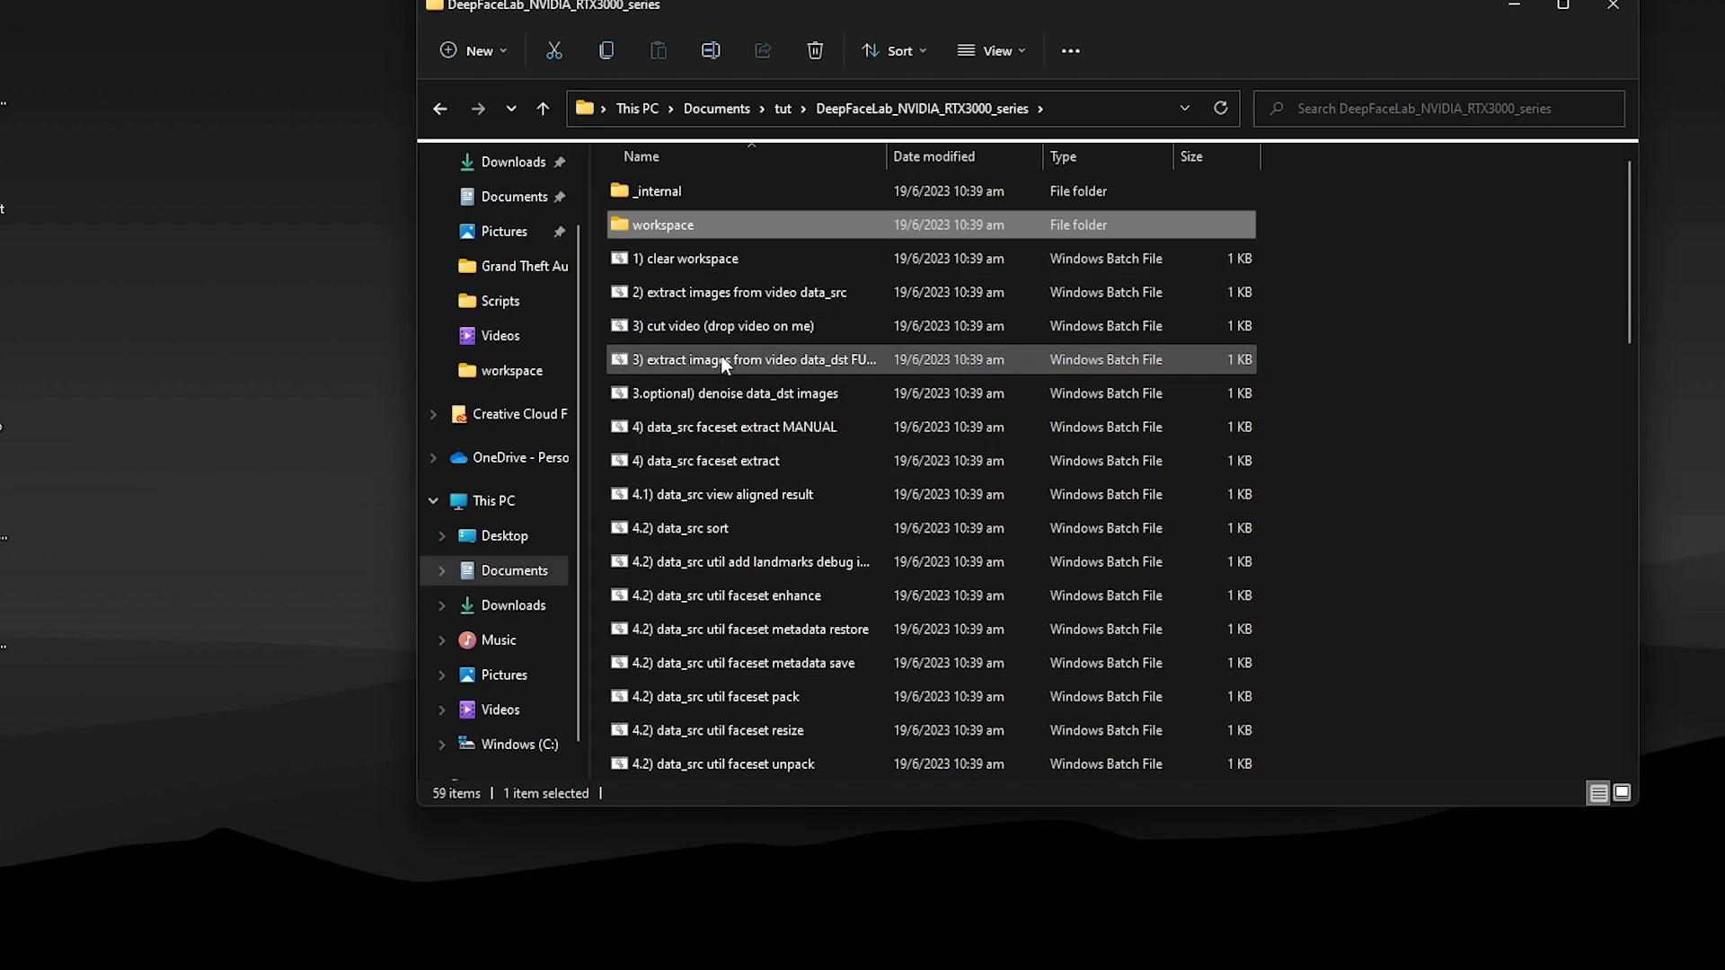
{"action": "left_click", "coordinate": [683, 360]}
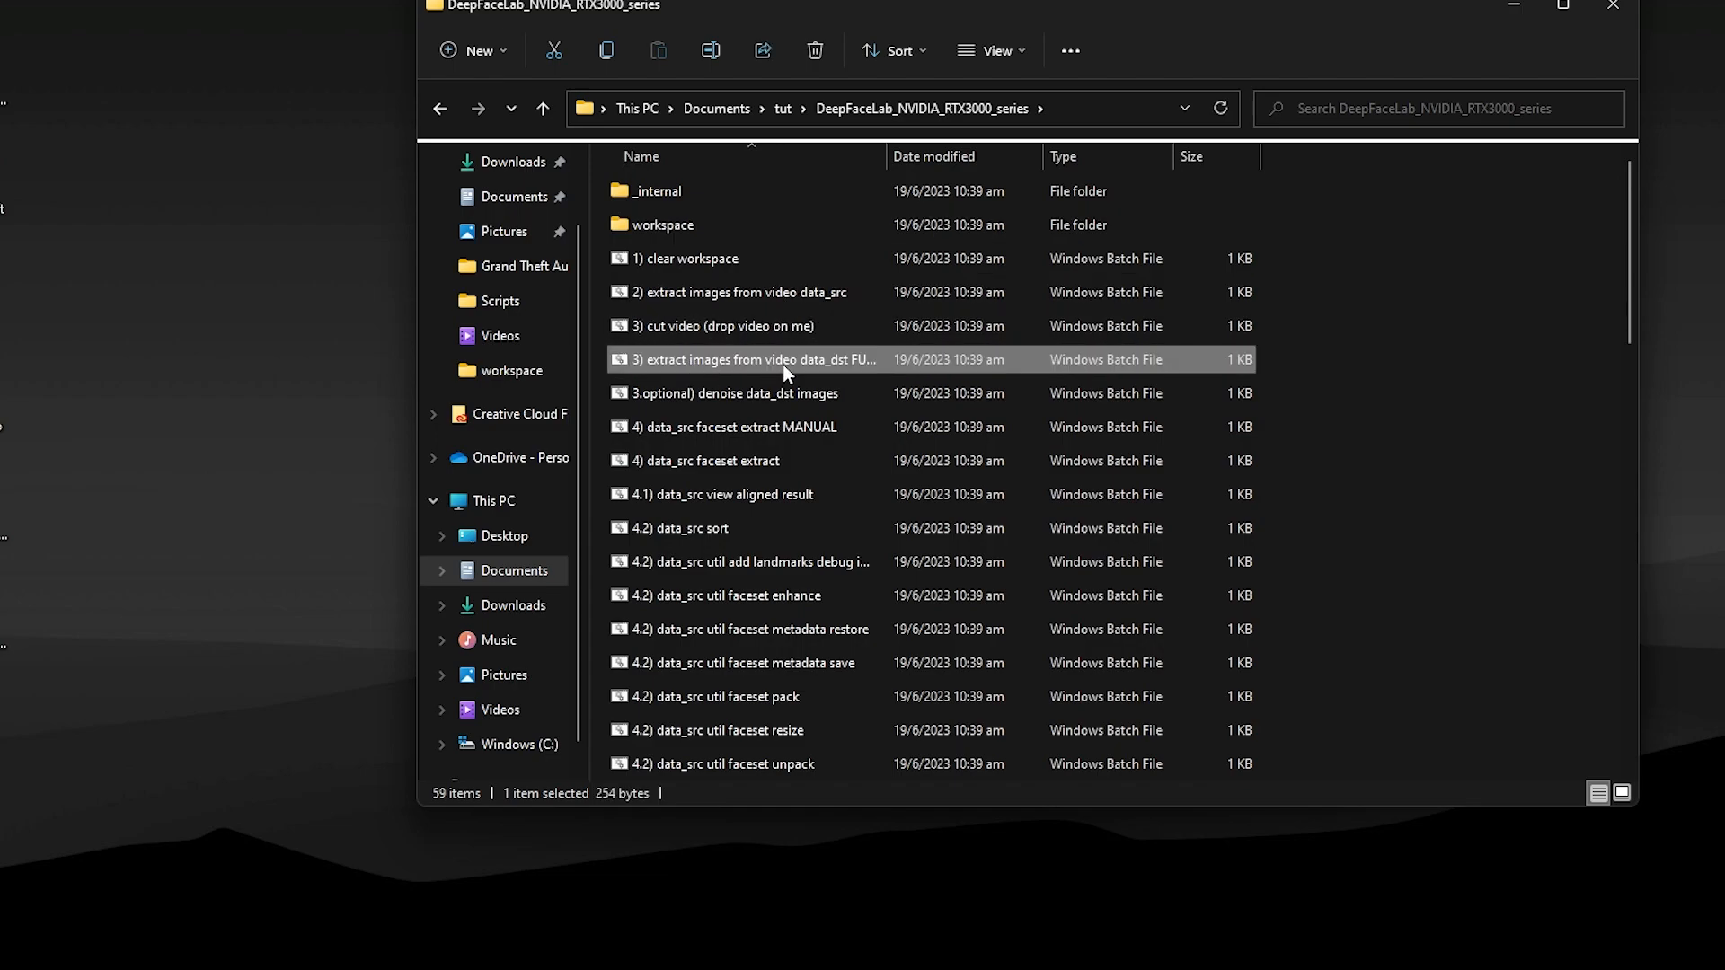
{"action": "double_click", "coordinate": [719, 226]}
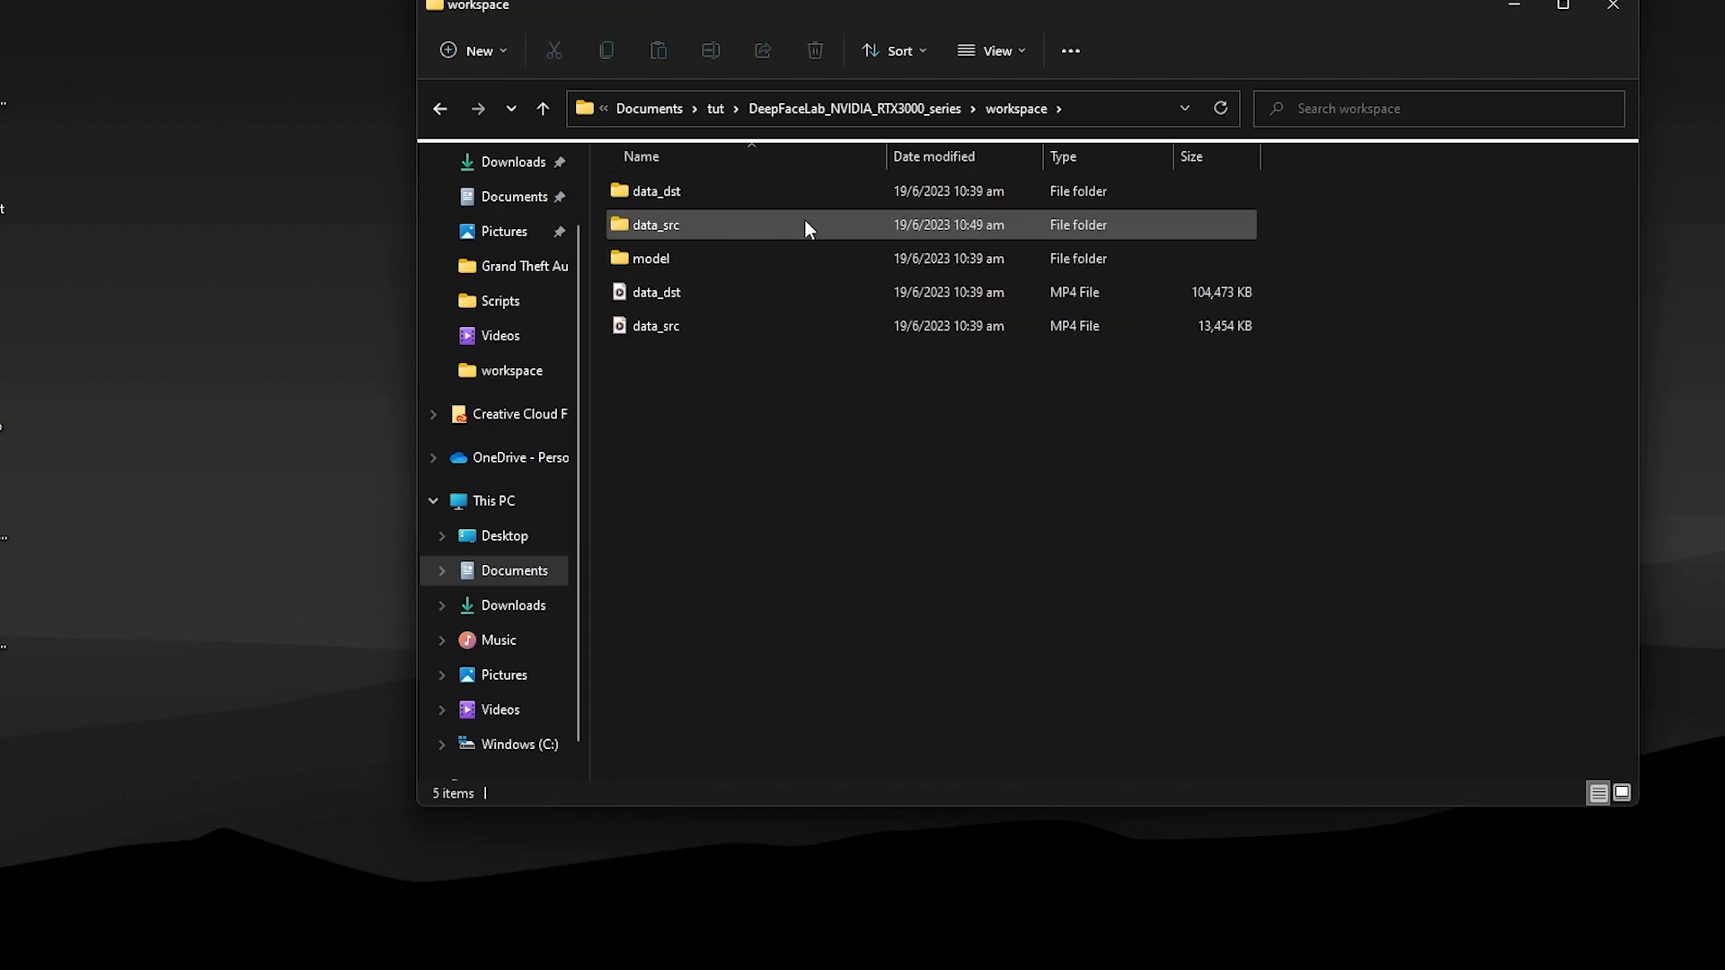
{"action": "key", "text": "alt+Left"}
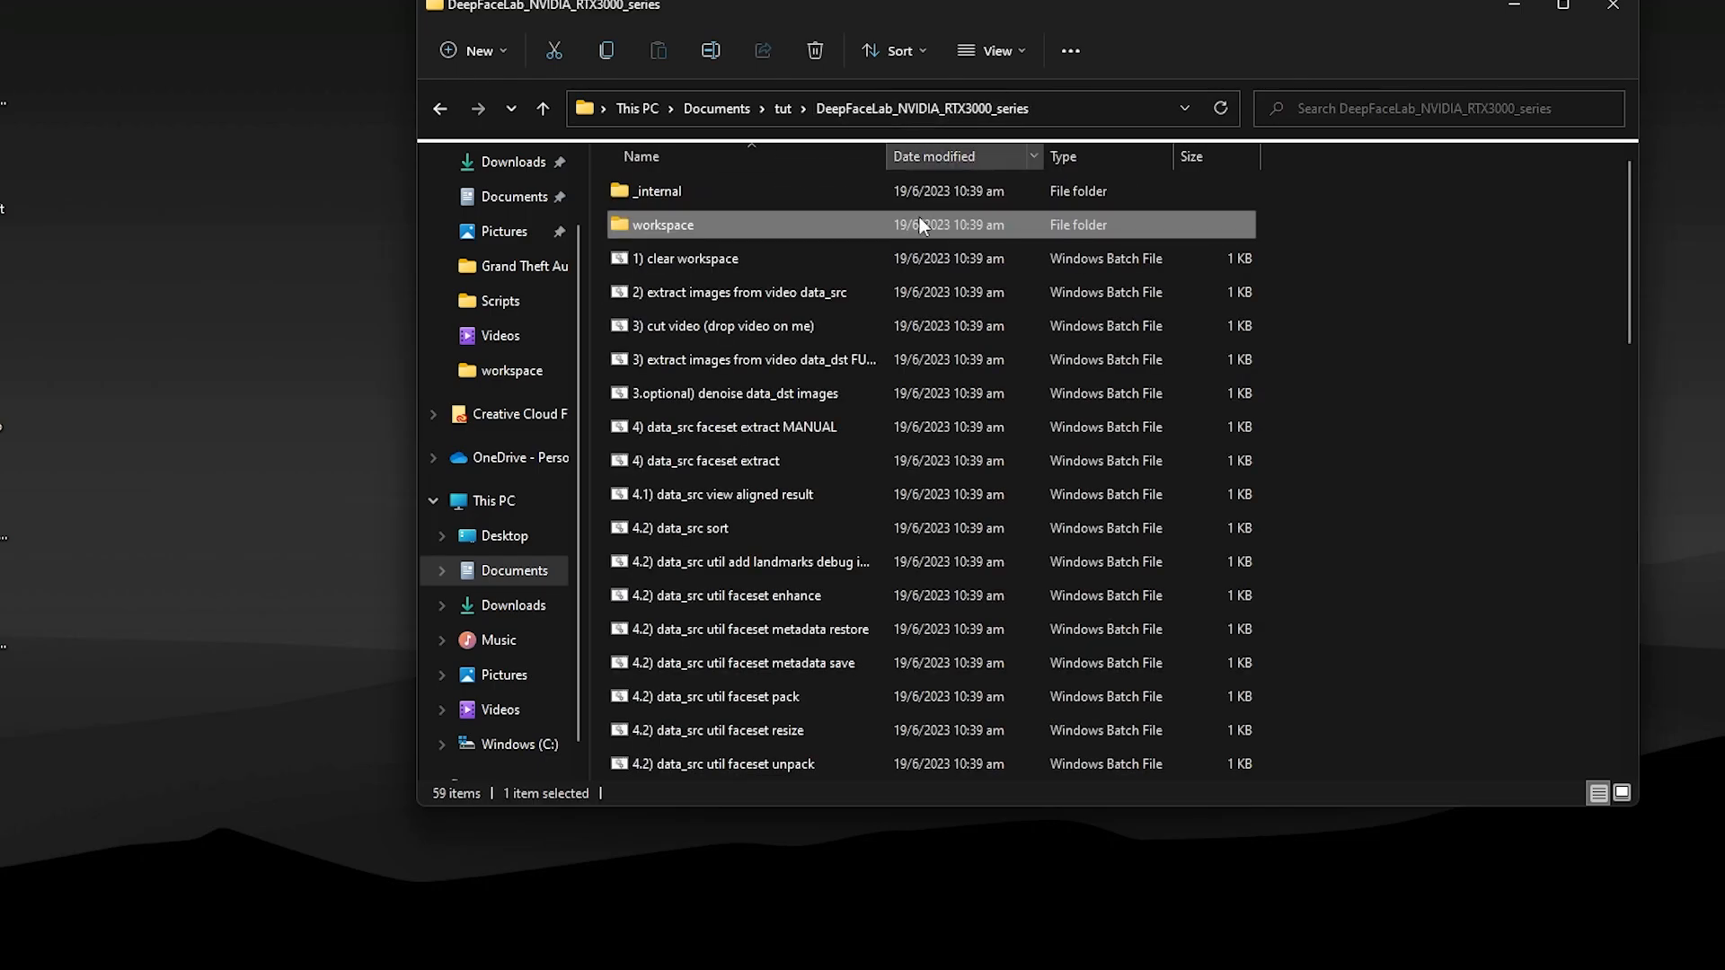
Step: Run the "3) extract images from video data_dst" batch file with the default png output format
{"action": "double_click", "coordinate": [853, 359]}
{"action": "left_click_drag", "start_coordinate": [386, 163], "coordinate": [483, 269]}
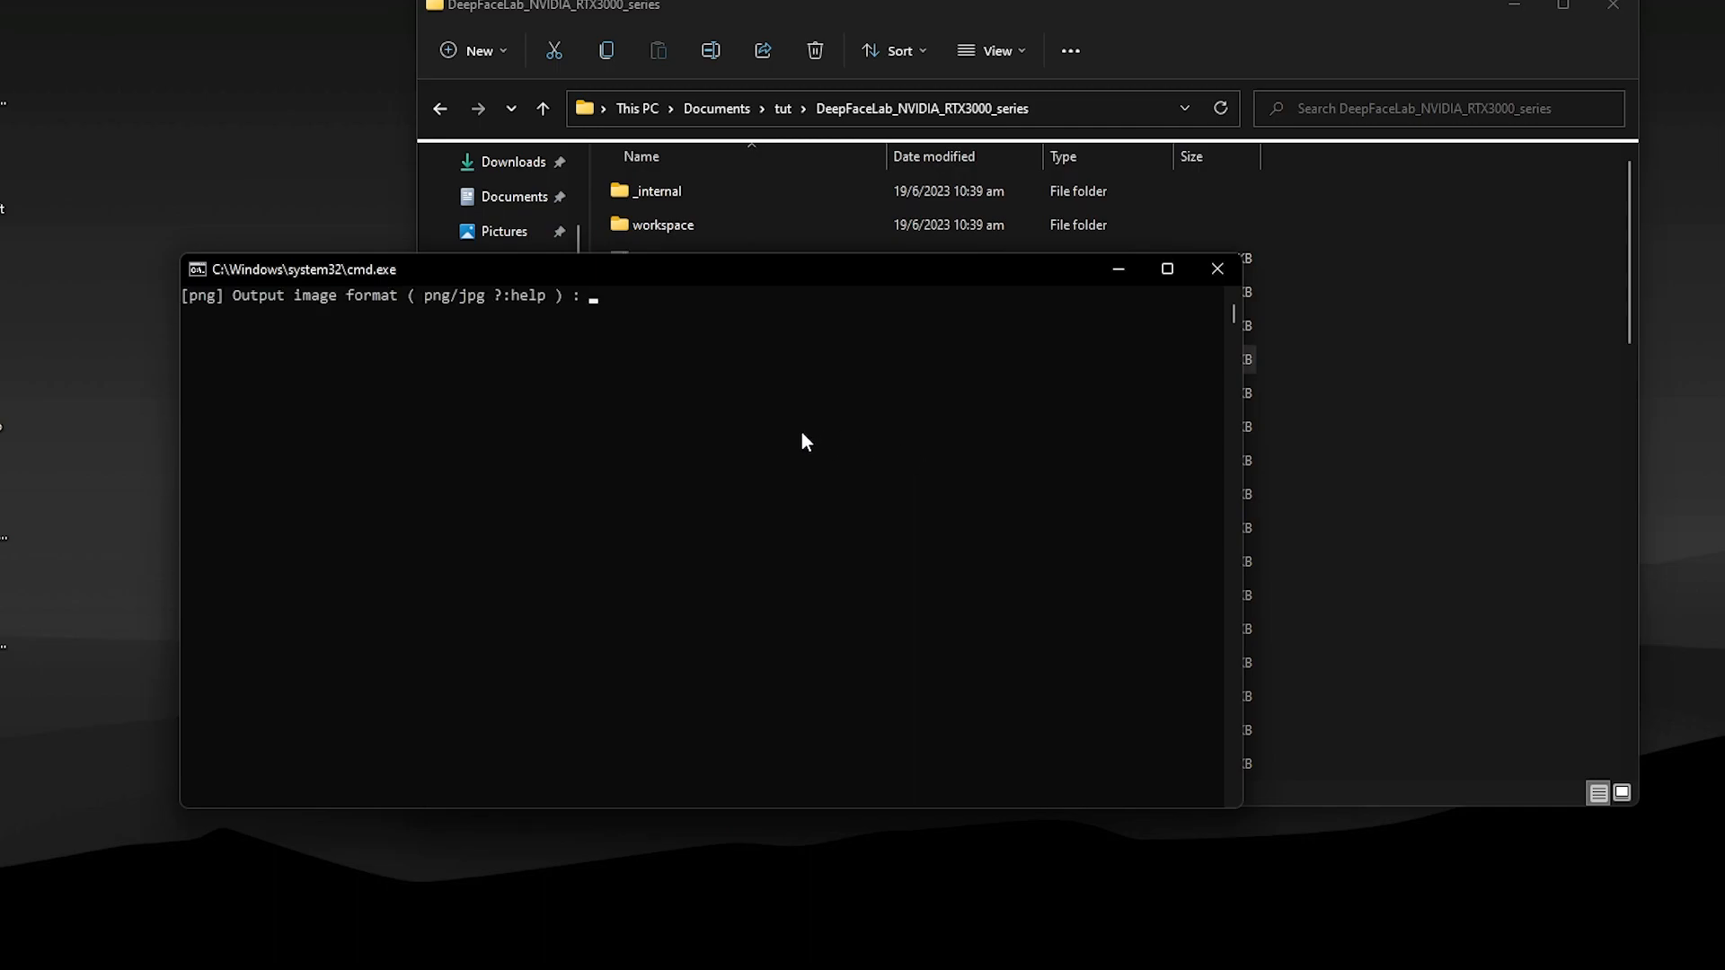
{"action": "key", "text": "Return"}
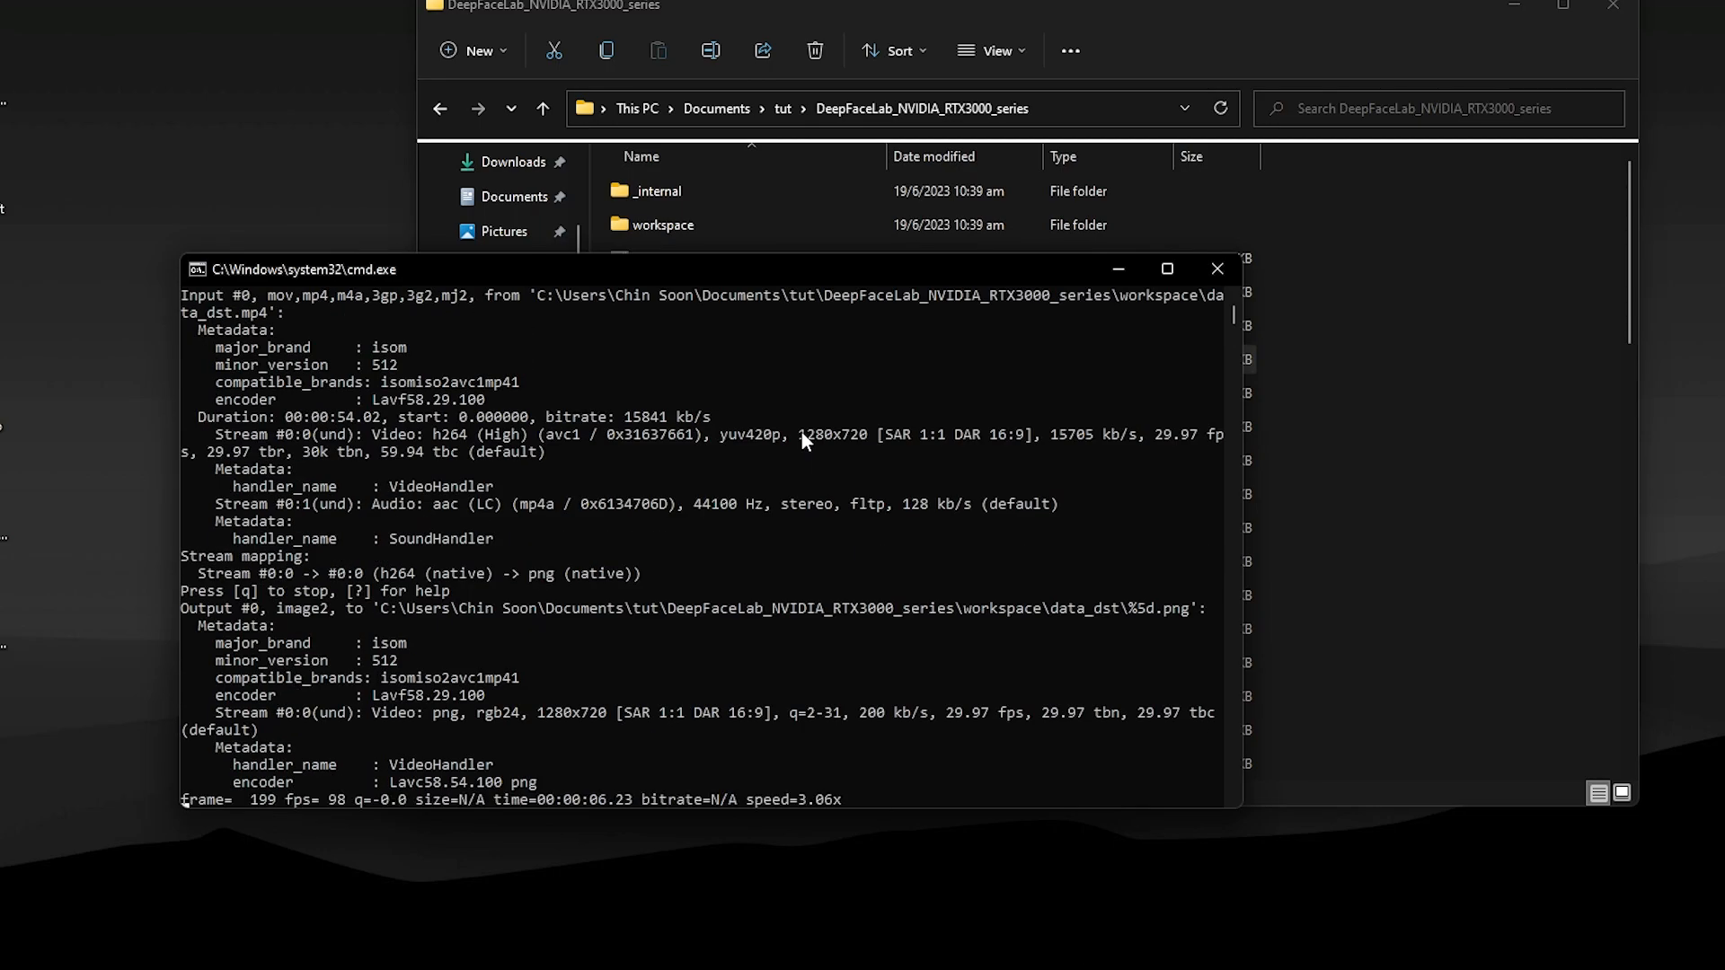
Step: Open the data_dst folder in workspace and look through its frame images to the last one during extraction
{"action": "left_click", "coordinate": [1432, 358]}
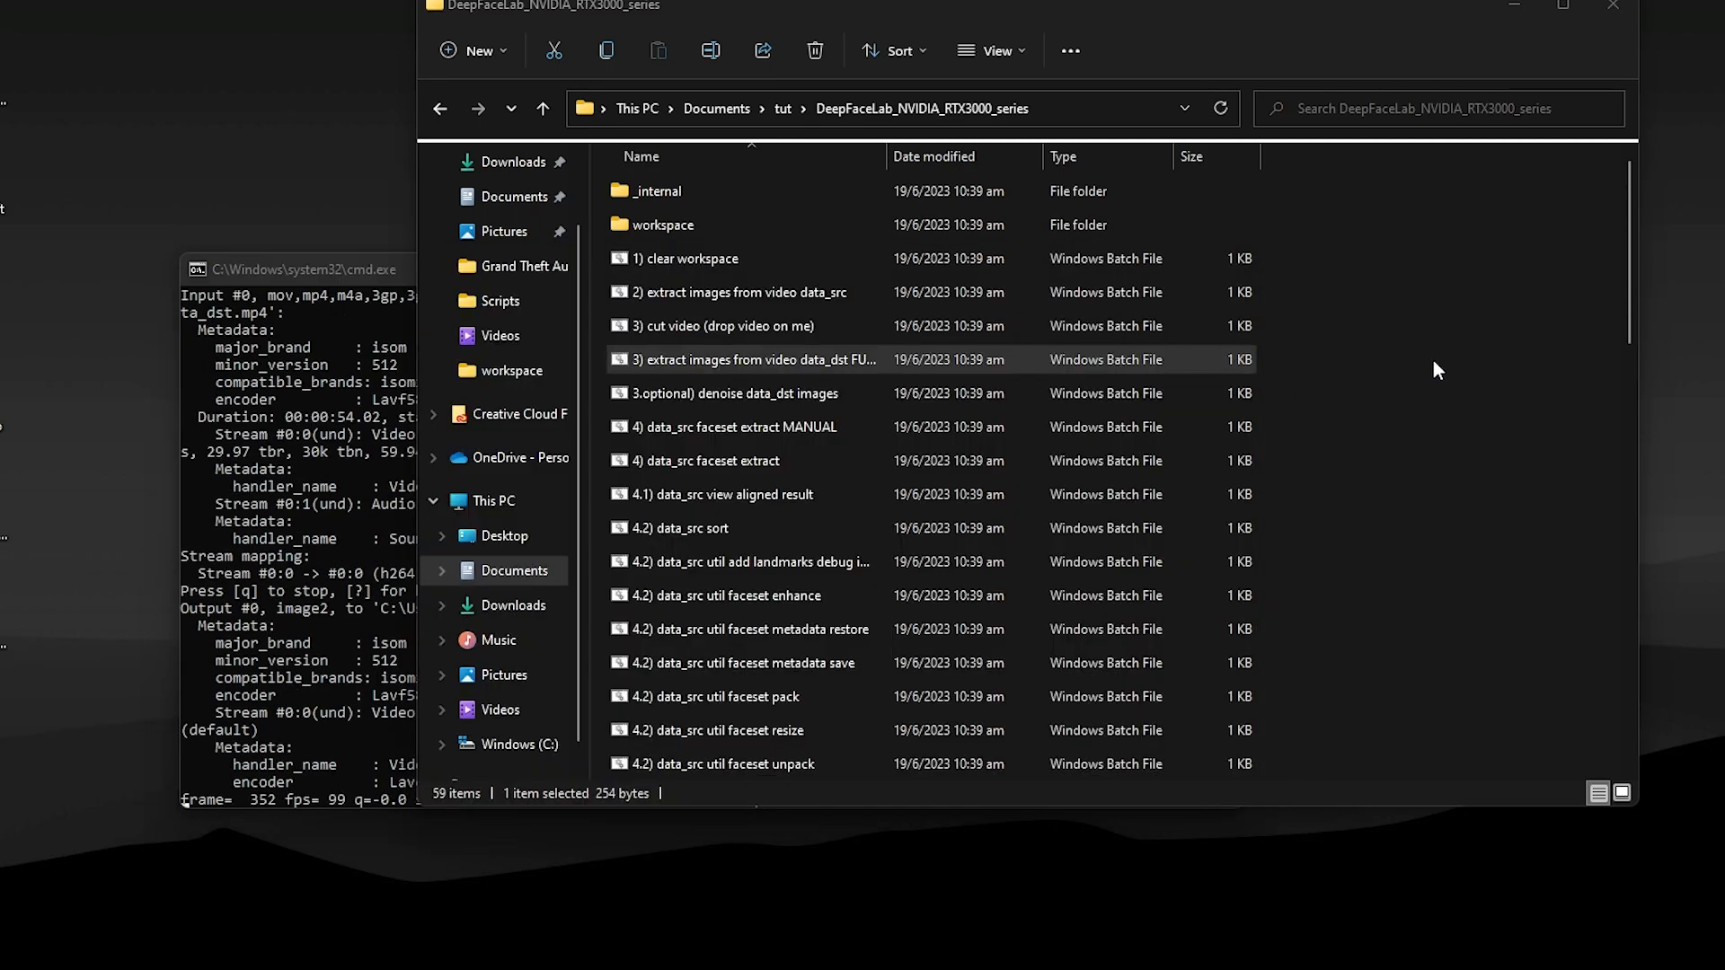
{"action": "double_click", "coordinate": [844, 223]}
{"action": "double_click", "coordinate": [777, 189]}
{"action": "scroll", "coordinate": [935, 386], "scroll_direction": "down", "scroll_amount": 15}
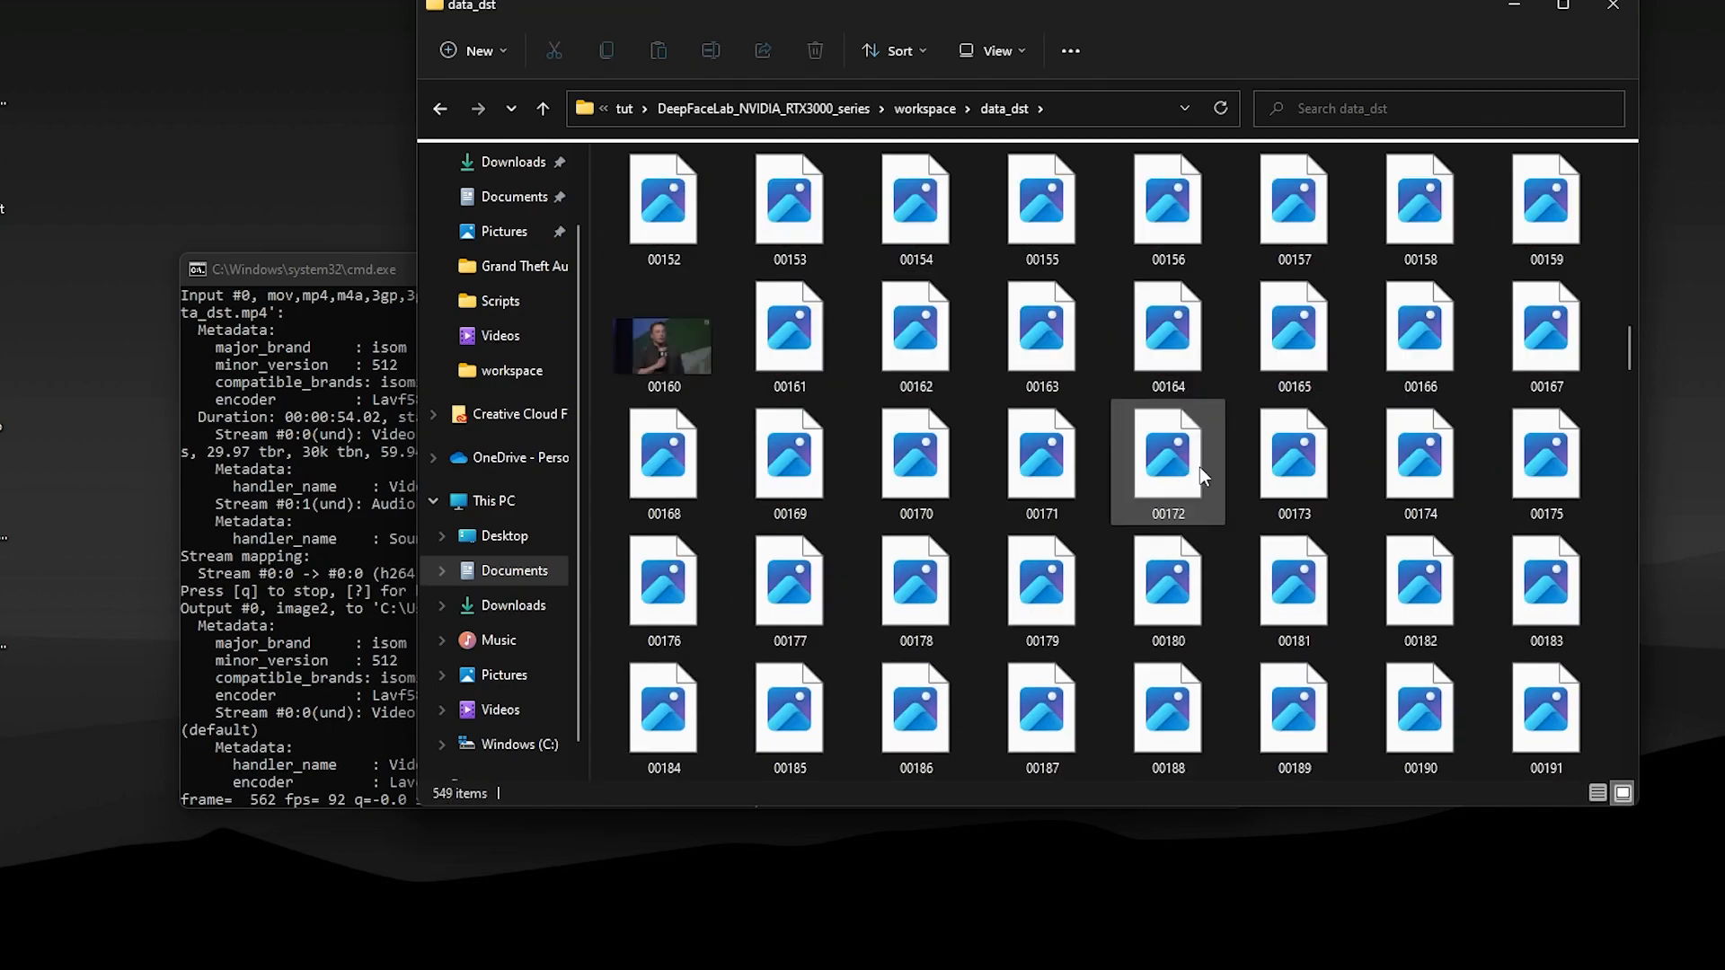
{"action": "scroll", "coordinate": [1409, 498], "scroll_direction": "down", "scroll_amount": 15}
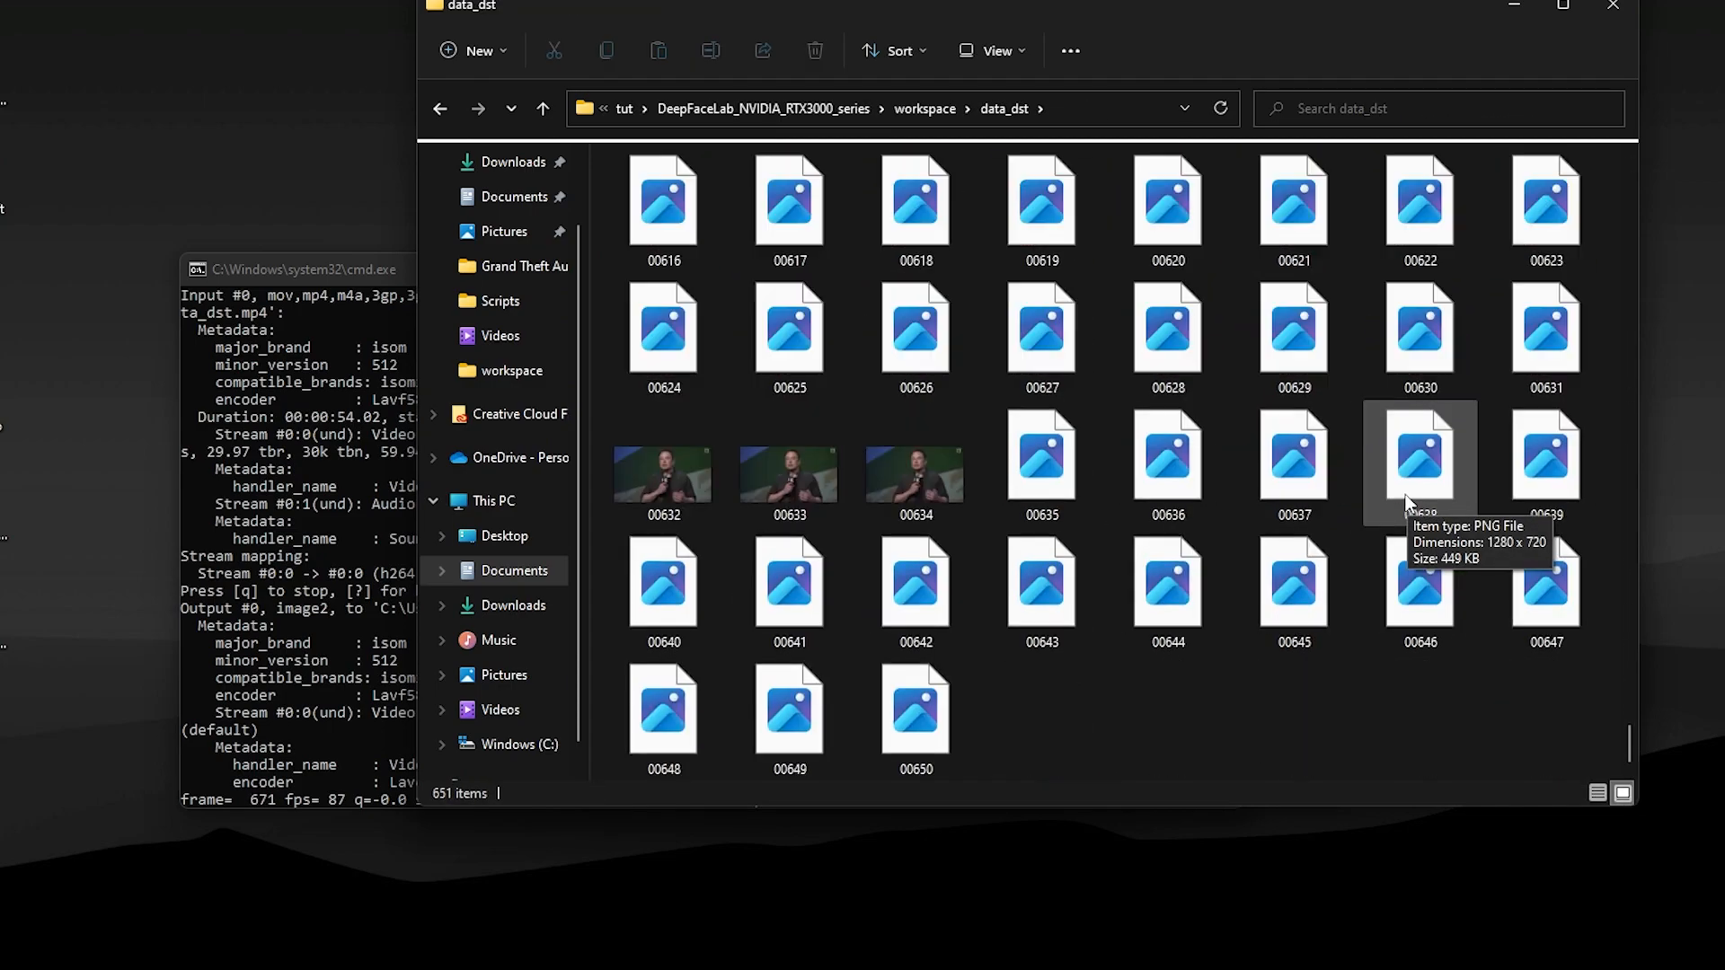
{"action": "scroll", "coordinate": [1355, 559], "scroll_direction": "down", "scroll_amount": 5}
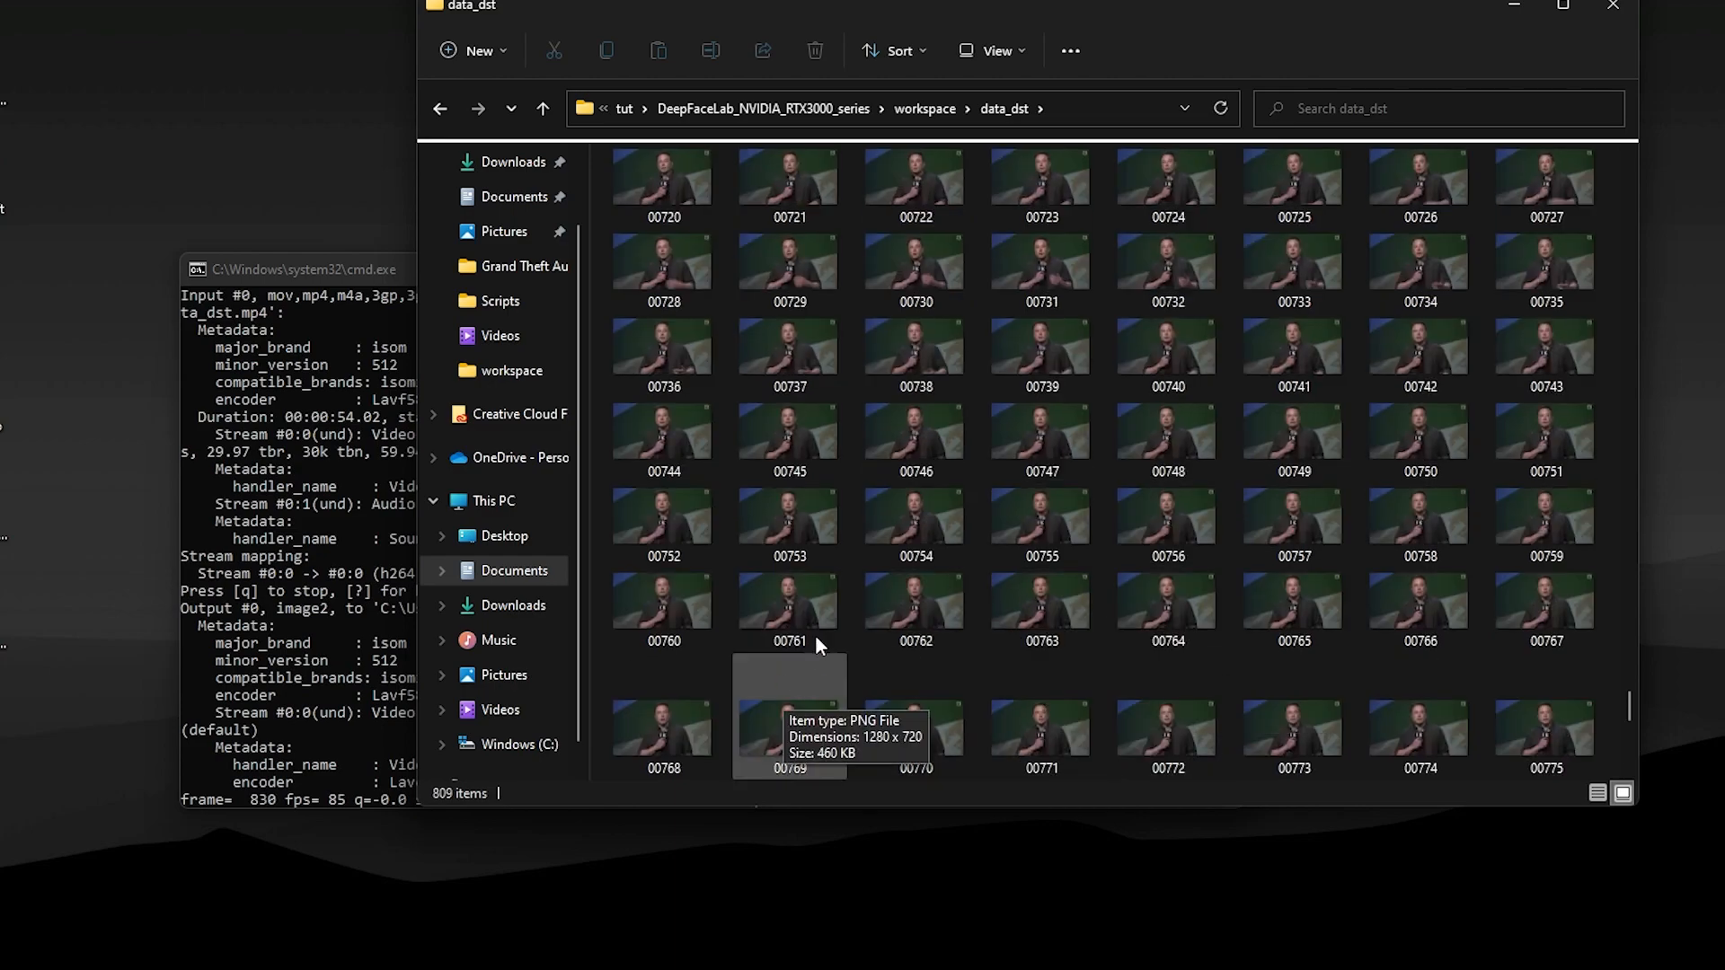
{"action": "scroll", "coordinate": [920, 708], "scroll_direction": "down", "scroll_amount": 10}
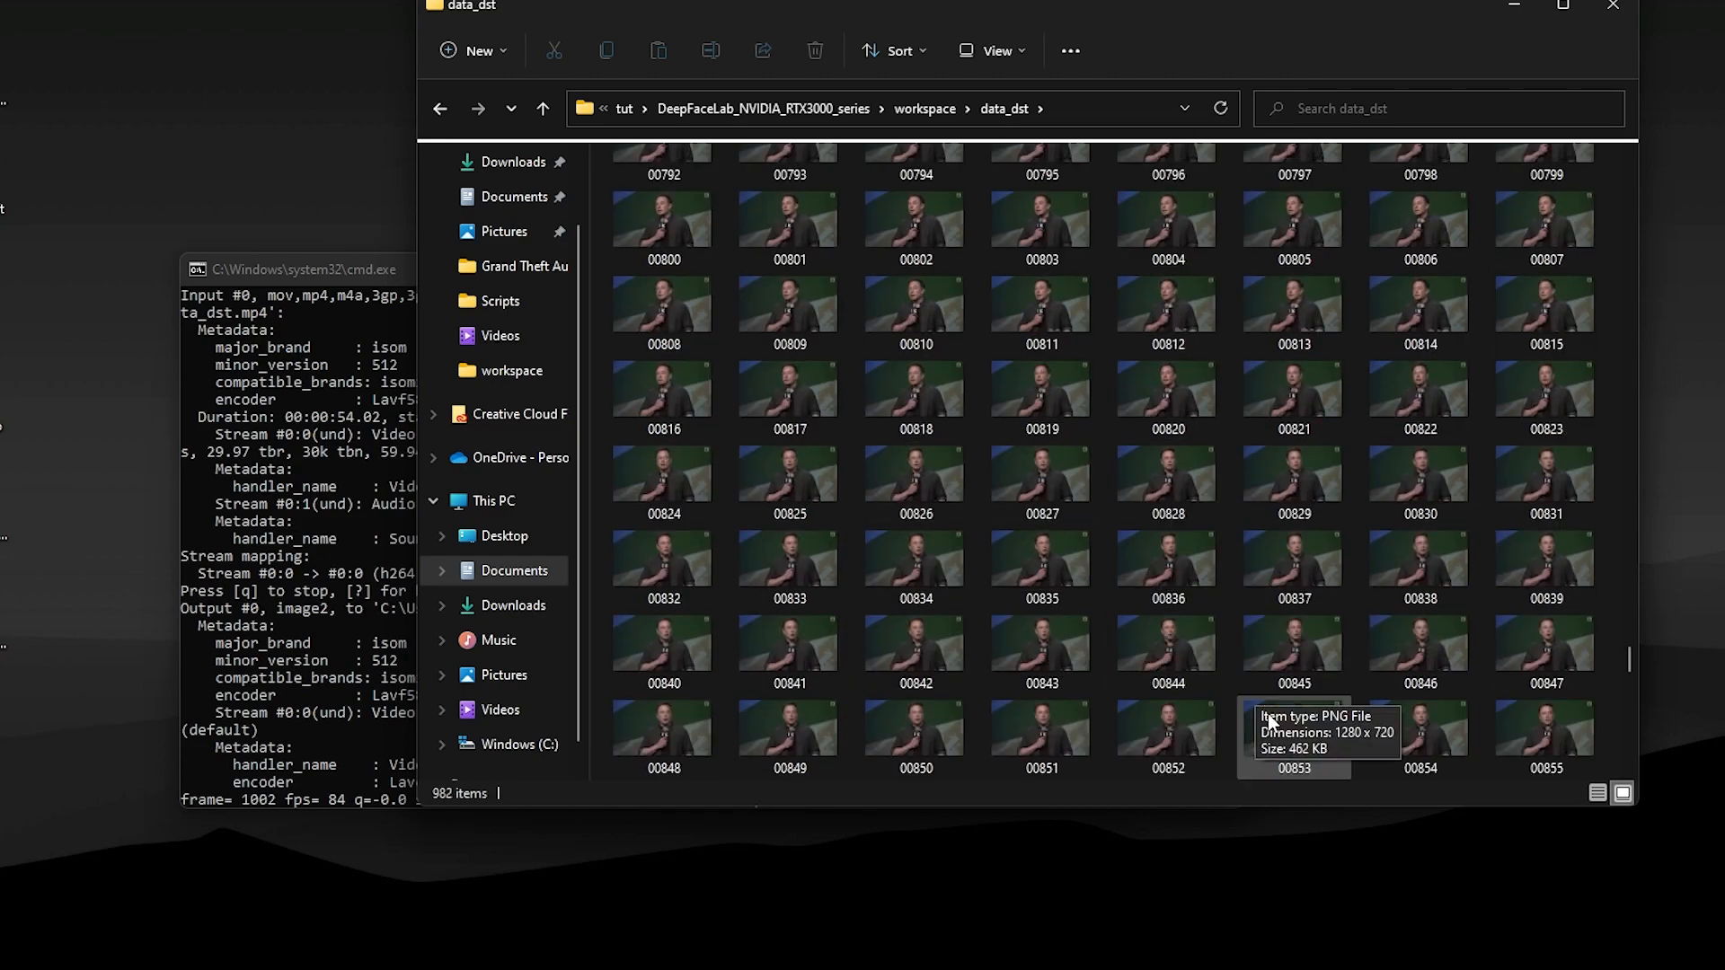
{"action": "scroll", "coordinate": [1357, 741], "scroll_direction": "down", "scroll_amount": 8}
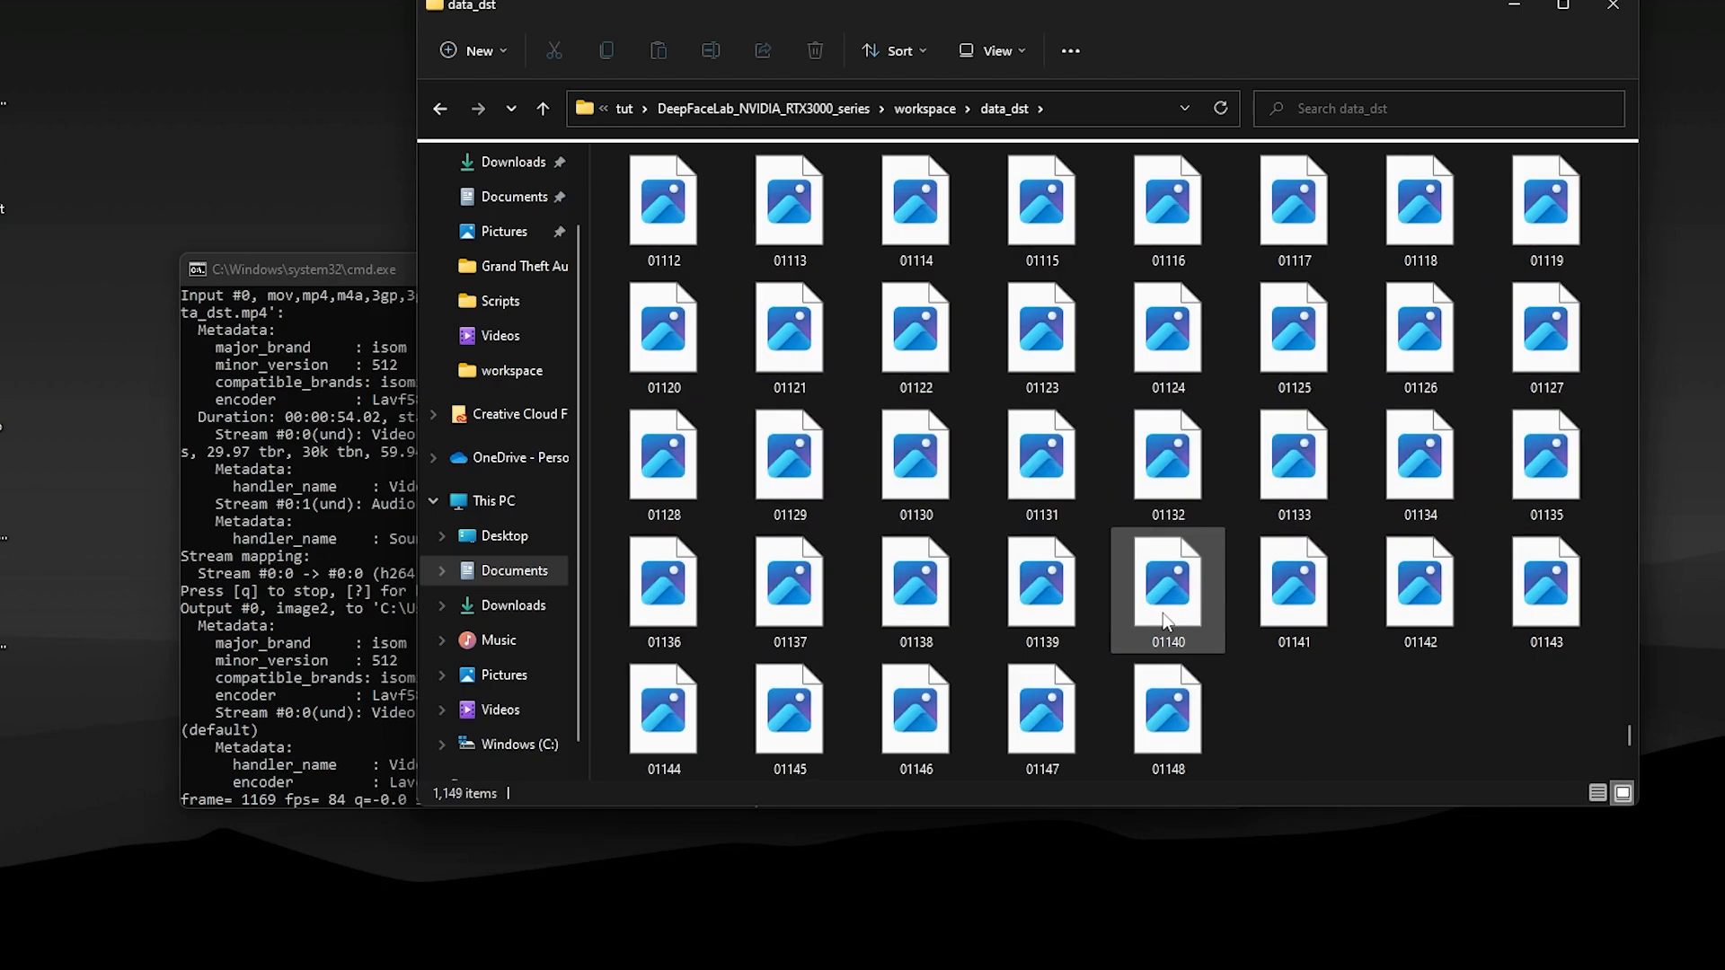
{"action": "scroll", "coordinate": [1220, 740], "scroll_direction": "down", "scroll_amount": 5}
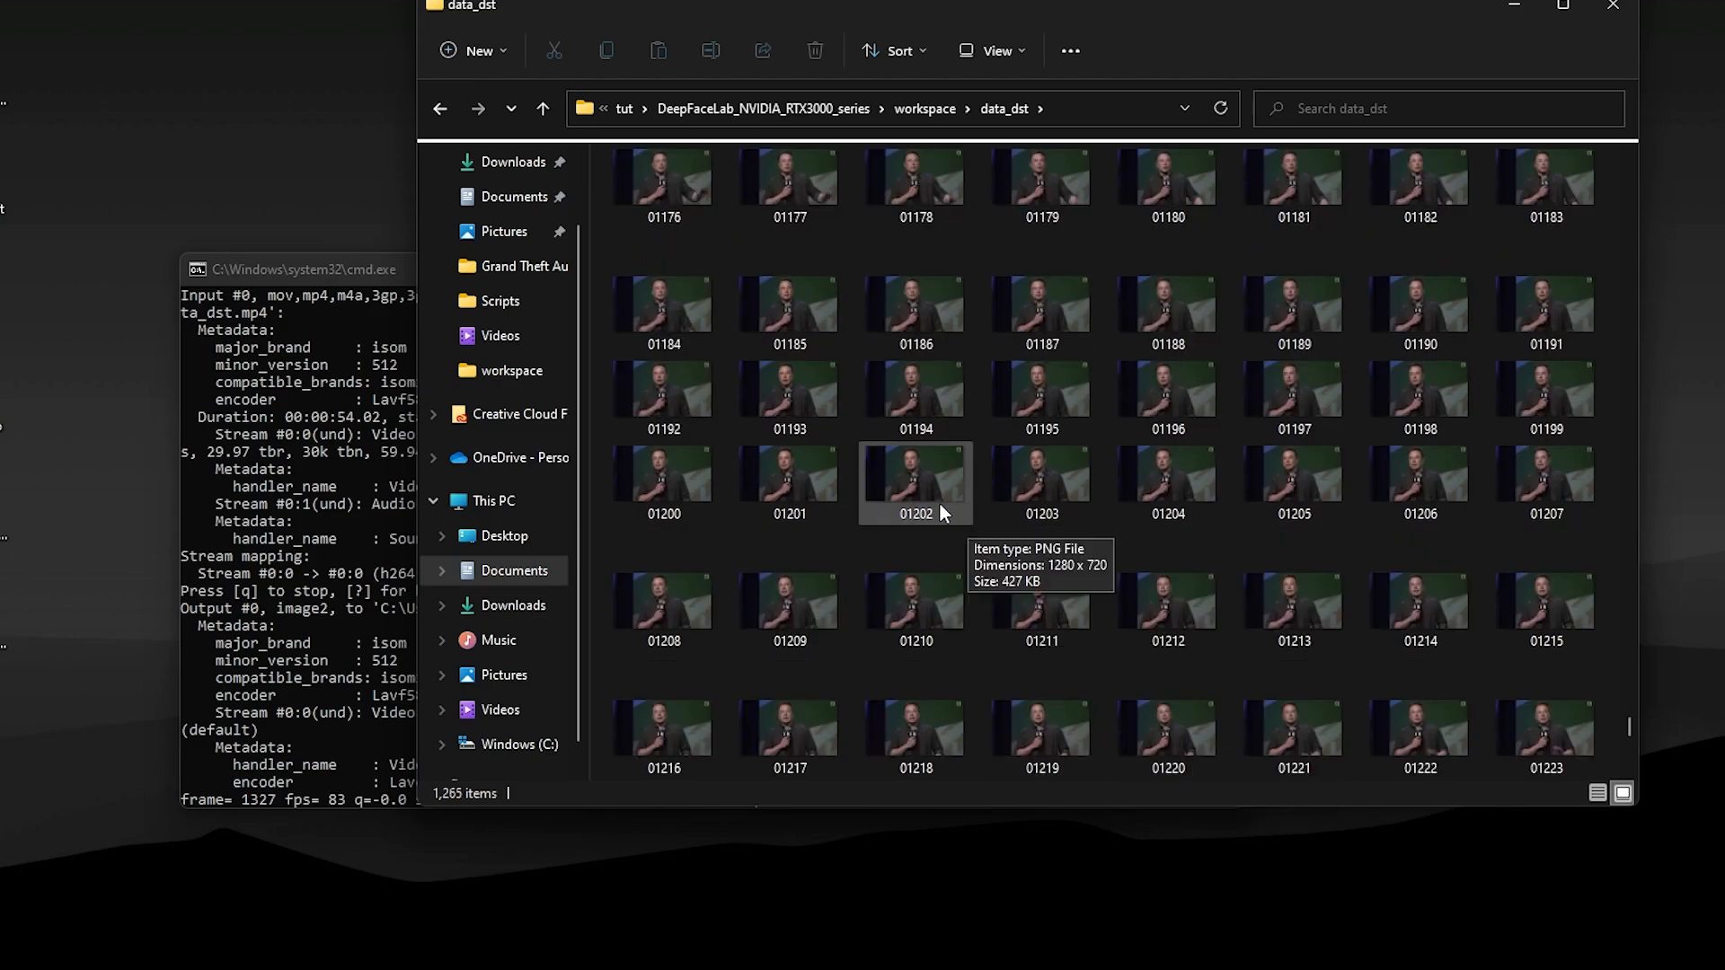
{"action": "scroll", "coordinate": [1342, 729], "scroll_direction": "down", "scroll_amount": 10}
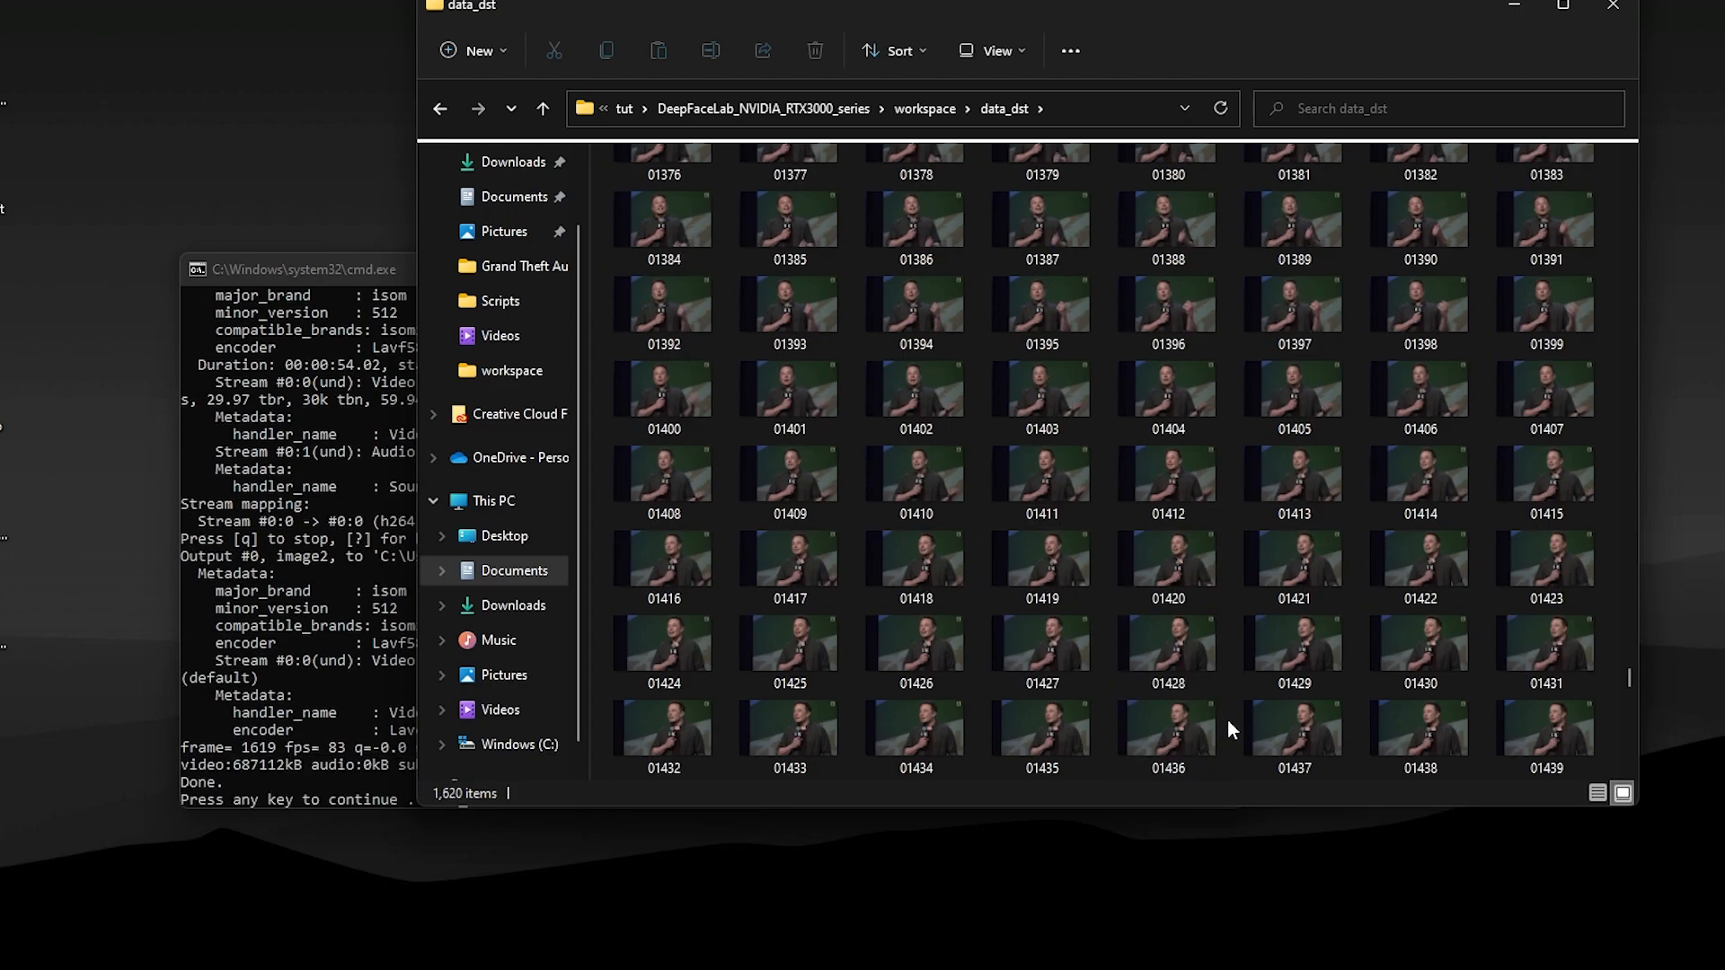
{"action": "scroll", "coordinate": [1135, 597], "scroll_direction": "down", "scroll_amount": 5}
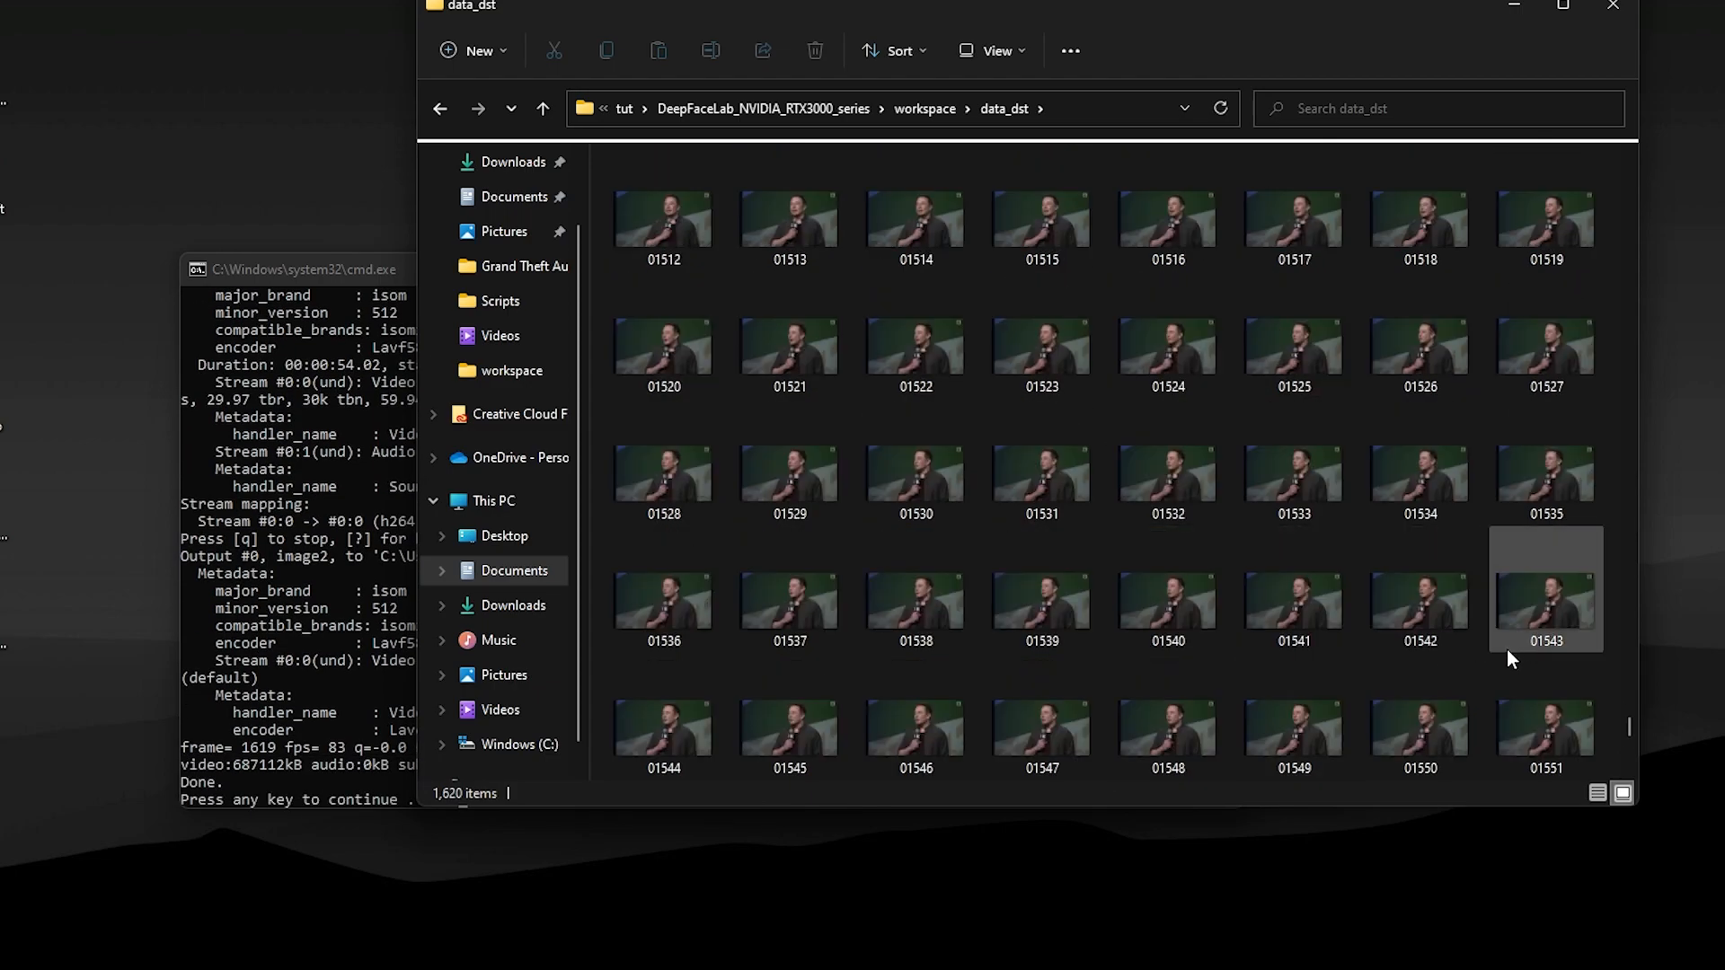
{"action": "scroll", "coordinate": [1507, 649], "scroll_direction": "down", "scroll_amount": 3}
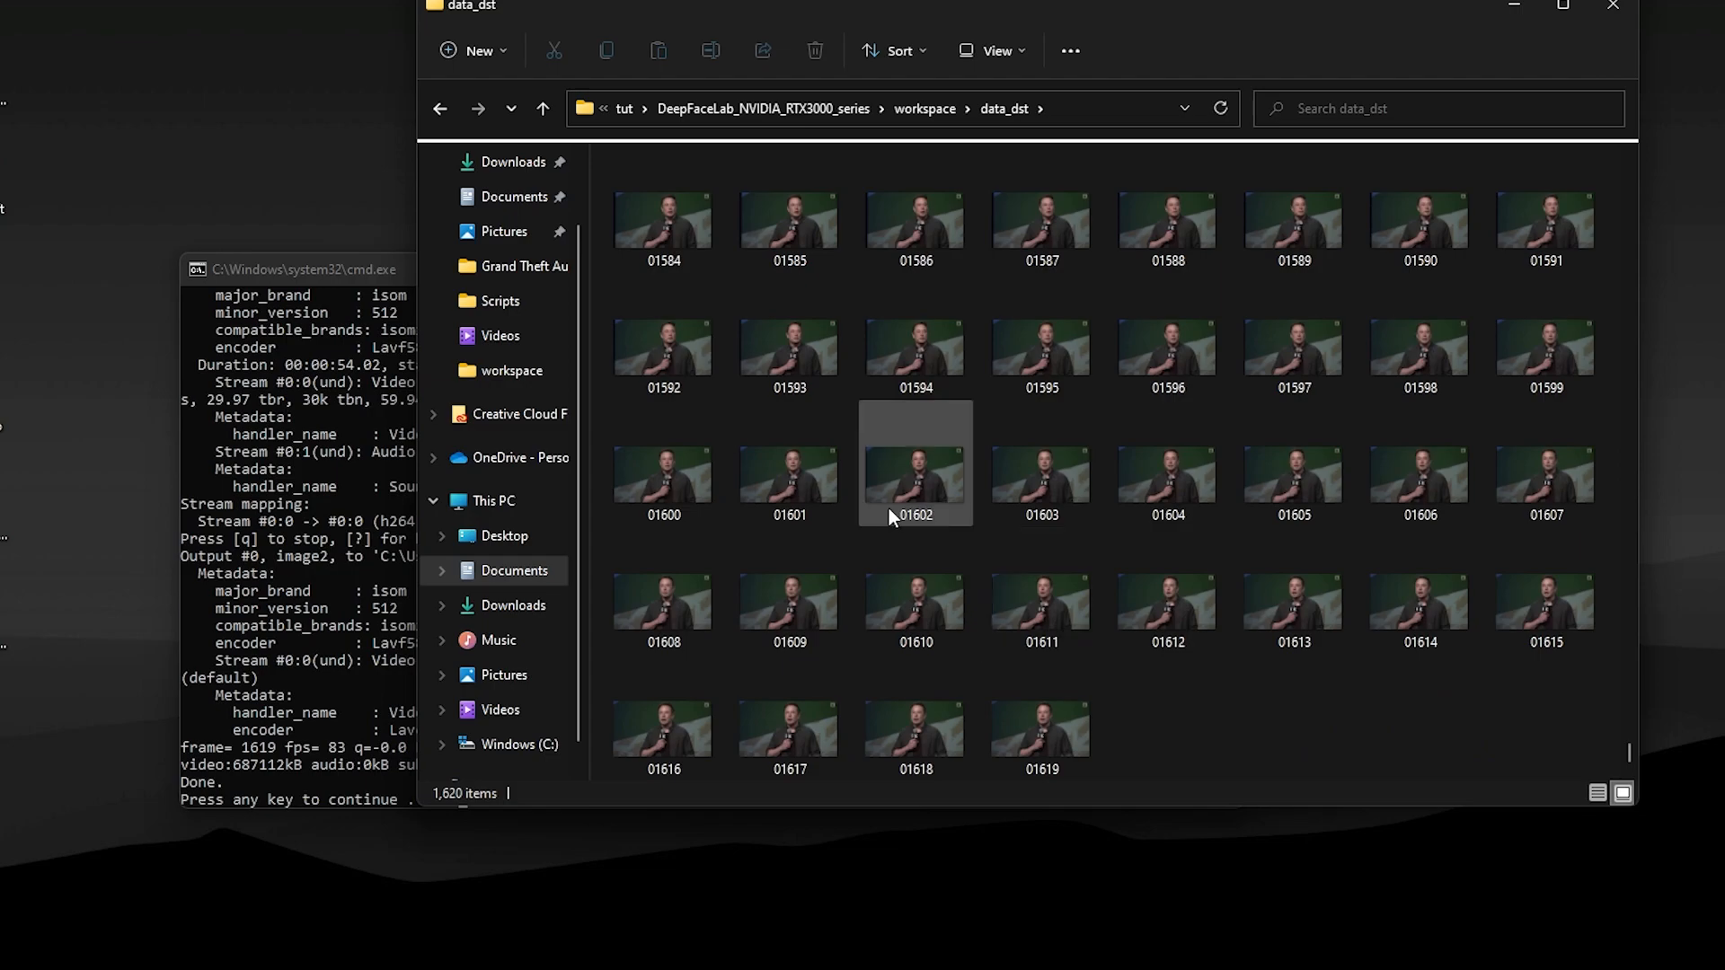
Step: Dismiss the finished data_dst extraction console and return to the batch file list in DeepFaceLab_NVIDIA_RTX3000_series
{"action": "left_click", "coordinate": [283, 547]}
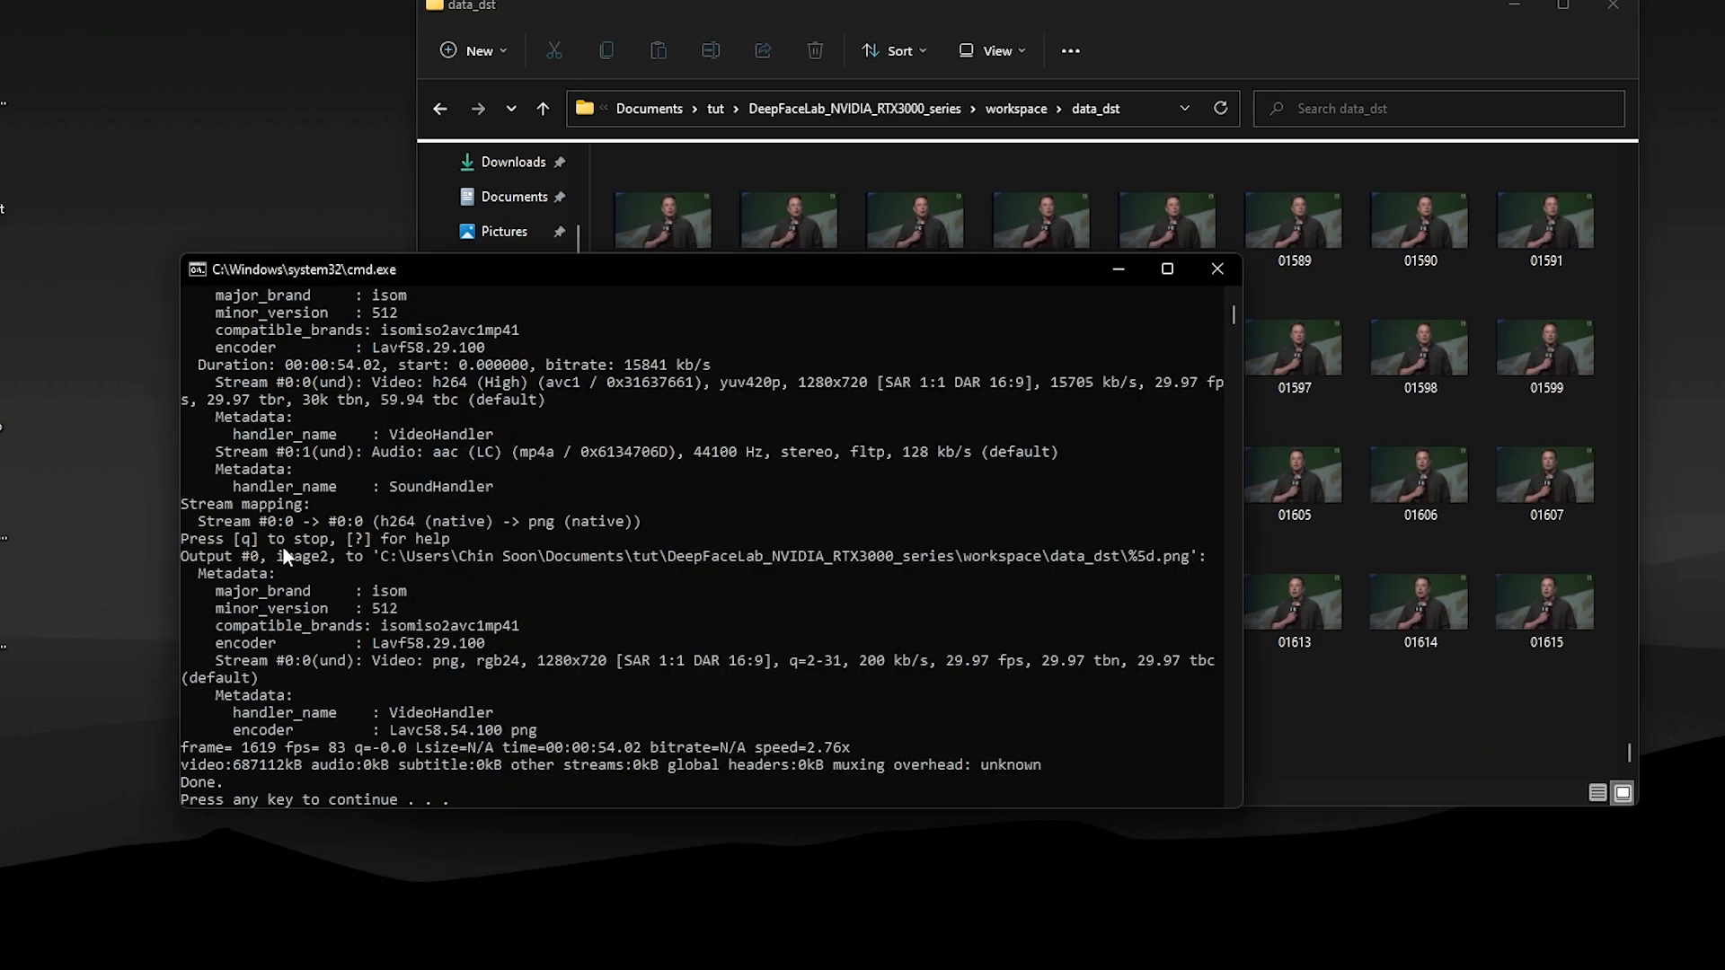
{"action": "key", "text": "Return"}
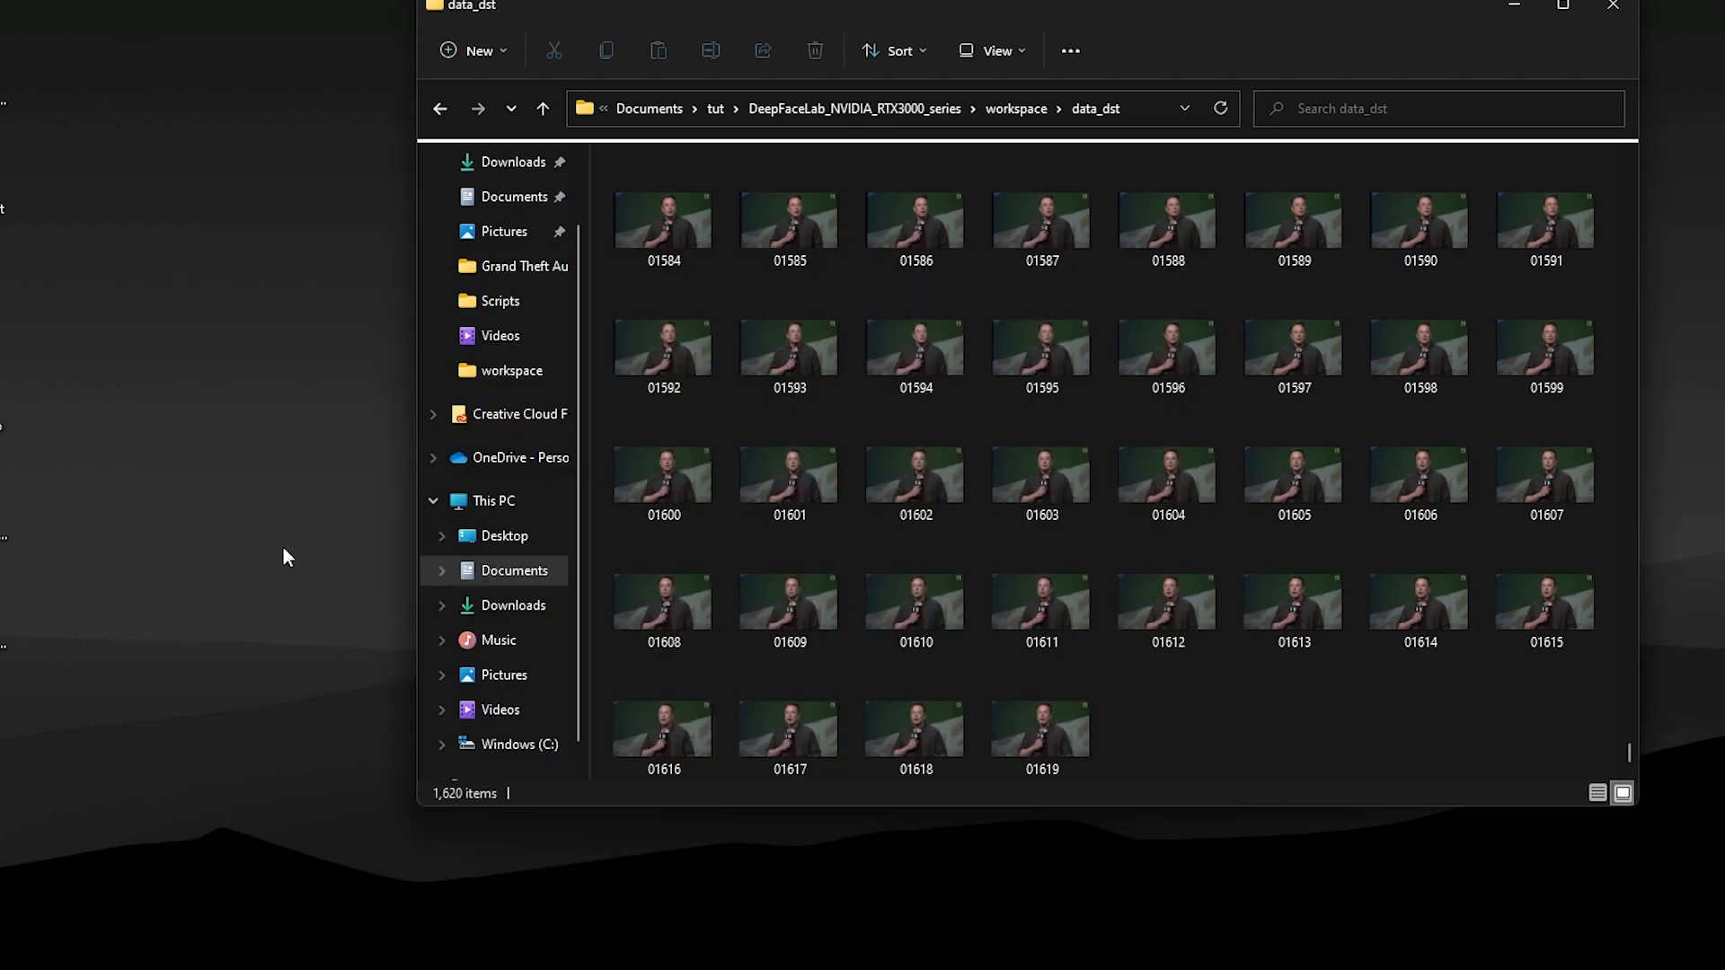
{"action": "left_click", "coordinate": [1019, 108]}
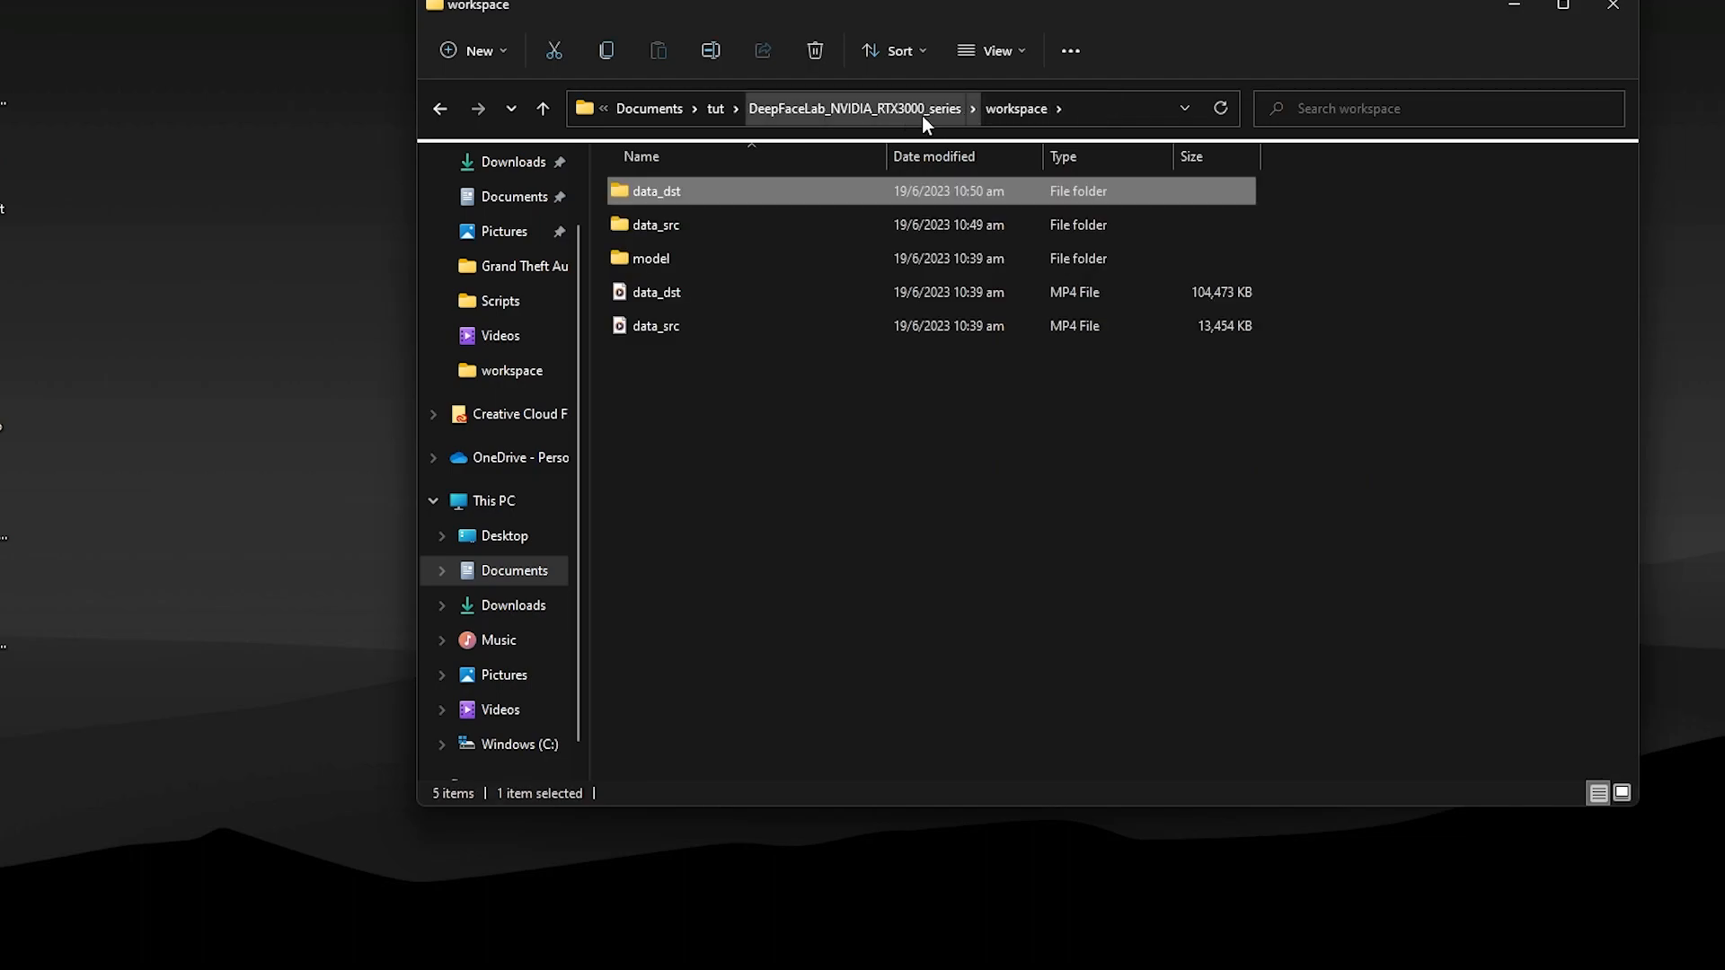
{"action": "left_click", "coordinate": [891, 110]}
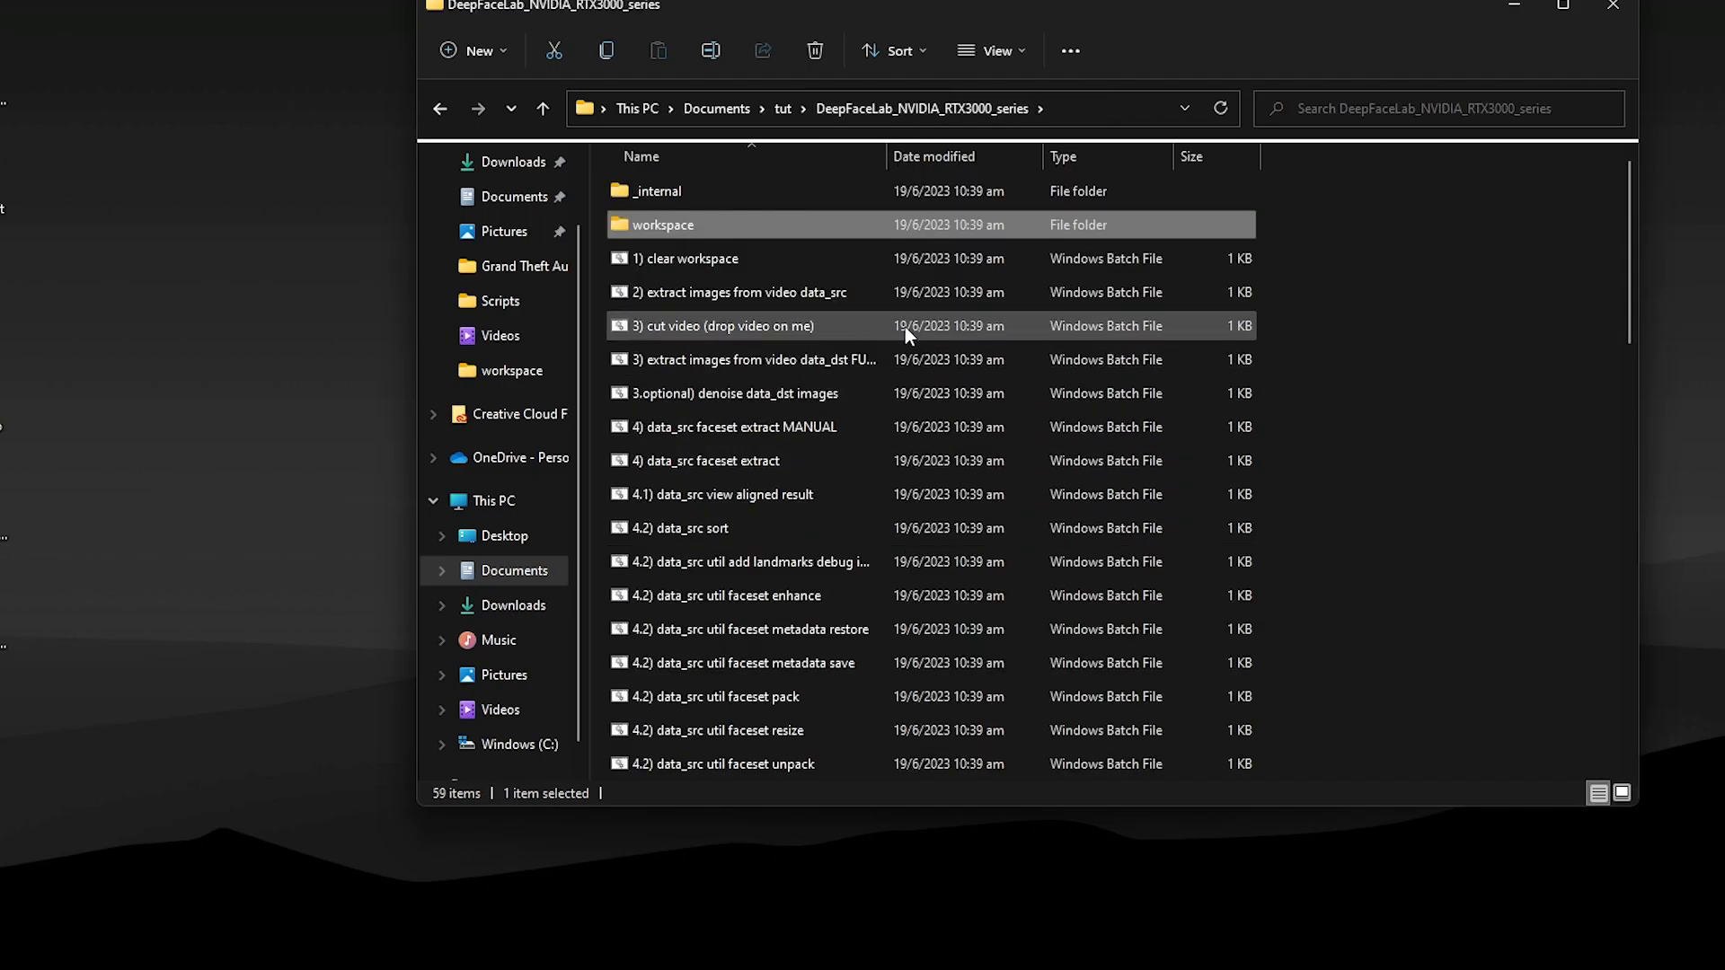
Step: Run the "4) data_src faceset extract" batch file and accept the default GPU index 0
{"action": "left_click", "coordinate": [709, 467]}
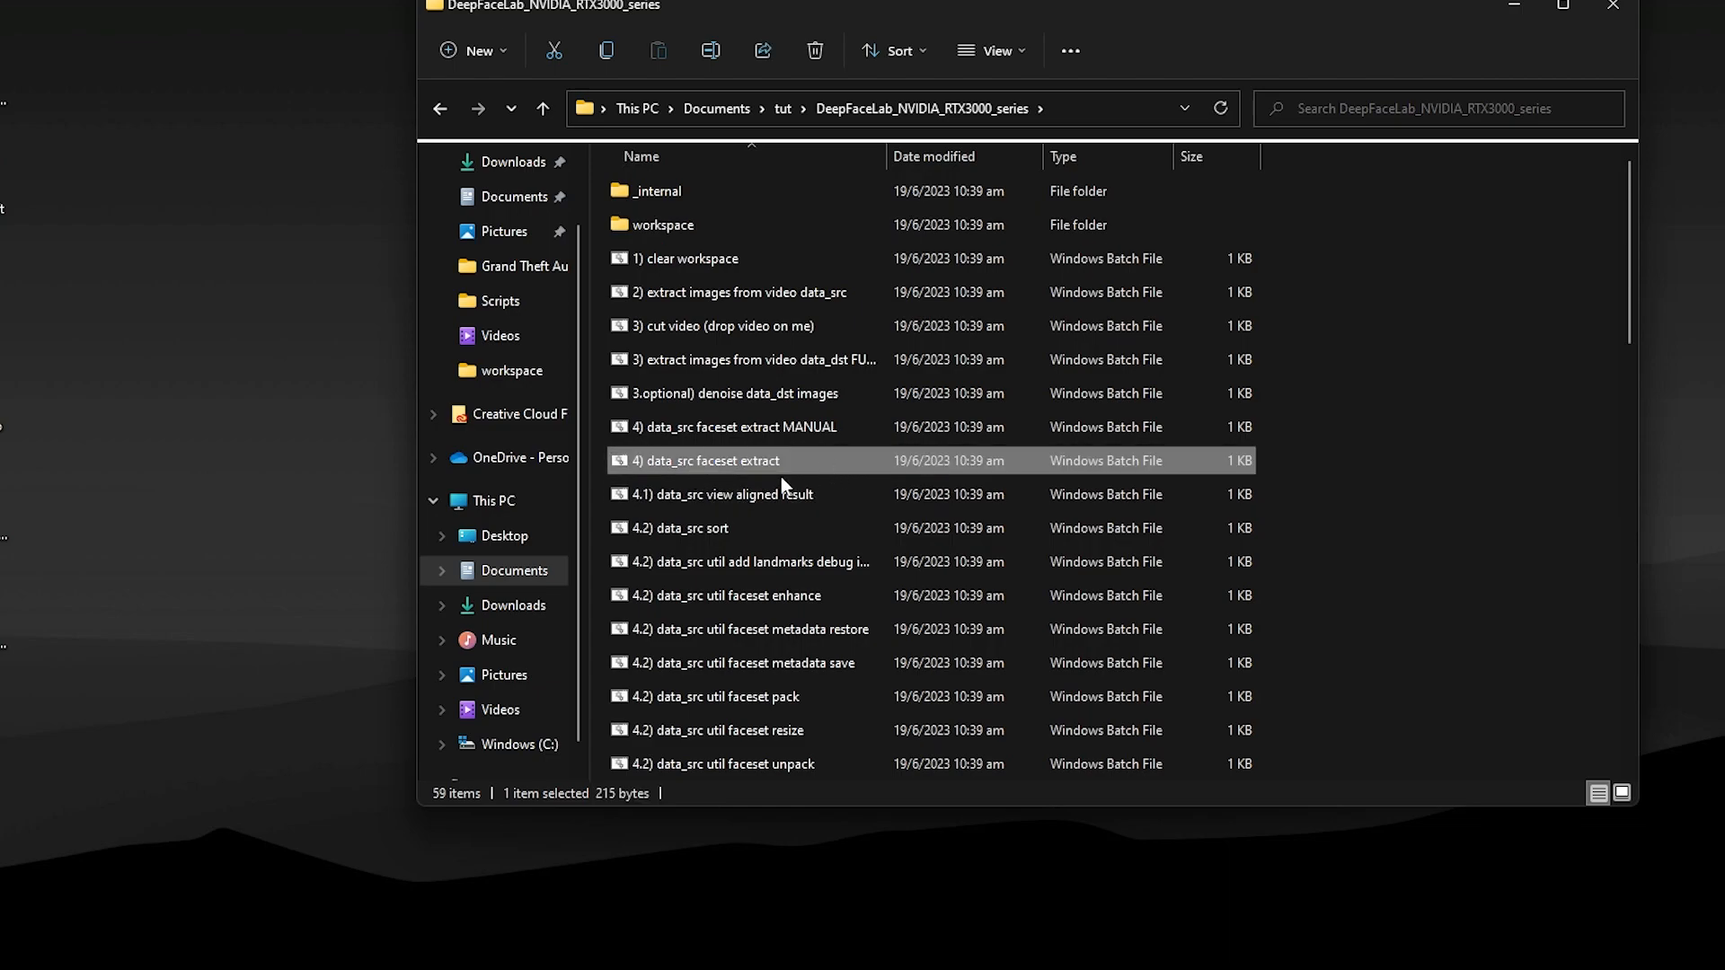
{"action": "double_click", "coordinate": [736, 457]}
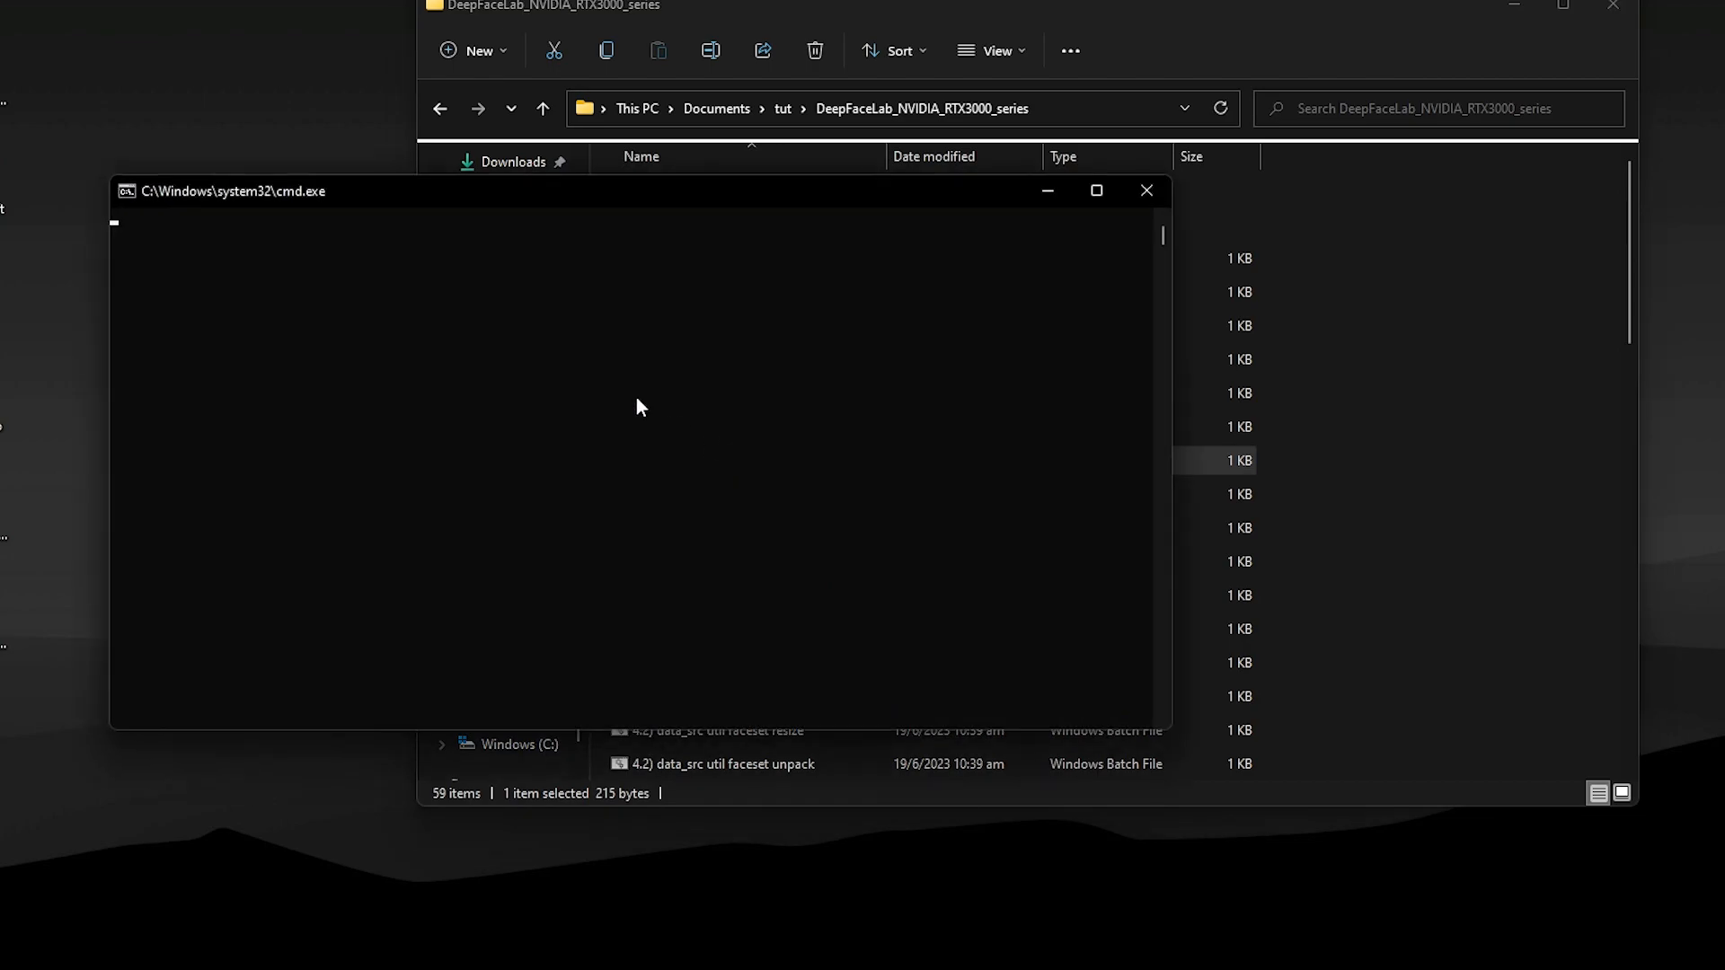
{"action": "left_click_drag", "start_coordinate": [476, 205], "coordinate": [574, 501]}
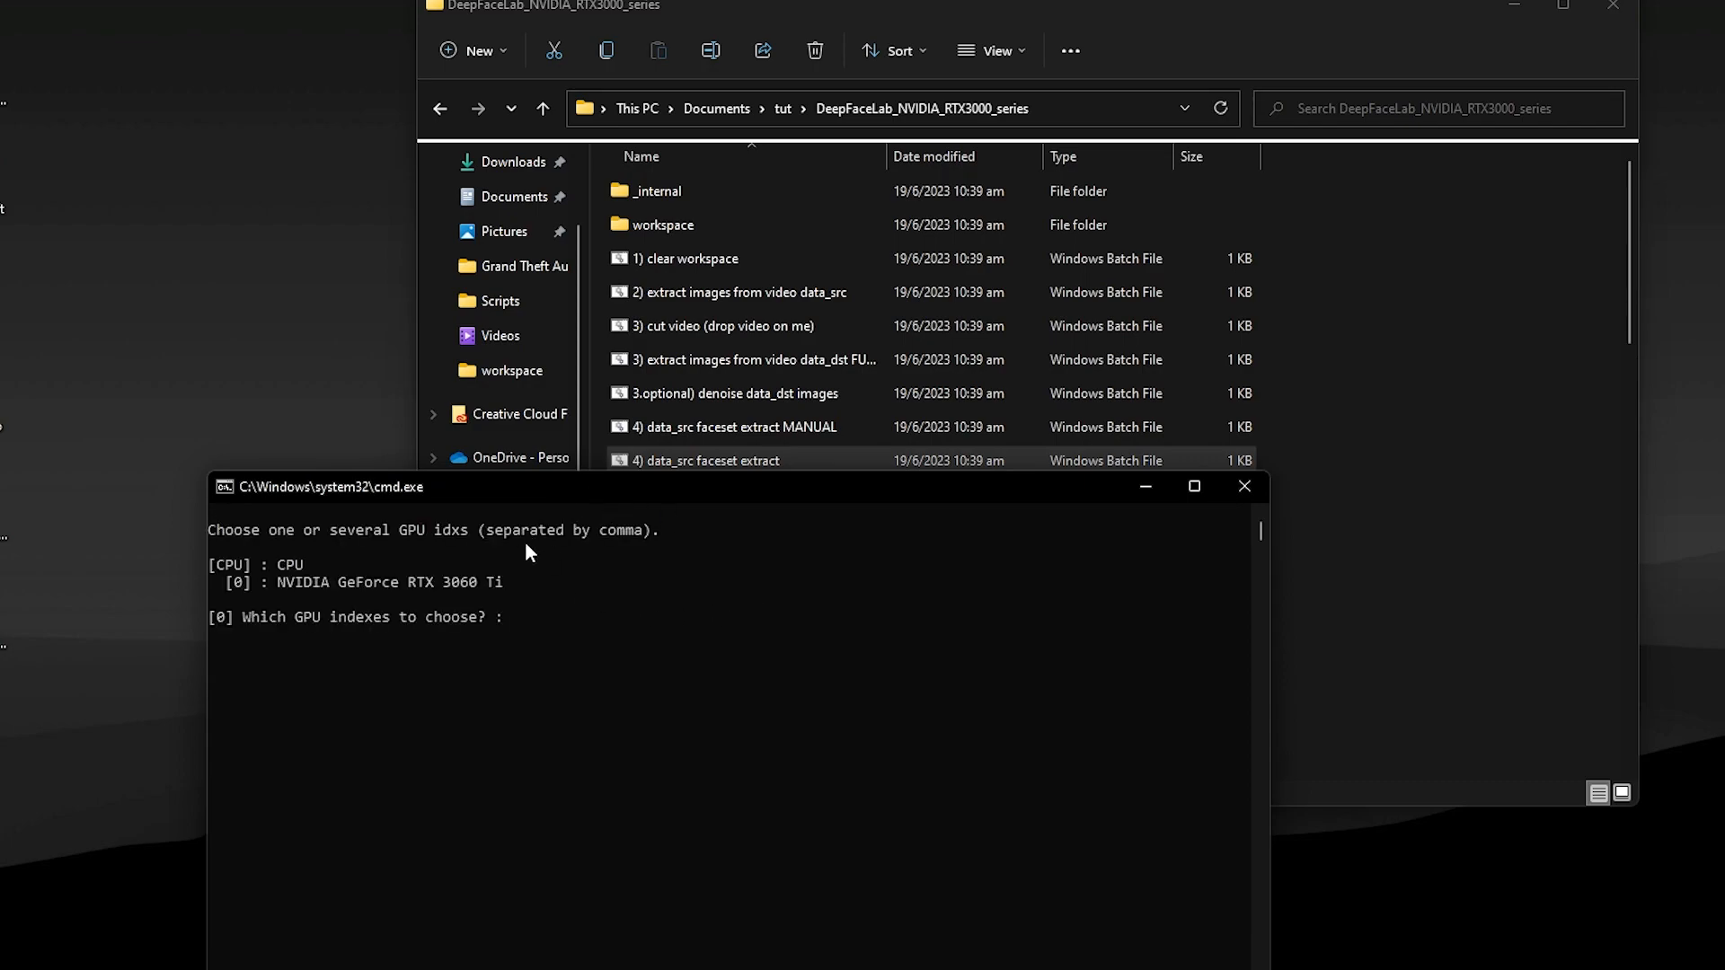
{"action": "key", "text": "Return"}
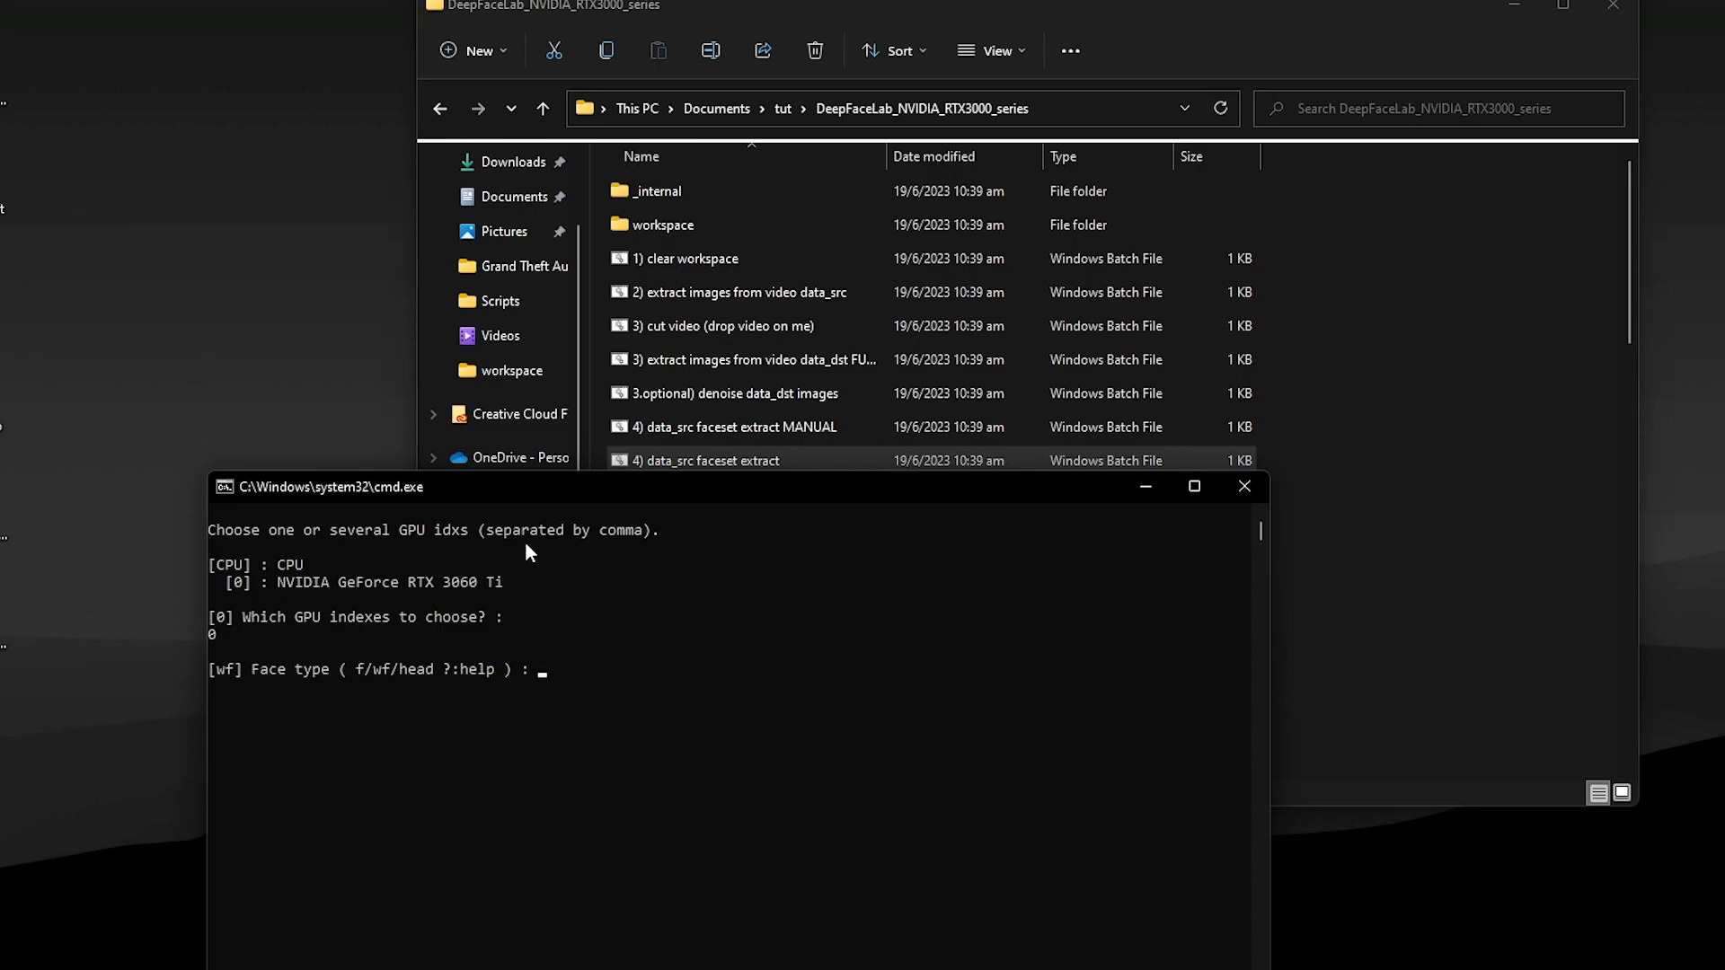
{"action": "left_click_drag", "start_coordinate": [517, 493], "coordinate": [631, 270]}
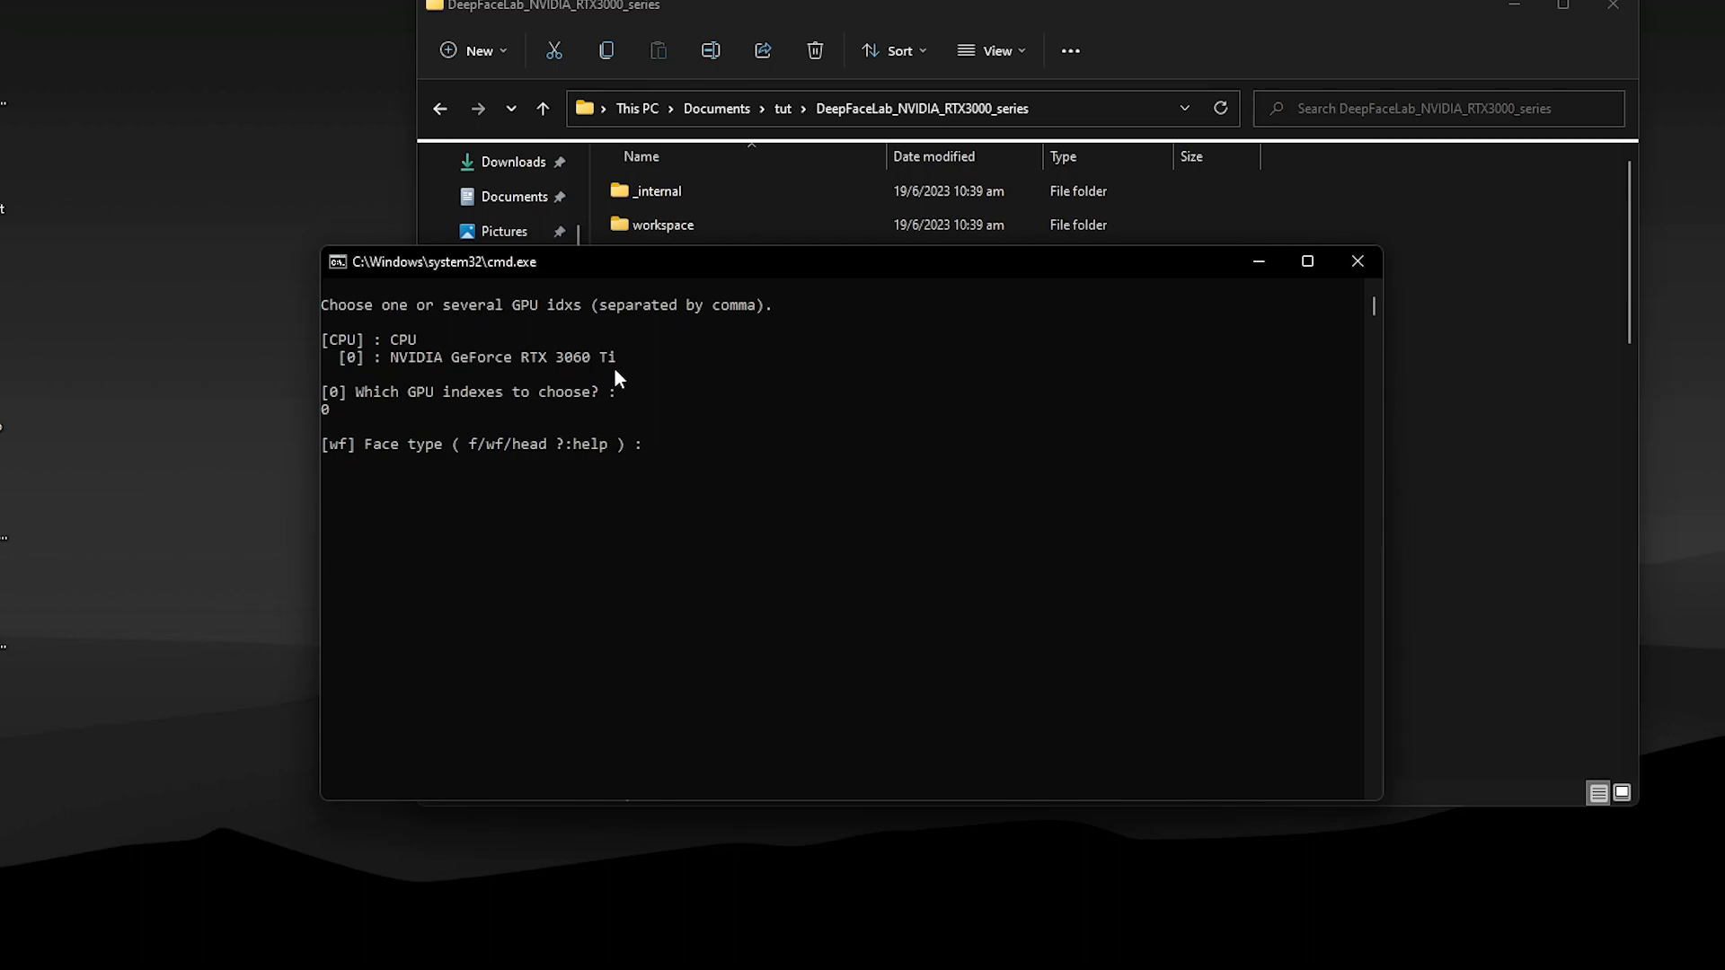
Step: Show the face type help, then accept face type wf, max number of faces 0 and image size 512
{"action": "type", "text": "?"}
{"action": "key", "text": "Return"}
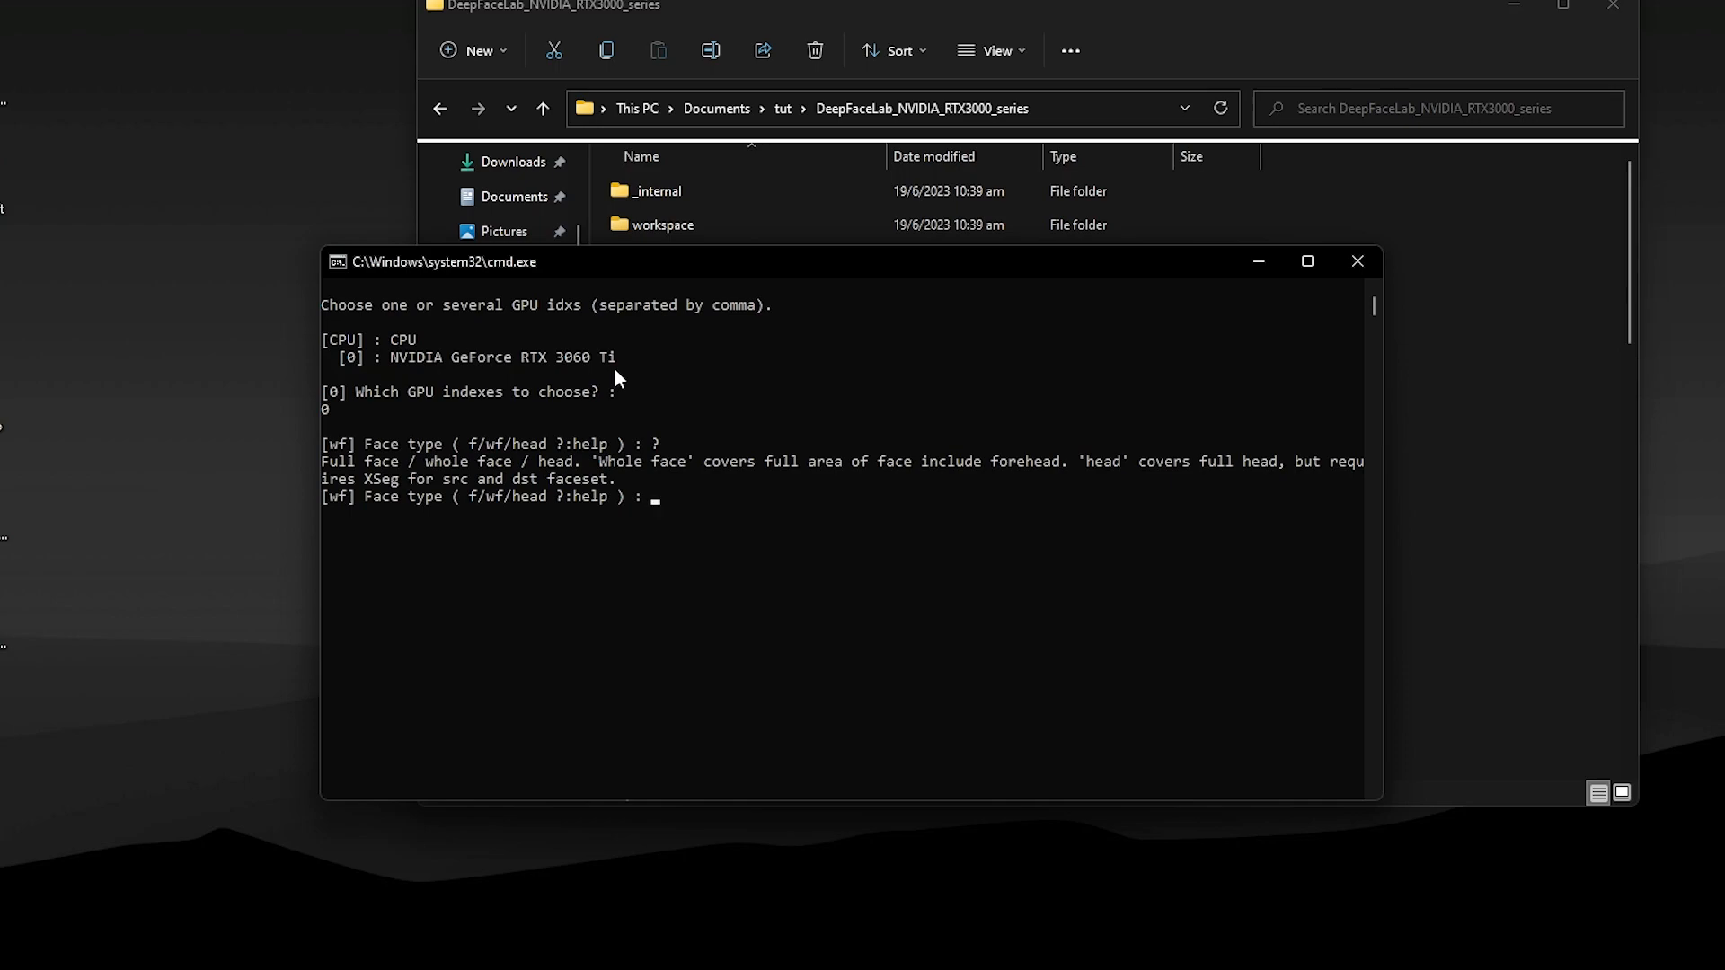
{"action": "key", "text": "Return"}
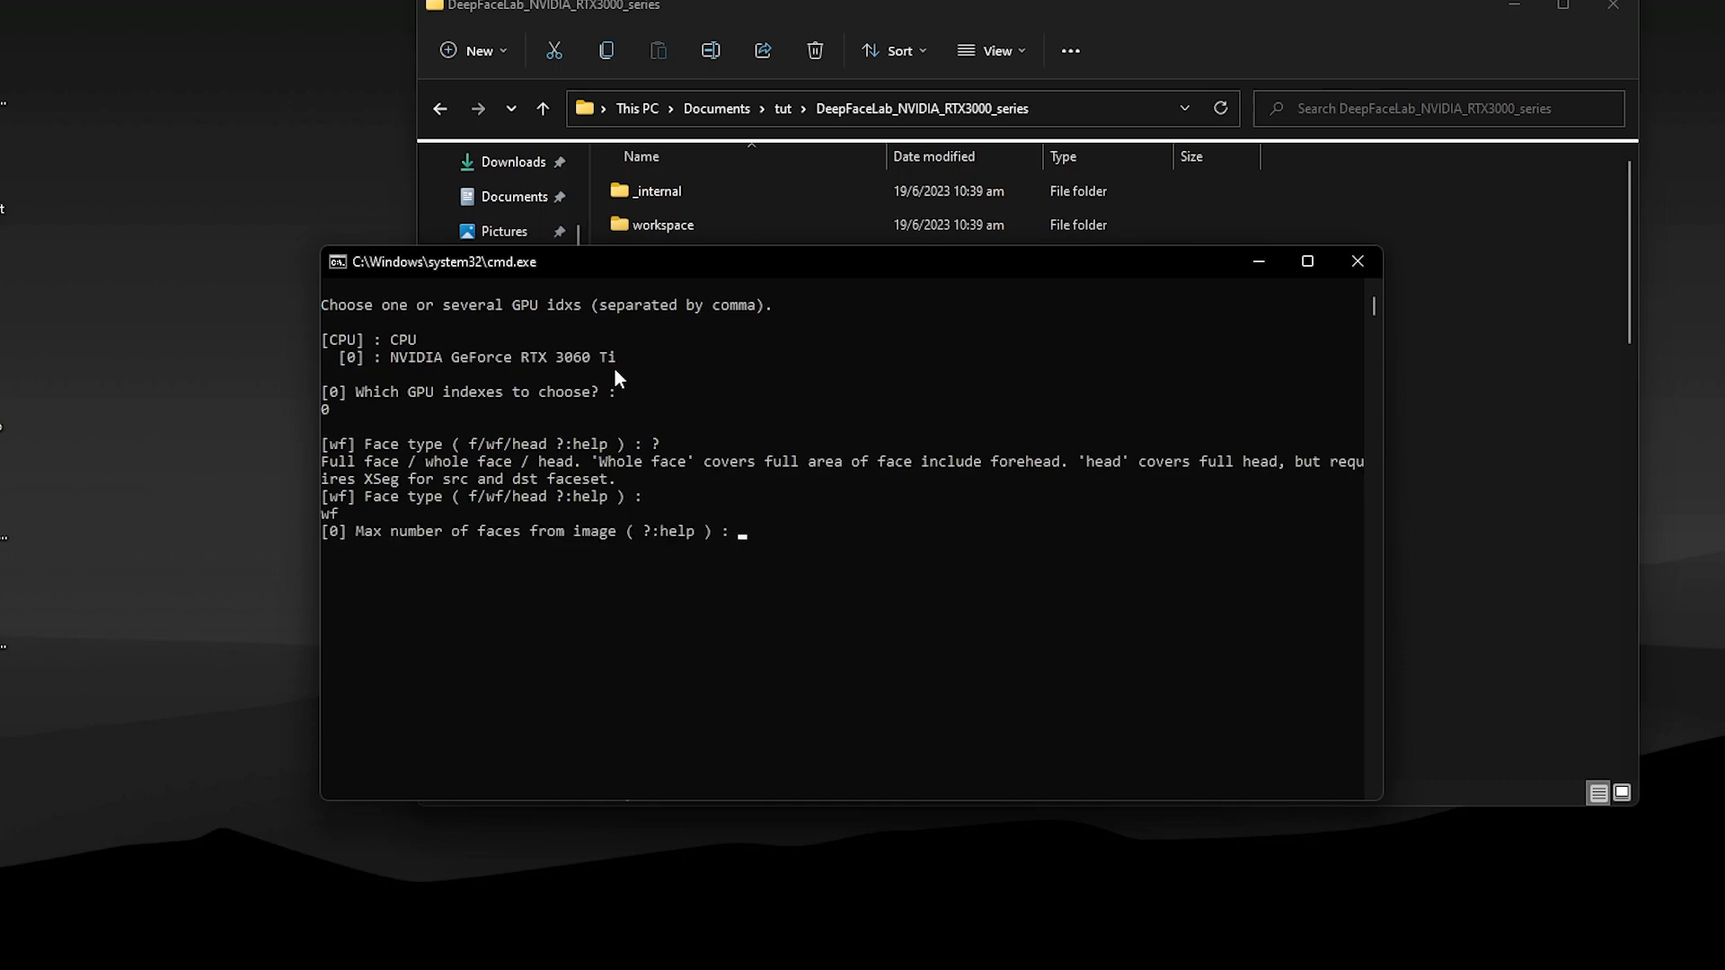
{"action": "key", "text": "Return"}
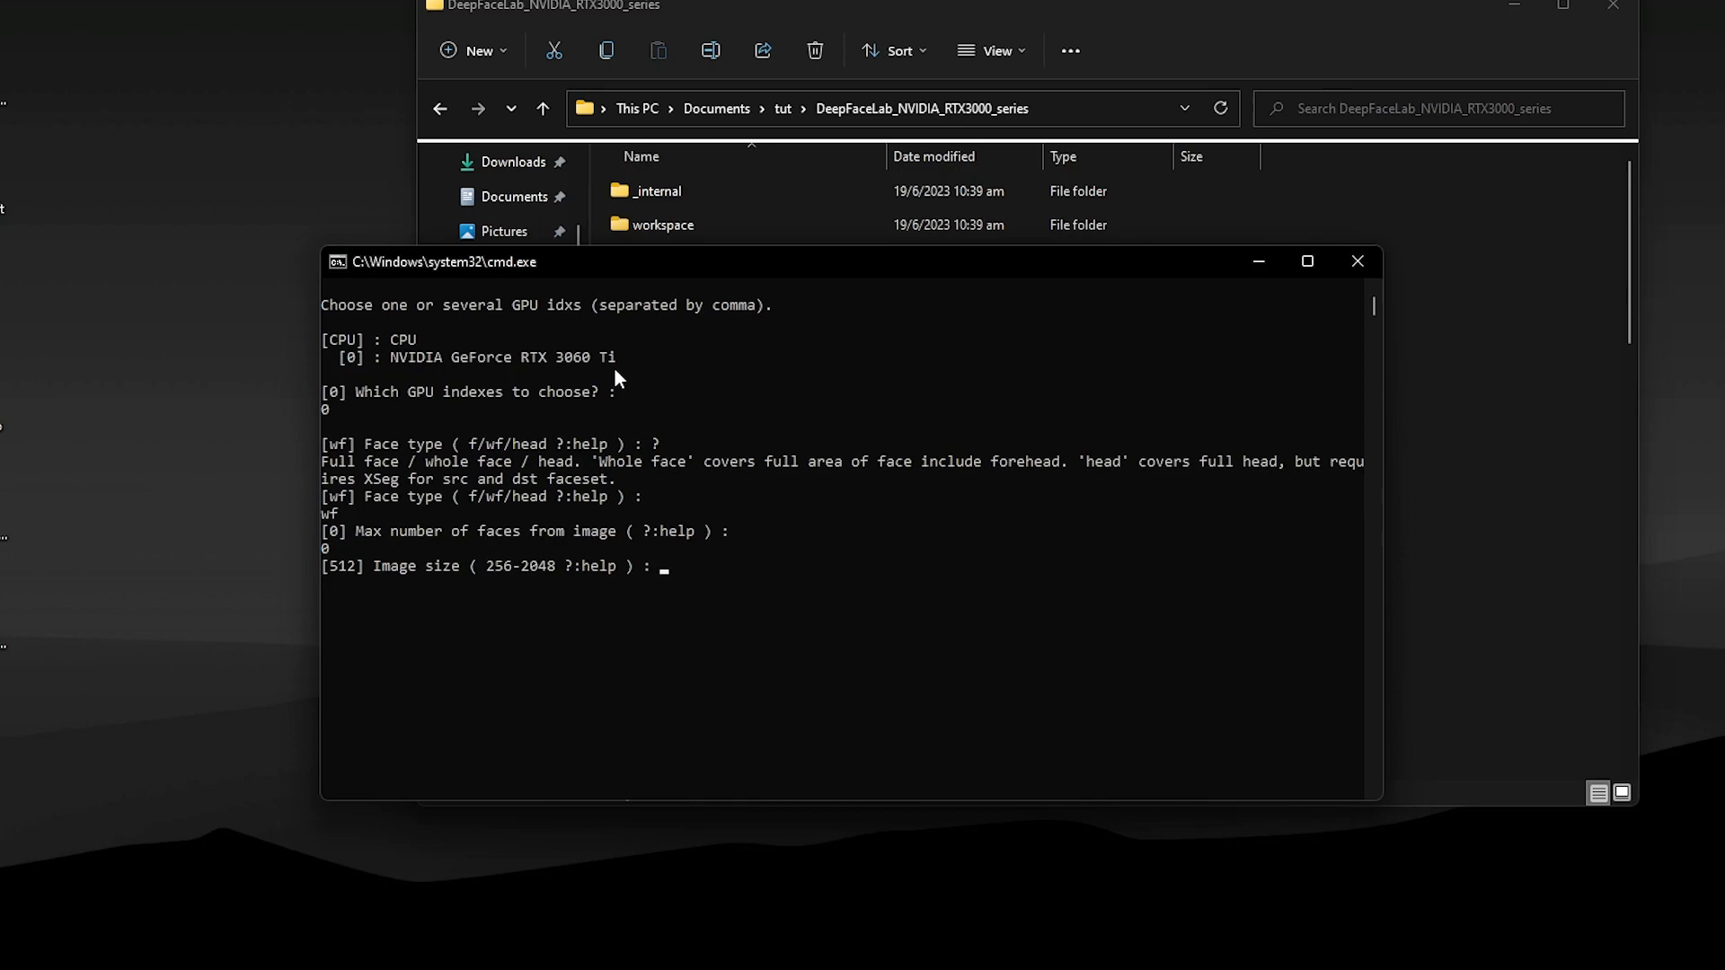
{"action": "key", "text": "Return"}
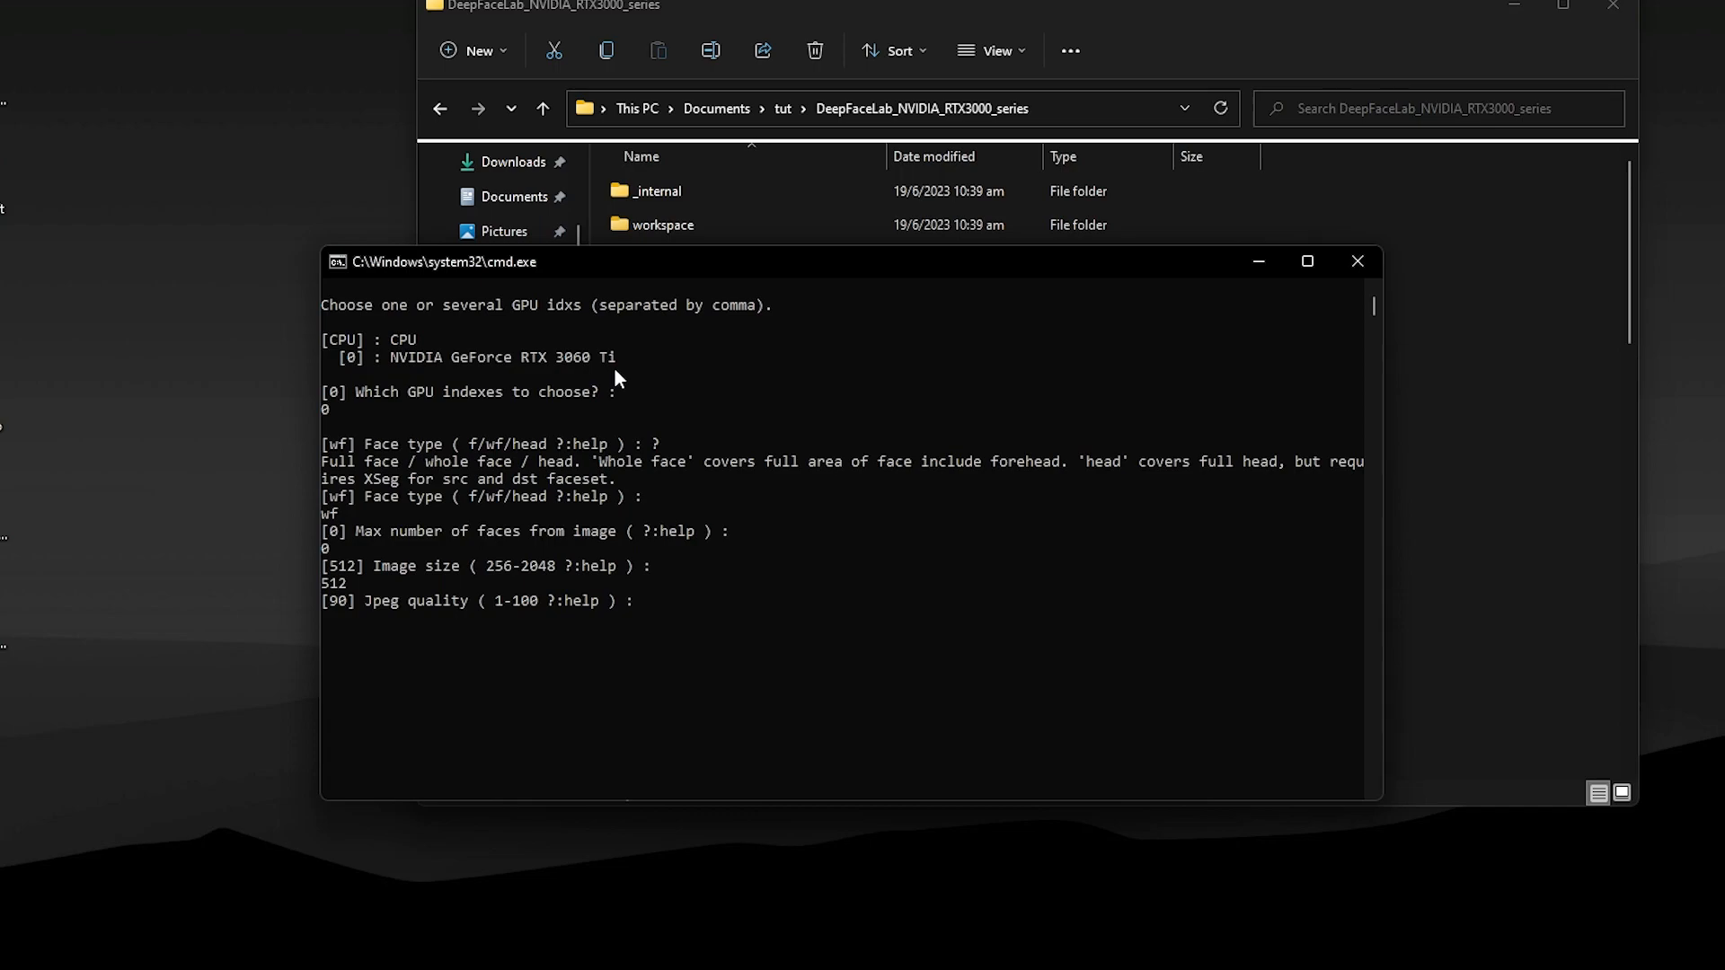
Step: Set the Jpeg quality to 100 and start the data_src face extraction without writing debug images
{"action": "type", "text": "100"}
{"action": "key", "text": "Return"}
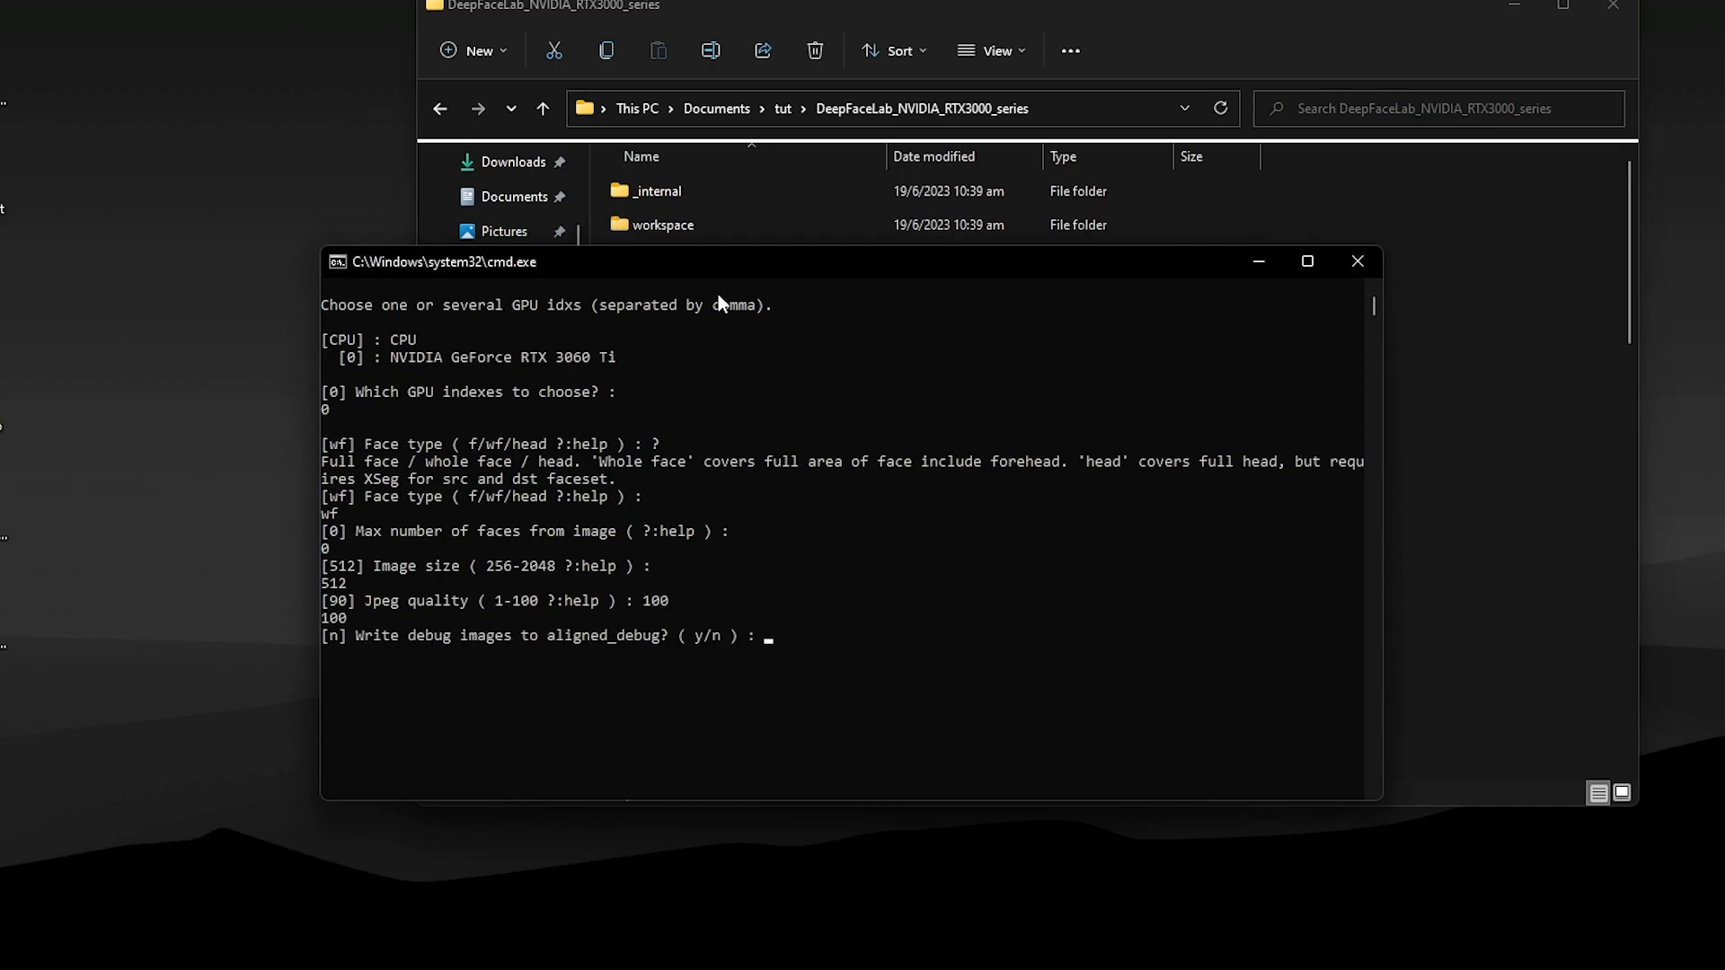
{"action": "left_click_drag", "start_coordinate": [712, 259], "coordinate": [675, 239]}
{"action": "key", "text": "Return"}
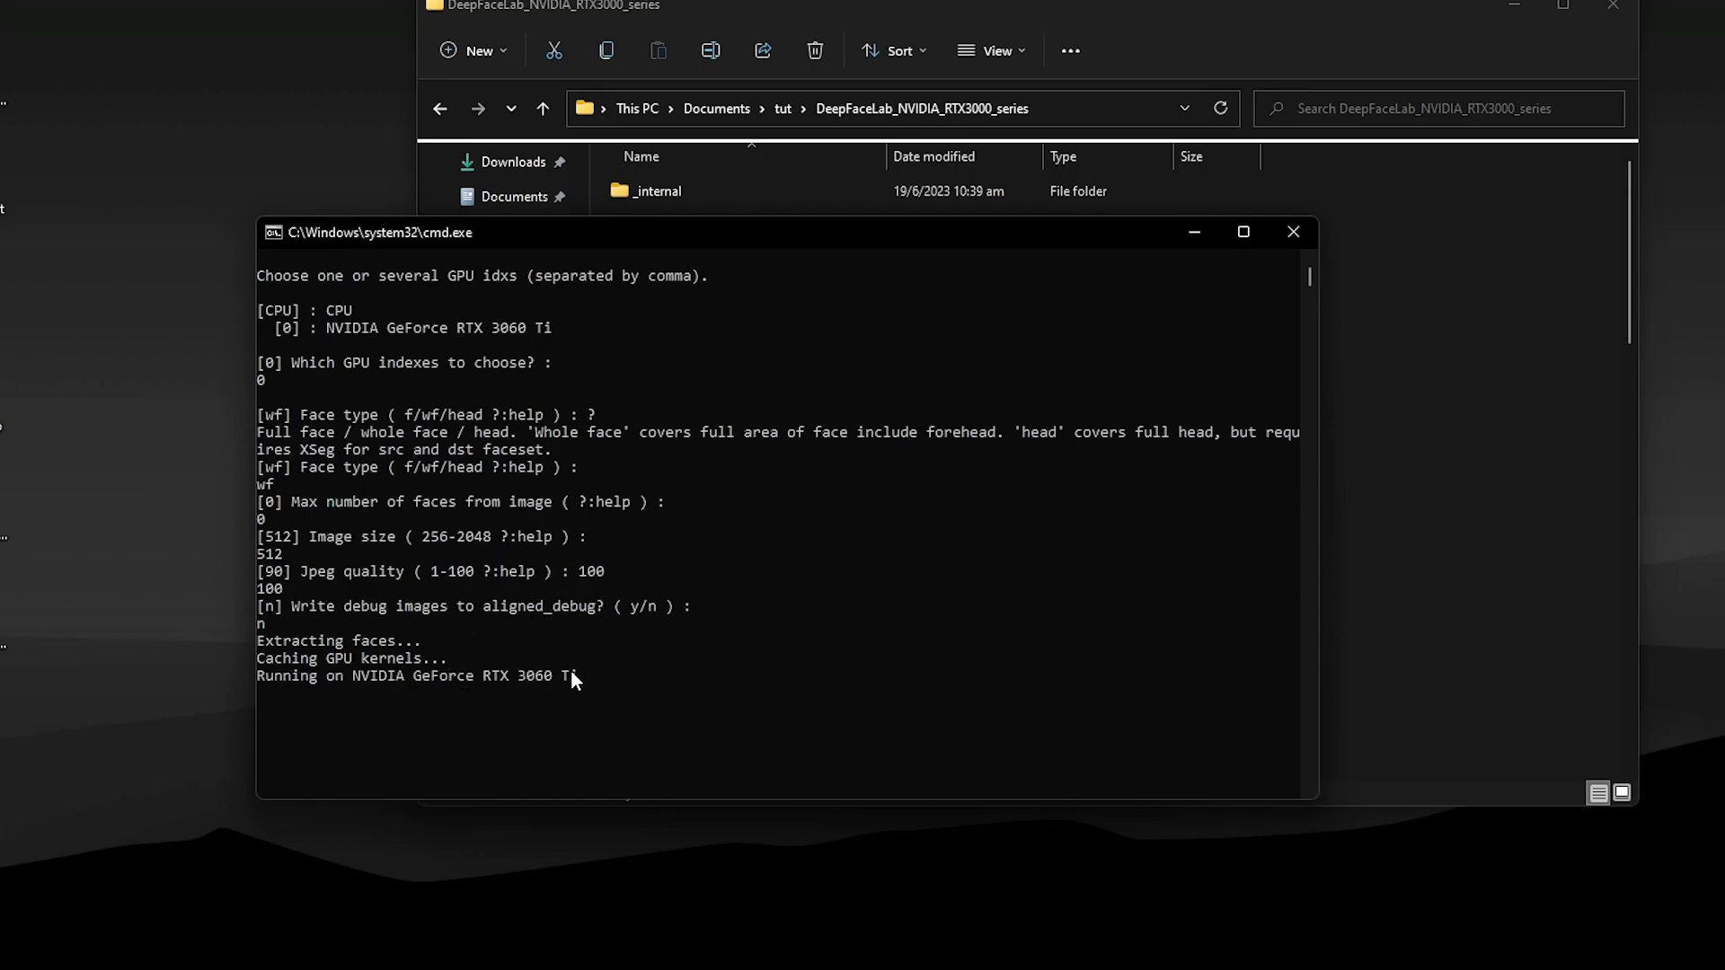
{"action": "left_click_drag", "start_coordinate": [649, 231], "coordinate": [529, 230]}
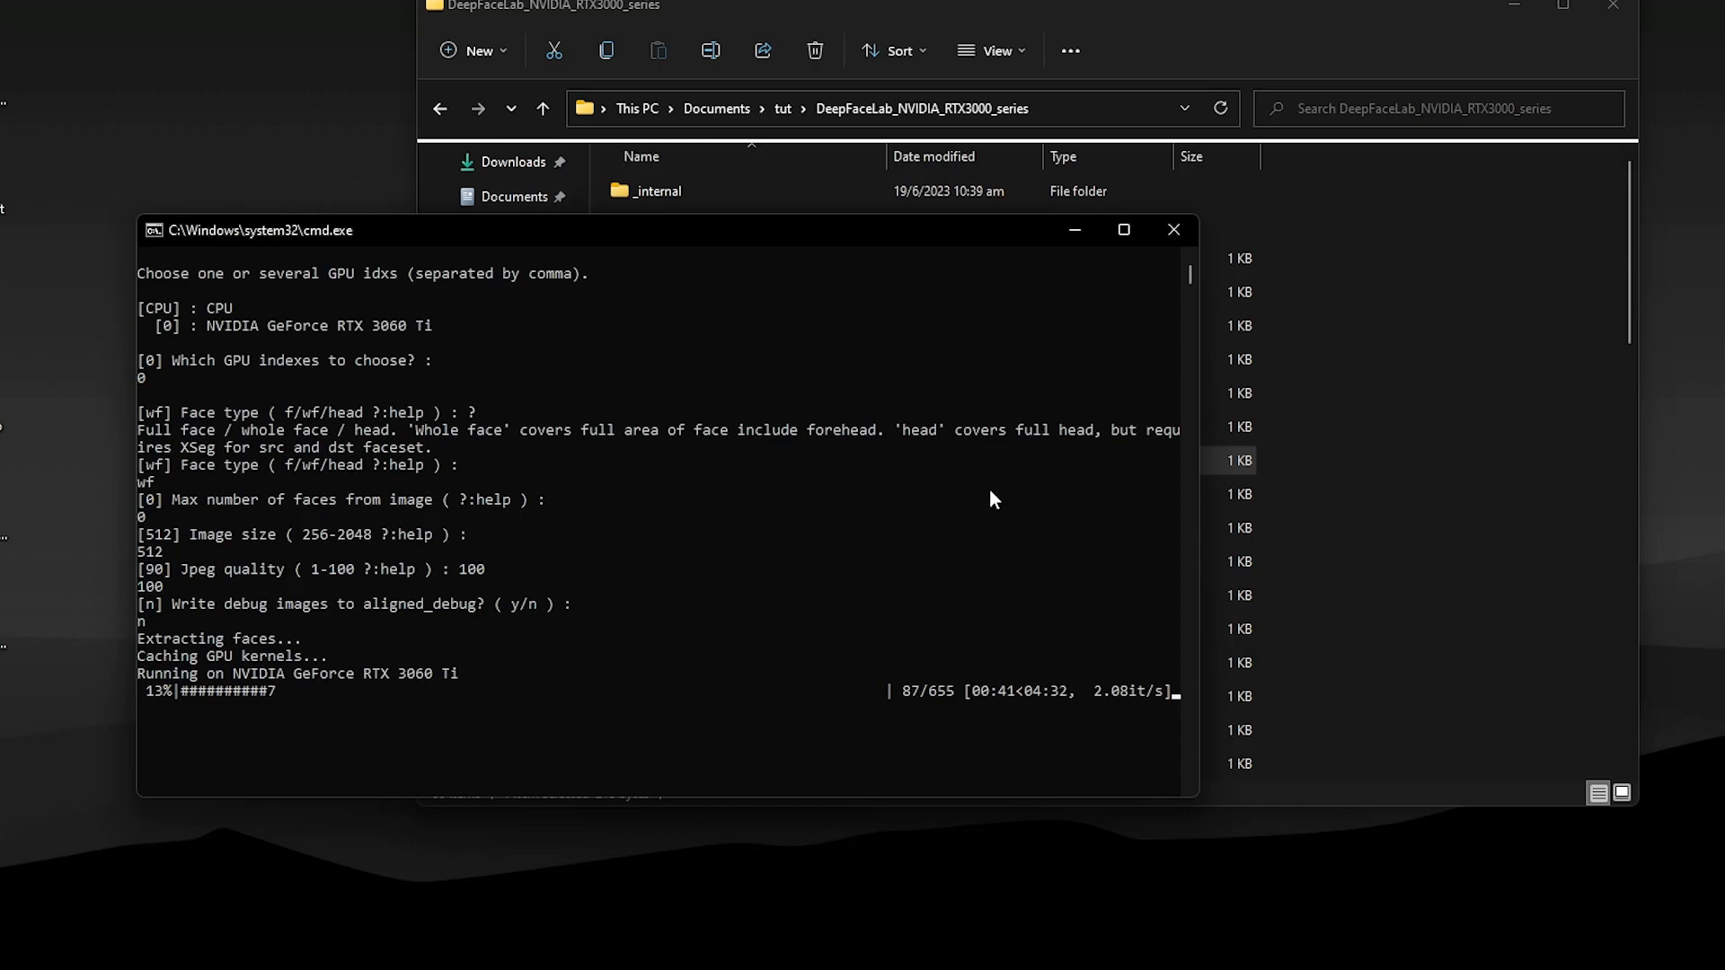
Step: Open the aligned folder inside workspace's data_src and look through the face images during extraction
{"action": "left_click", "coordinate": [1237, 454]}
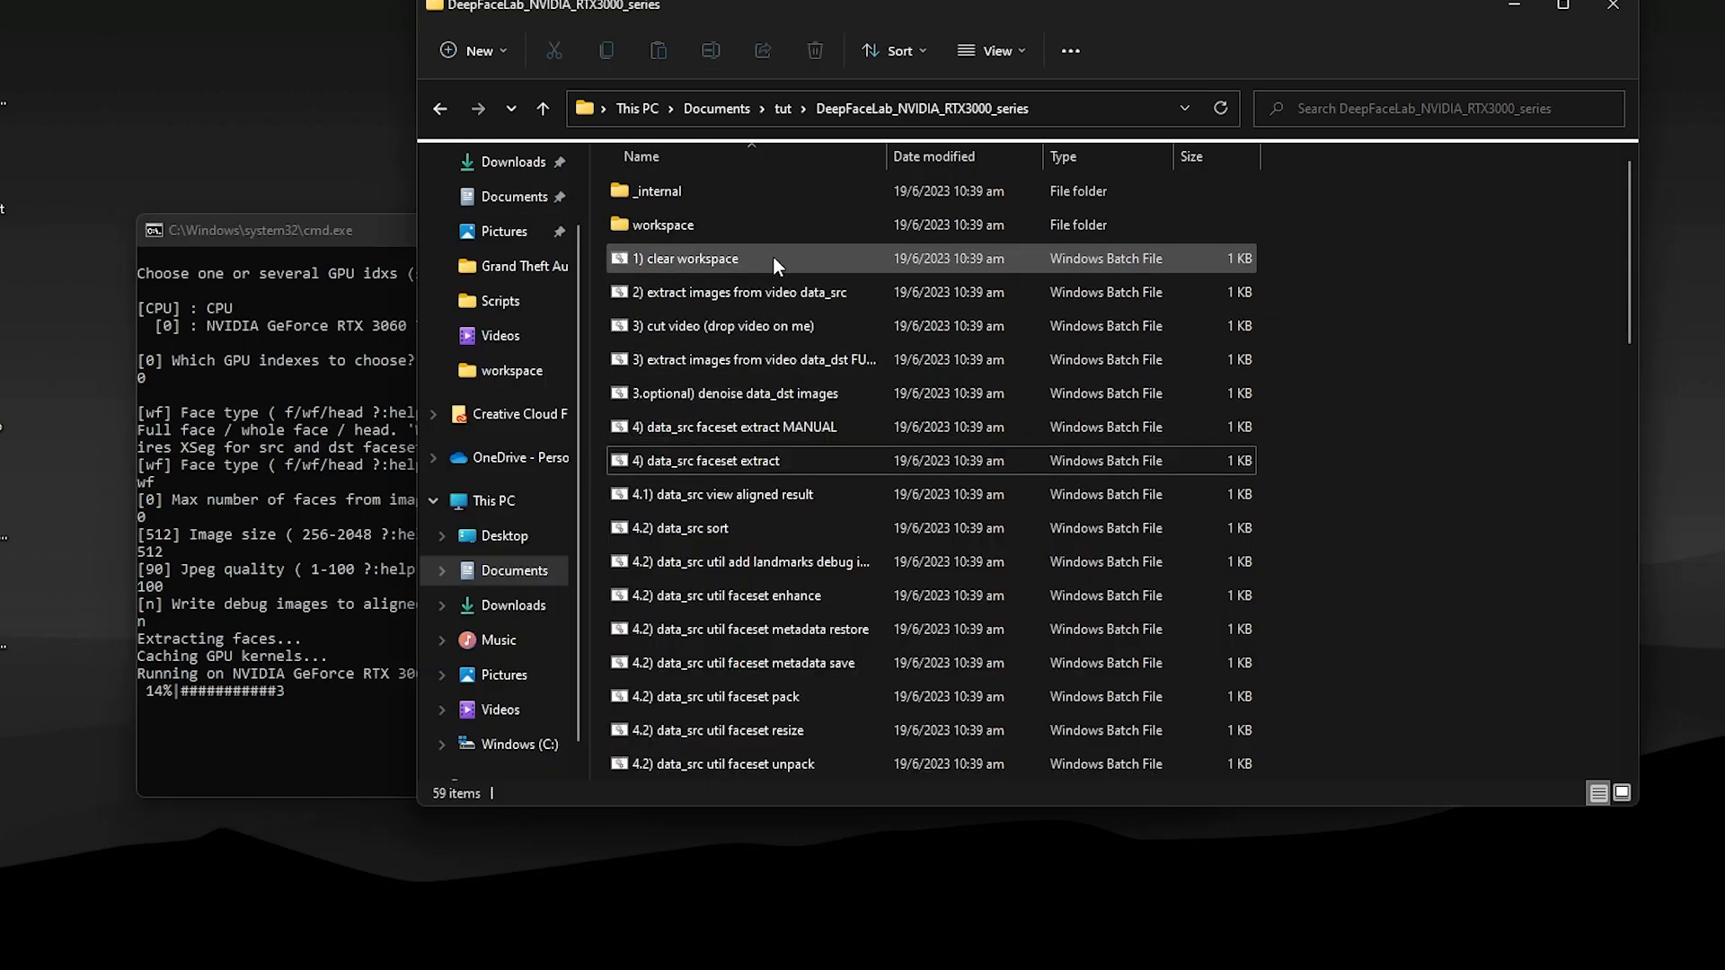
{"action": "double_click", "coordinate": [719, 229]}
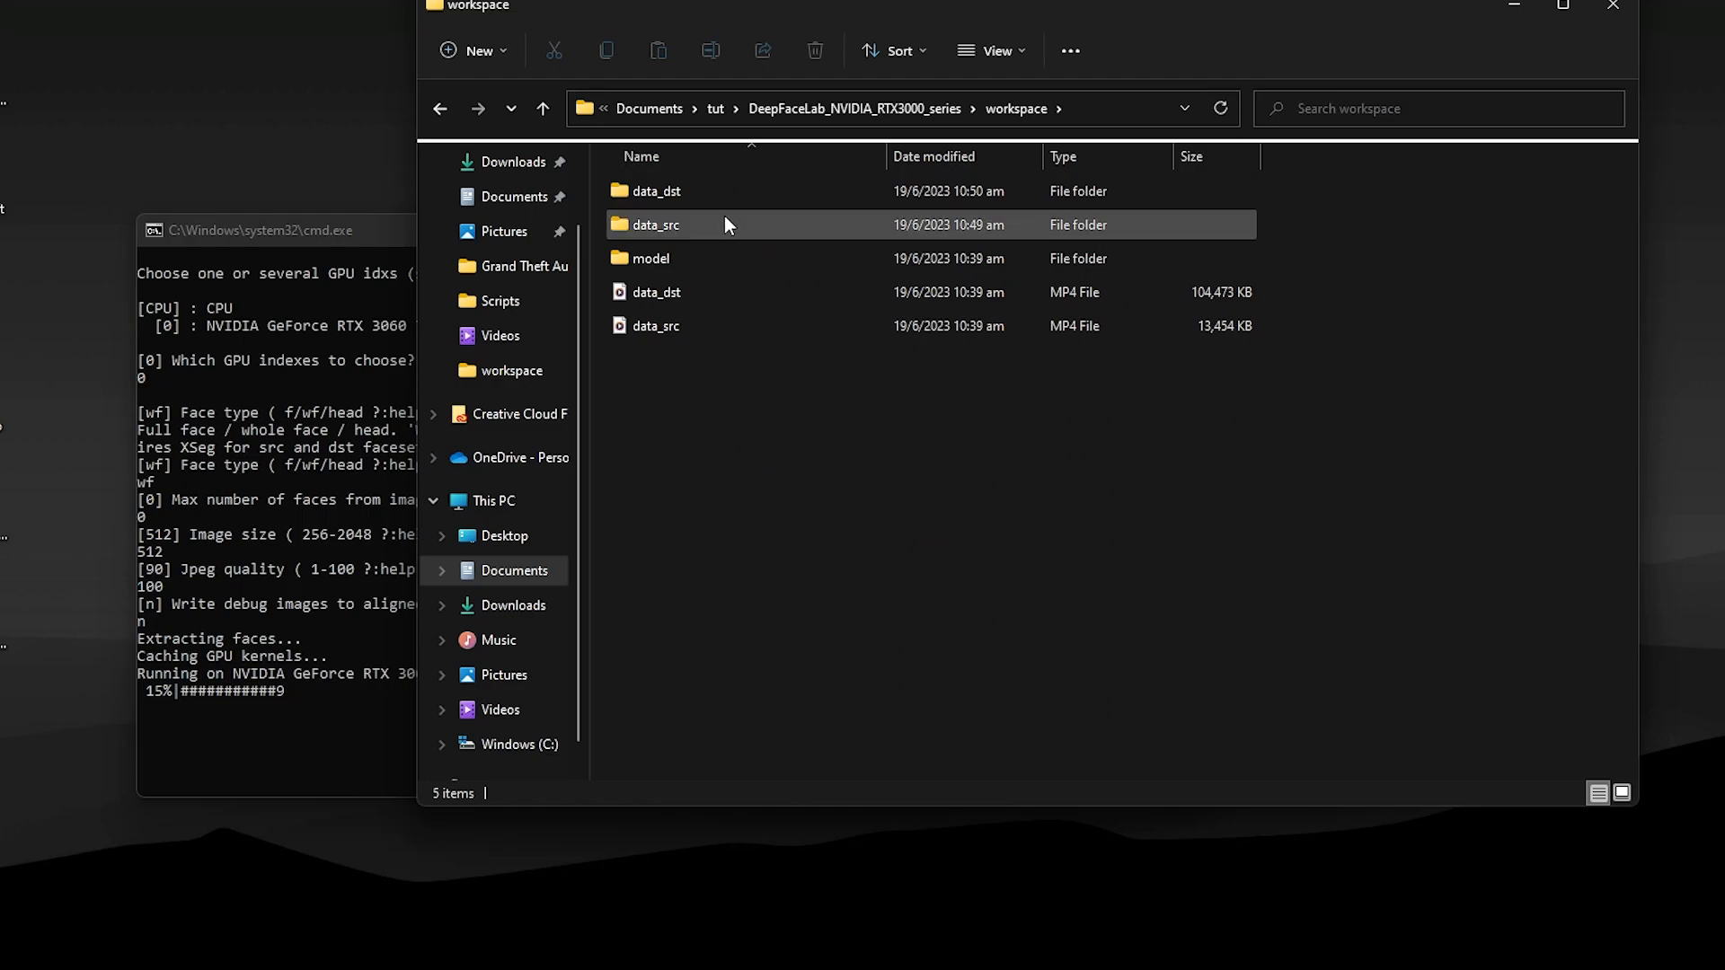
{"action": "double_click", "coordinate": [689, 230]}
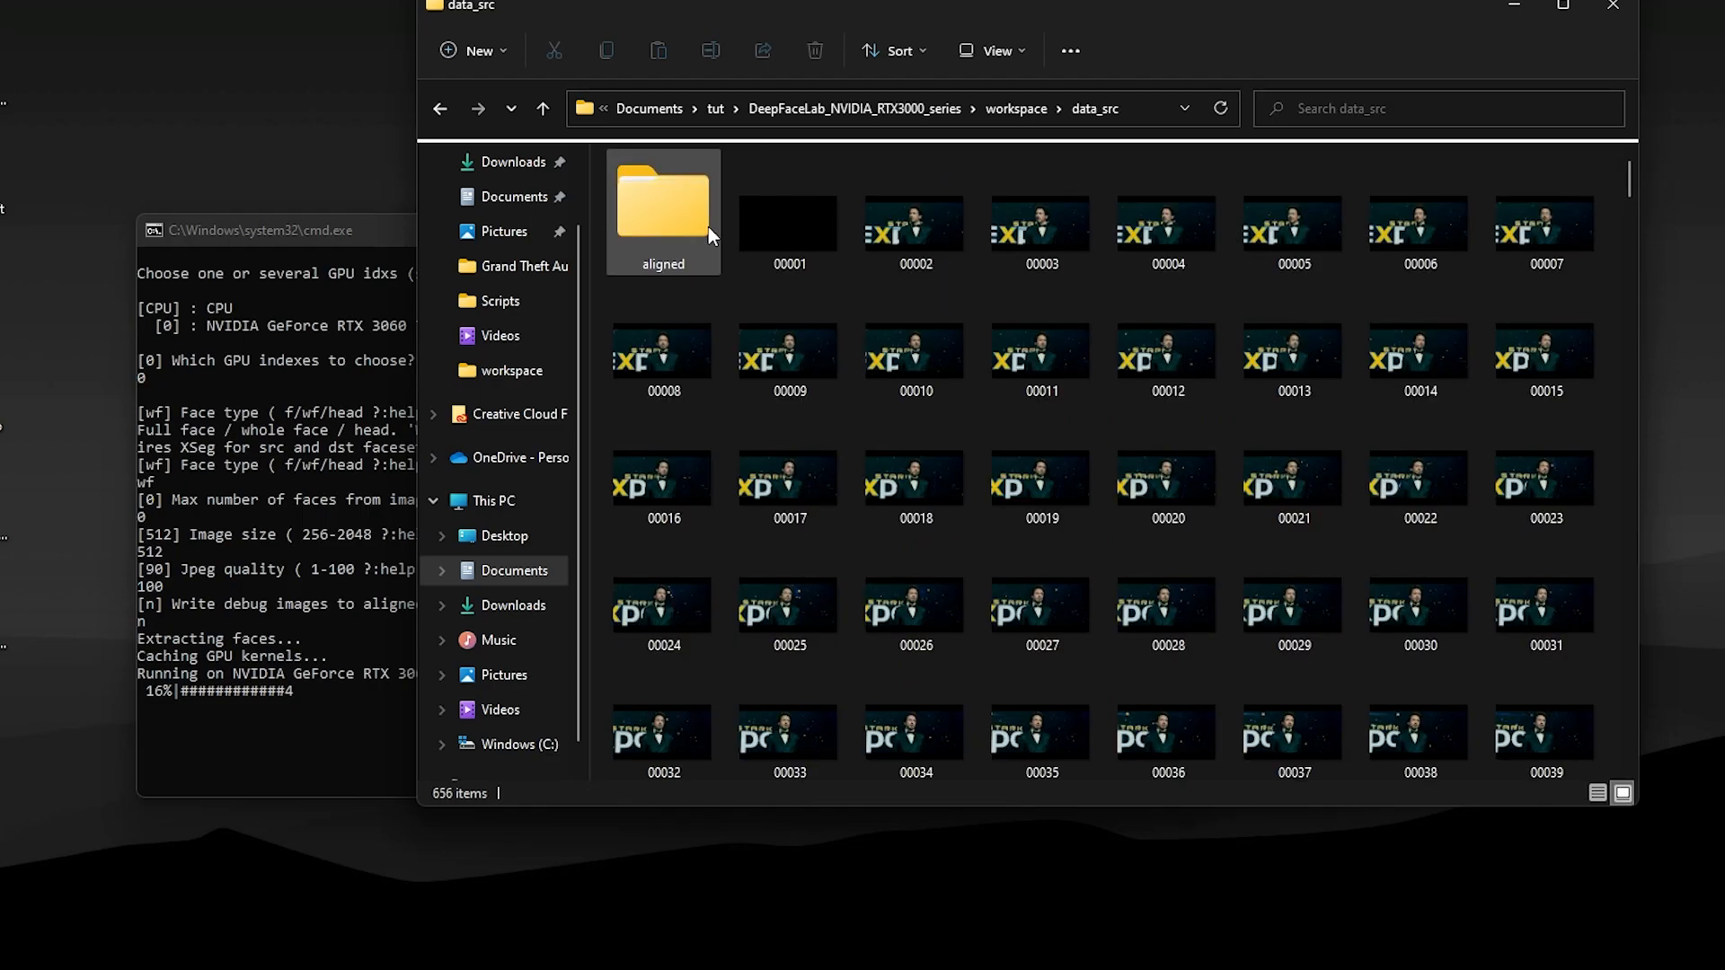
{"action": "double_click", "coordinate": [672, 221]}
{"action": "scroll", "coordinate": [832, 334], "scroll_direction": "down", "scroll_amount": 10}
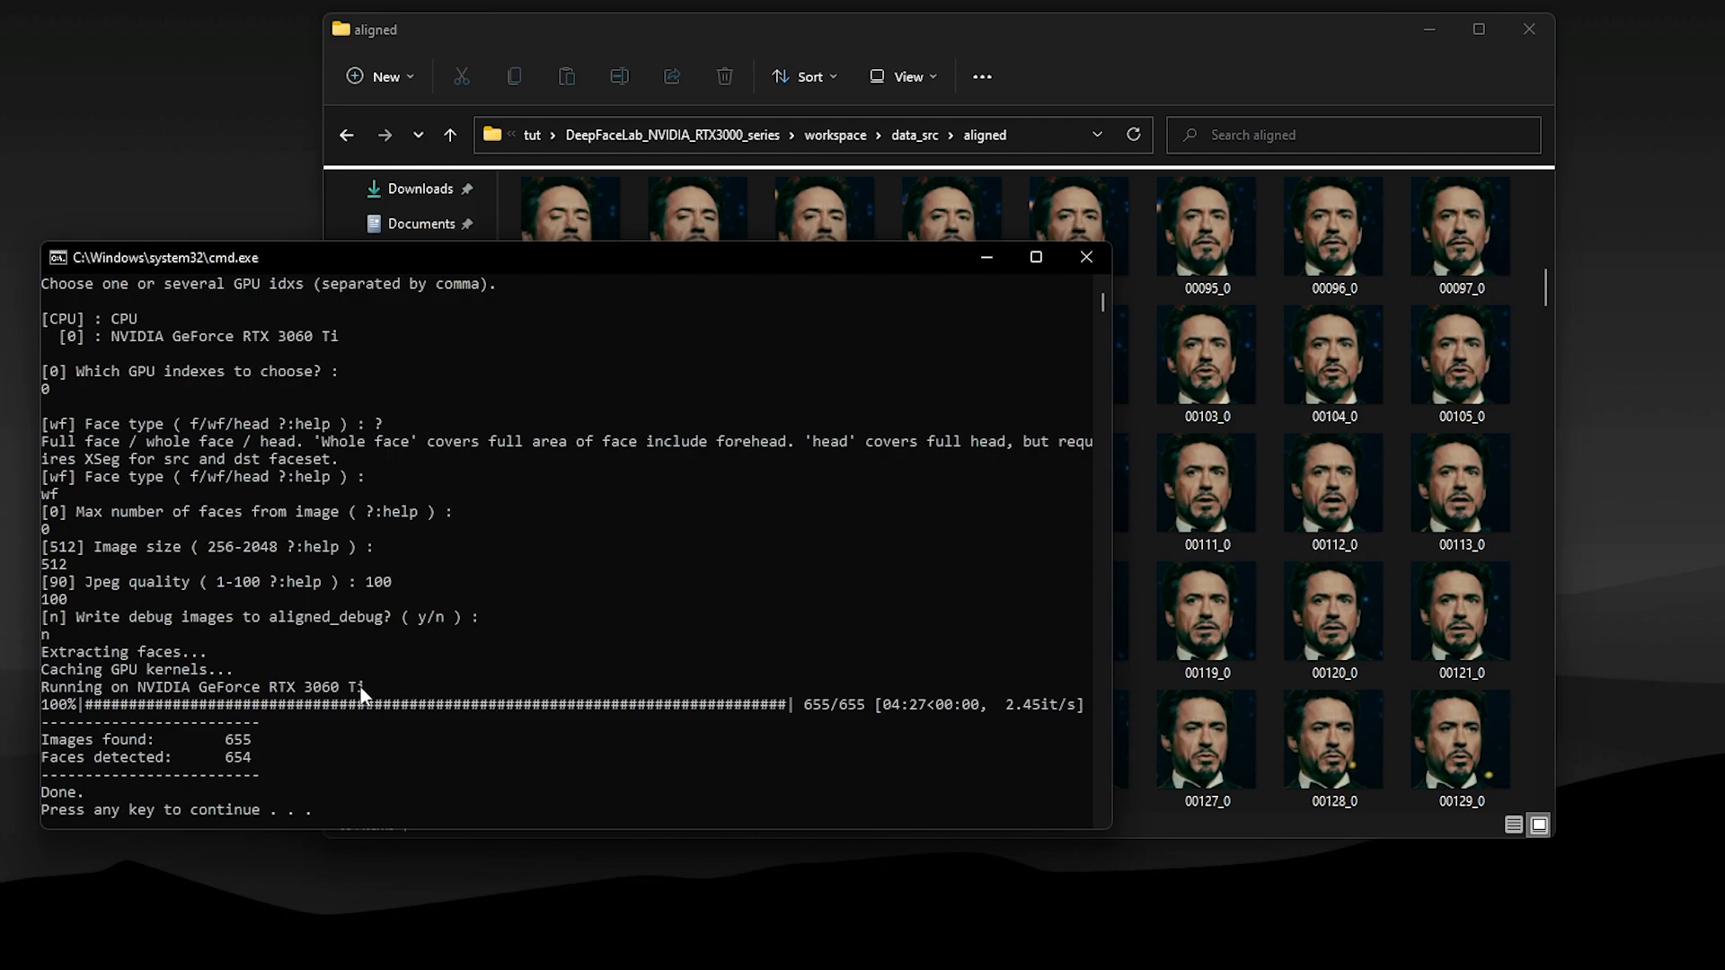
Step: Dismiss the finished data_src extraction console and review the aligned source faces to the last image
{"action": "key", "text": "Return"}
{"action": "scroll", "coordinate": [1113, 737], "scroll_direction": "down", "scroll_amount": 10}
{"action": "scroll", "coordinate": [1046, 775], "scroll_direction": "down", "scroll_amount": 4}
{"action": "scroll", "coordinate": [1078, 575], "scroll_direction": "down", "scroll_amount": 15}
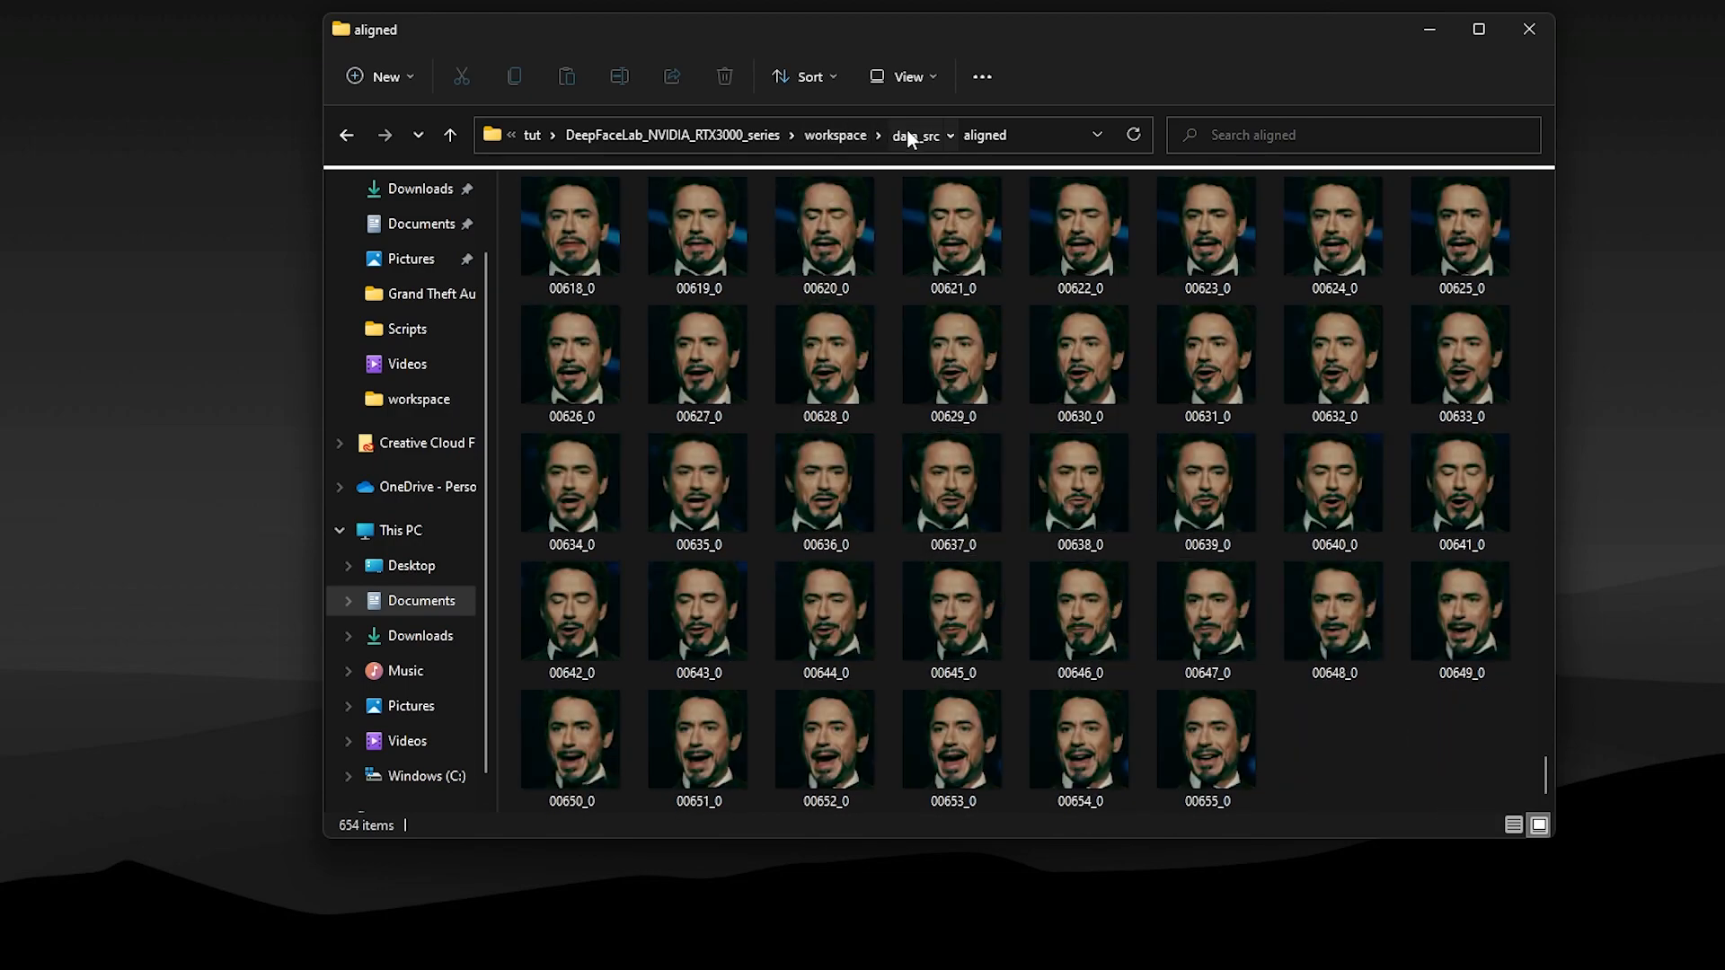
Step: Return to DeepFaceLab_NVIDIA_RTX3000_series and run the "5) data_dst faceset extract" batch file on the default GPU index 0
{"action": "left_click", "coordinate": [911, 136]}
{"action": "left_click", "coordinate": [849, 135]}
{"action": "left_click", "coordinate": [794, 133]}
{"action": "scroll", "coordinate": [778, 499], "scroll_direction": "down", "scroll_amount": 3}
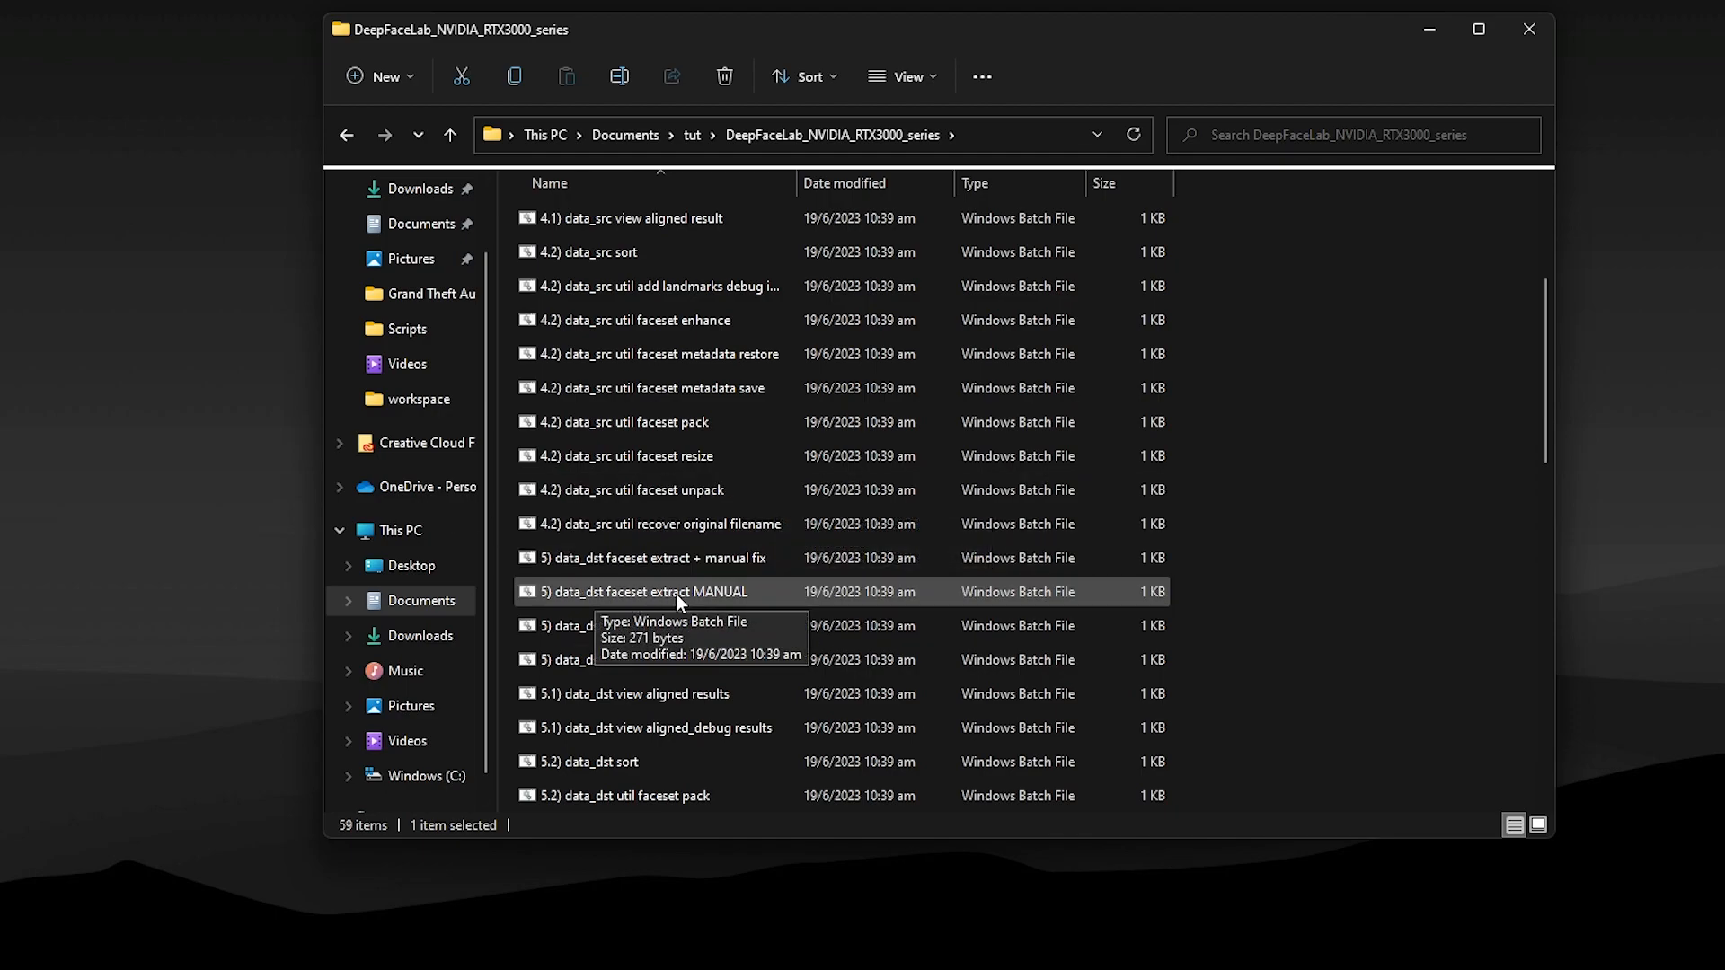
{"action": "left_click", "coordinate": [727, 624]}
{"action": "double_click", "coordinate": [728, 625]}
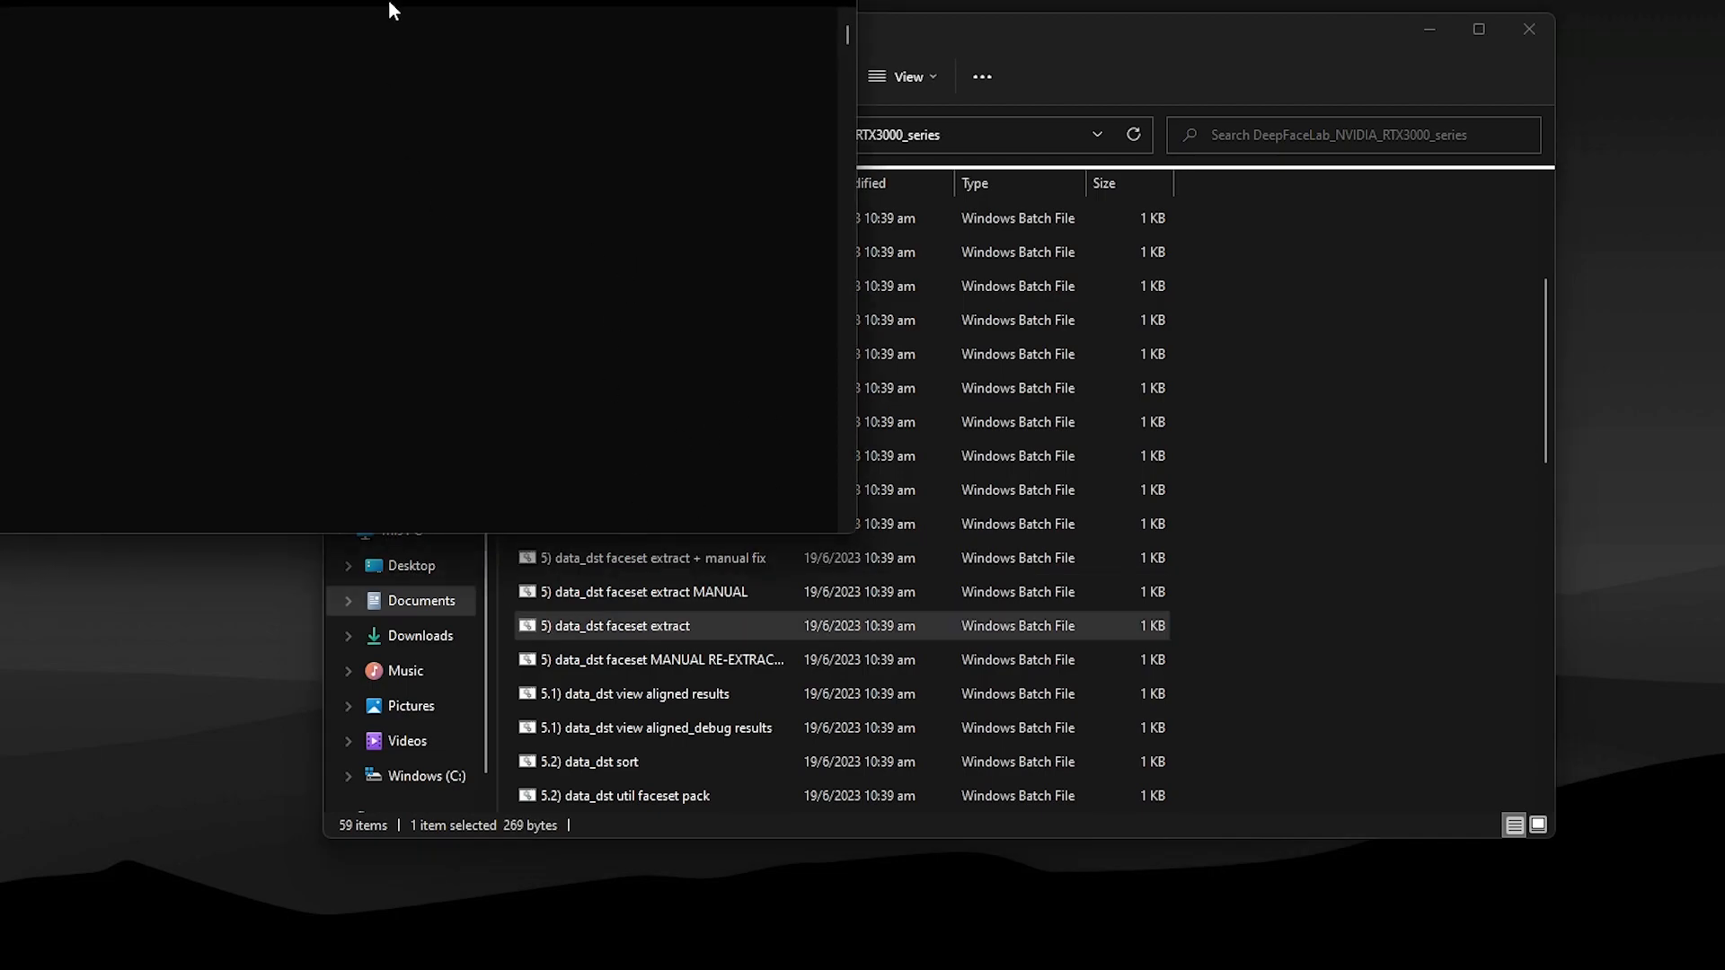
{"action": "left_click_drag", "start_coordinate": [507, 117], "coordinate": [418, 274]}
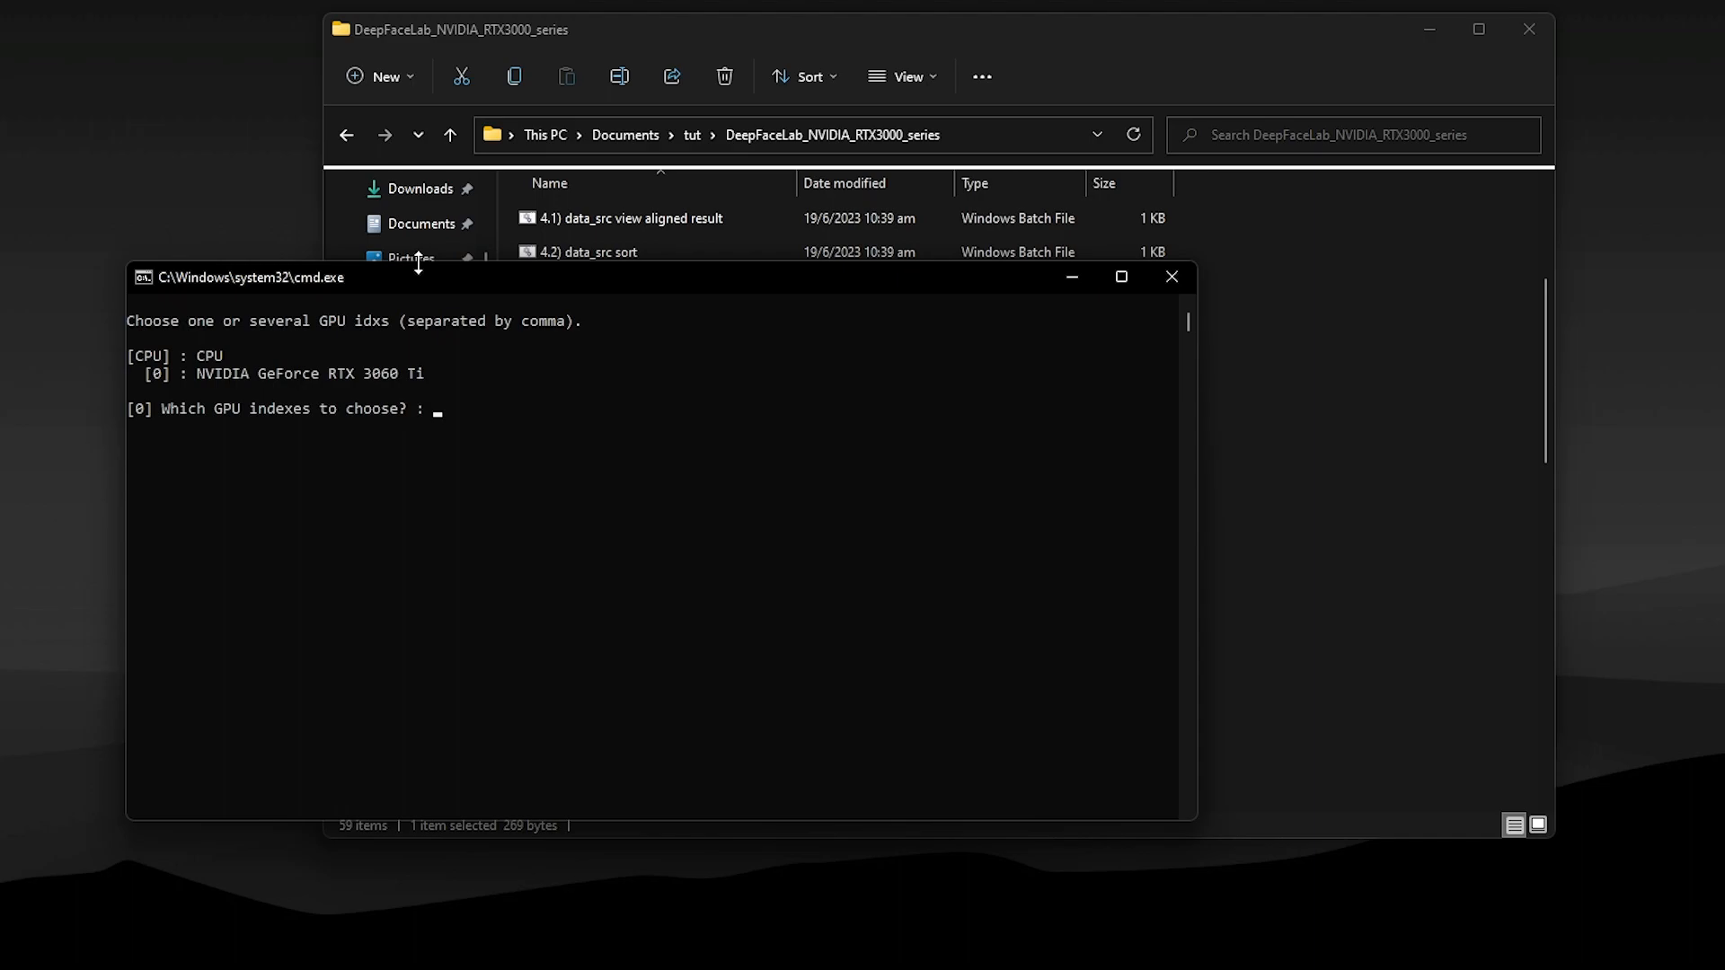
{"action": "key", "text": "Return"}
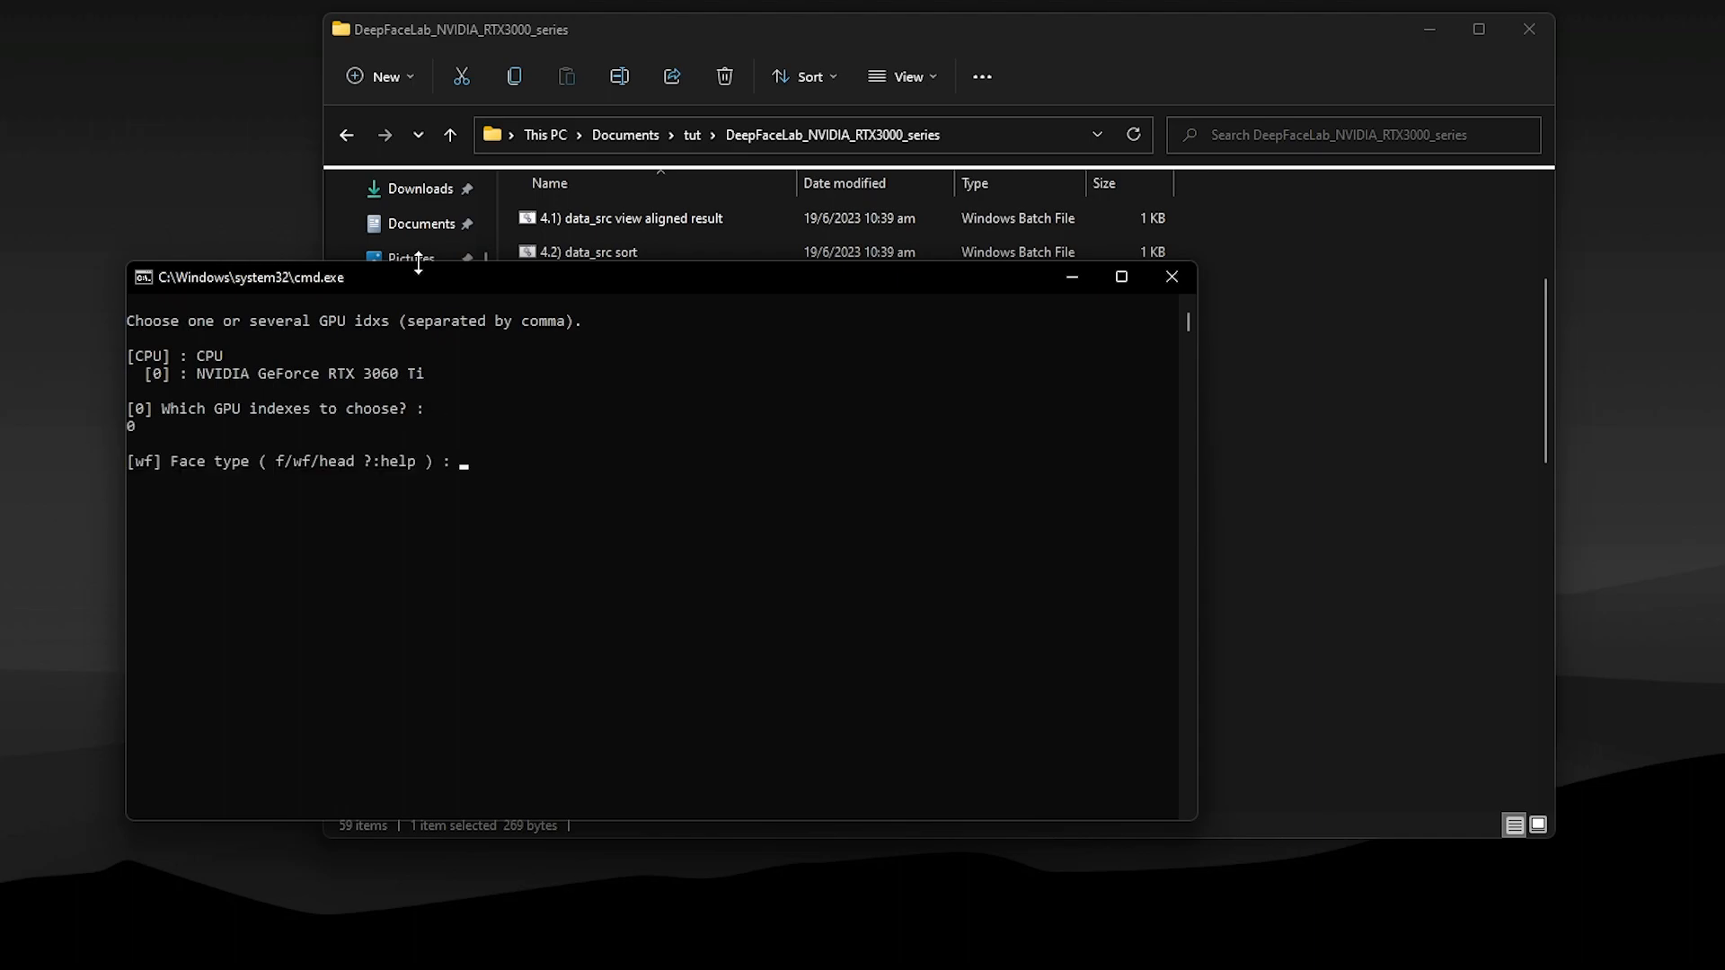
Step: Extract the data_dst faces with face type wf, image size 512 and Jpeg quality 100, and dismiss the finished console
{"action": "key", "text": "Return"}
{"action": "key", "text": "Return"}
{"action": "type", "text": "100"}
{"action": "key", "text": "Return"}
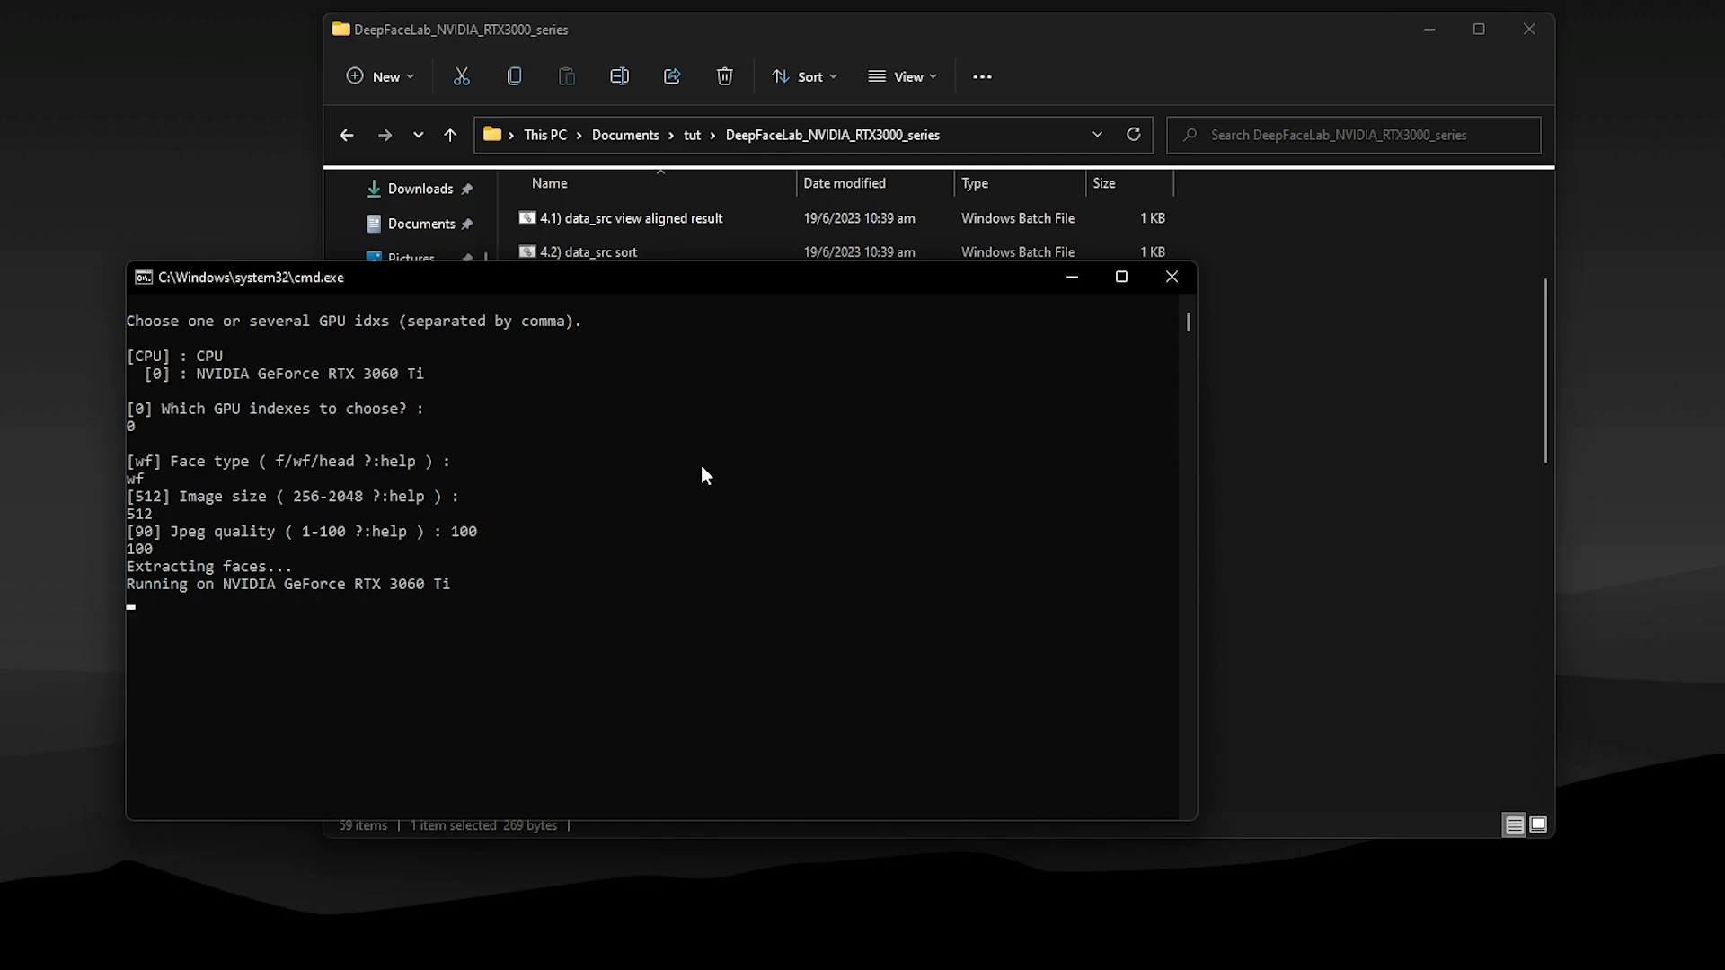
{"action": "left_click_drag", "start_coordinate": [613, 274], "coordinate": [596, 310]}
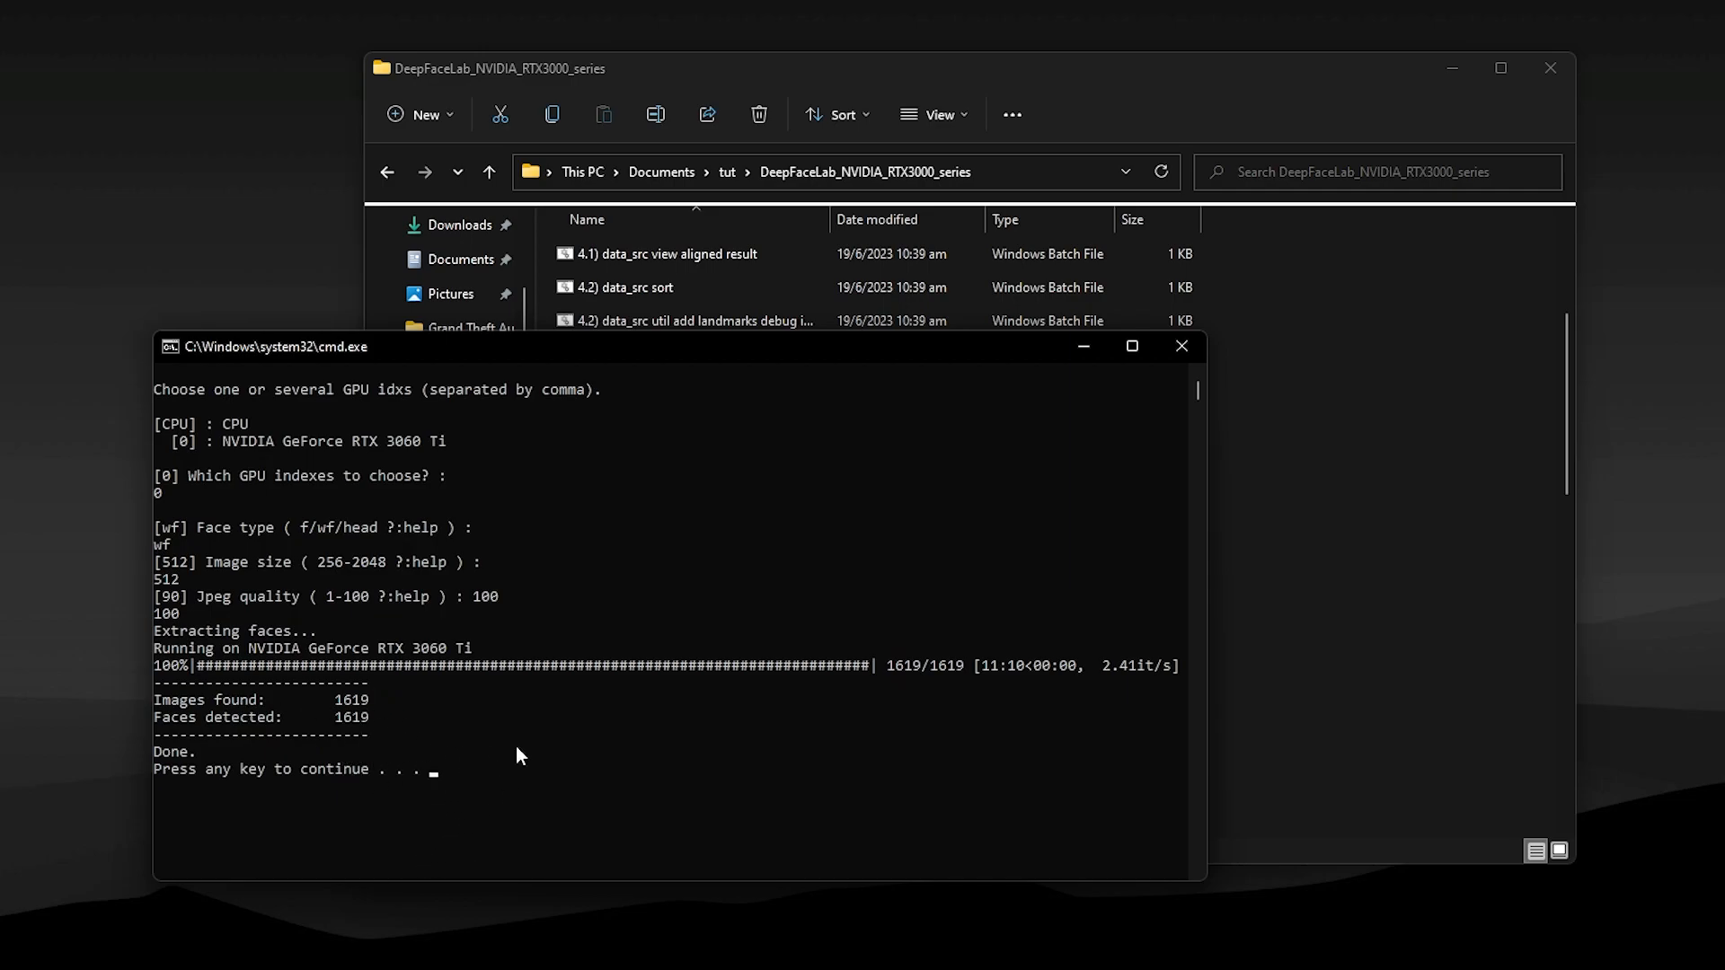
{"action": "key", "text": "Return"}
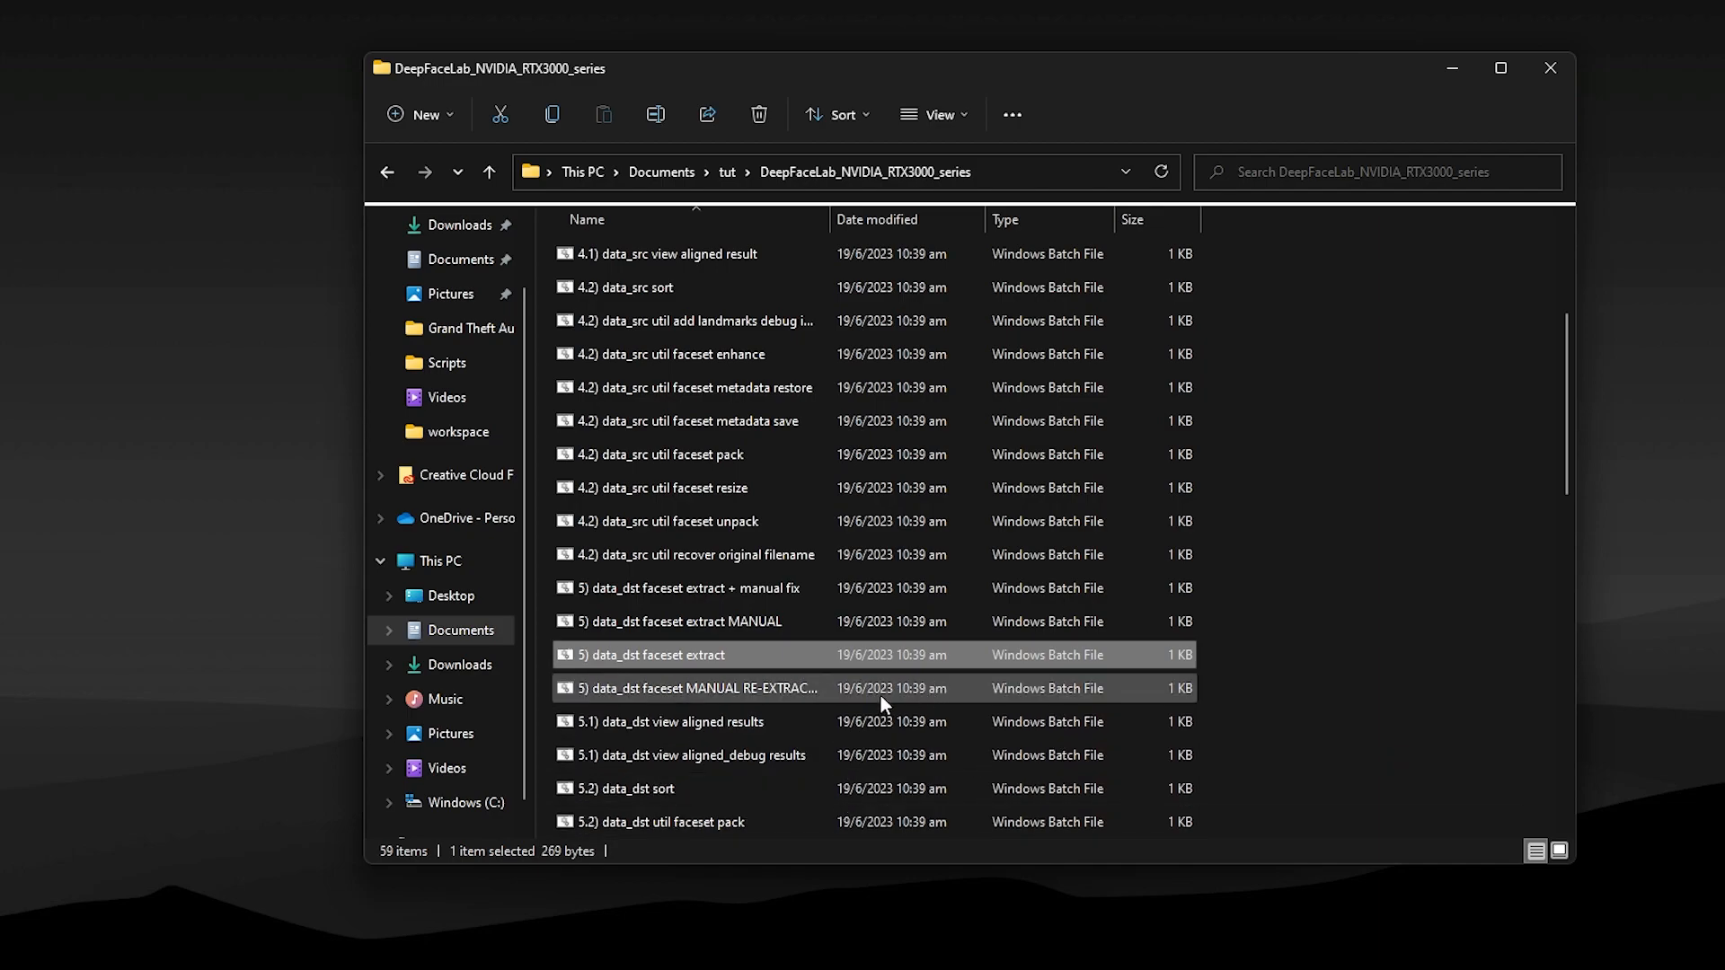
Step: Open the aligned folder inside workspace's data_dst and look through the extracted destination faces
{"action": "scroll", "coordinate": [885, 705], "scroll_direction": "down", "scroll_amount": 1}
{"action": "scroll", "coordinate": [853, 683], "scroll_direction": "up", "scroll_amount": 13}
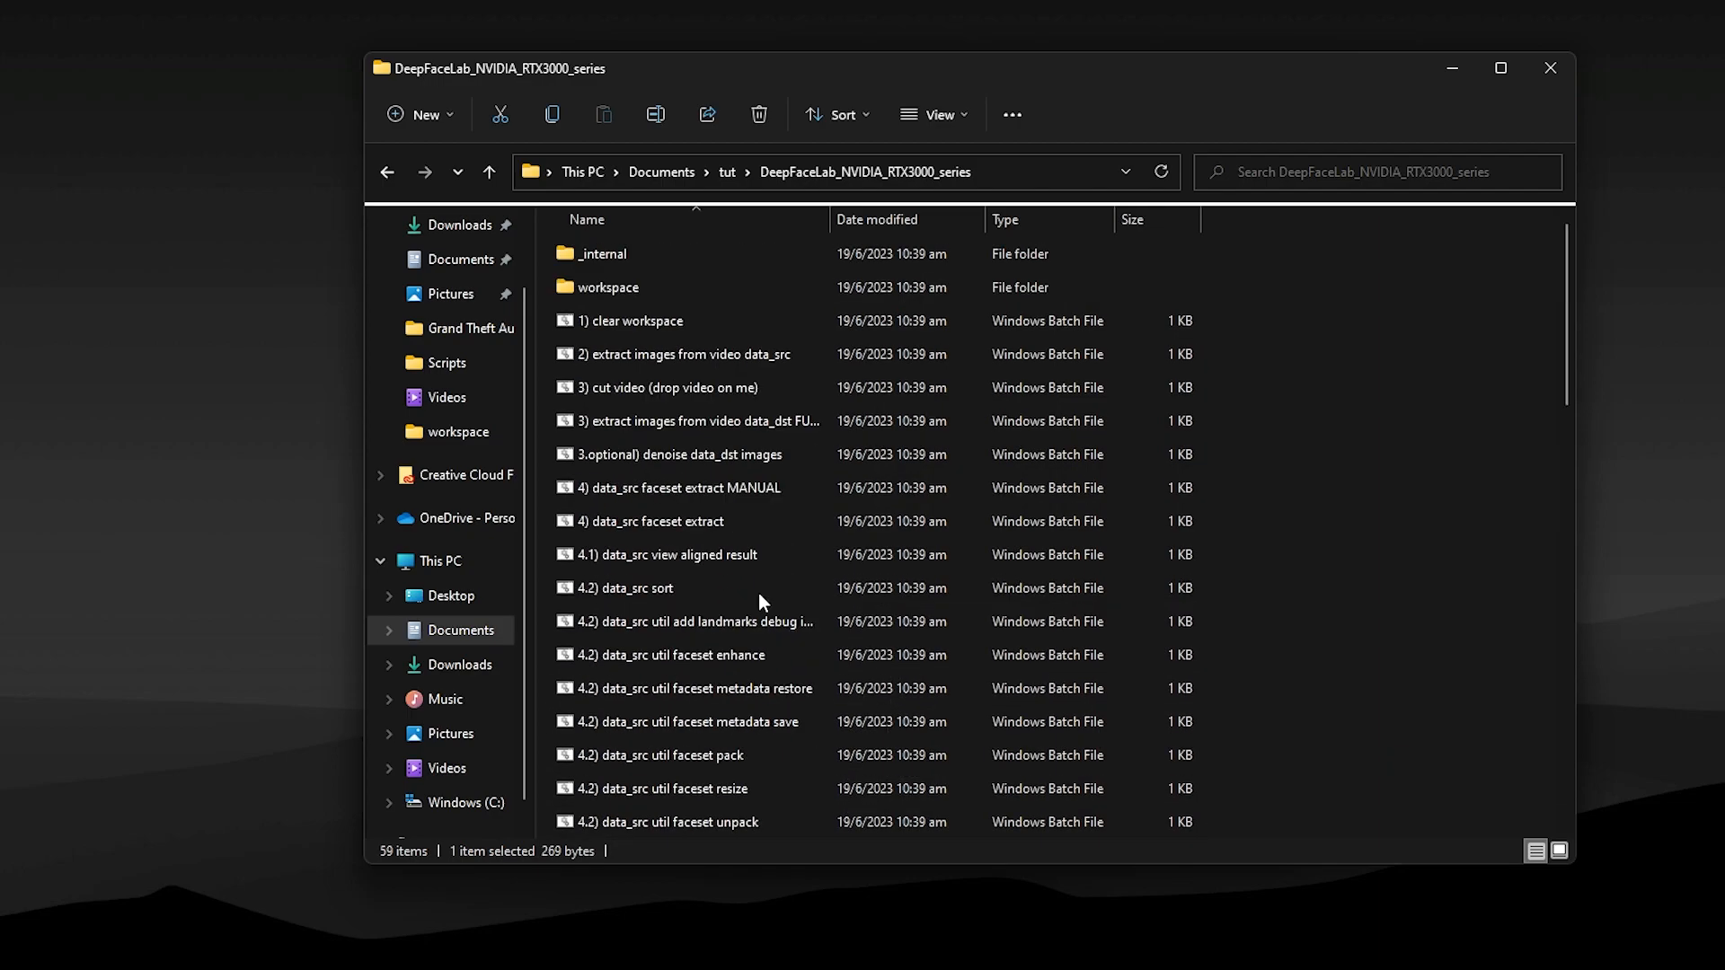
{"action": "double_click", "coordinate": [629, 288]}
{"action": "left_click", "coordinate": [719, 259]}
{"action": "double_click", "coordinate": [719, 259]}
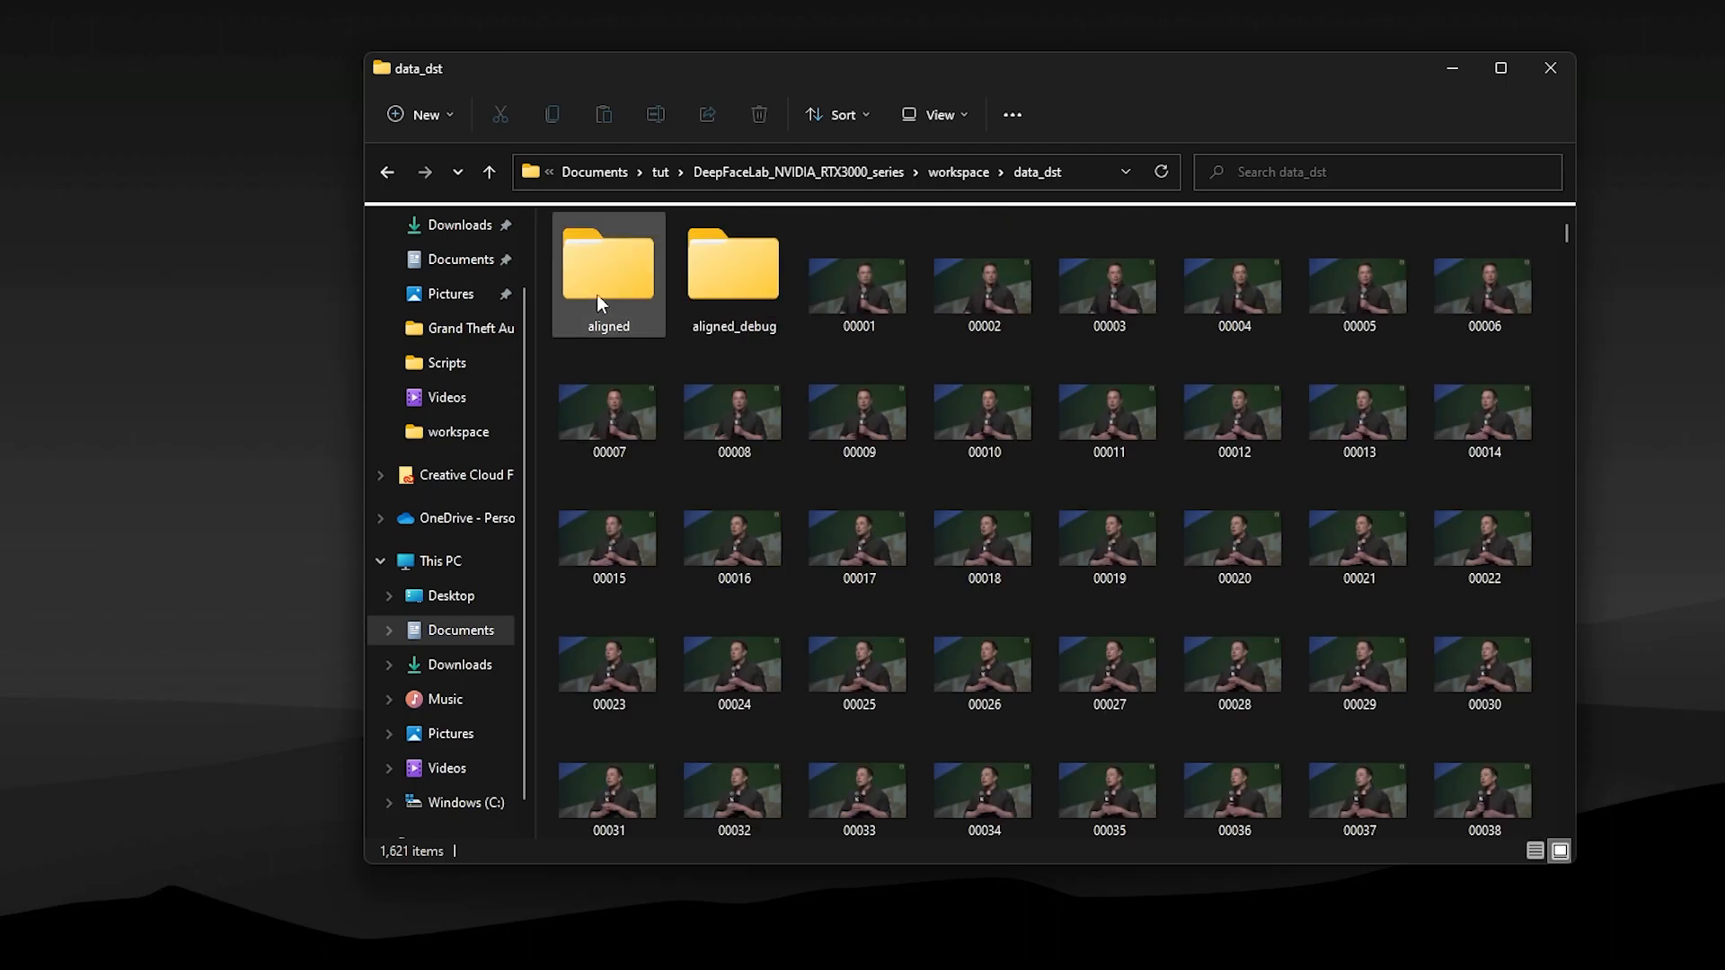
{"action": "double_click", "coordinate": [600, 289]}
{"action": "scroll", "coordinate": [910, 536], "scroll_direction": "down", "scroll_amount": 20}
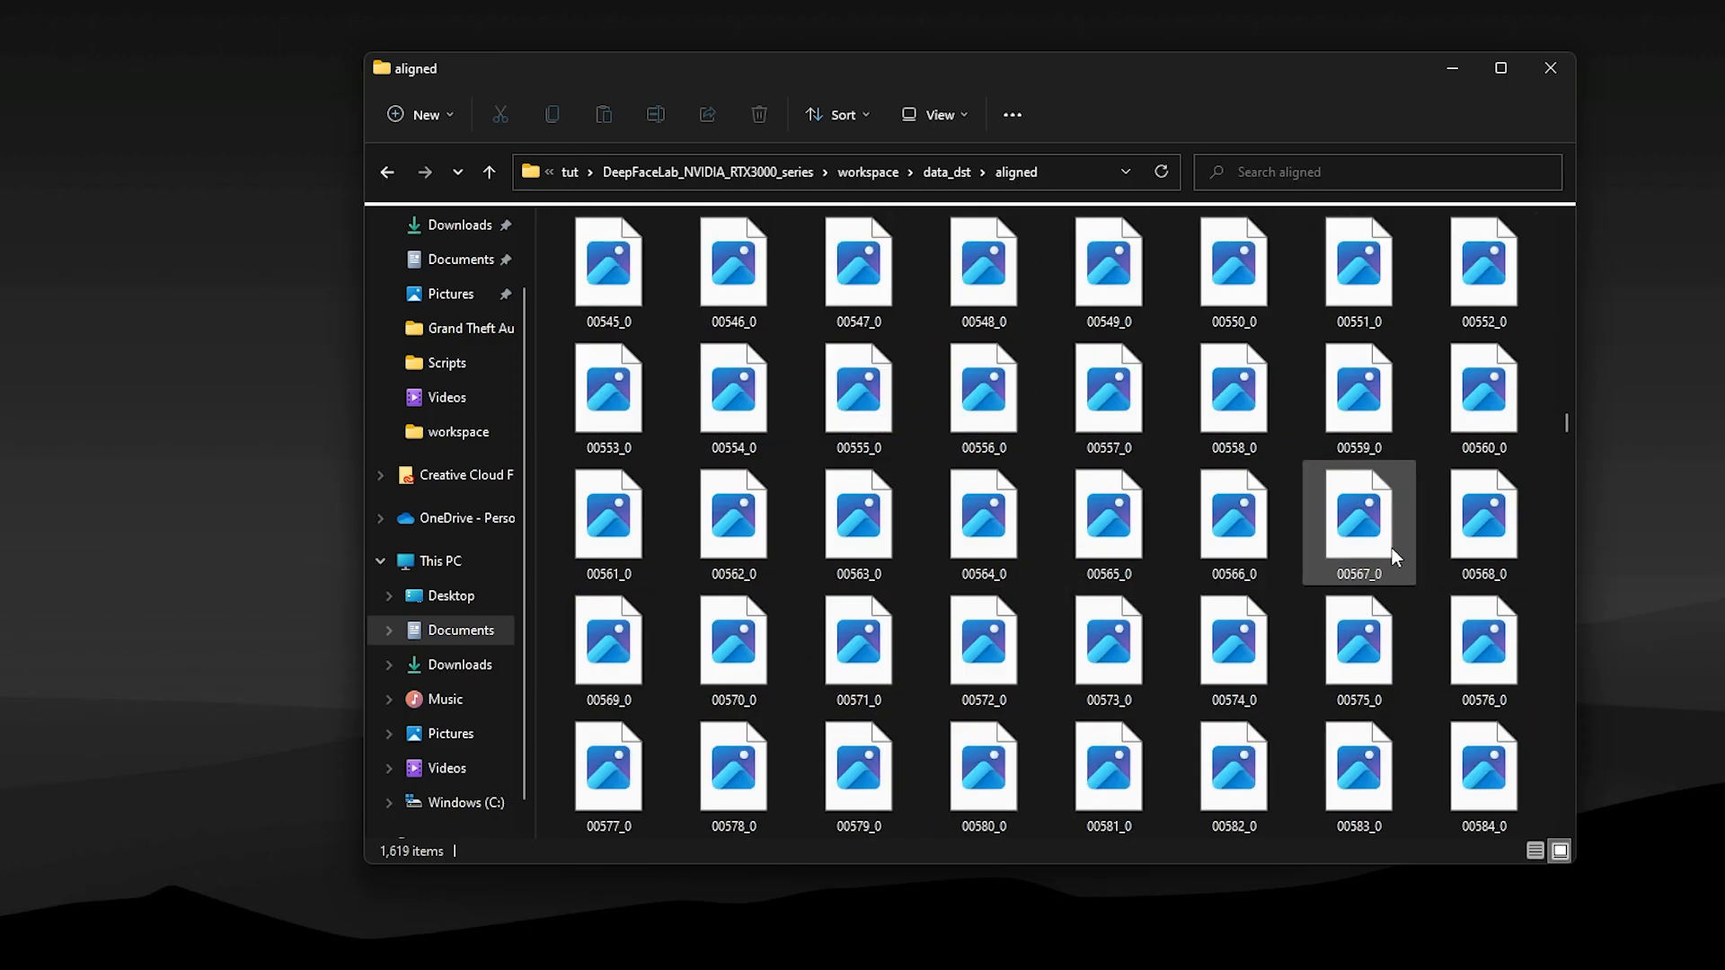
{"action": "mouse_move", "coordinate": [1566, 496]}
{"action": "left_mouse_down"}
{"action": "mouse_move", "coordinate": [1539, 801]}
{"action": "mouse_move", "coordinate": [1576, 726]}
{"action": "mouse_move", "coordinate": [1565, 493]}
{"action": "left_mouse_up"}
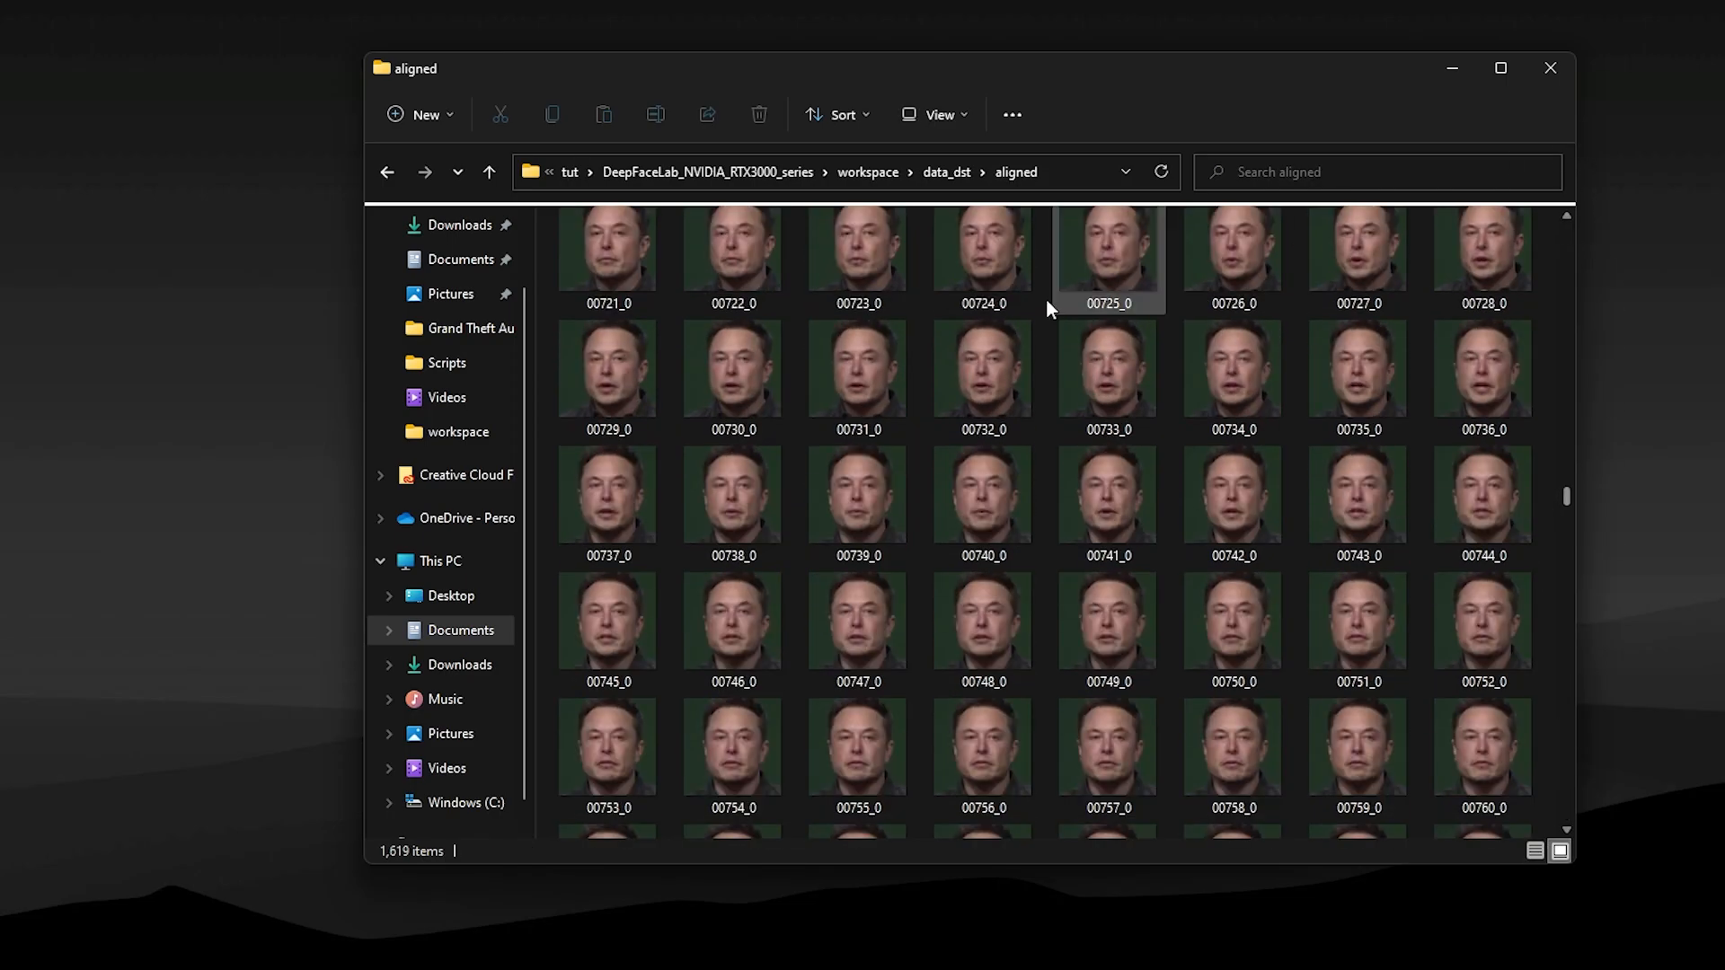
Step: Open data_dst's aligned_debug folder and inspect the face landmarks of image 00116 up close
{"action": "key", "text": "alt+Left"}
{"action": "double_click", "coordinate": [710, 273]}
{"action": "scroll", "coordinate": [1145, 534], "scroll_direction": "down", "scroll_amount": 5}
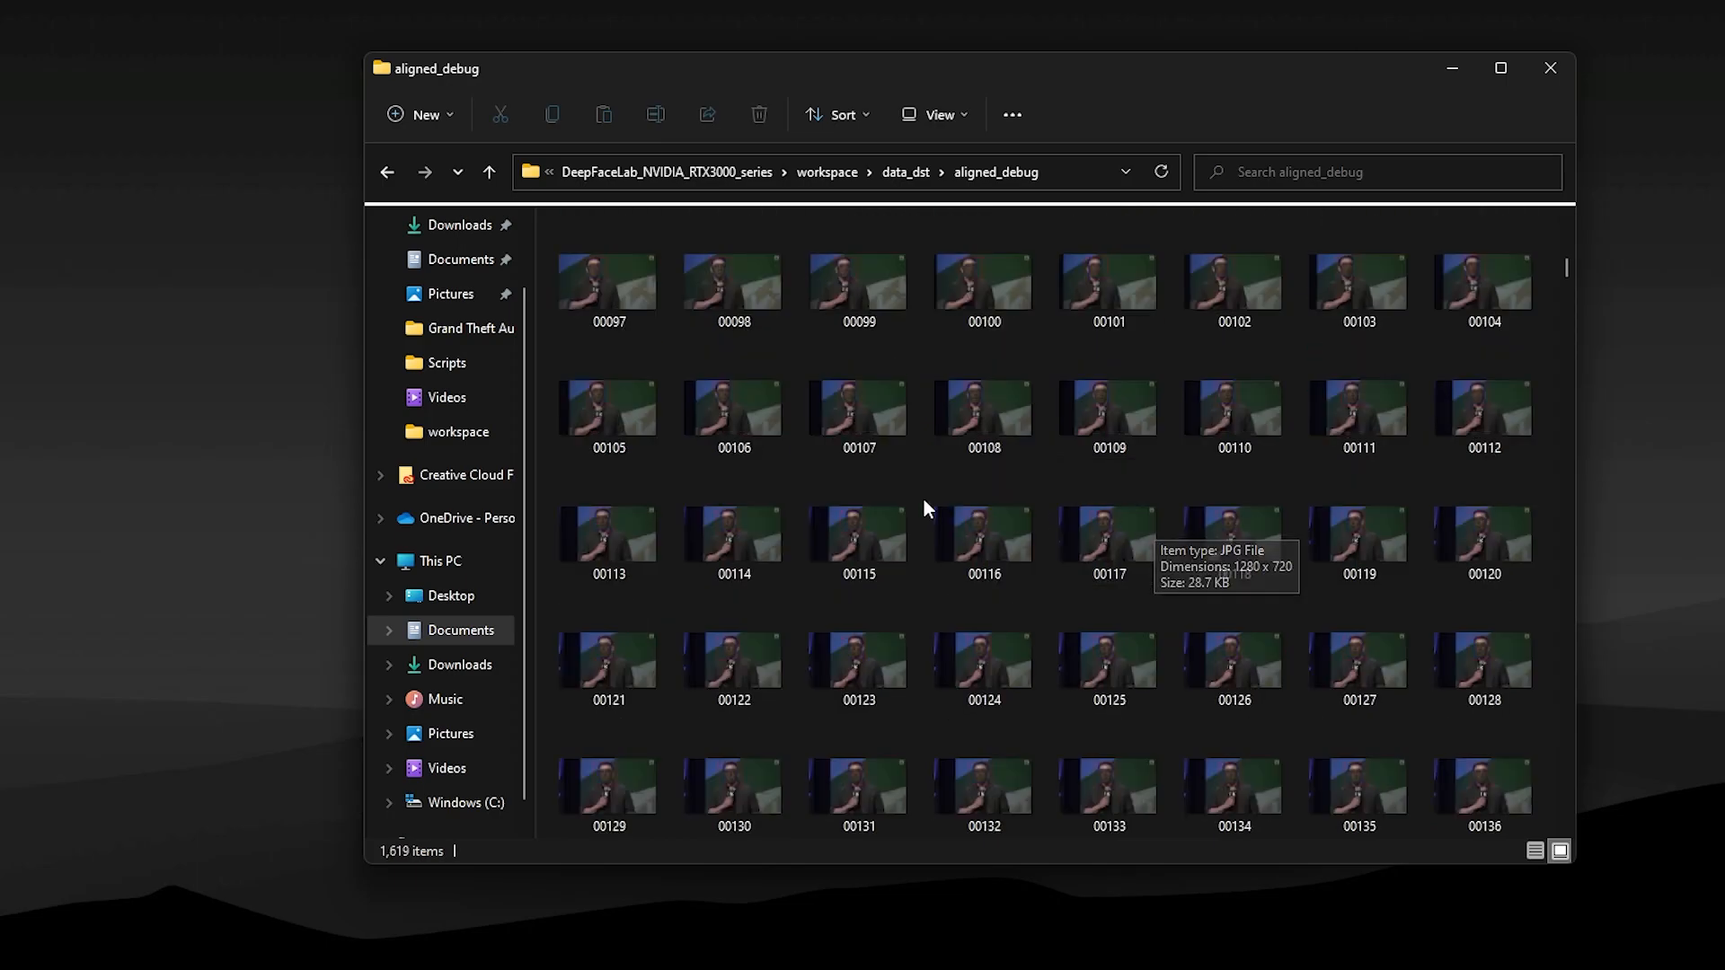
{"action": "double_click", "coordinate": [974, 534]}
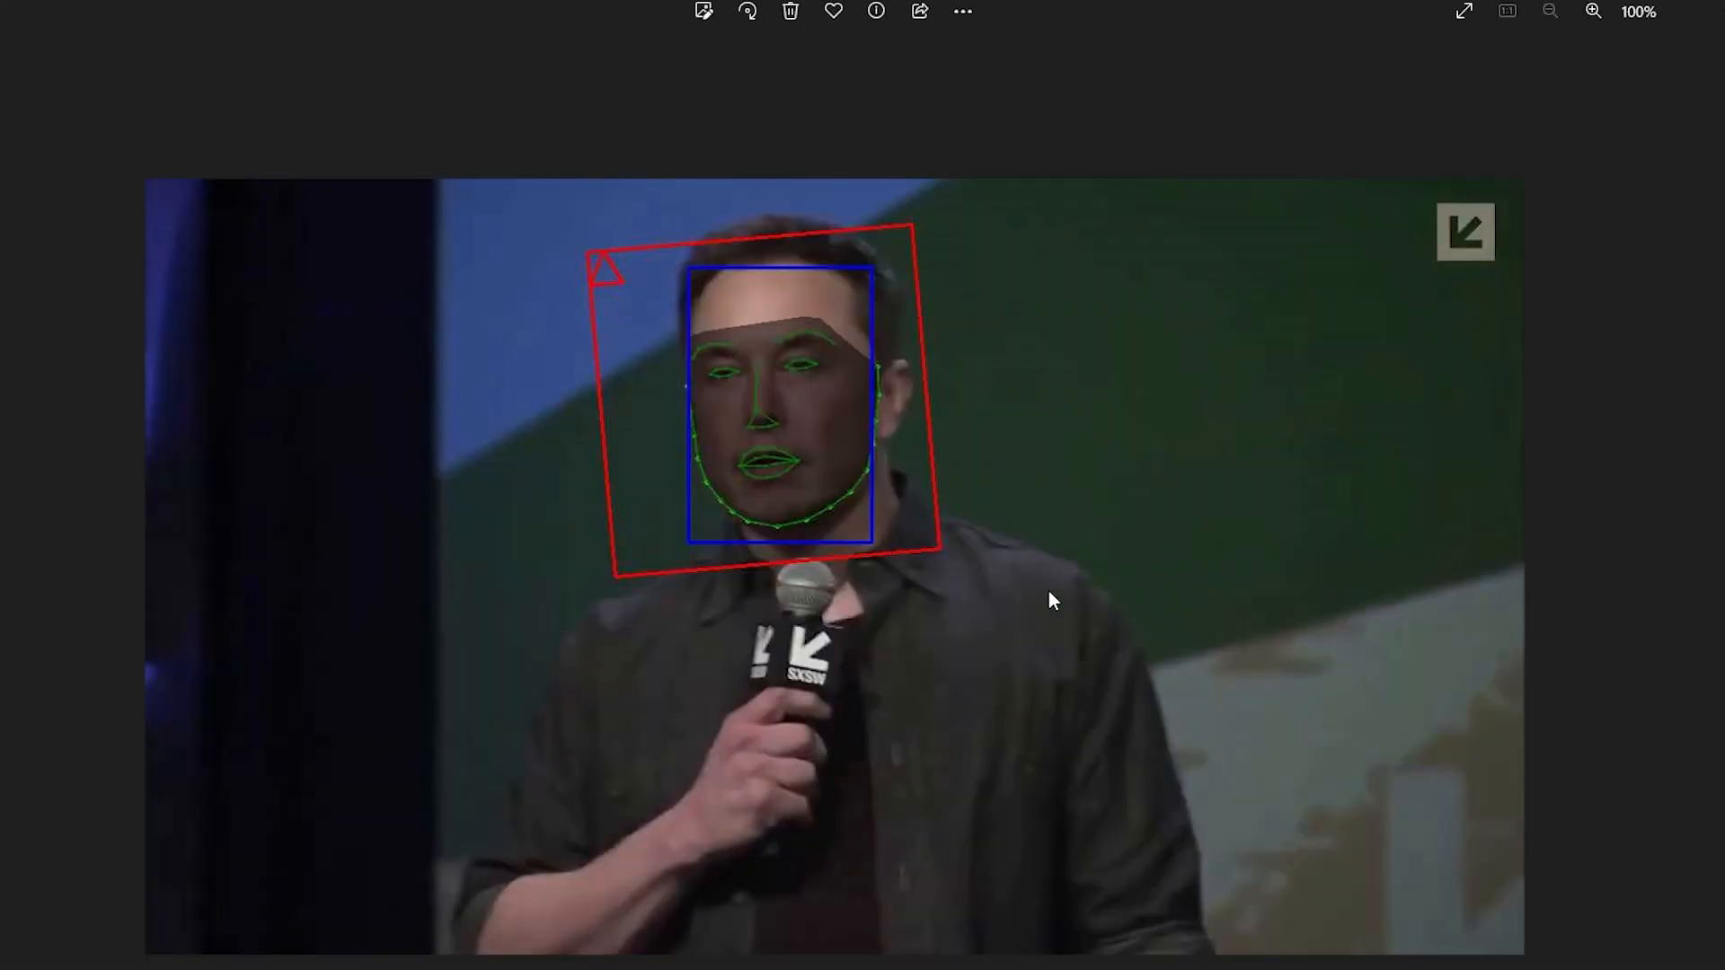
{"action": "scroll", "coordinate": [845, 377], "scroll_direction": "up", "scroll_amount": 3}
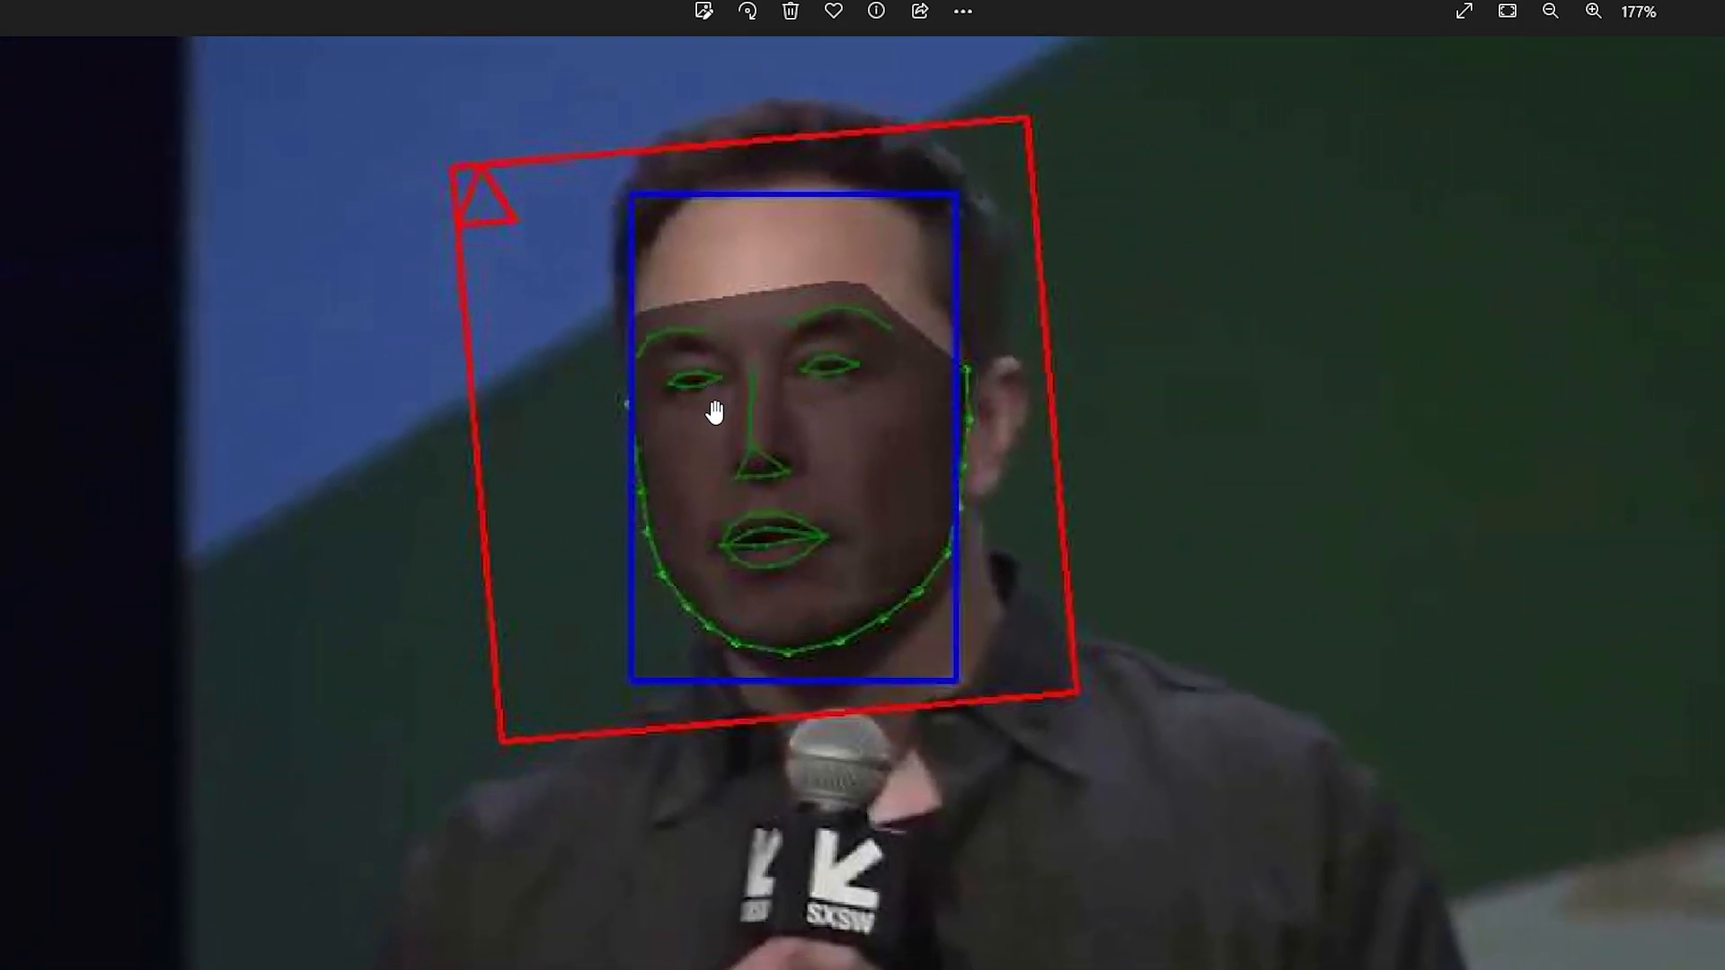
{"action": "left_click_drag", "start_coordinate": [862, 548], "coordinate": [773, 546]}
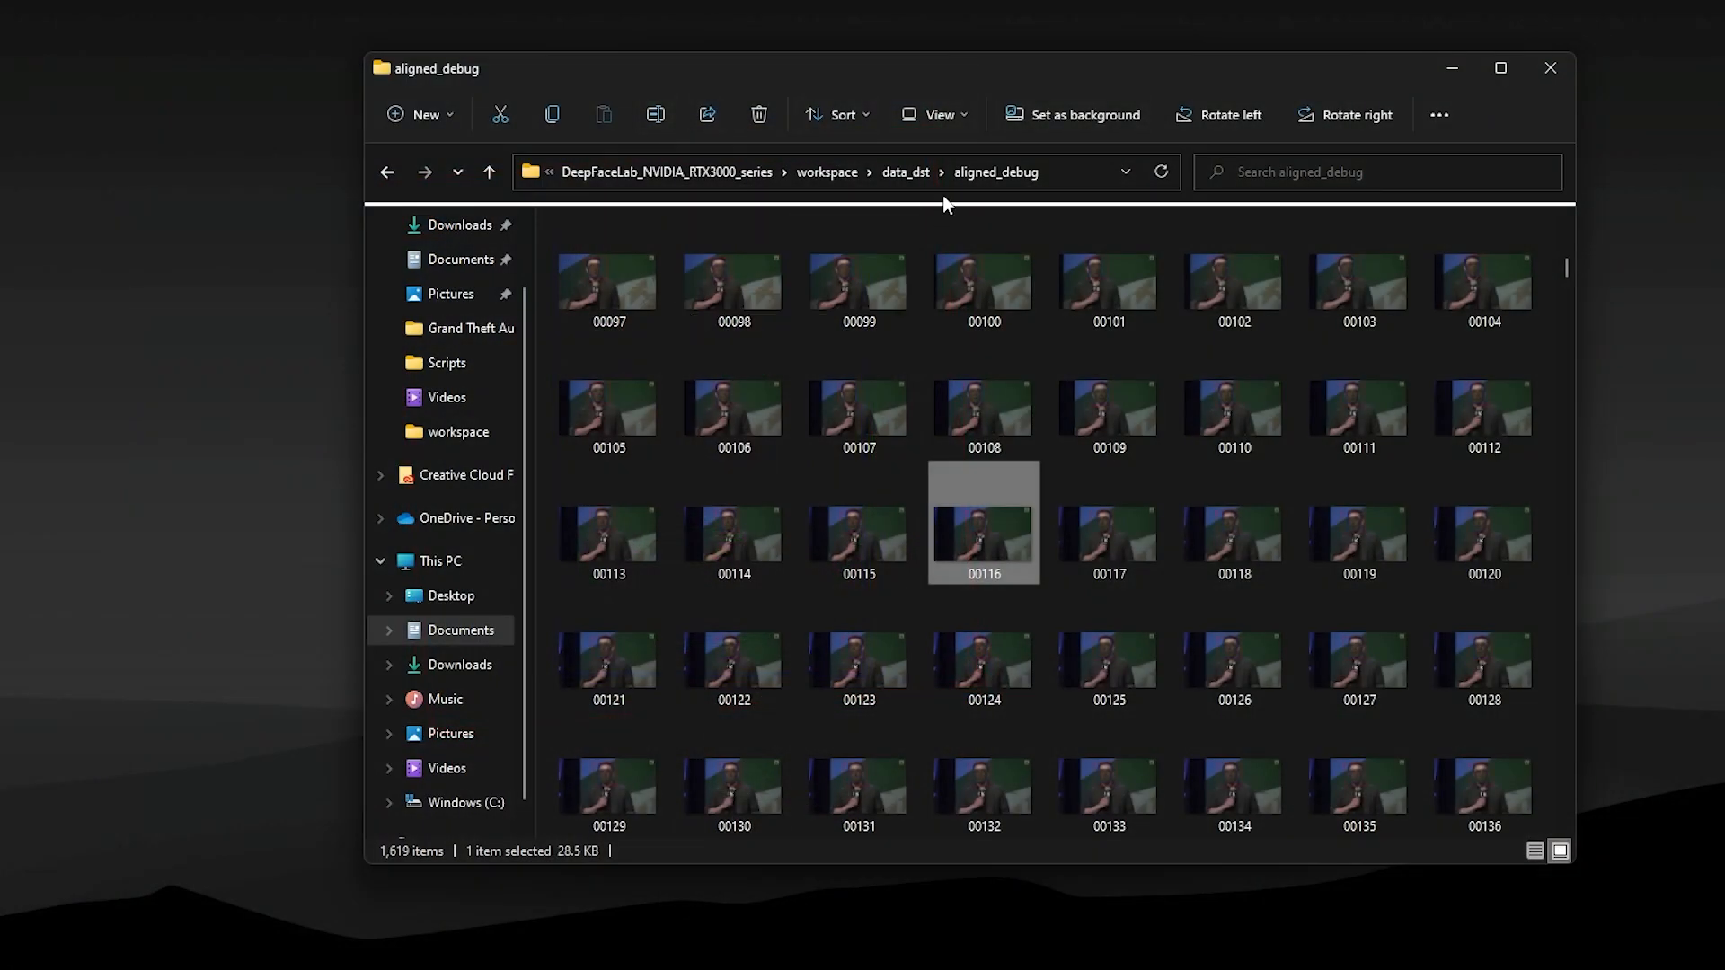
Step: Return to the batch file list in DeepFaceLab_NVIDIA_RTX3000_series and locate the 5.XSeg mask batch files
{"action": "left_click", "coordinate": [906, 172]}
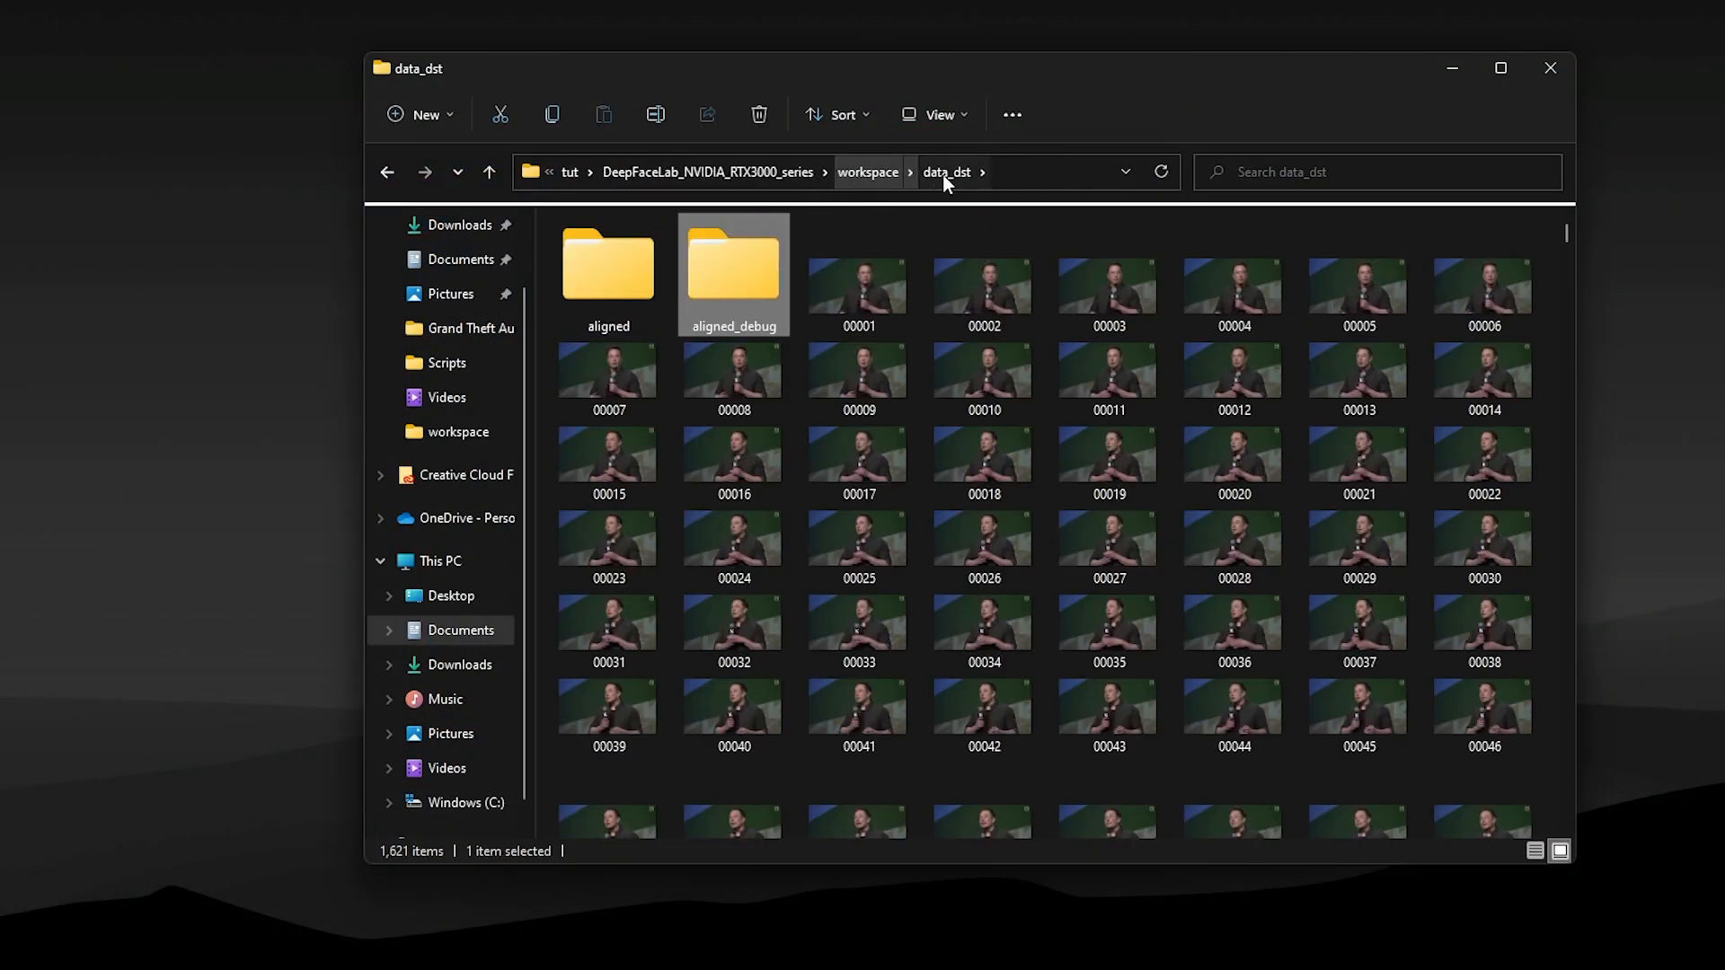
{"action": "left_click", "coordinate": [894, 173]}
{"action": "left_click", "coordinate": [841, 174]}
{"action": "scroll", "coordinate": [813, 474], "scroll_direction": "down", "scroll_amount": 4}
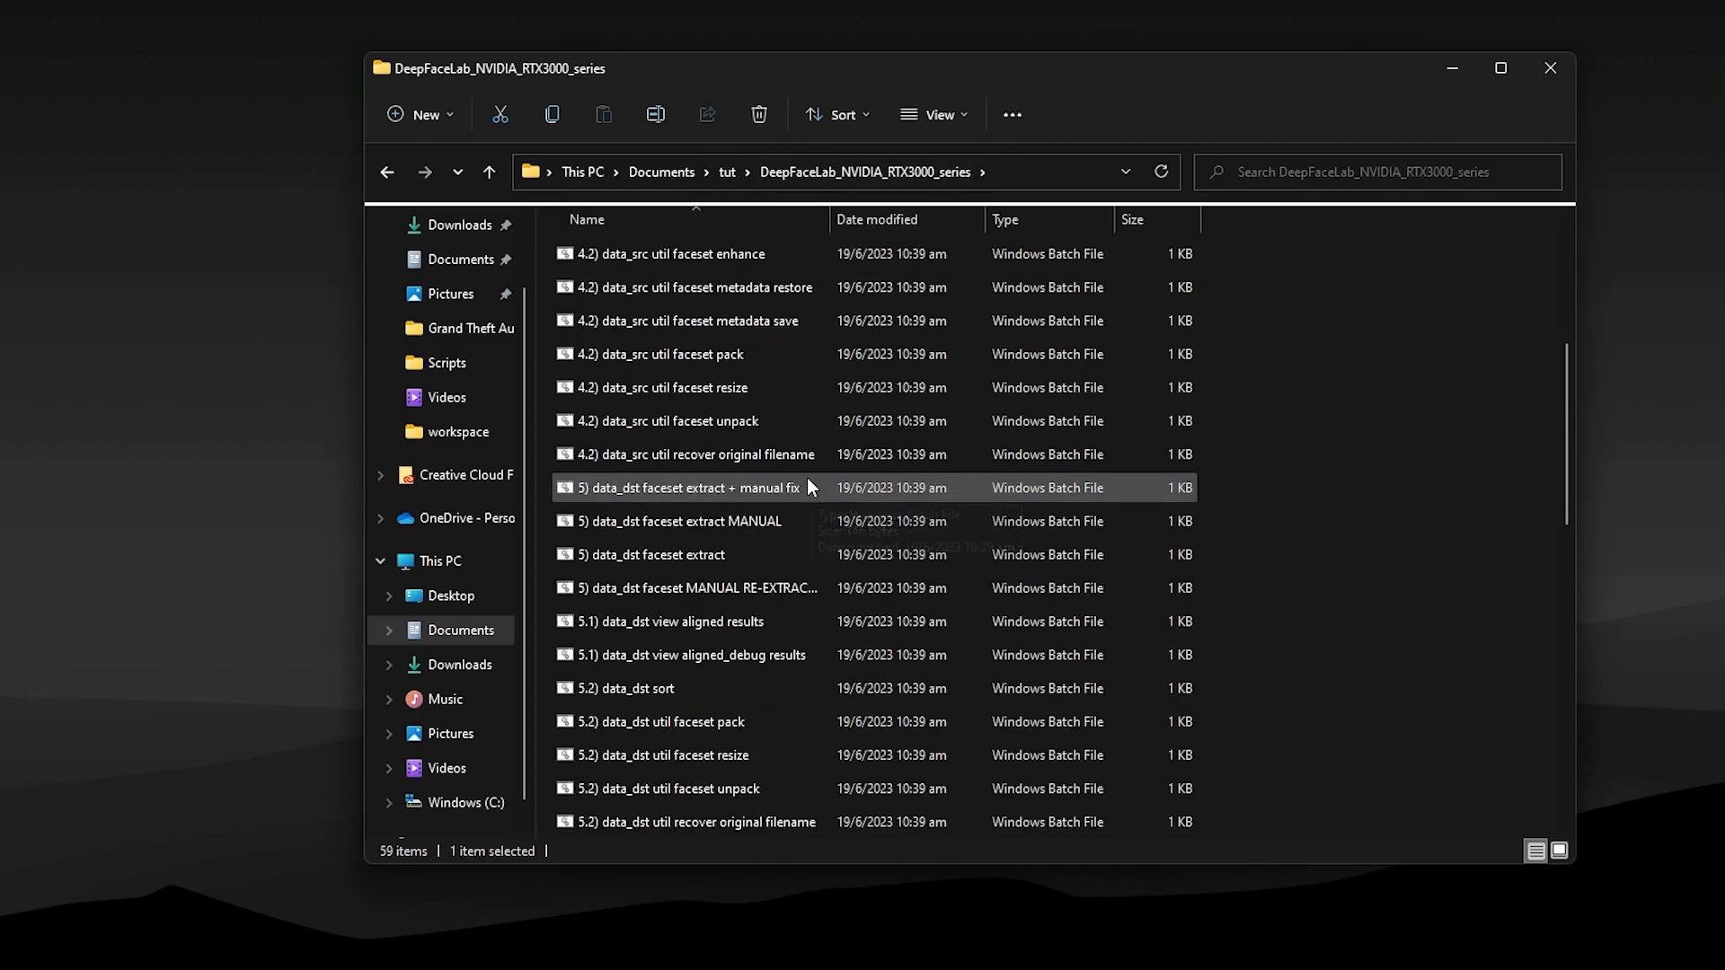
{"action": "scroll", "coordinate": [794, 626], "scroll_direction": "down", "scroll_amount": 2}
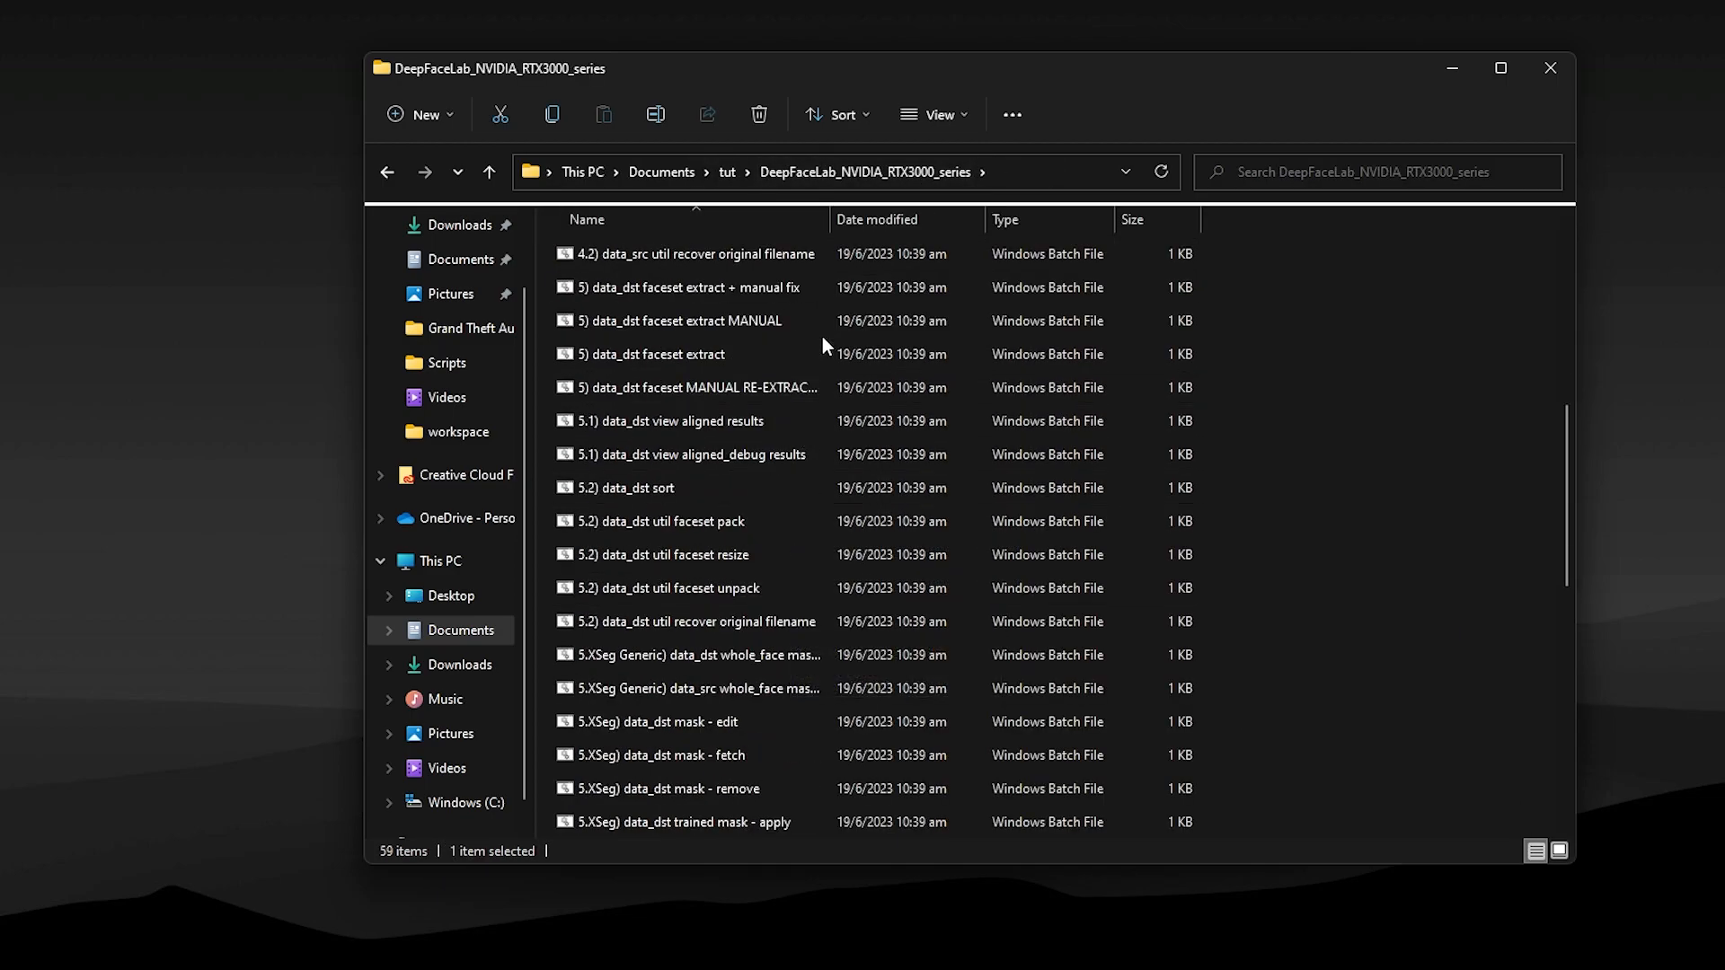
Step: Look through the XSeg mask, train and merge batch files in the DeepFaceLab_NVIDIA_RTX3000_series folder
{"action": "left_click", "coordinate": [724, 290]}
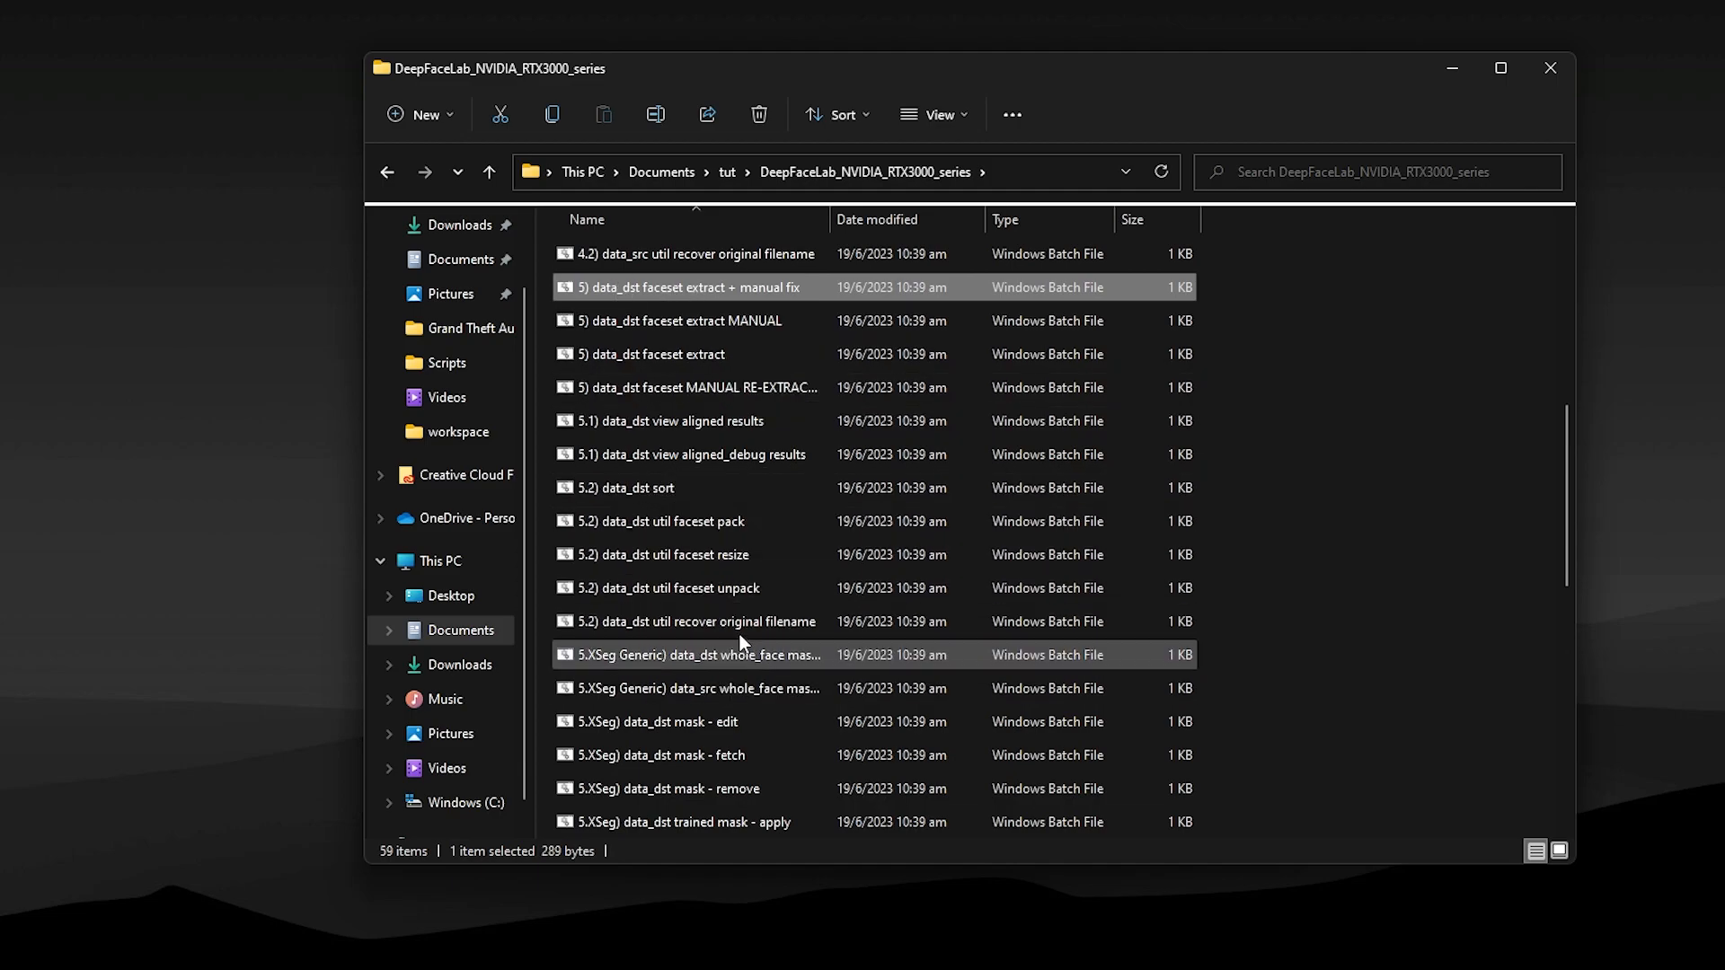
{"action": "scroll", "coordinate": [720, 628], "scroll_direction": "down", "scroll_amount": 1}
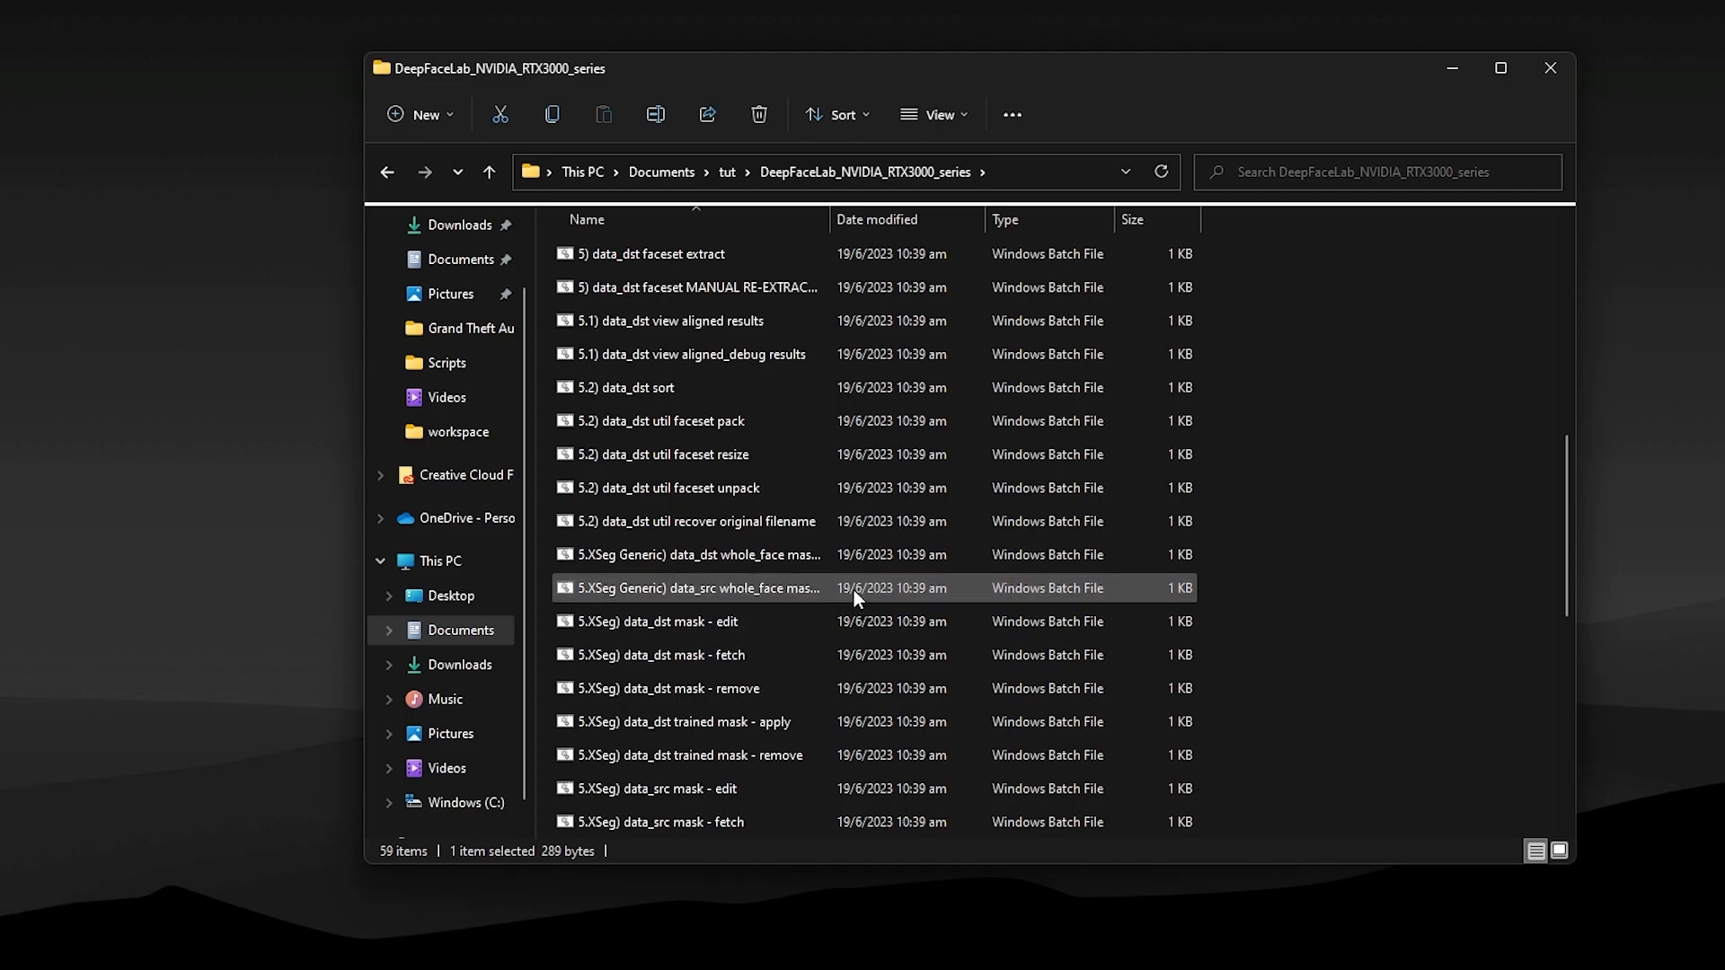
{"action": "scroll", "coordinate": [852, 593], "scroll_direction": "down", "scroll_amount": 2}
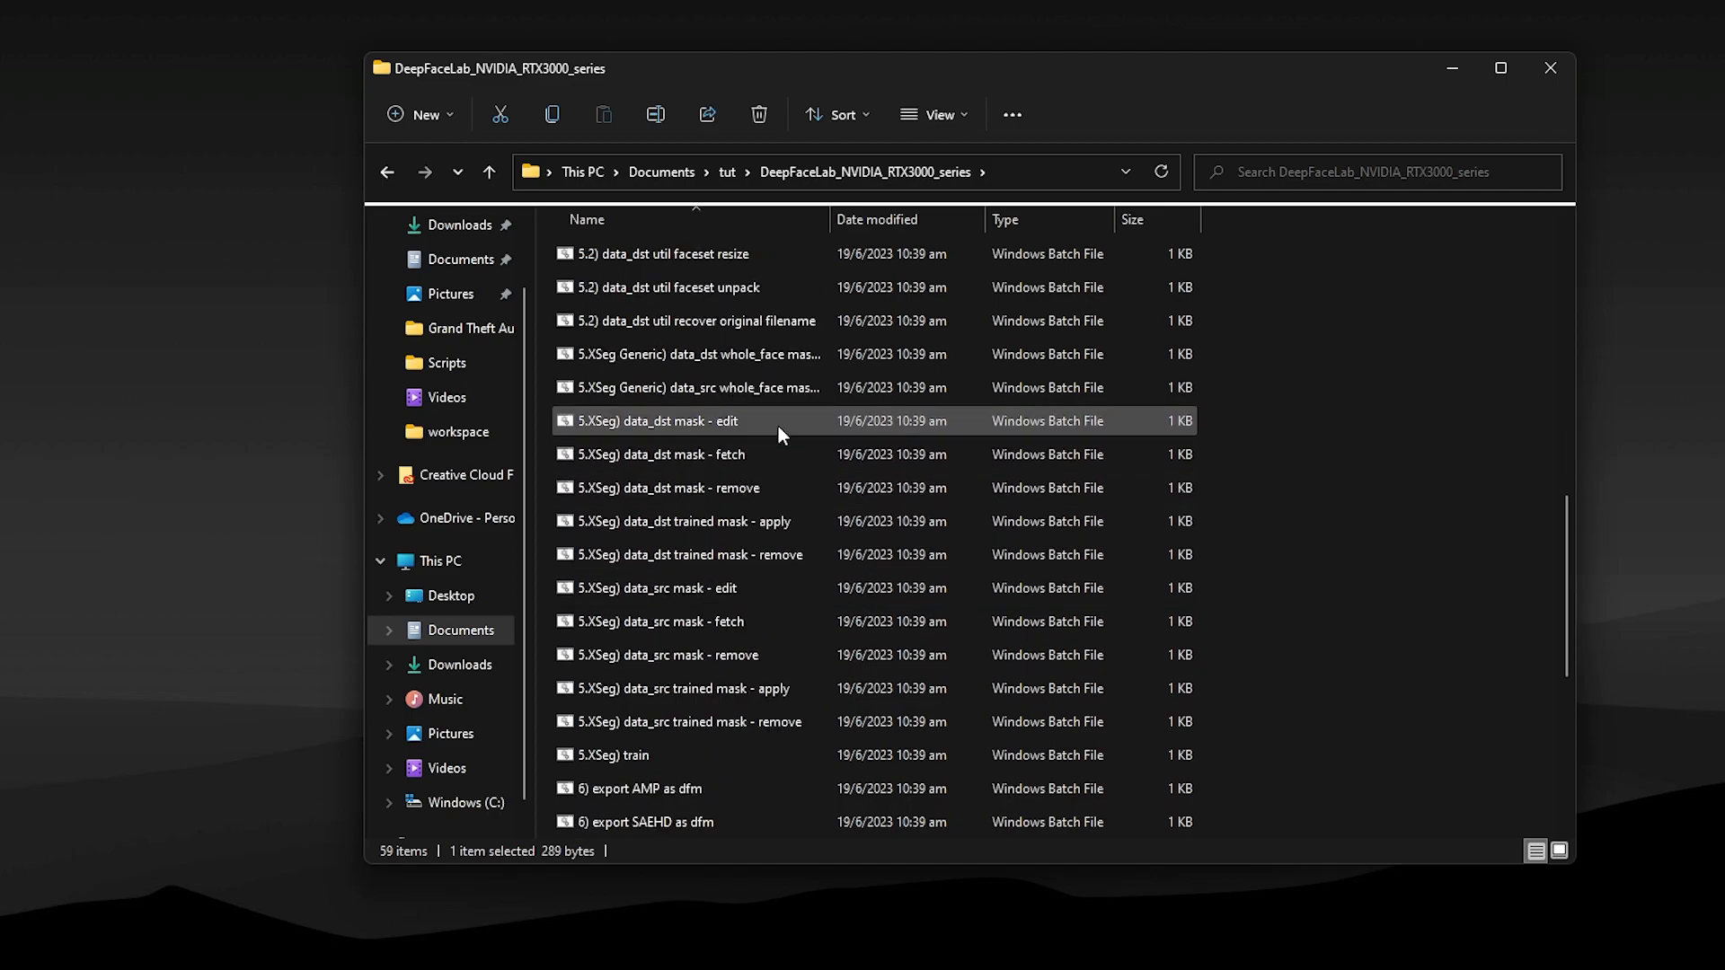
{"action": "scroll", "coordinate": [731, 395], "scroll_direction": "down", "scroll_amount": 2}
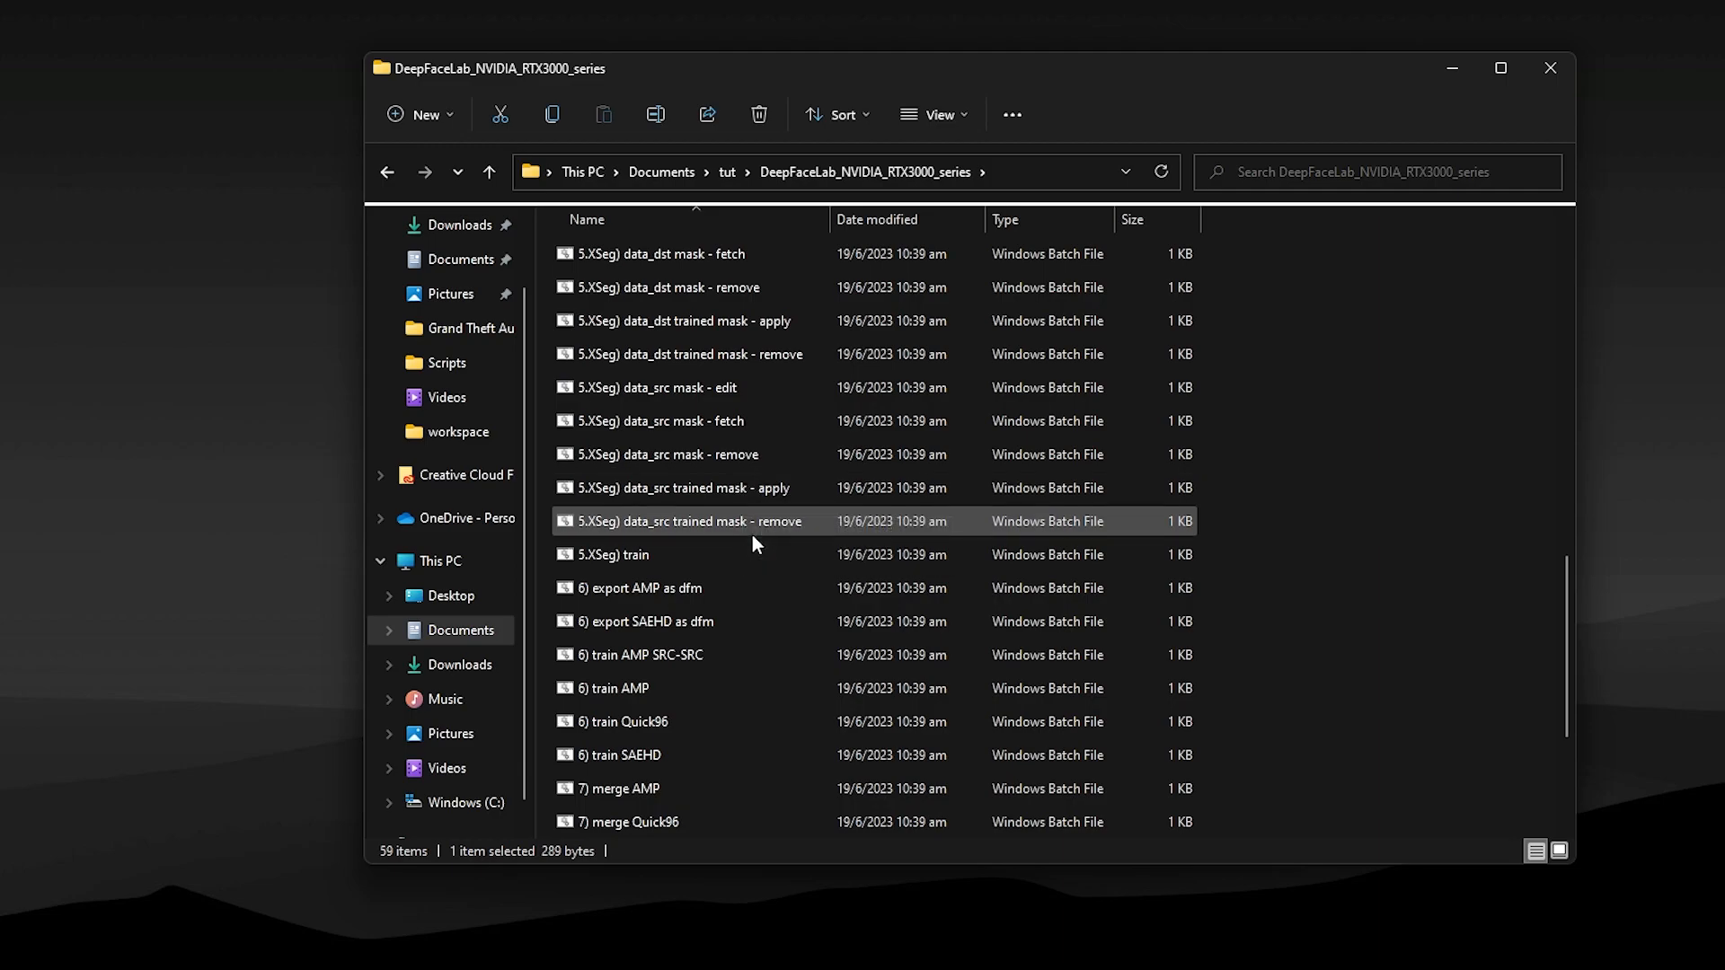
{"action": "scroll", "coordinate": [749, 535], "scroll_direction": "up", "scroll_amount": 1}
{"action": "scroll", "coordinate": [792, 608], "scroll_direction": "up", "scroll_amount": 2}
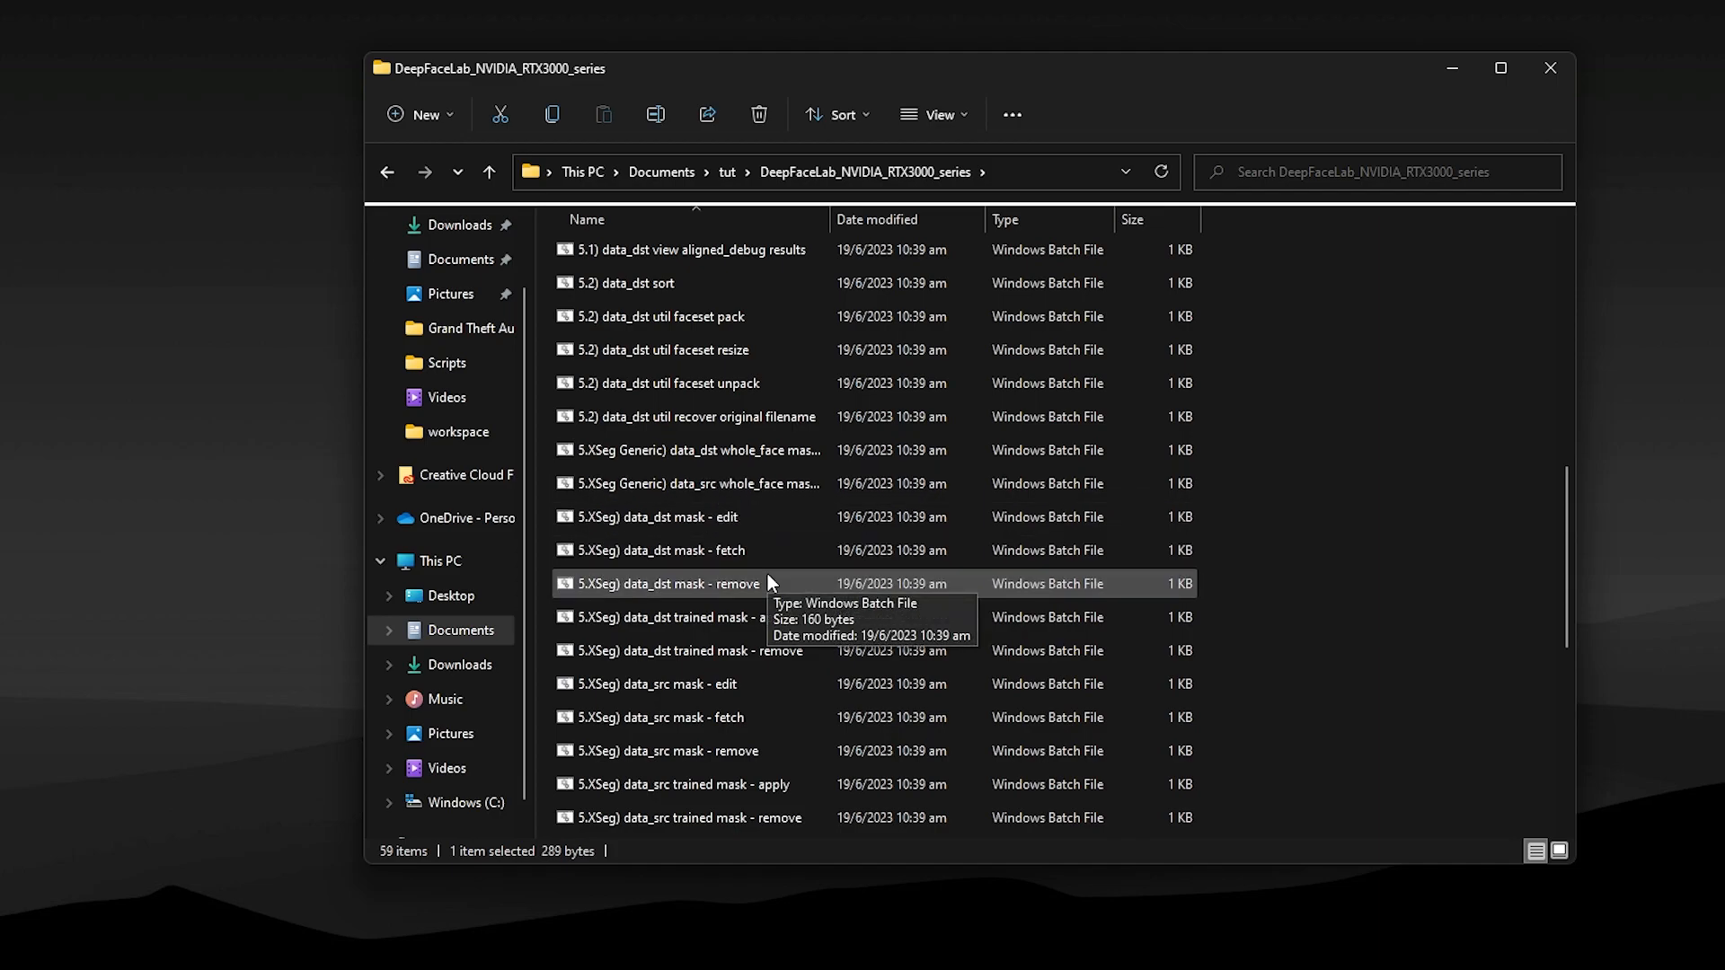
{"action": "scroll", "coordinate": [768, 576], "scroll_direction": "down", "scroll_amount": 2}
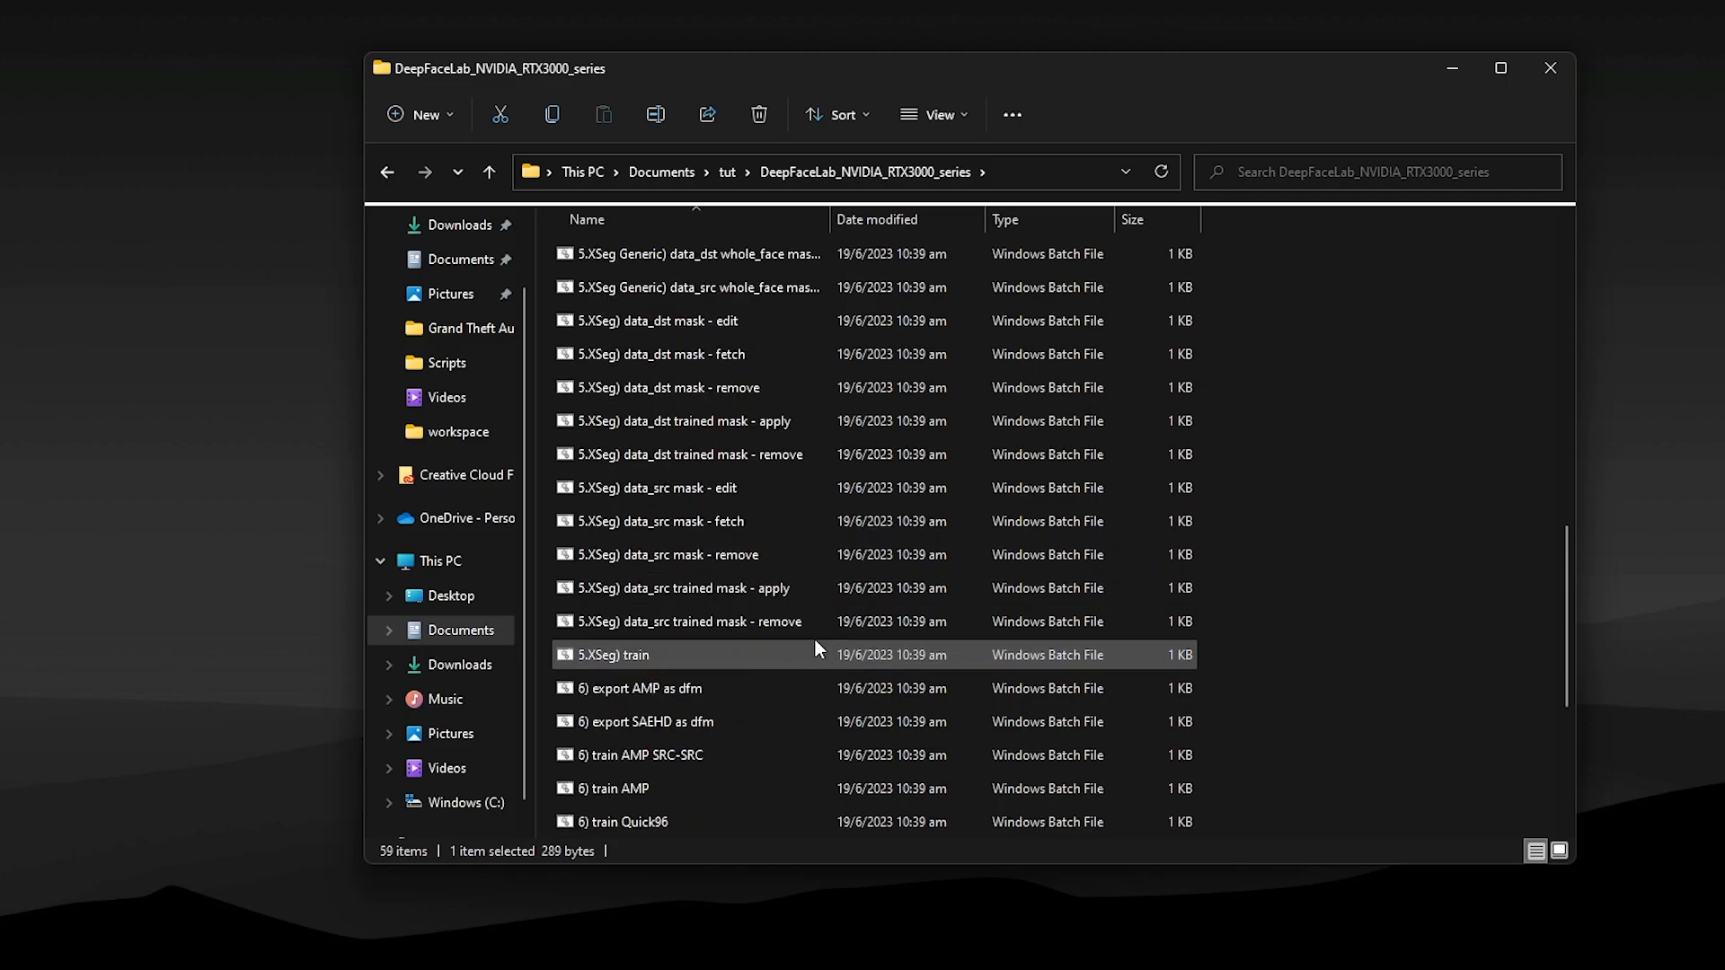
{"action": "scroll", "coordinate": [804, 629], "scroll_direction": "down", "scroll_amount": 2}
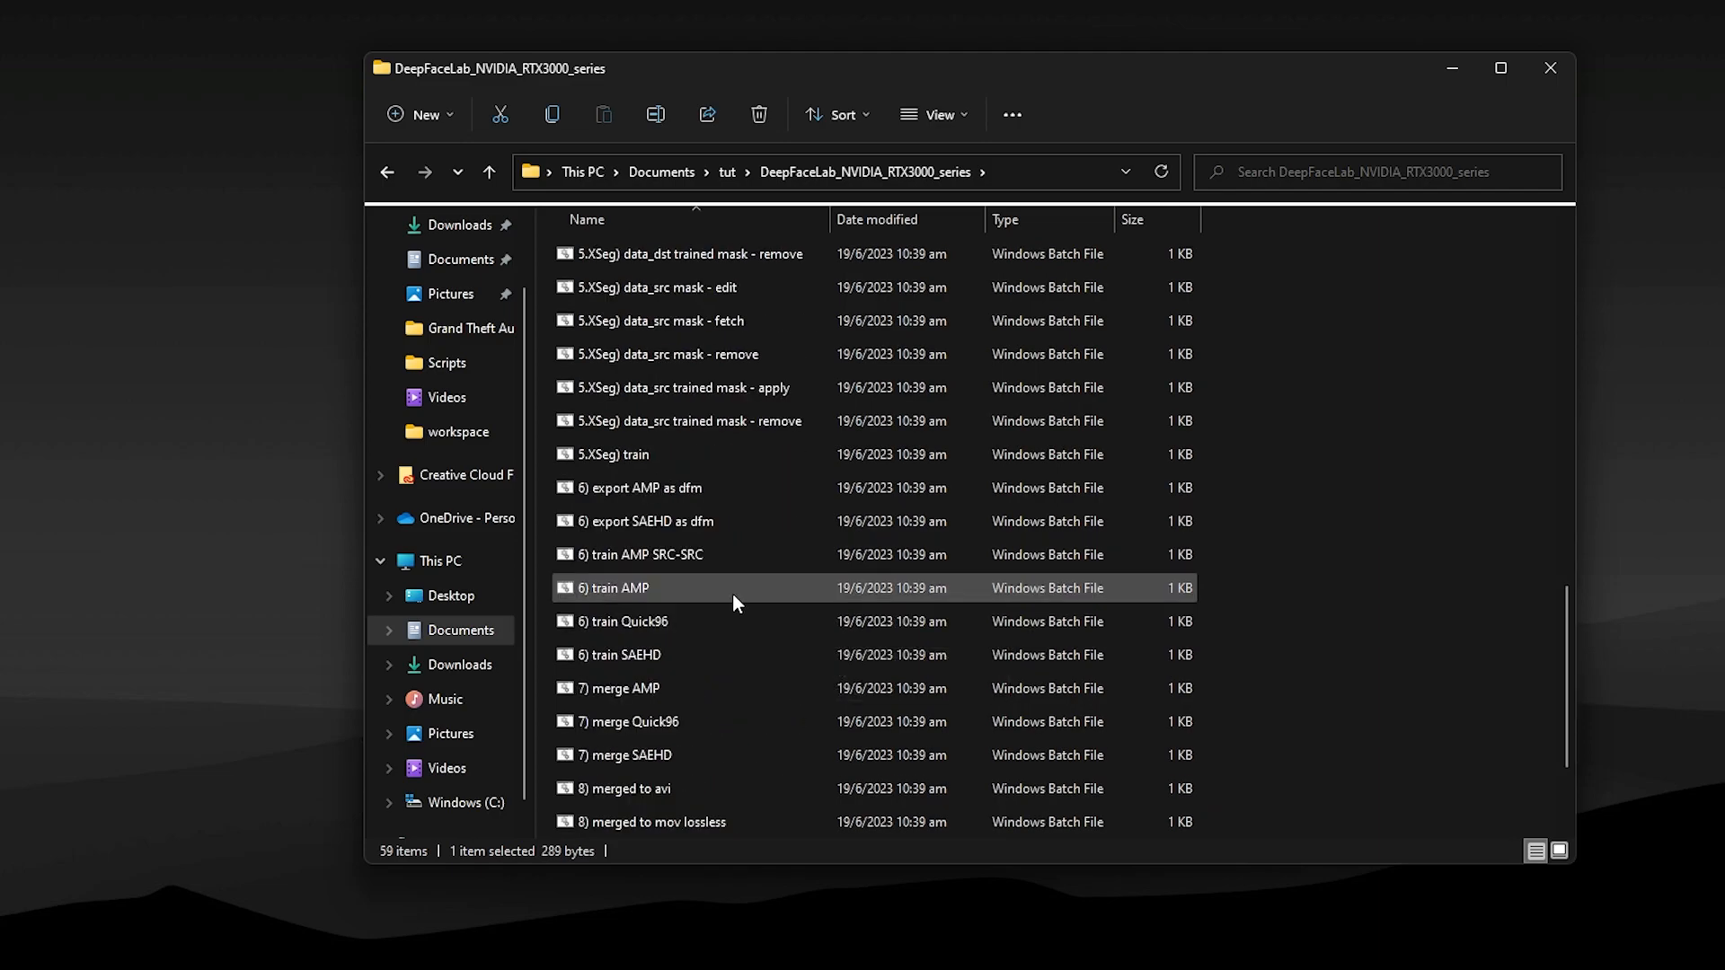
Step: Launch the 6) train SAEHD batch file and name the new model aiovo
{"action": "left_click", "coordinate": [742, 656]}
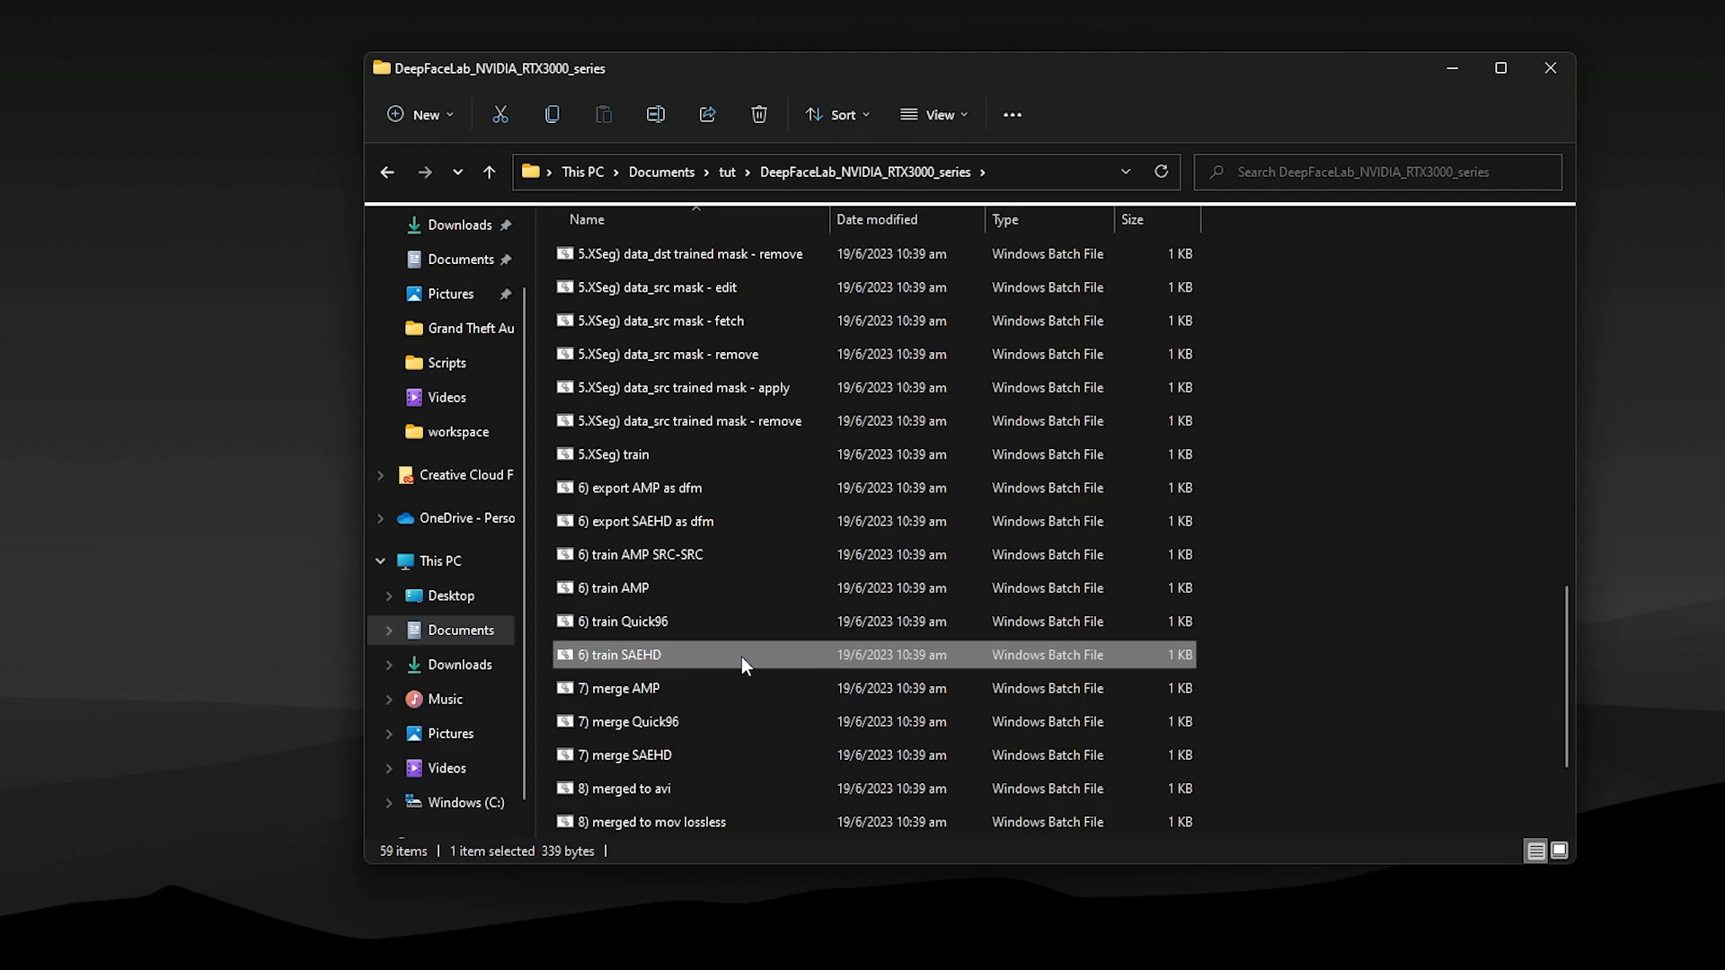
{"action": "double_click", "coordinate": [671, 656]}
{"action": "left_click_drag", "start_coordinate": [235, 106], "coordinate": [692, 248]}
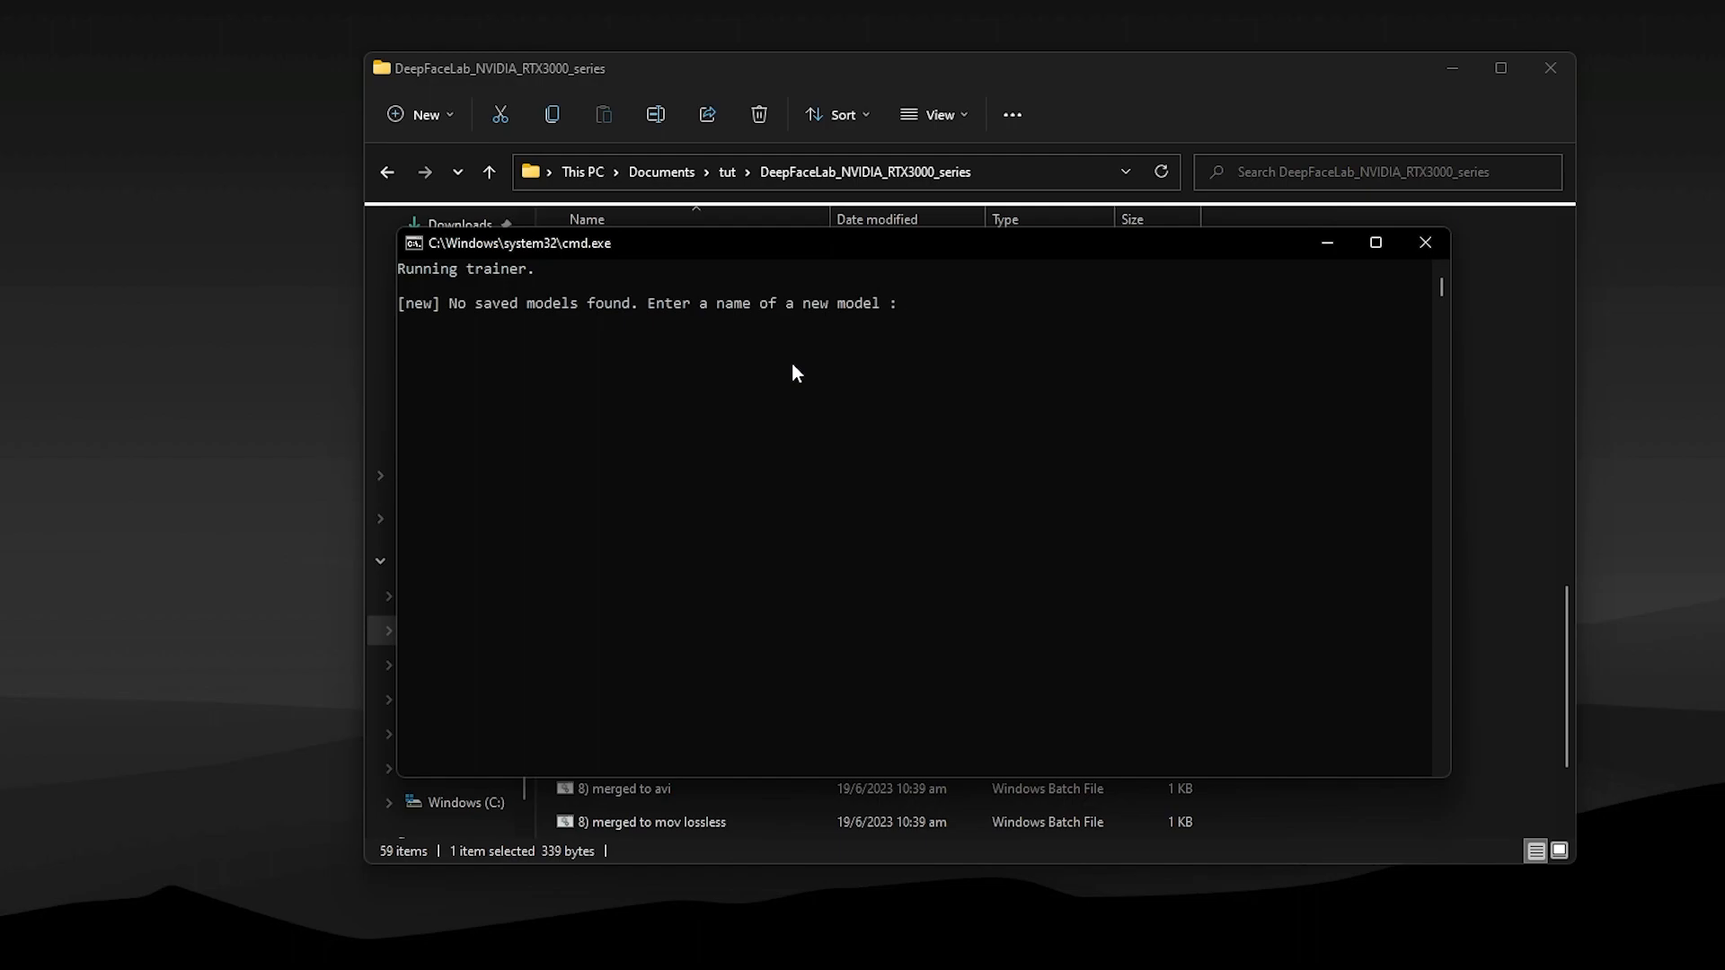
{"action": "type", "text": "aiovo"}
{"action": "key", "text": "Return"}
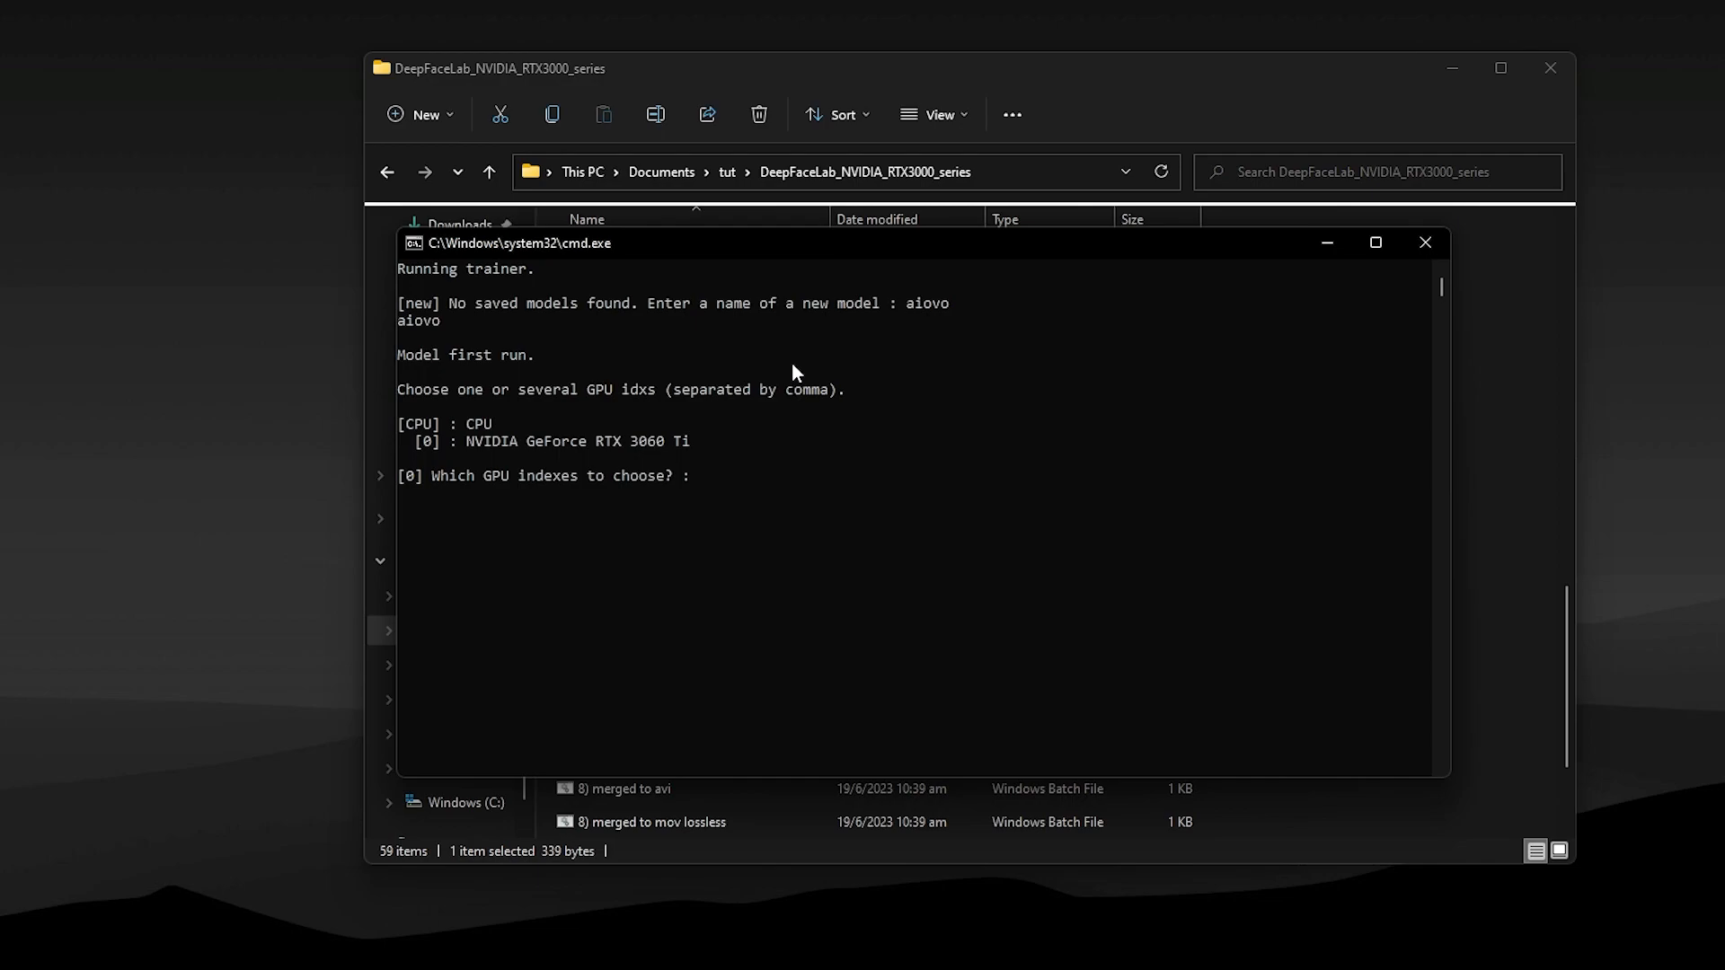
Step: Choose GPU 0, consult the preview history help, and keep autobackup at 0, preview history at n and target iteration at 0
{"action": "key", "text": "Return"}
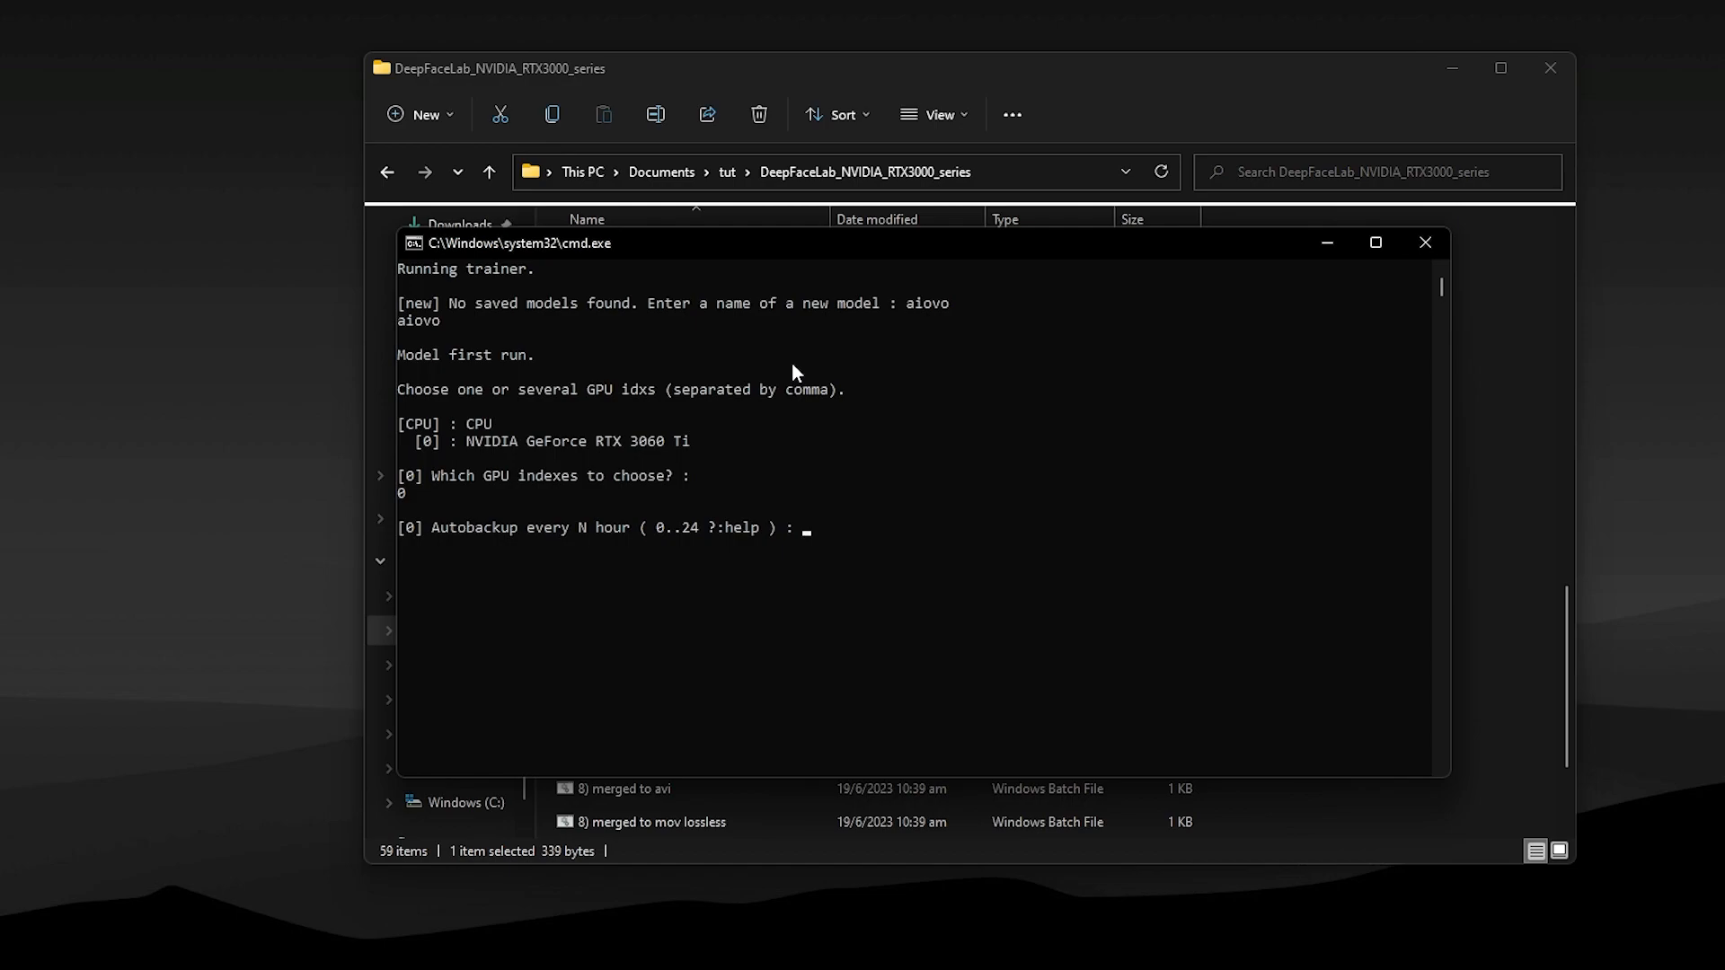
{"action": "key", "text": "Return"}
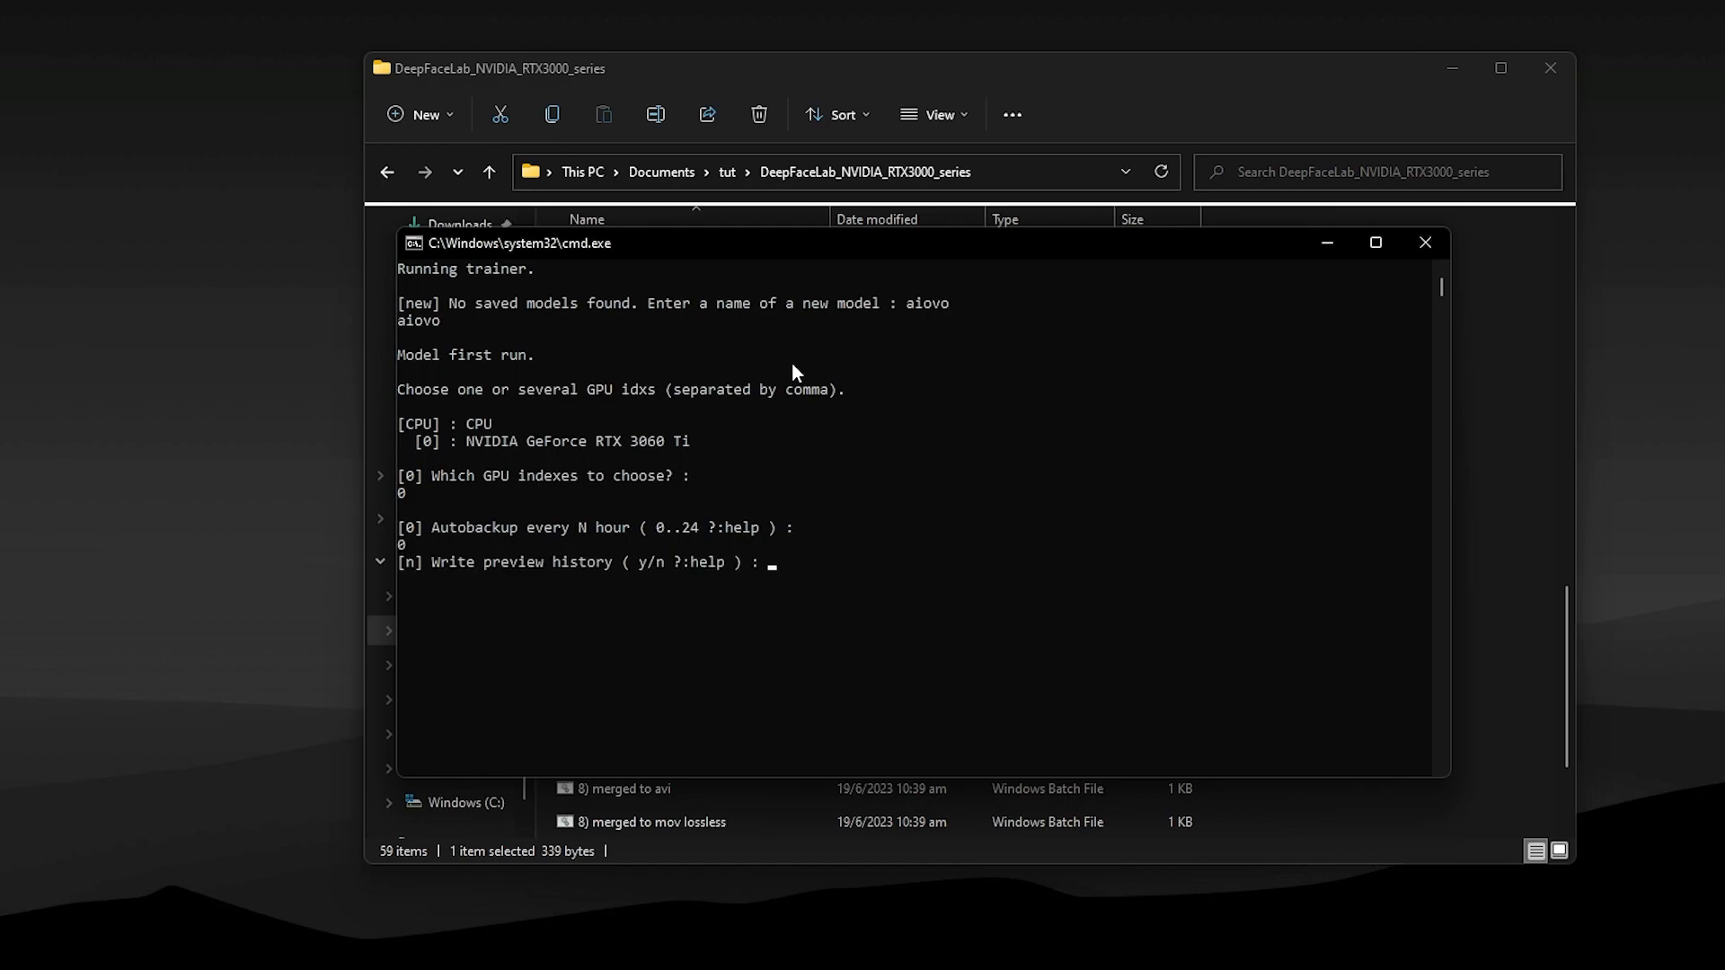
{"action": "type", "text": "?"}
{"action": "key", "text": "Return"}
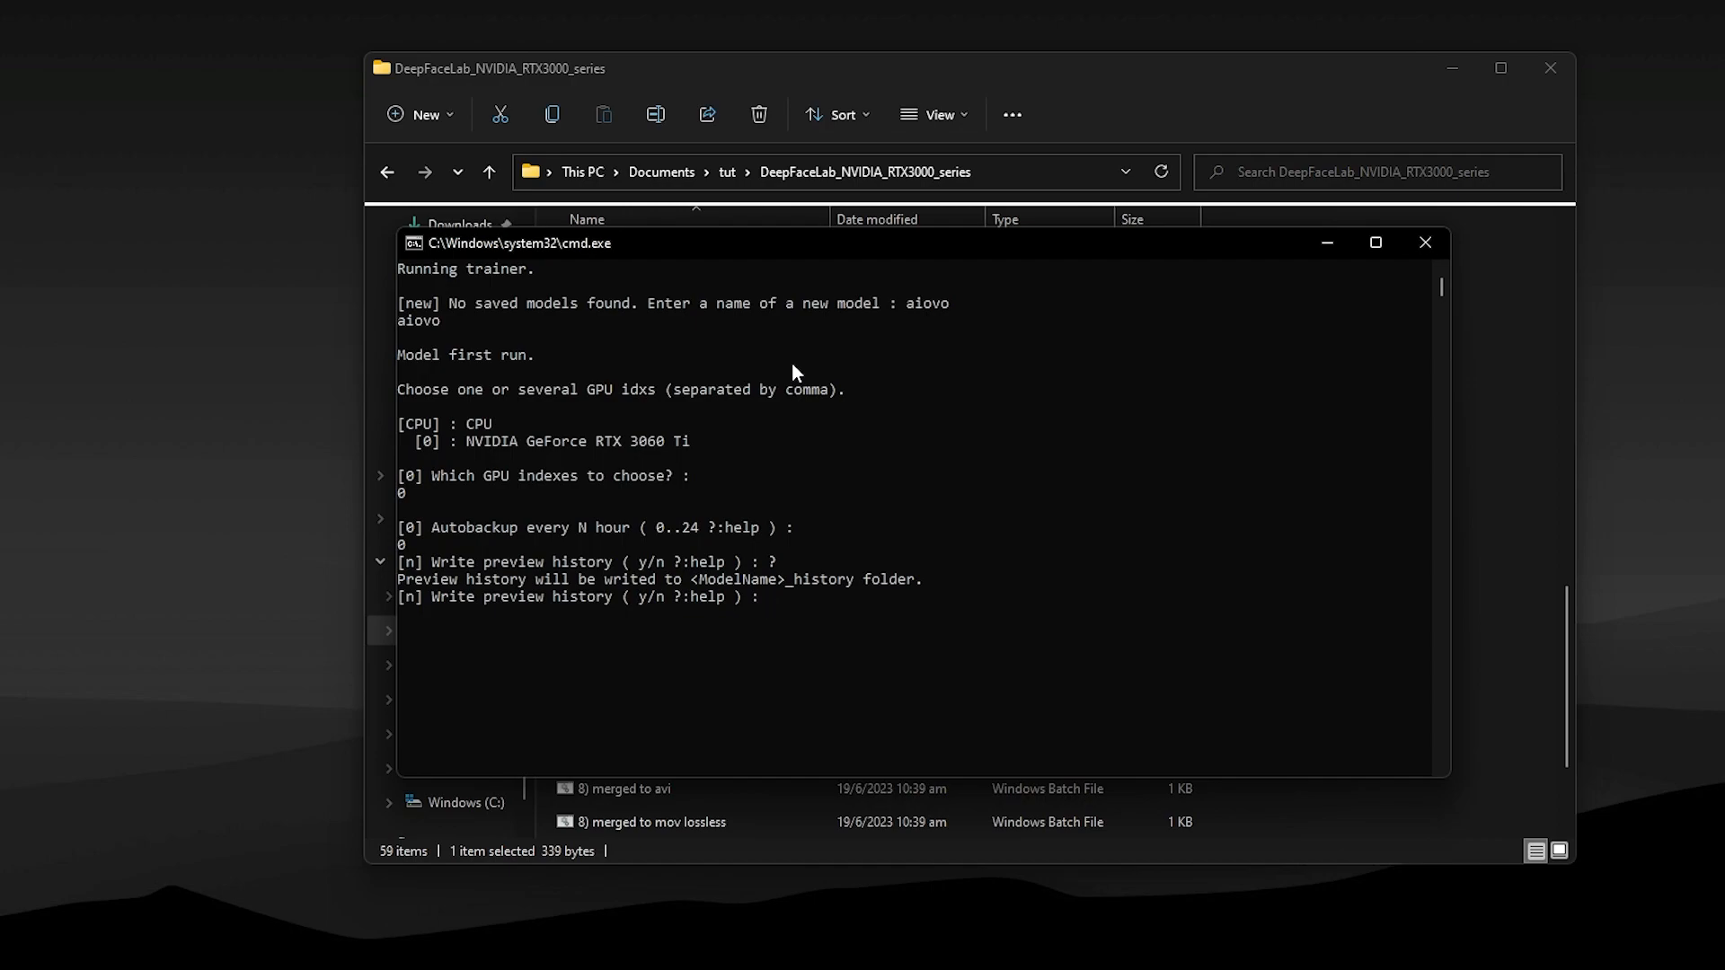
{"action": "key", "text": "Return"}
{"action": "key", "text": "Return"}
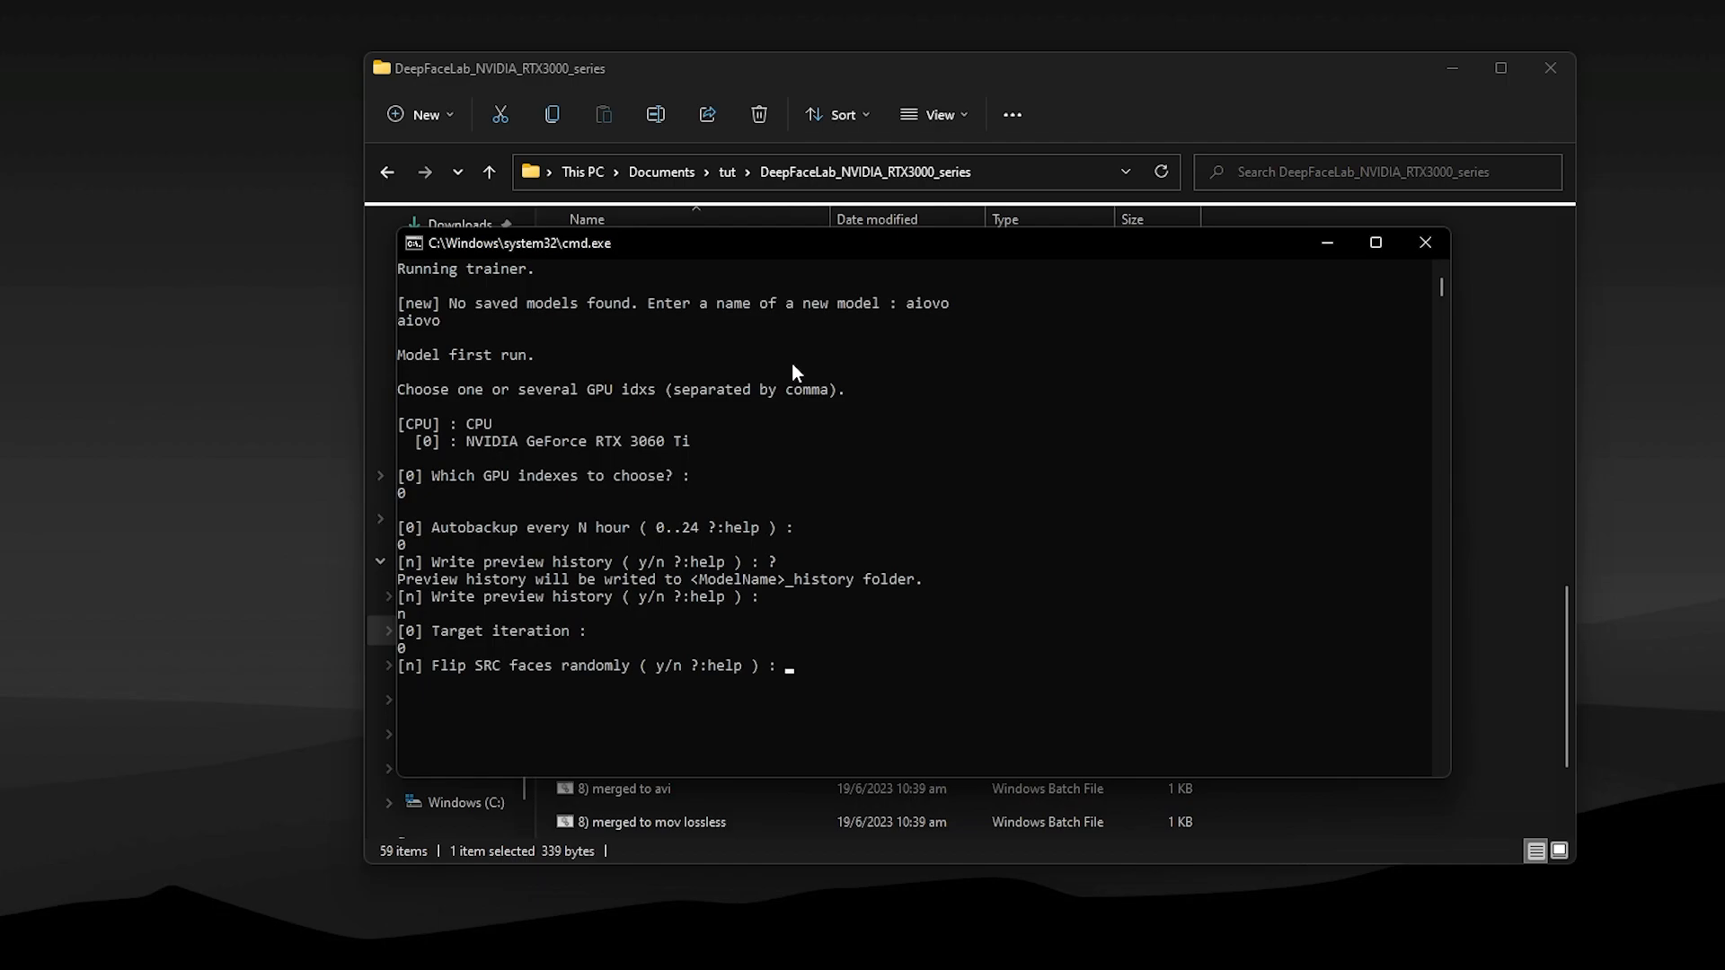
Step: Enable random flipping of the SRC faces and disable random flipping of the DST faces
{"action": "type", "text": "y"}
{"action": "key", "text": "Return"}
{"action": "type", "text": "ndomly ( y/n ?:help ) : n"}
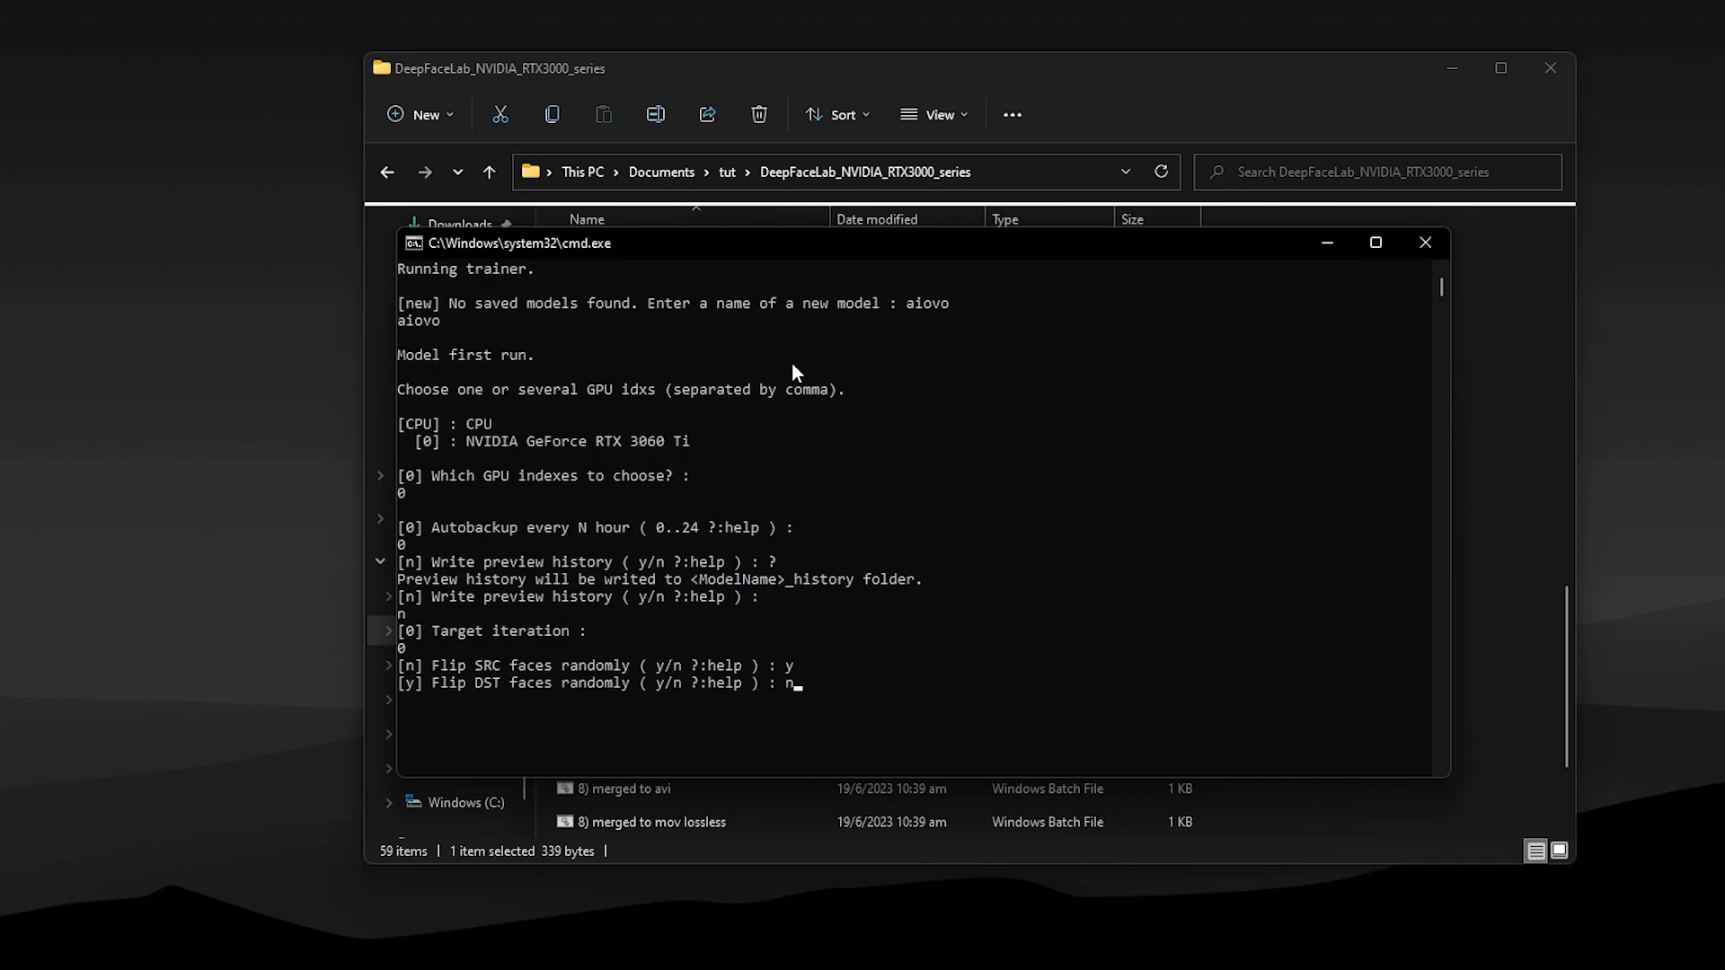
{"action": "key", "text": "Return"}
Step: Set the batch size to 4 and accept the default resolution of 128 and face type f
{"action": "type", "text": "4"}
{"action": "key", "text": "Return"}
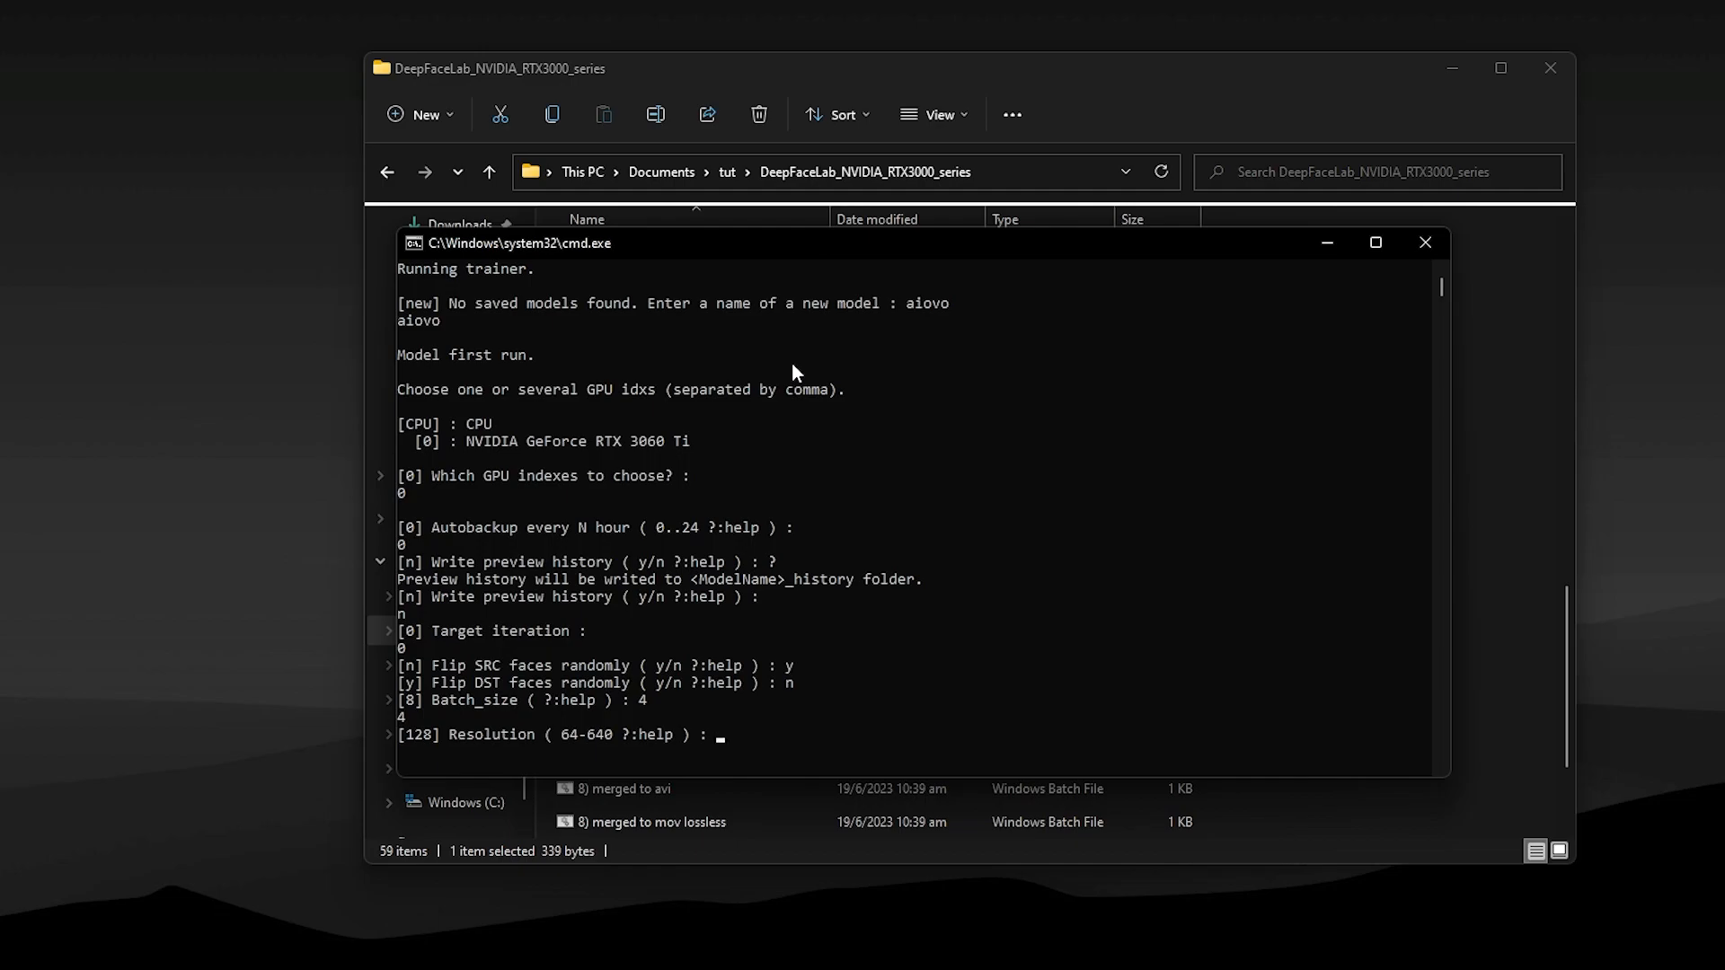
{"action": "key", "text": "Return"}
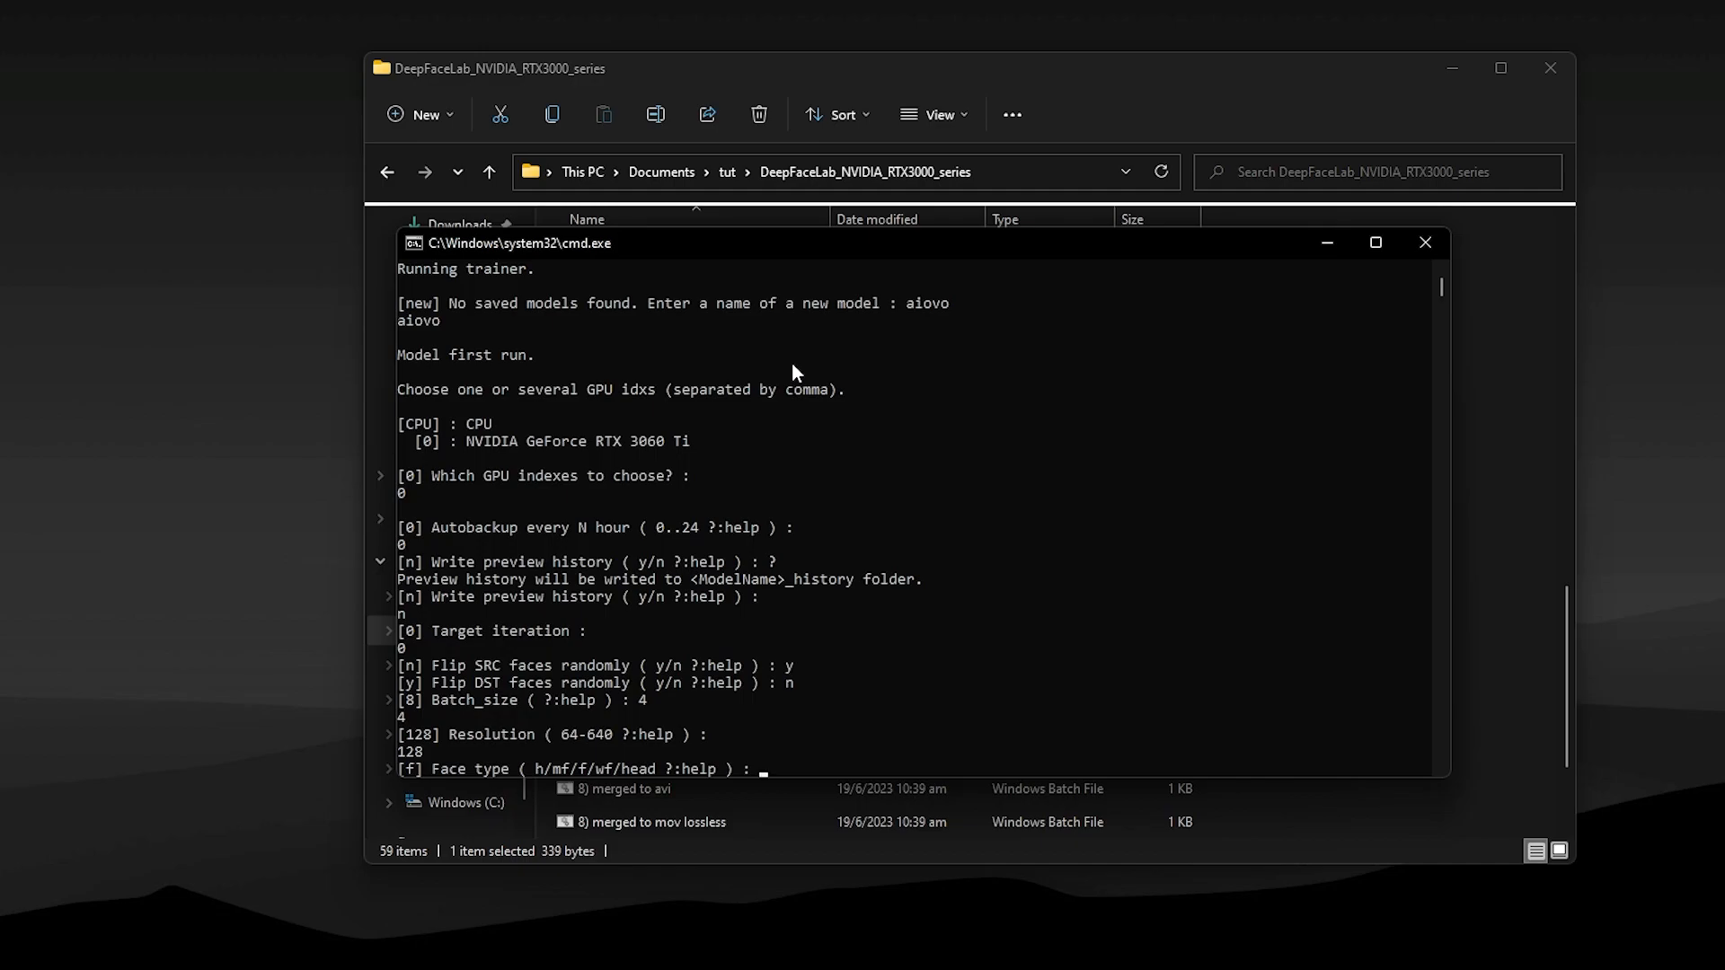
{"action": "key", "text": "Return"}
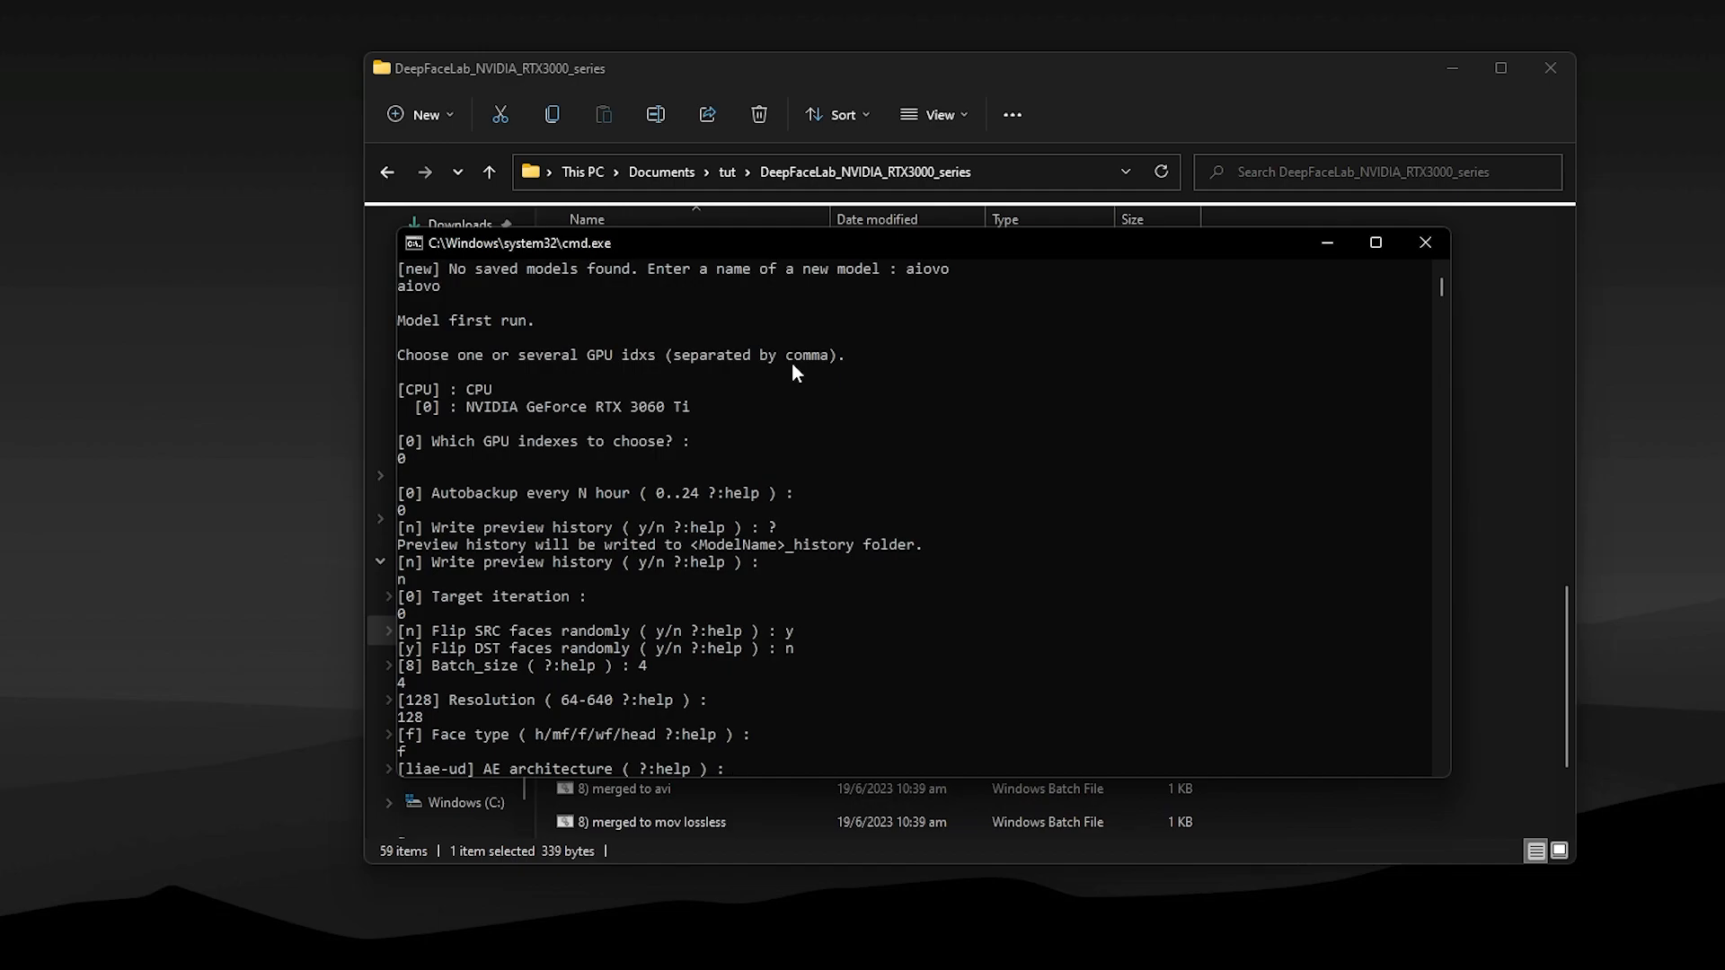
Step: Read the AE architecture help and set the architecture to df-udt
{"action": "type", "text": "?"}
{"action": "key", "text": "Return"}
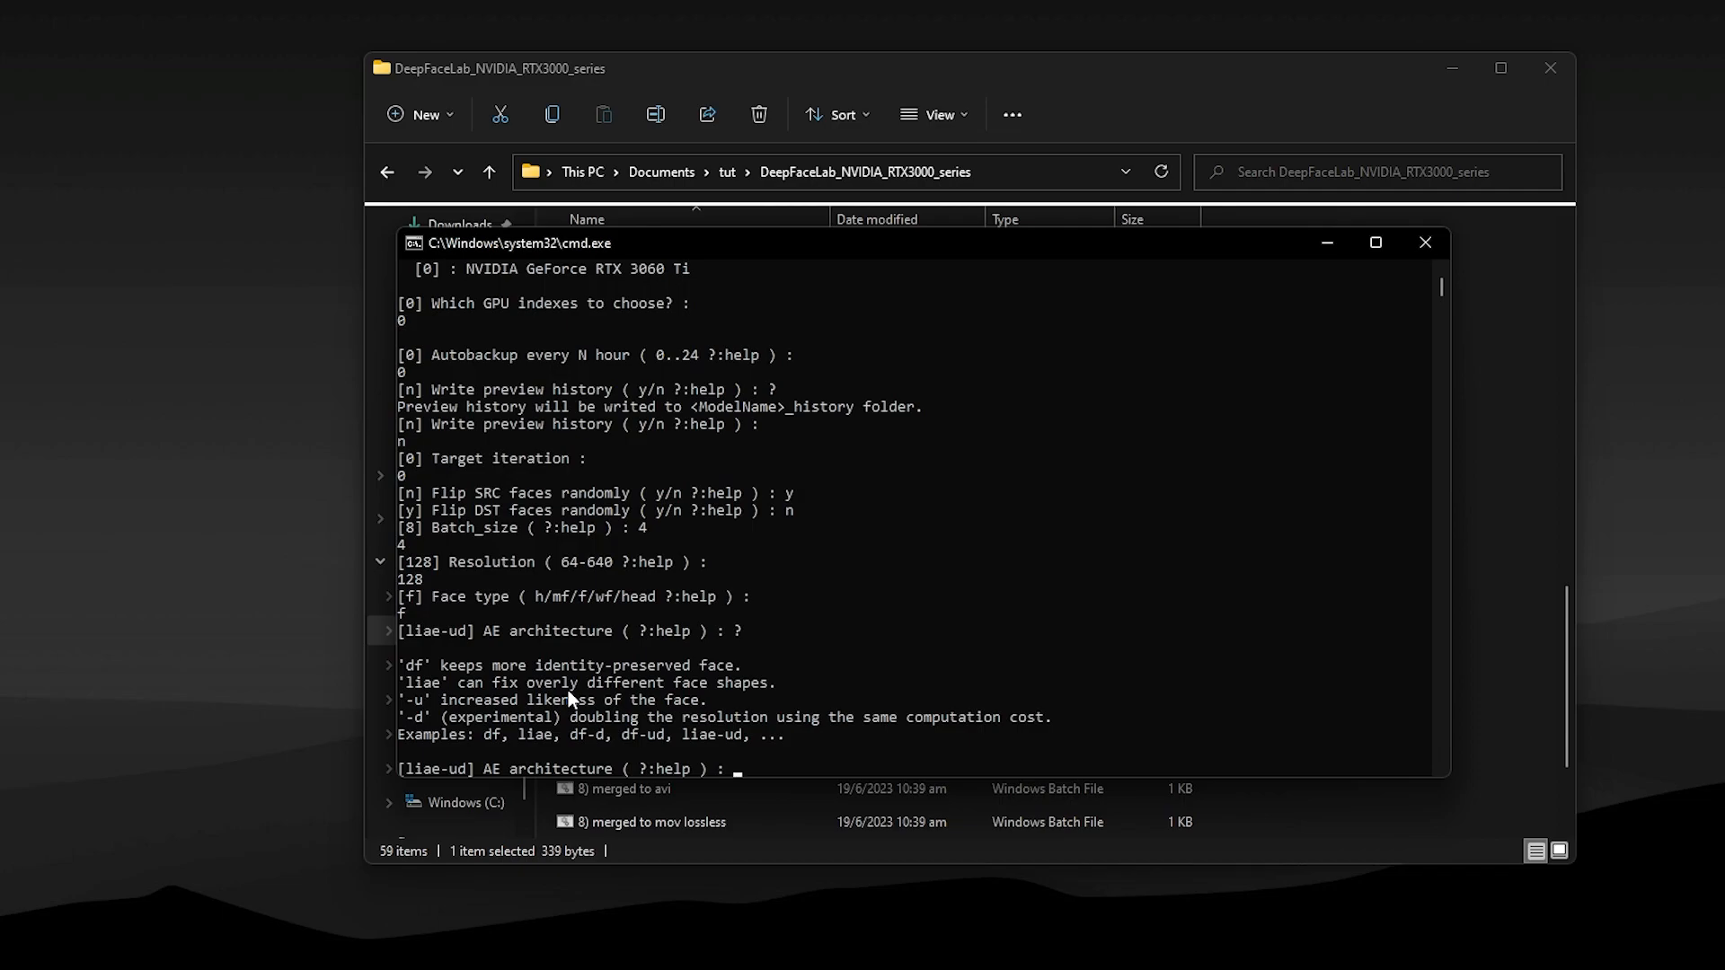
{"action": "type", "text": "df-udt"}
{"action": "key", "text": "Return"}
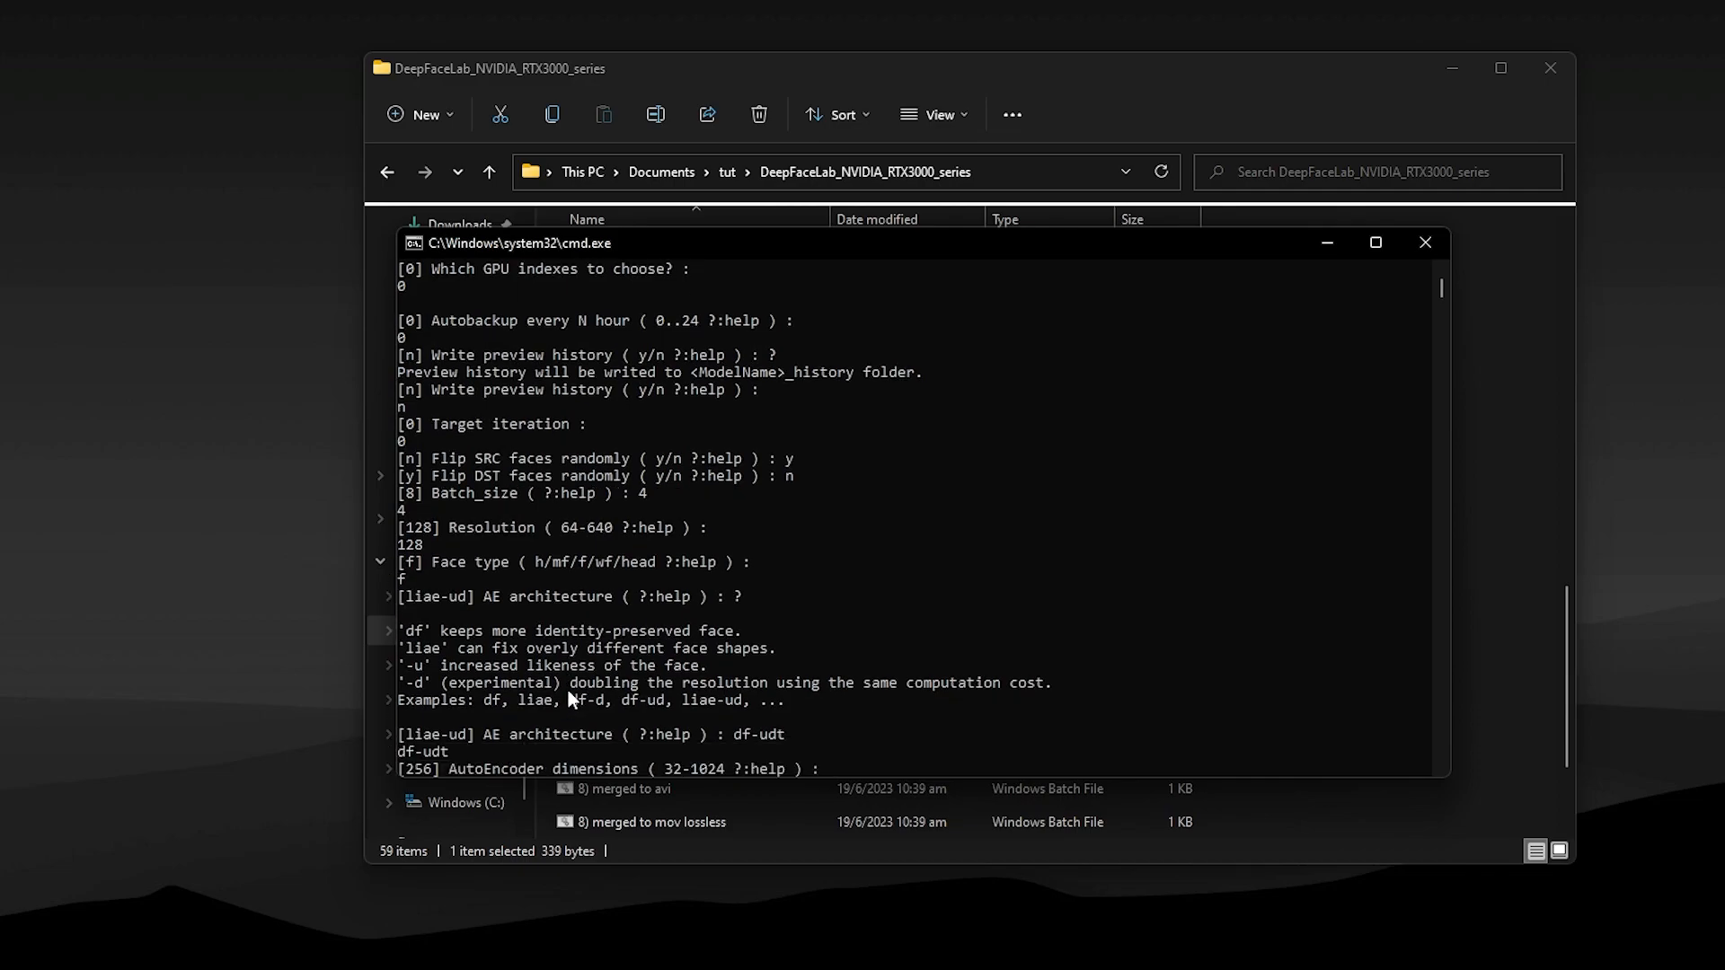
Step: Accept the default dimensions: AutoEncoder 256, encoder 64, decoder 64 and decoder mask 22
{"action": "key", "text": "Return"}
{"action": "key", "text": "Return"}
{"action": "key", "text": "Return"}
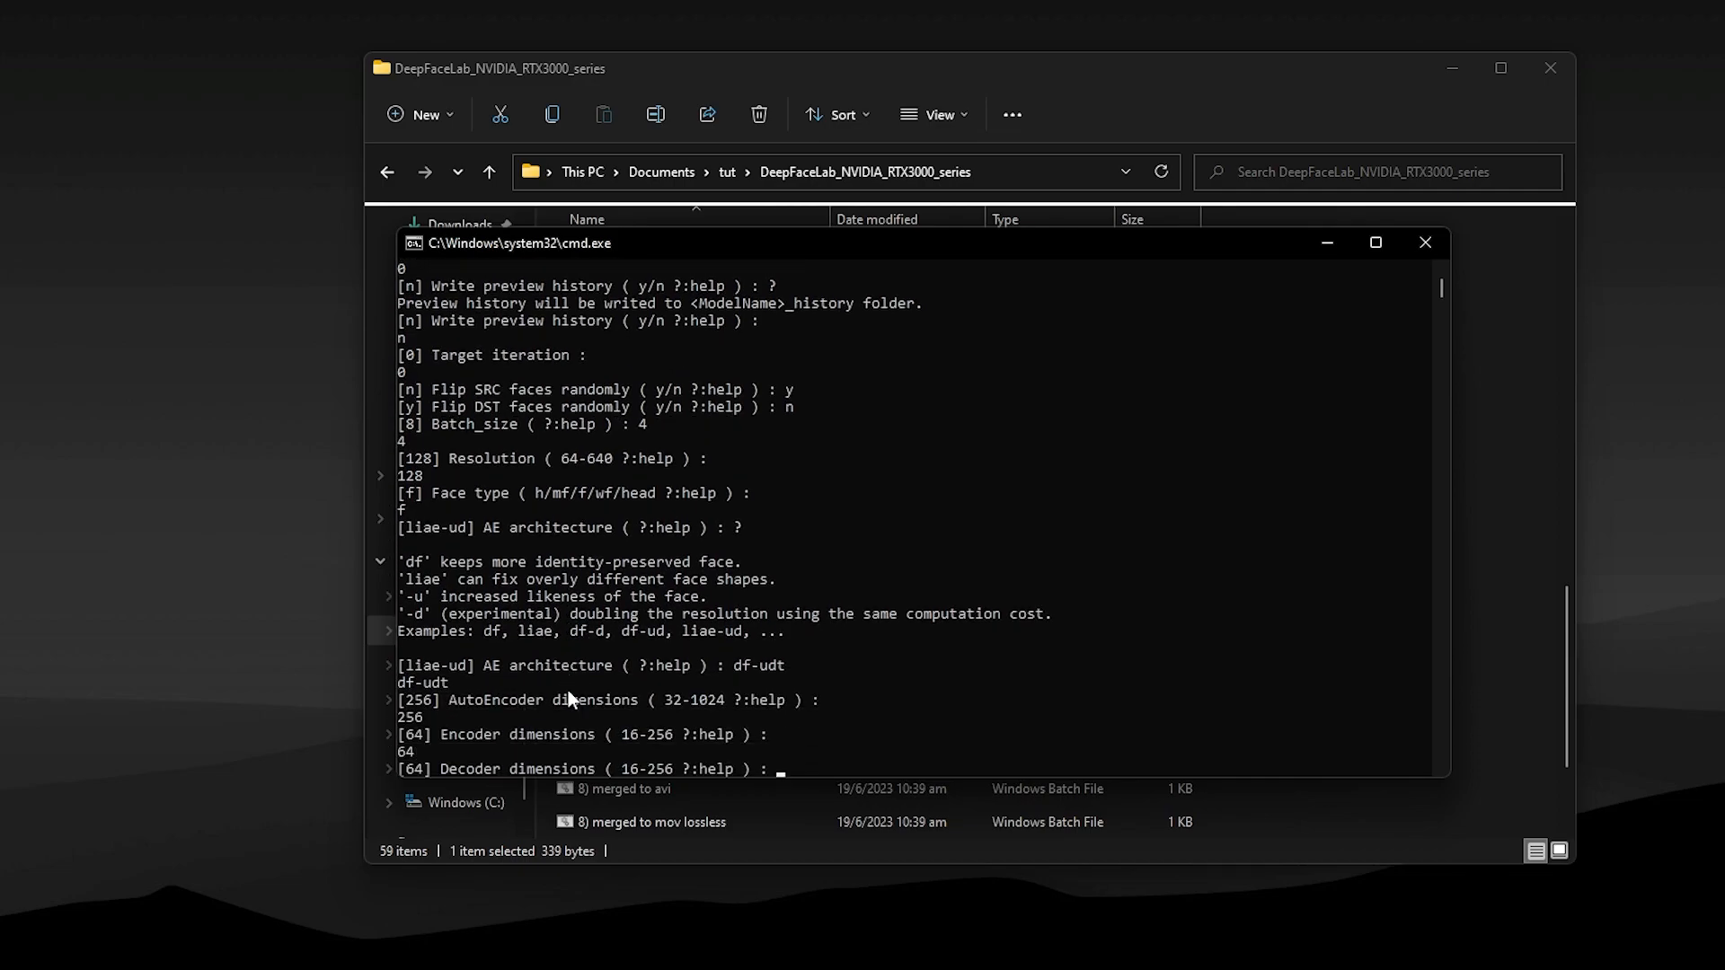
{"action": "key", "text": "Return"}
Step: Keep eyes and mouth priority, uniform yaw, mask blur and learning rate dropout off, with GPU placement and the AdaBelief optimizer on
{"action": "key", "text": "Return"}
{"action": "key", "text": "Return"}
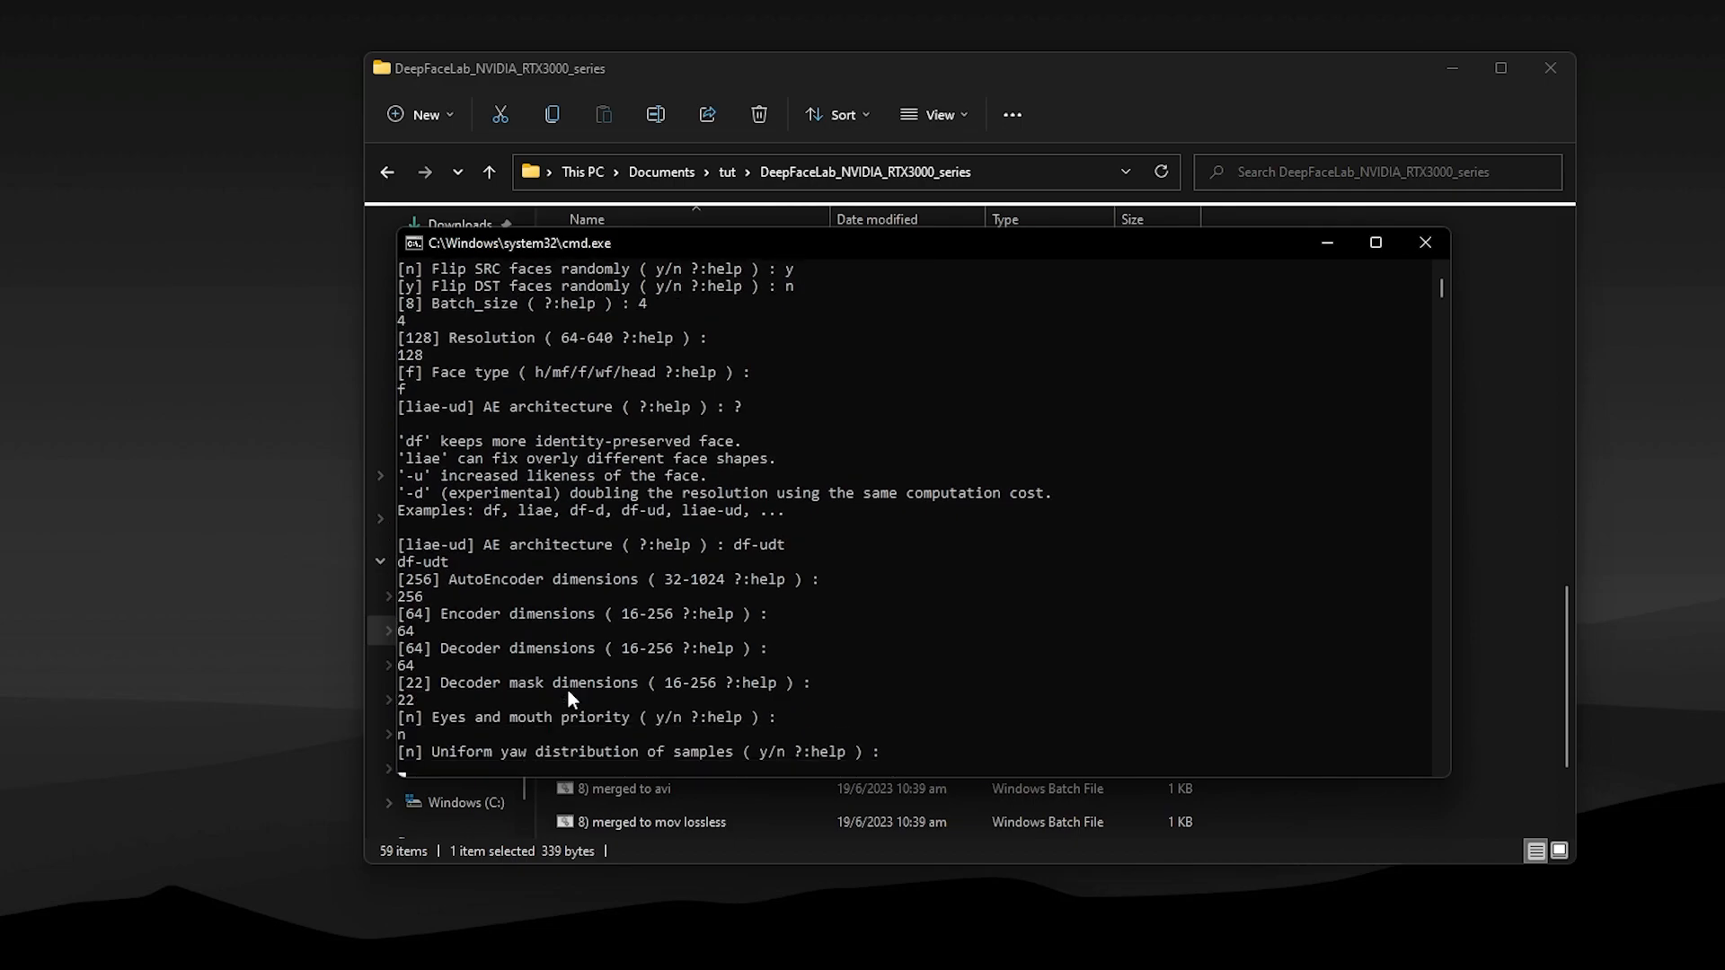
{"action": "key", "text": "Return"}
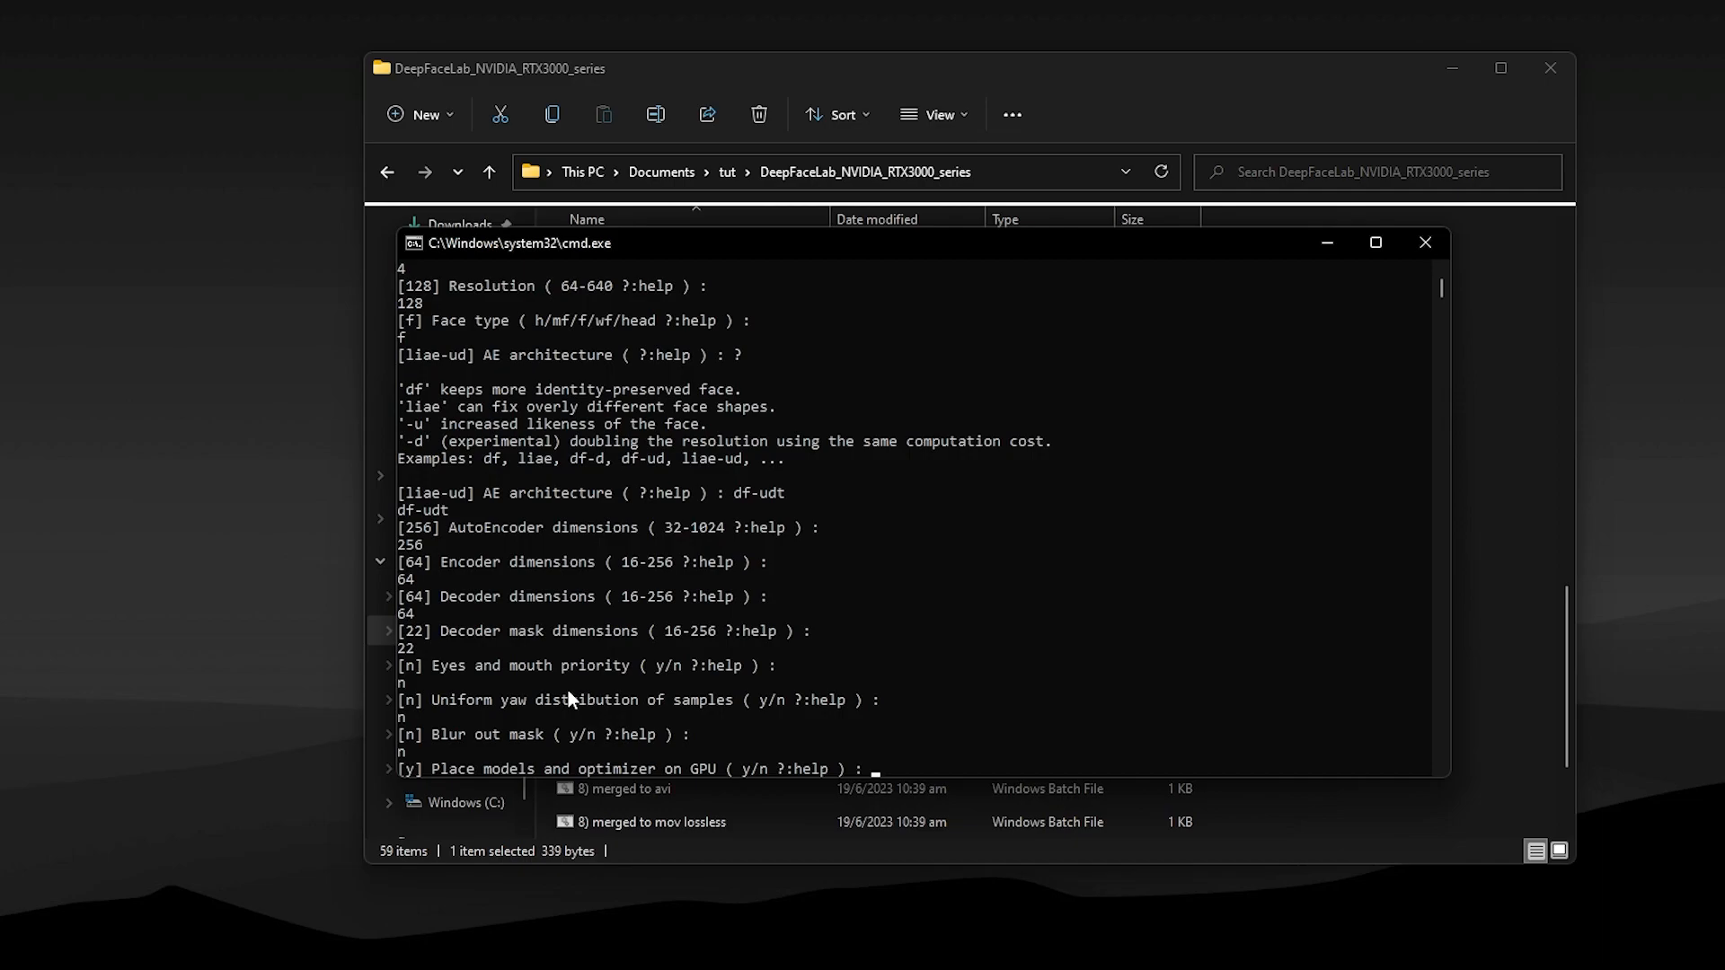
{"action": "key", "text": "Return"}
{"action": "key", "text": "Return"}
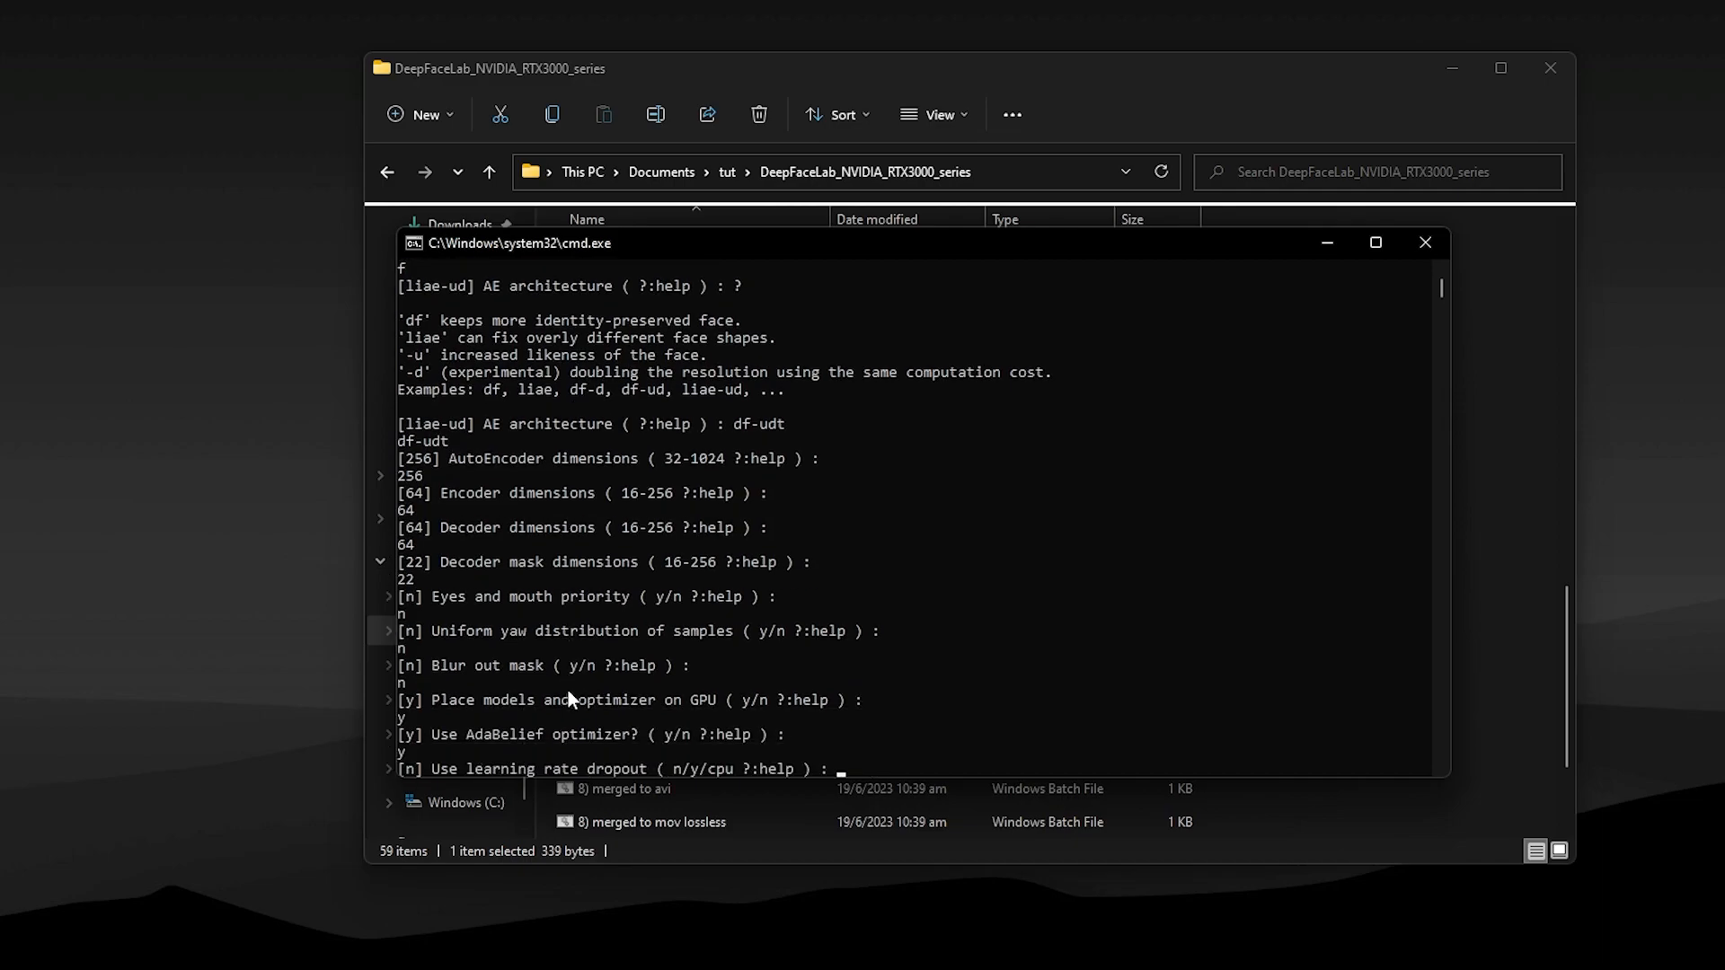
{"action": "key", "text": "Return"}
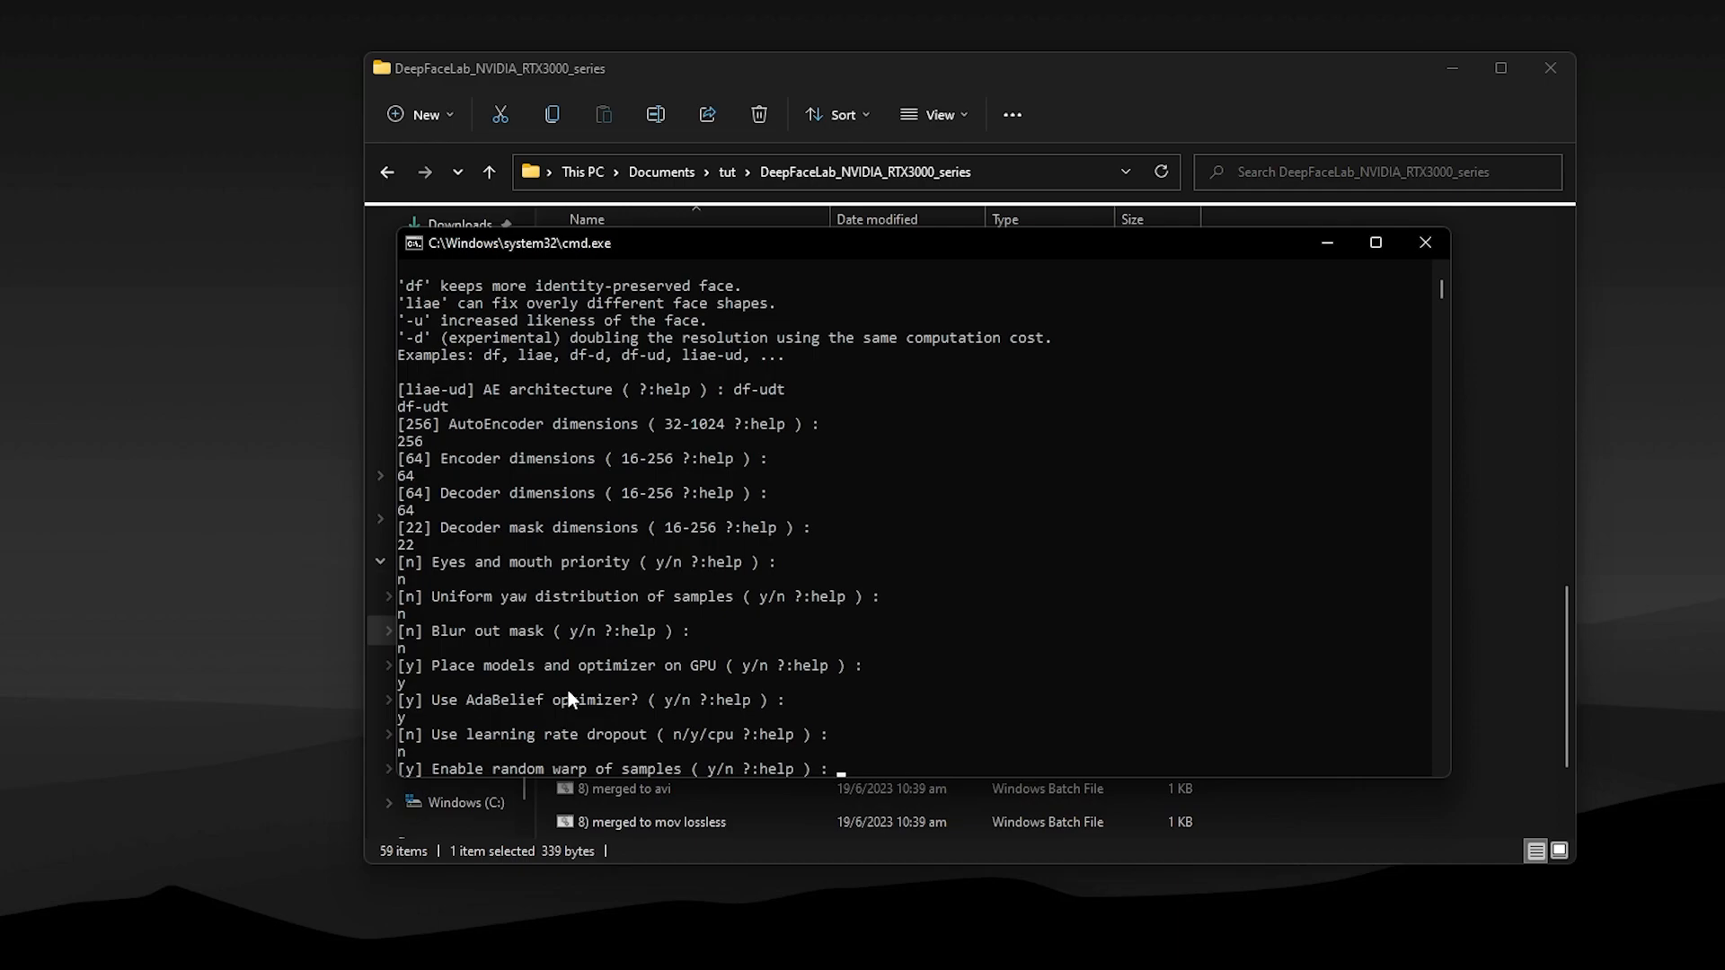
Step: Keep random warp on and accept 0.0 for hue/saturation/light intensity, GAN power, True face power, face style and background style power
{"action": "key", "text": "Return"}
{"action": "key", "text": "Return"}
{"action": "key", "text": "Return"}
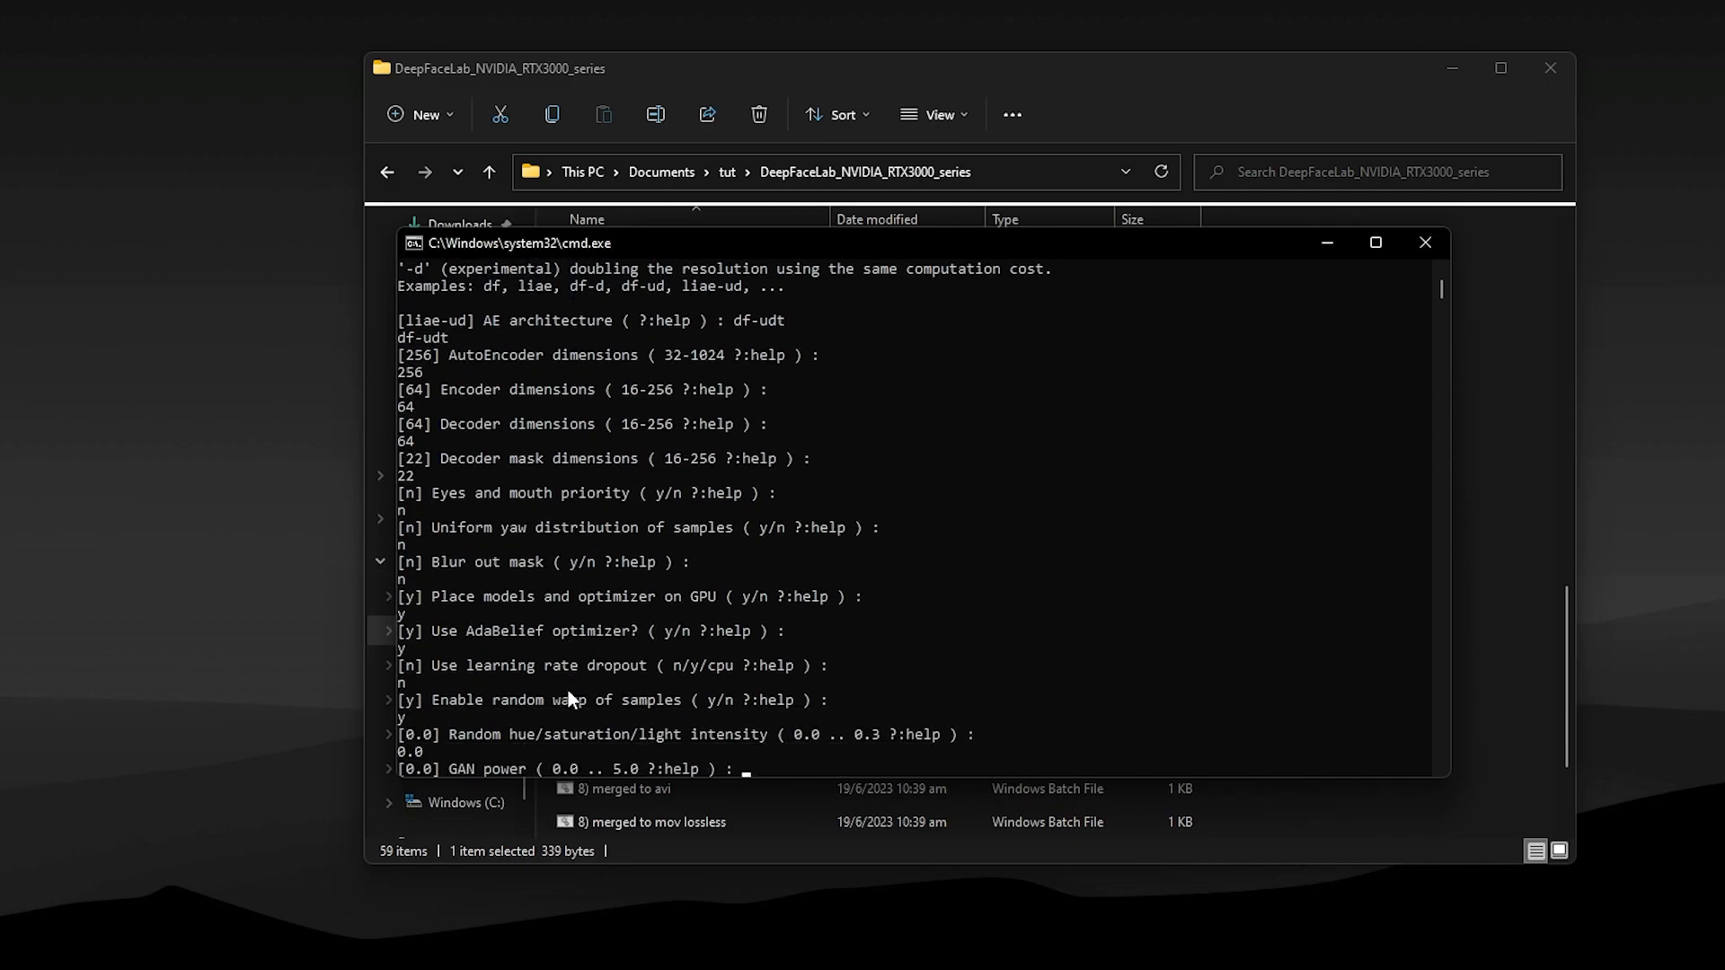
{"action": "key", "text": "Return"}
{"action": "key", "text": "Return"}
{"action": "key", "text": "Return"}
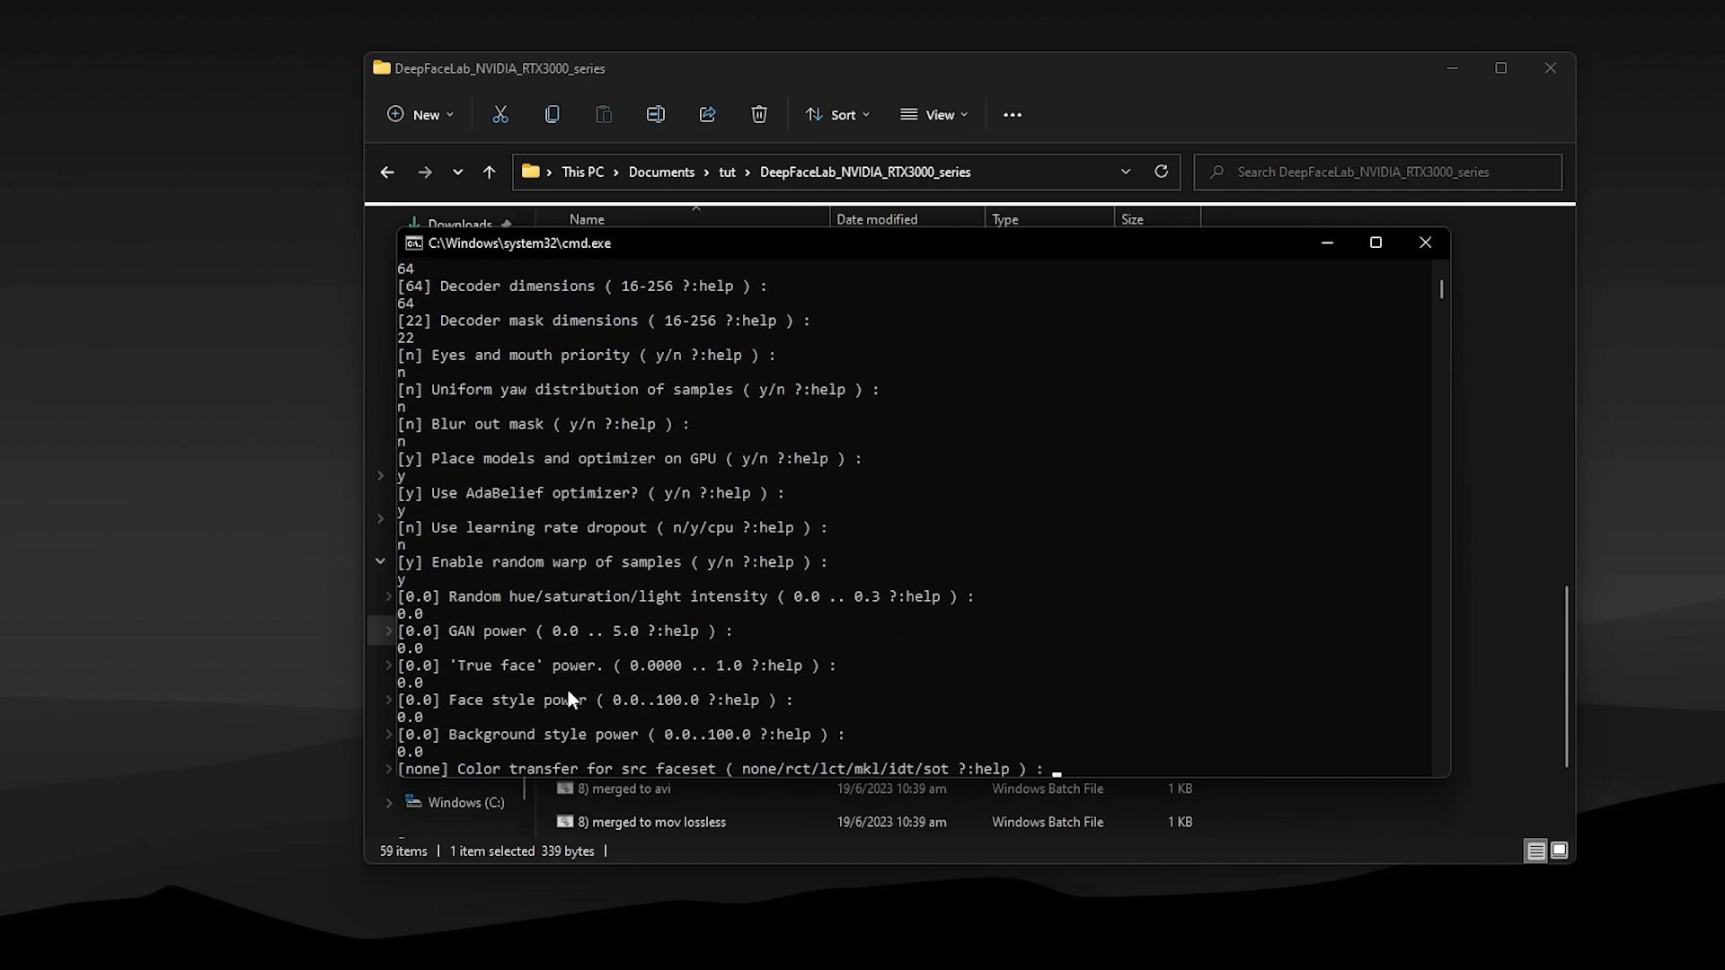
Step: Accept color transfer none with gradient clipping and pretraining mode off, and start the SAEHD training
{"action": "key", "text": "Return"}
{"action": "key", "text": "Return"}
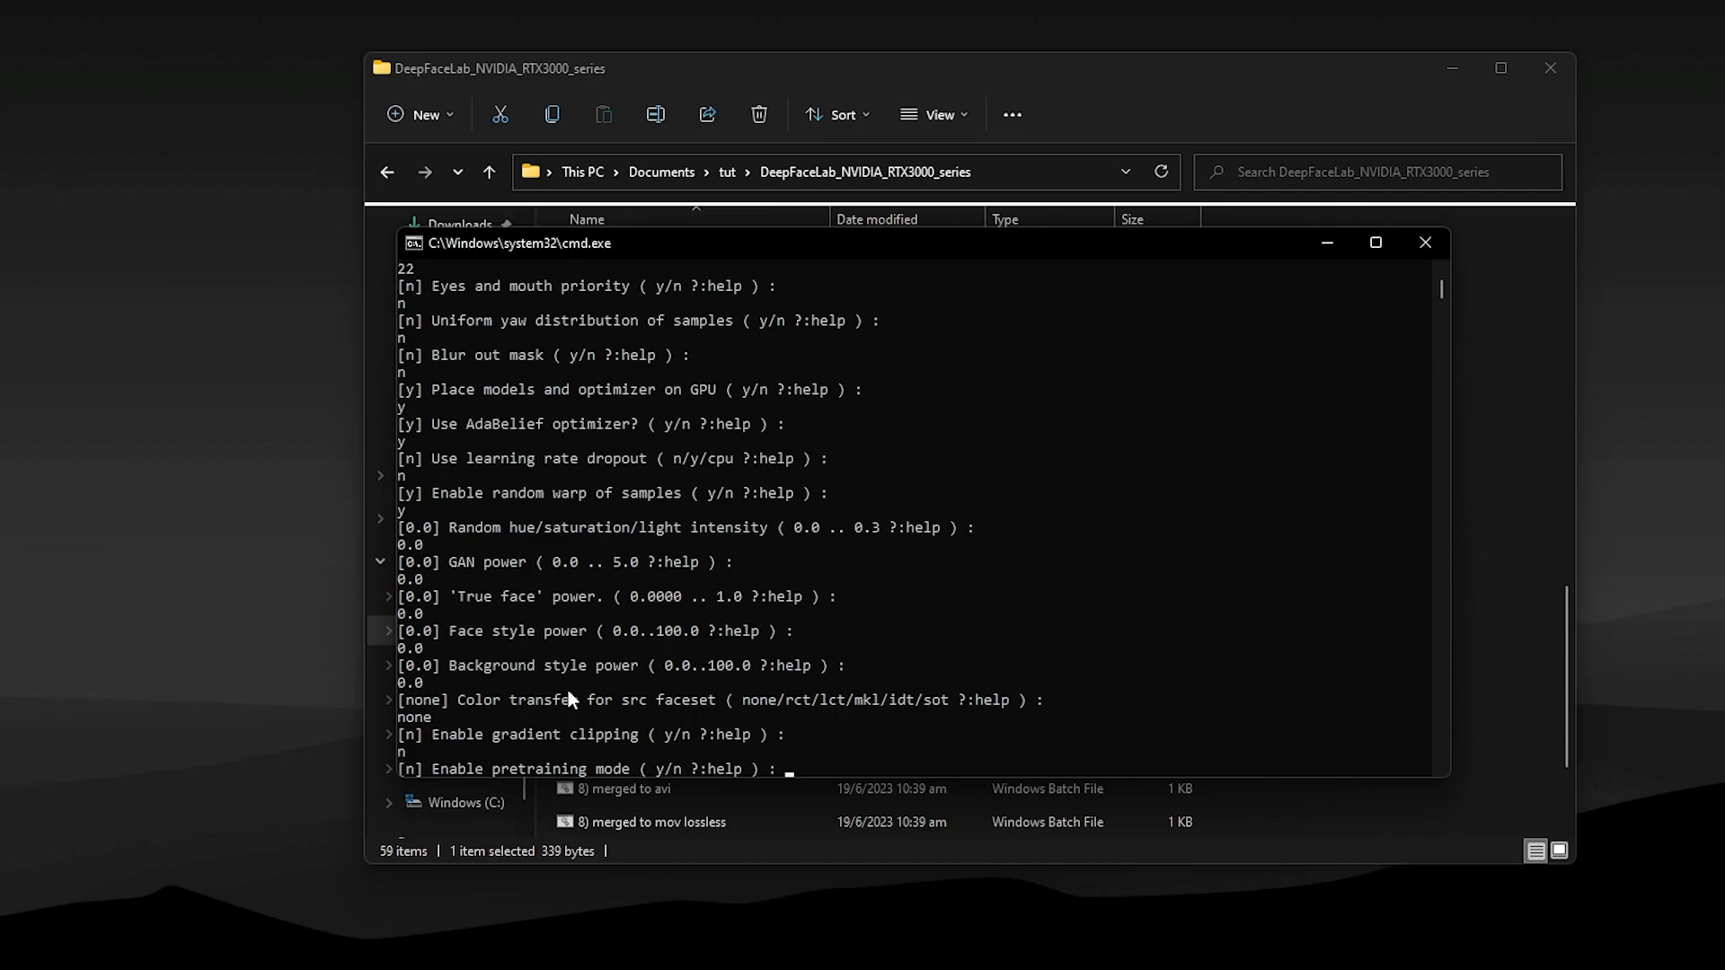
{"action": "key", "text": "Return"}
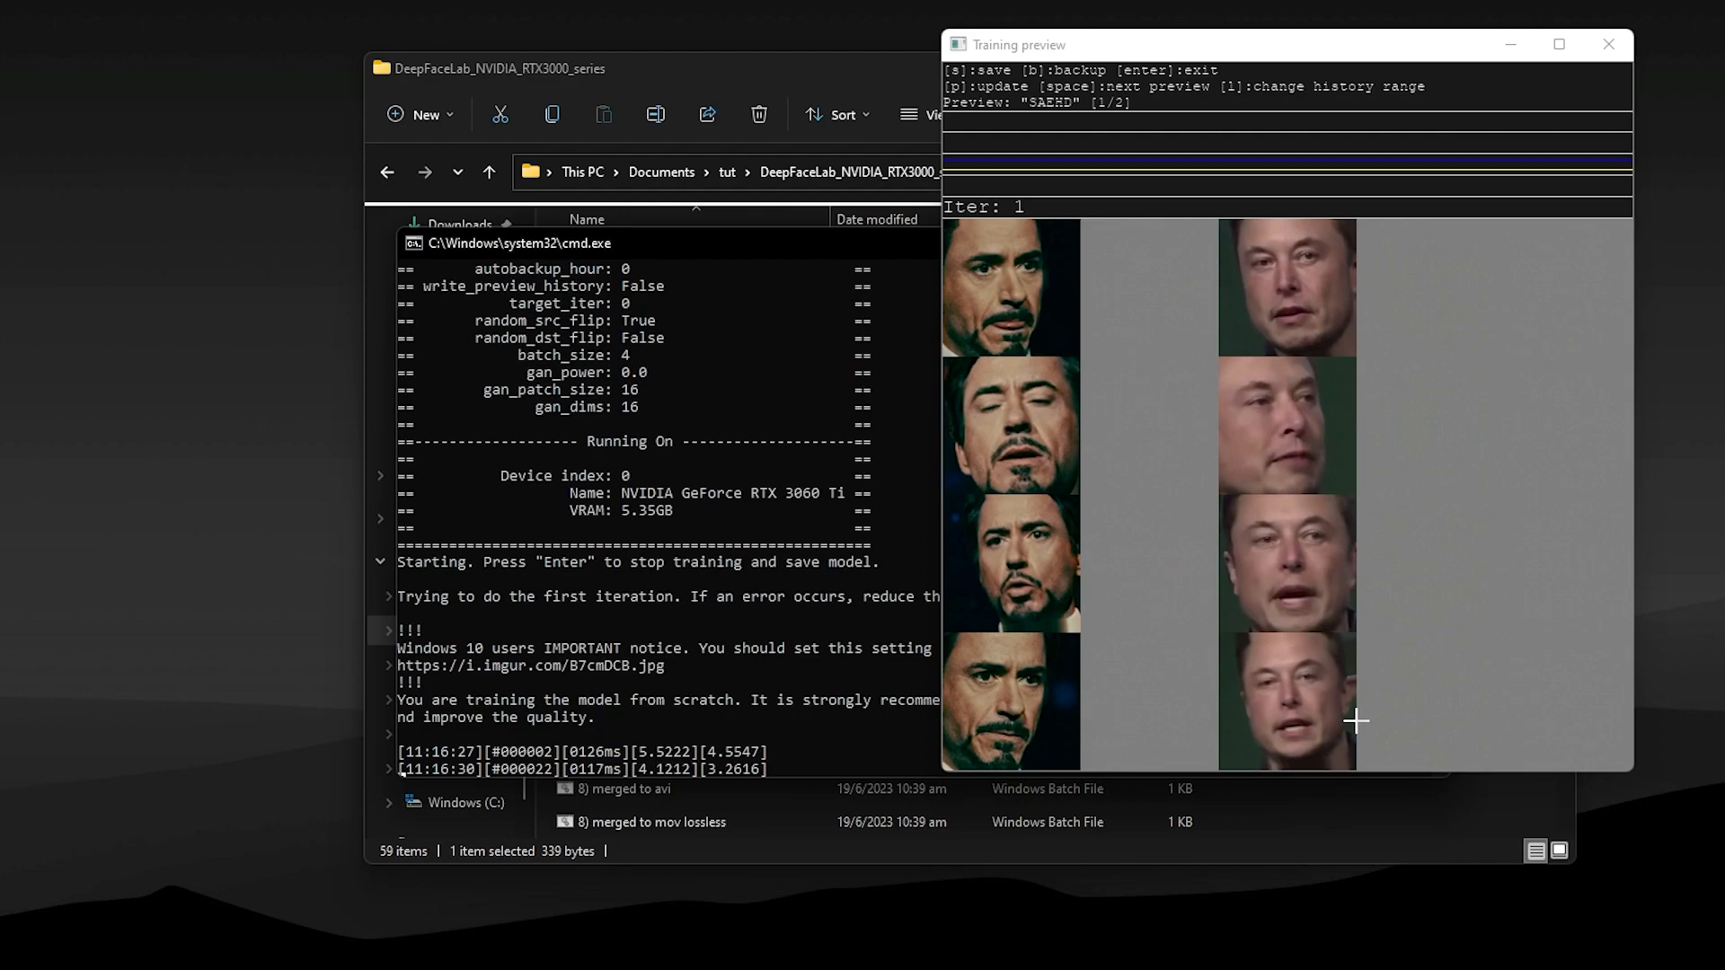
Step: Move the training preview window lower, refresh the preview repeatedly to check the faces, and save the model
{"action": "left_click_drag", "start_coordinate": [1239, 70], "coordinate": [1152, 193]}
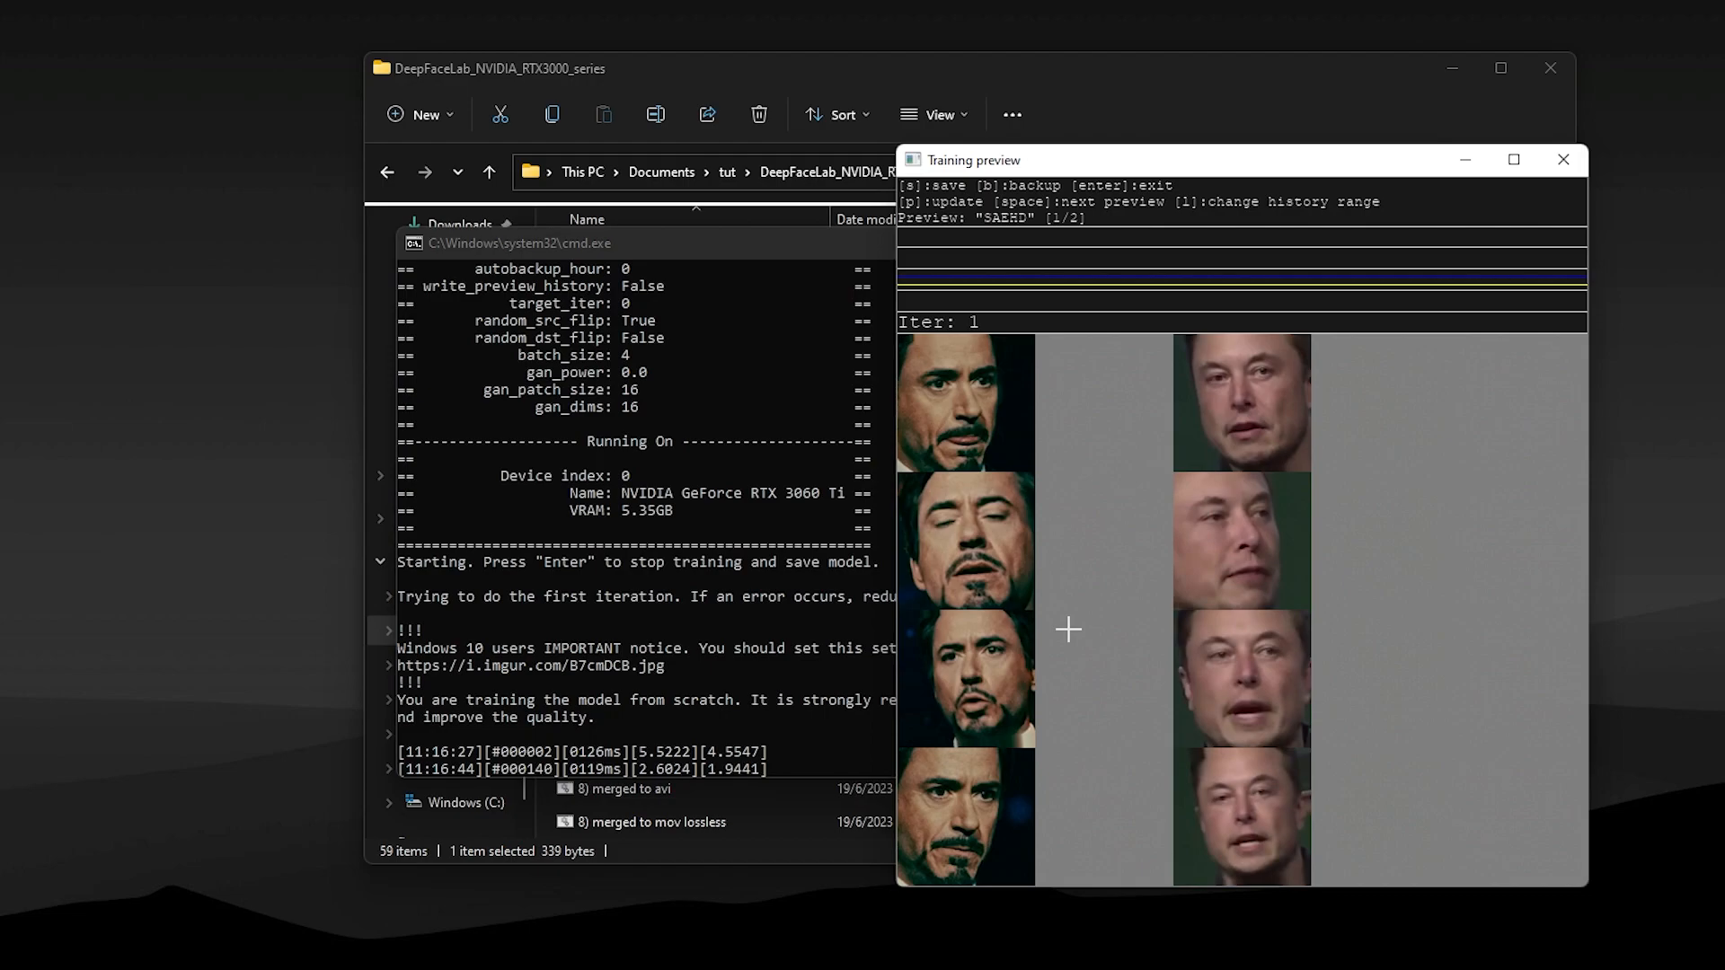
{"action": "key", "text": "p"}
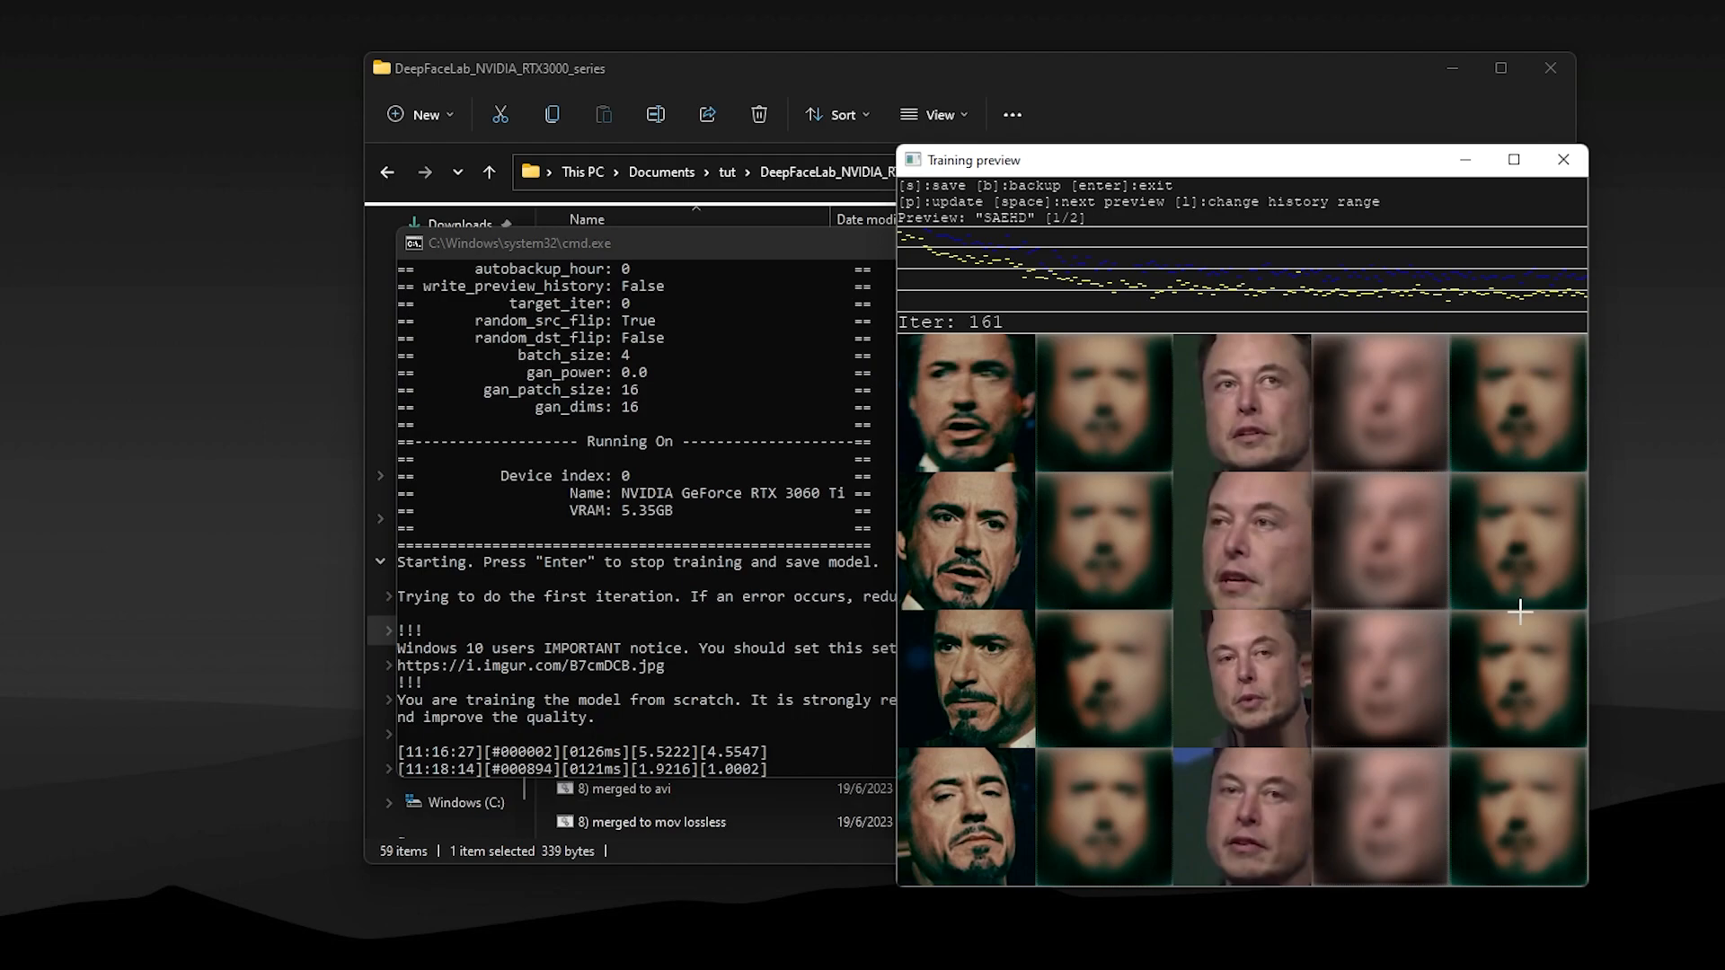
{"action": "key", "text": "p"}
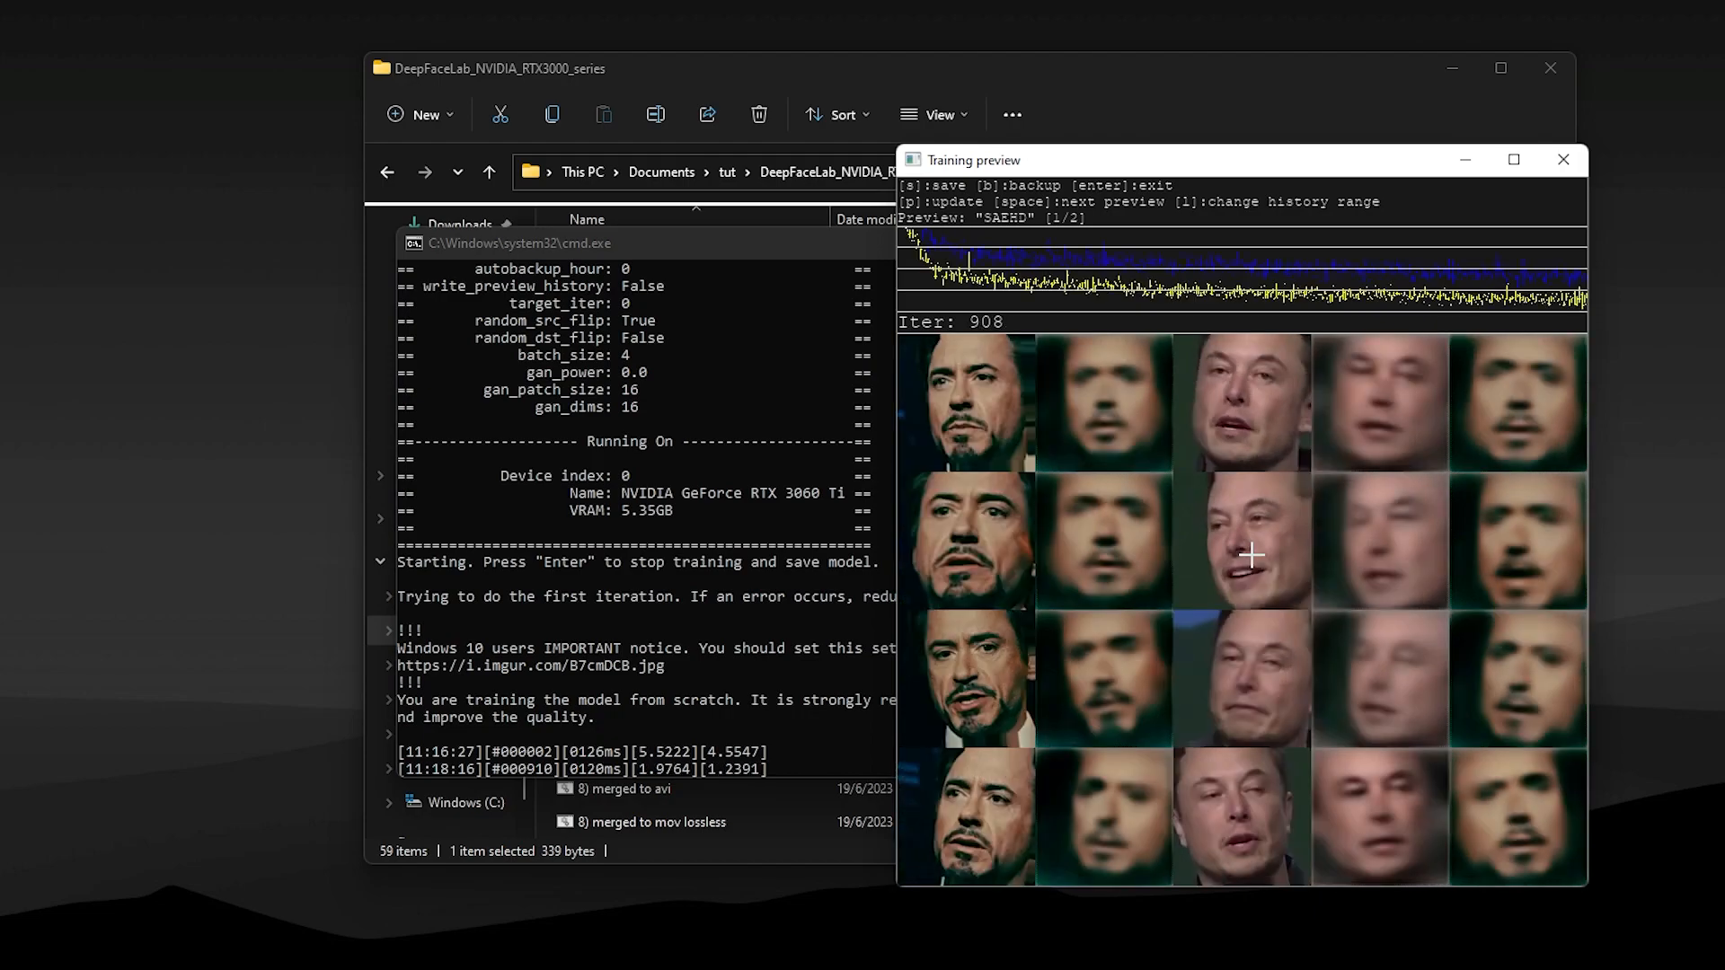
{"action": "key", "text": "p"}
{"action": "key", "text": "p"}
{"action": "key", "text": "p"}
{"action": "key", "text": "p"}
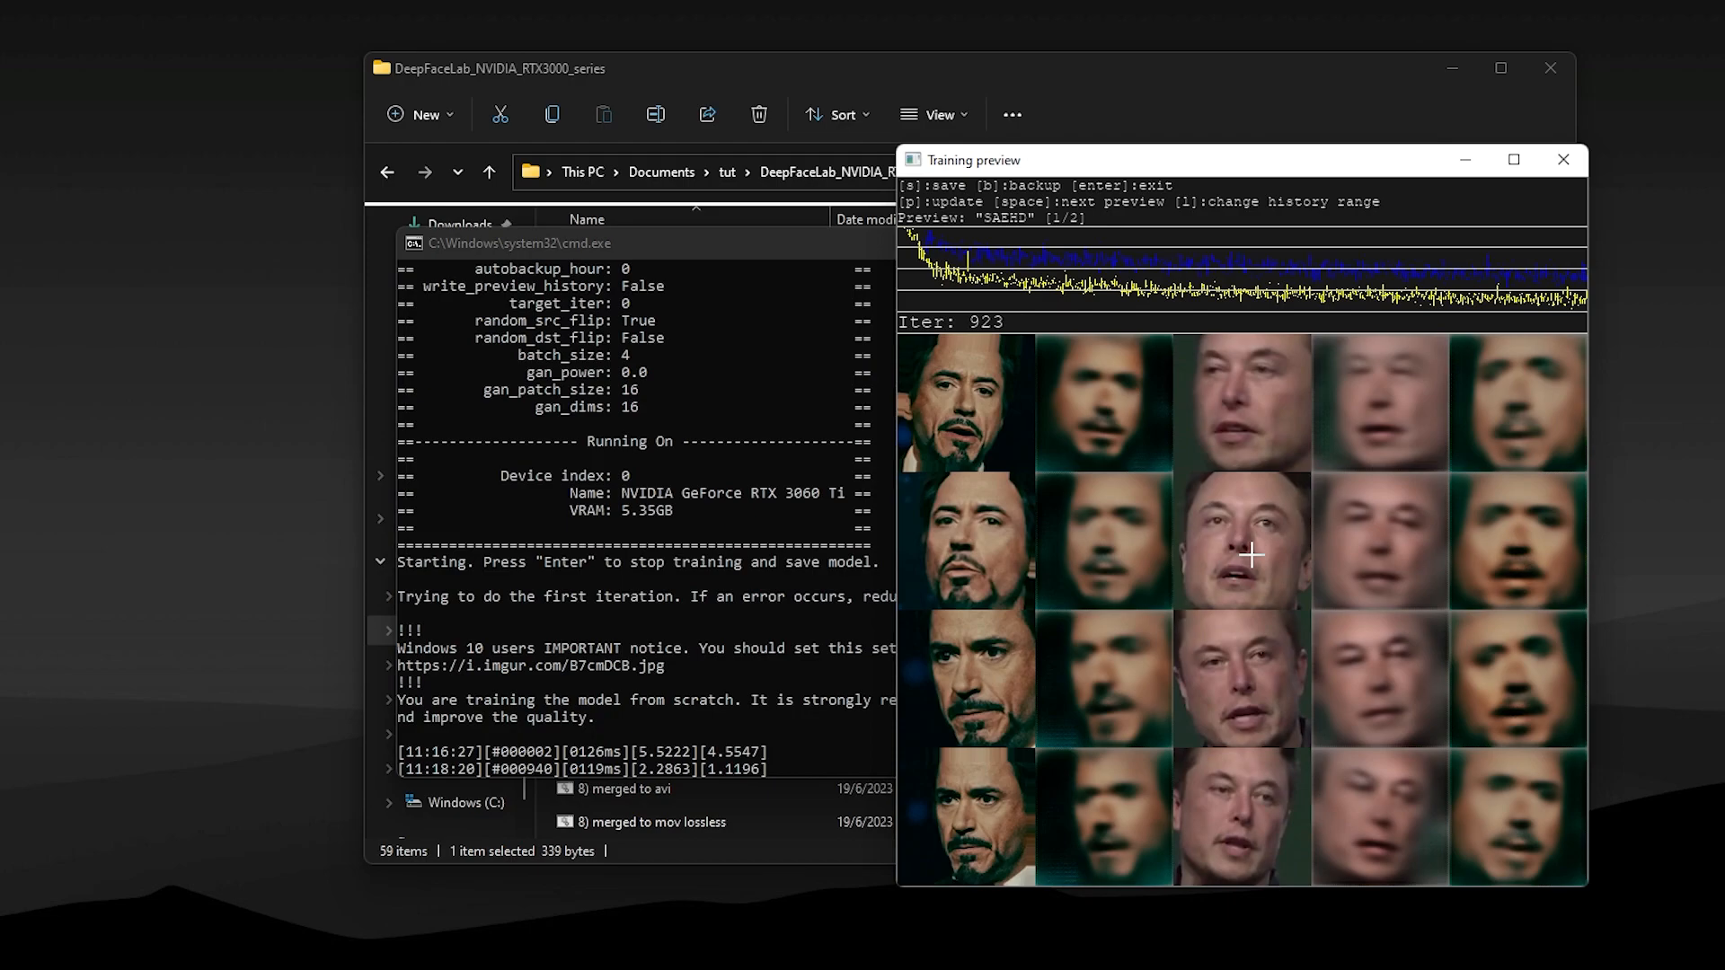
{"action": "key", "text": "p"}
{"action": "key", "text": "p"}
{"action": "key", "text": "p"}
{"action": "key", "text": "p"}
{"action": "key", "text": "p"}
{"action": "key", "text": "p"}
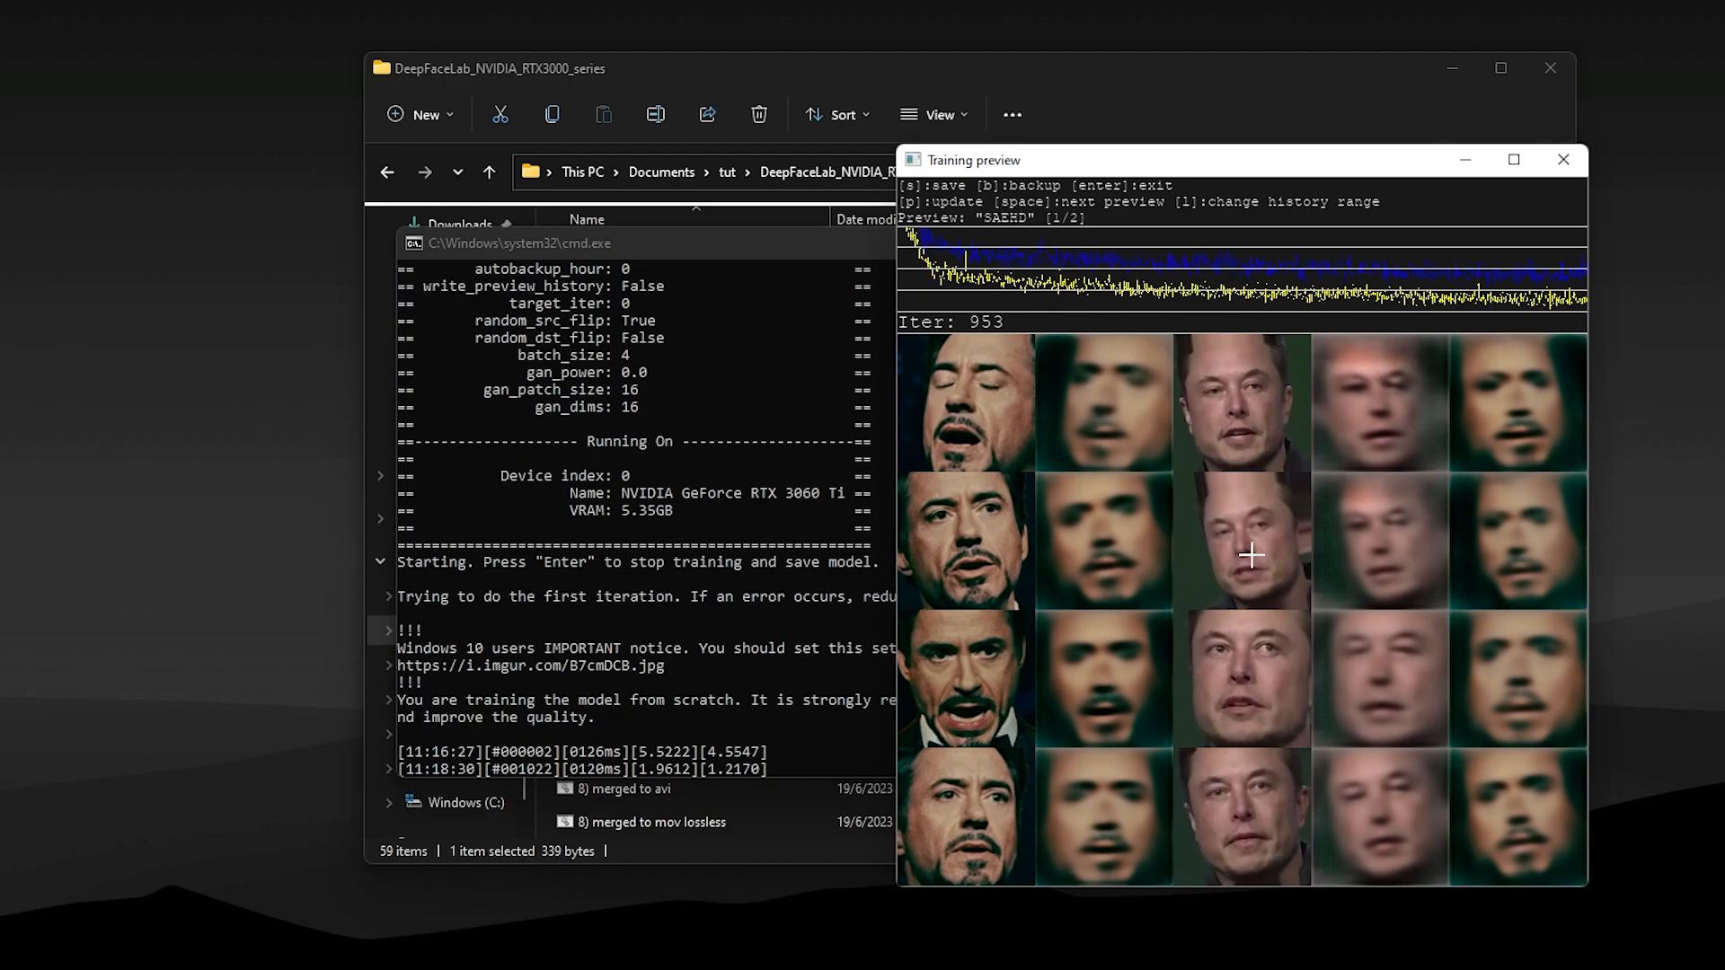
{"action": "key", "text": "s"}
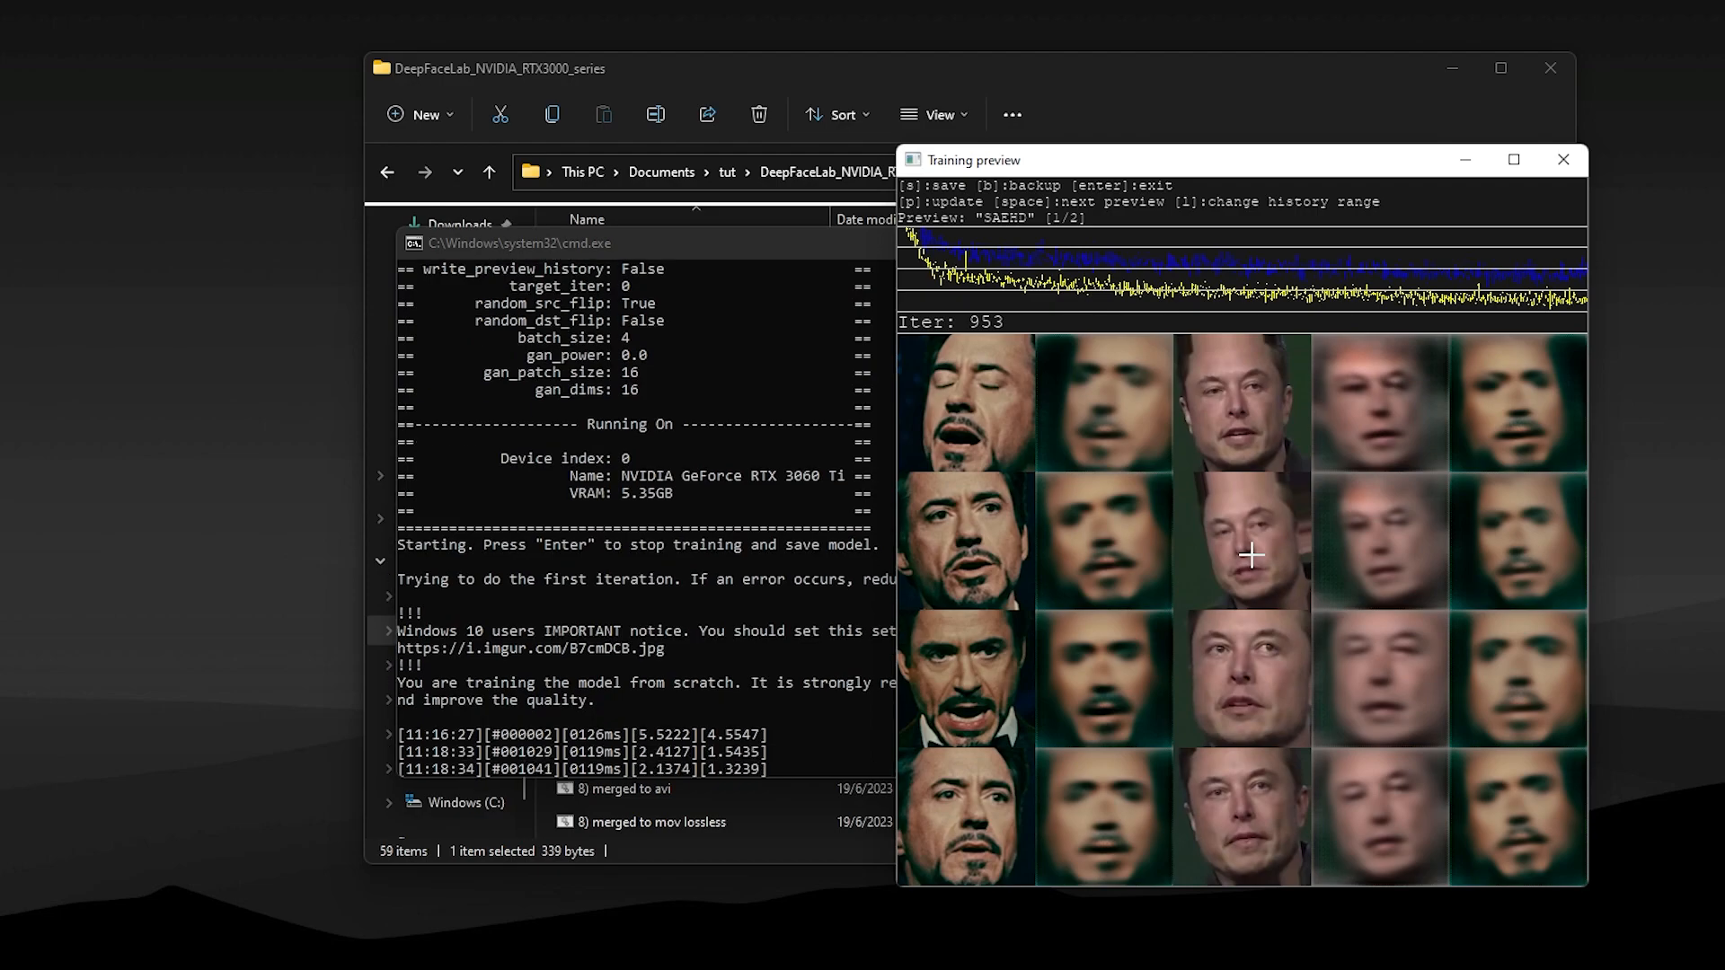
Step: Arrange the training console and the training preview side by side so the logged loss values and the faces can be compared
{"action": "left_click", "coordinate": [773, 749]}
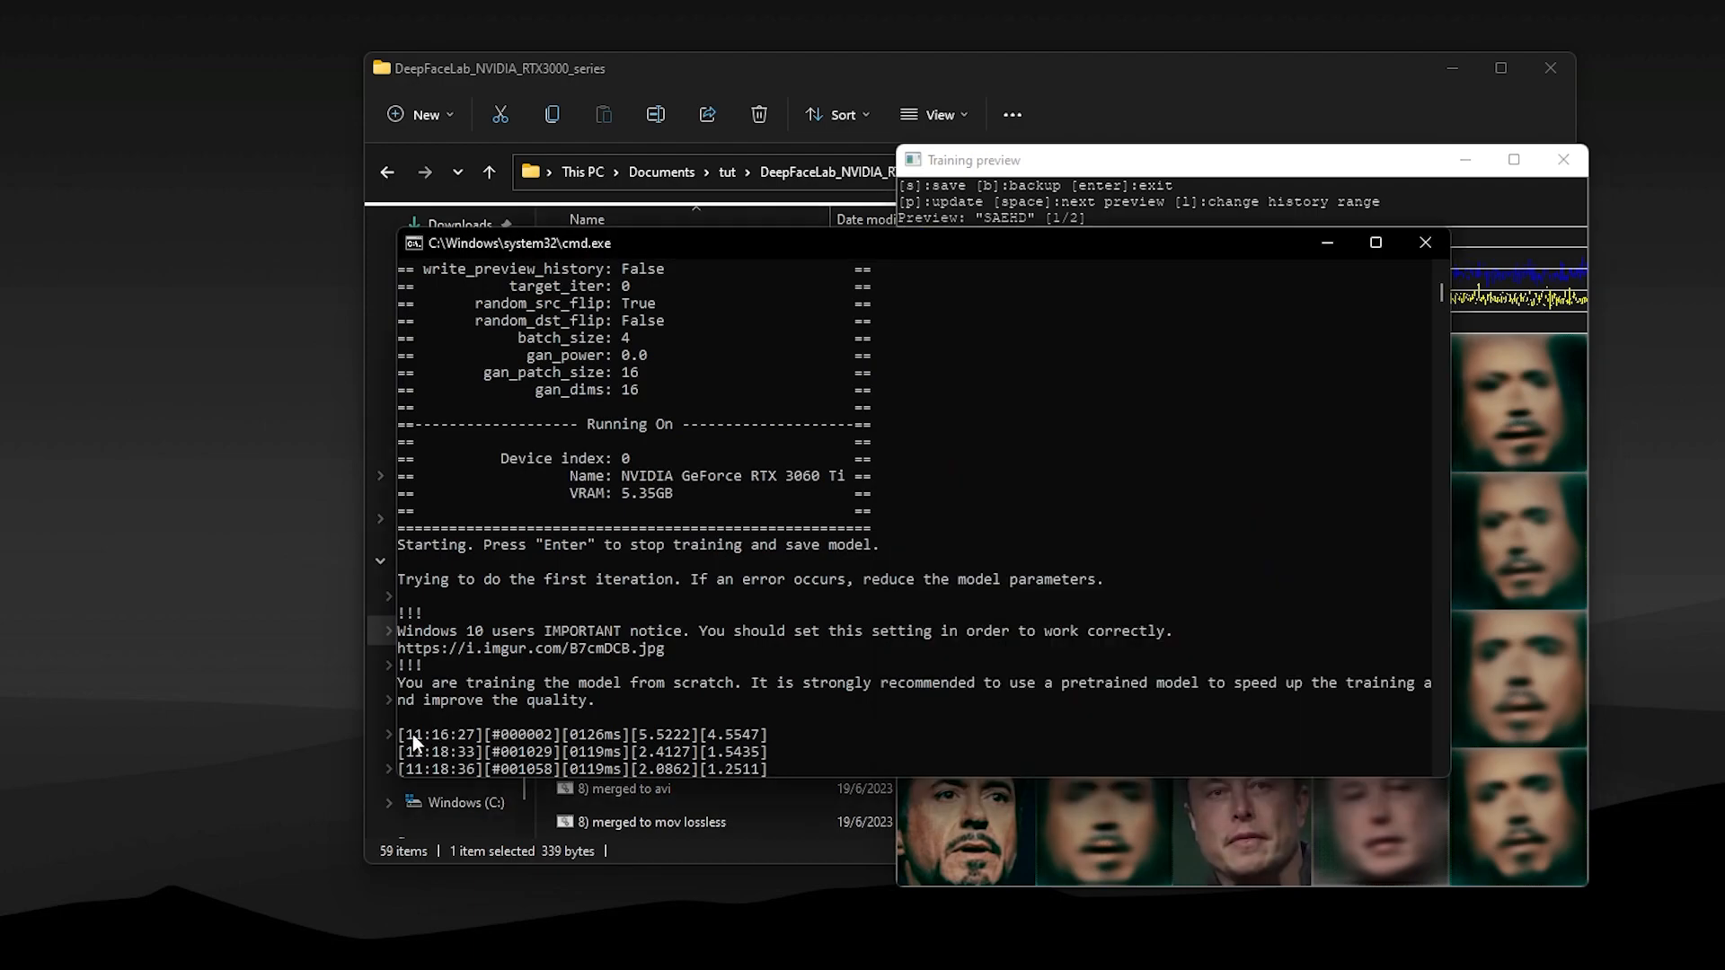
{"action": "left_click_drag", "start_coordinate": [409, 751], "coordinate": [764, 757]}
{"action": "left_click", "coordinate": [811, 758]}
{"action": "left_click_drag", "start_coordinate": [769, 240], "coordinate": [304, 137]}
{"action": "left_click", "coordinate": [1280, 537]}
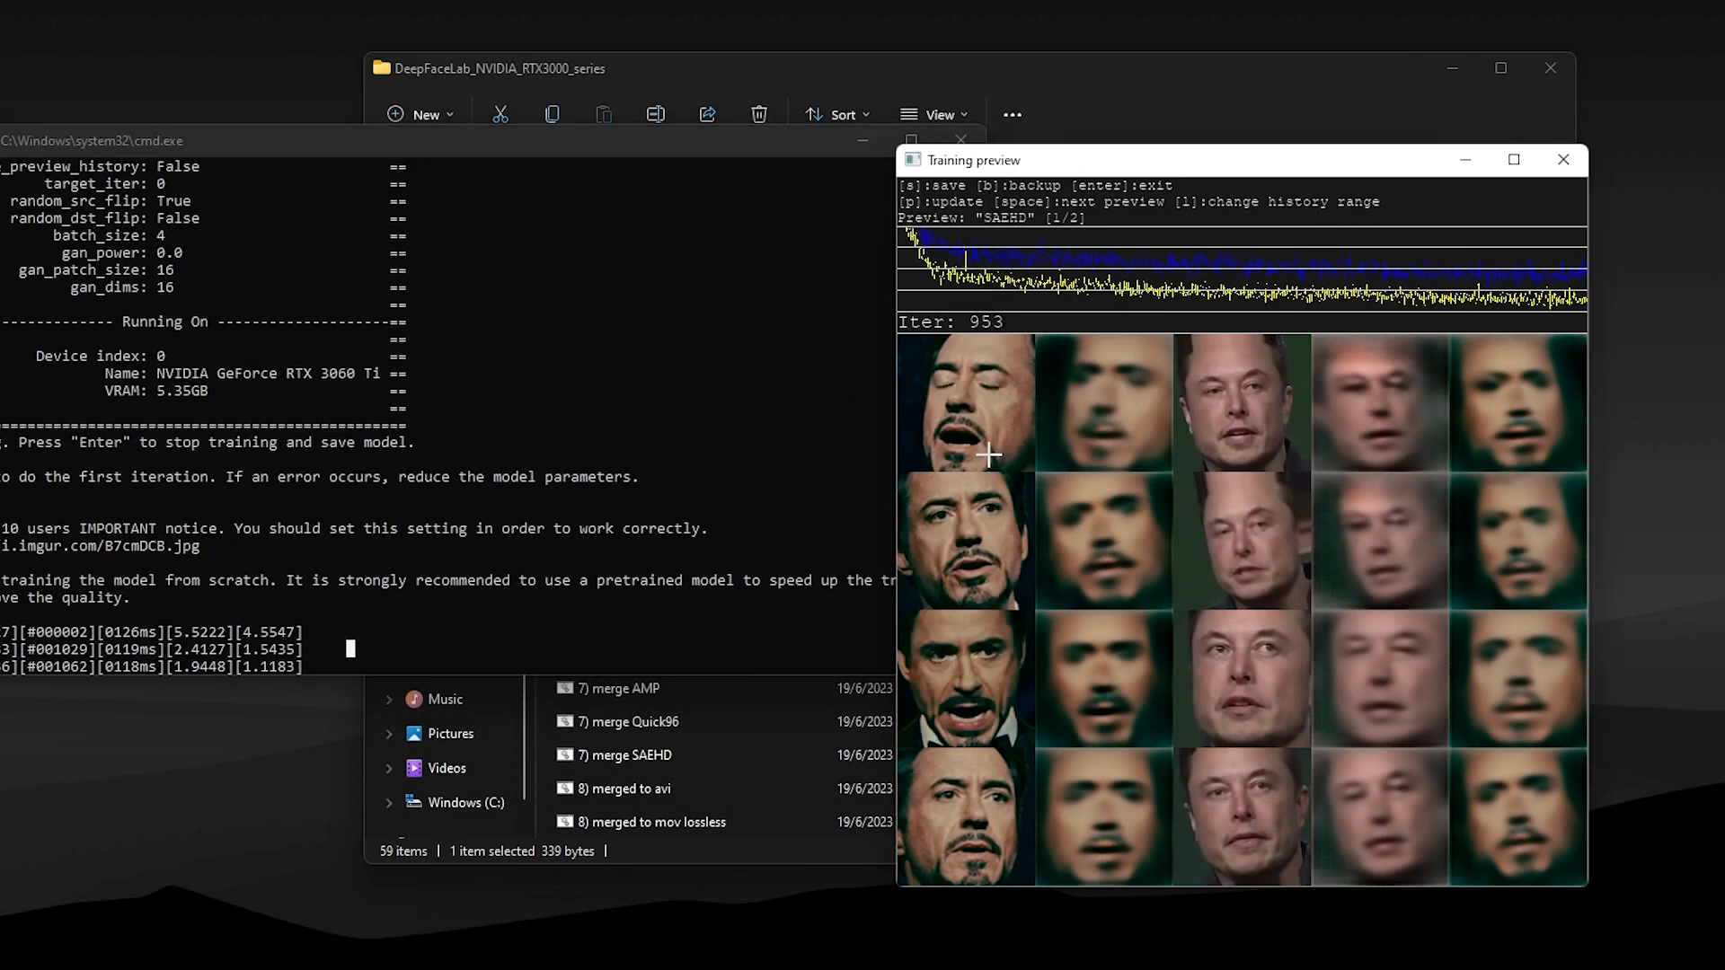
{"action": "left_click", "coordinate": [545, 511]}
{"action": "key", "text": "Escape"}
{"action": "left_click", "coordinate": [997, 568]}
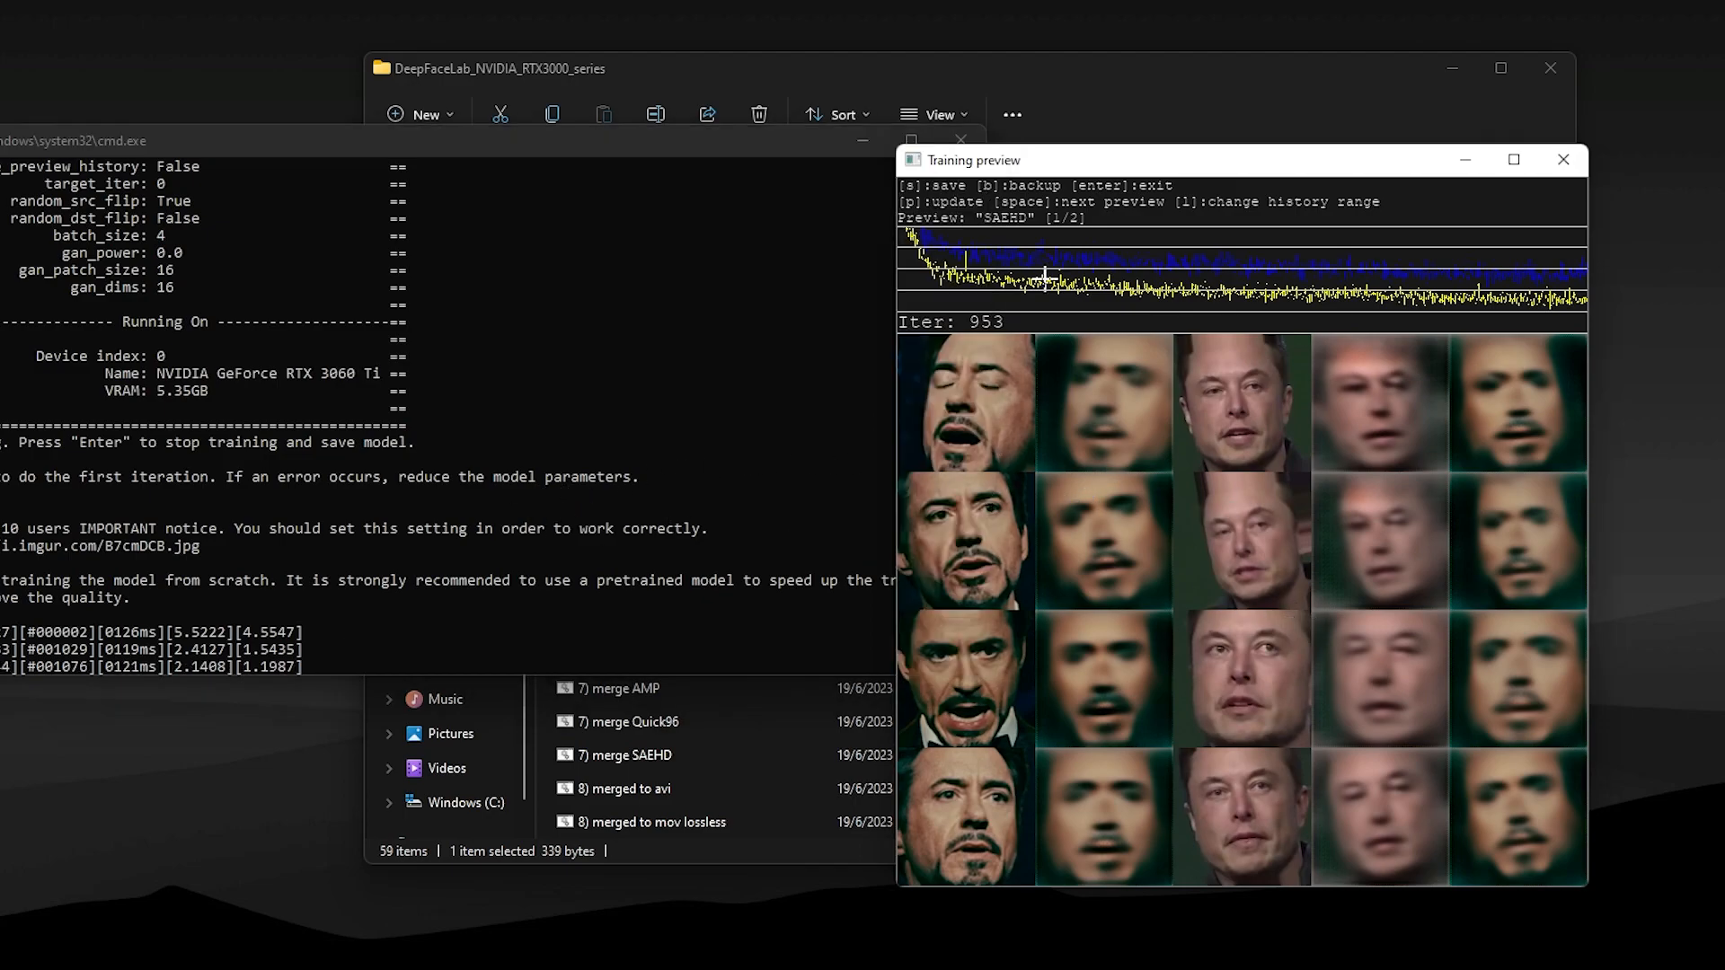
{"action": "left_click_drag", "start_coordinate": [1101, 175], "coordinate": [1139, 118]}
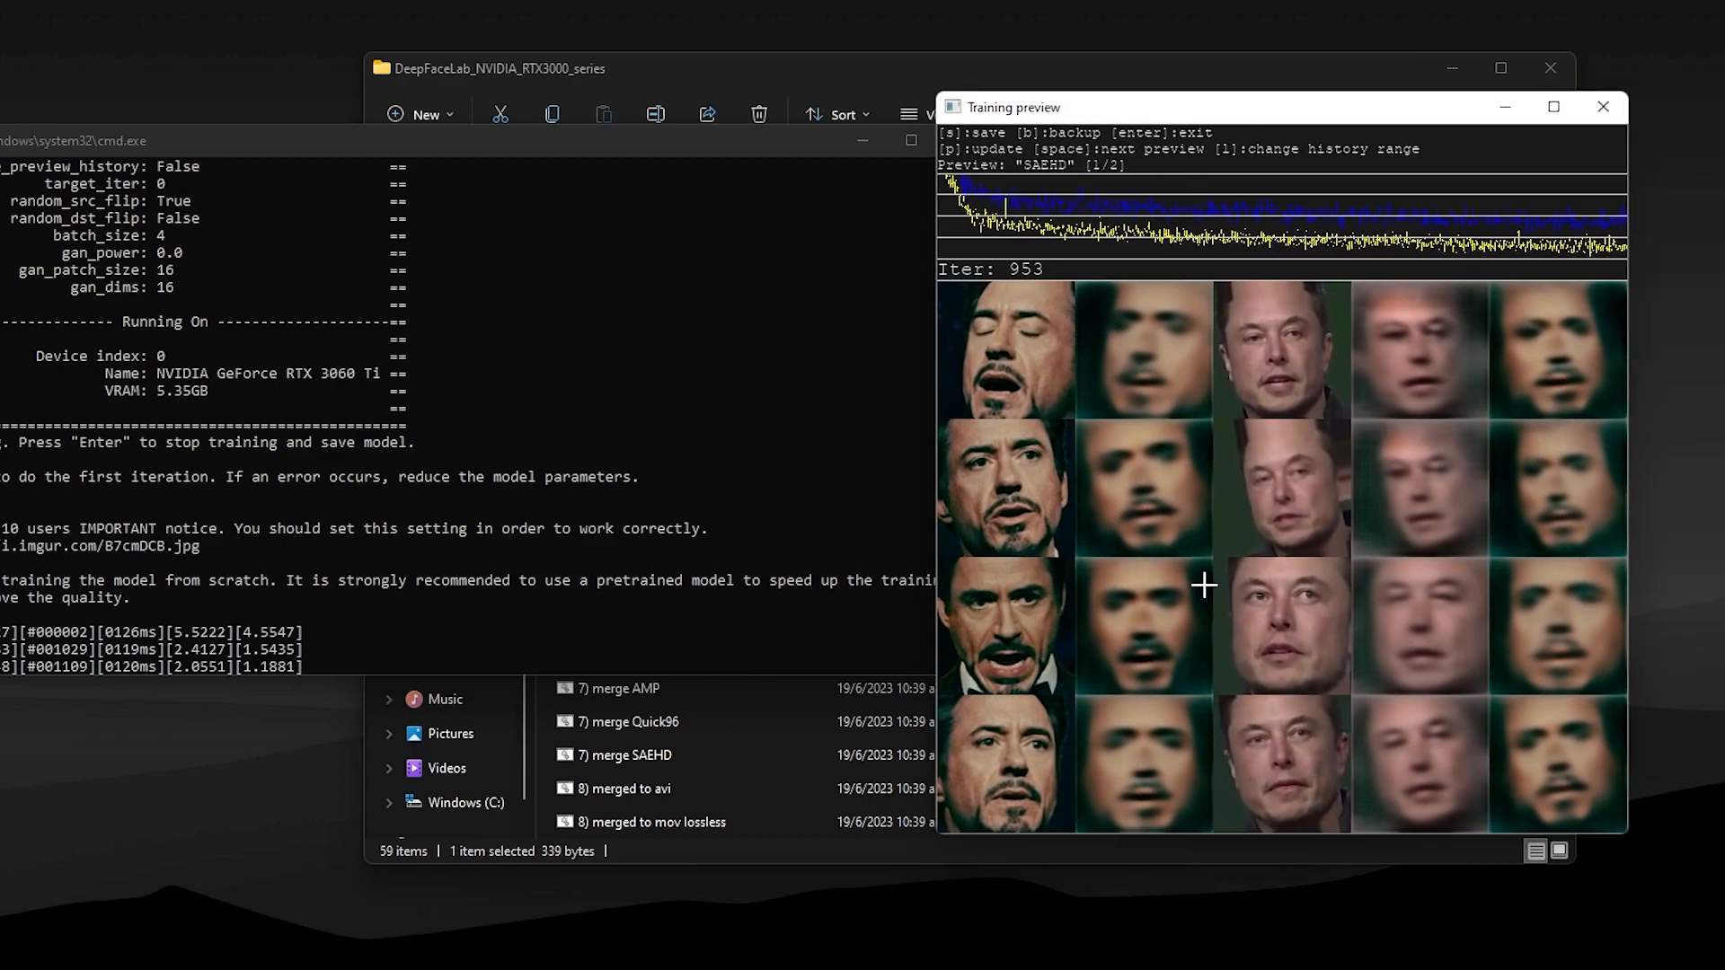
Step: Back up the model and inspect the aiovo_SAEHD_autobackups folder inside the workspace's model folder
{"action": "key", "text": "b"}
{"action": "left_click", "coordinate": [769, 856]}
{"action": "scroll", "coordinate": [821, 481], "scroll_direction": "up", "scroll_amount": 15}
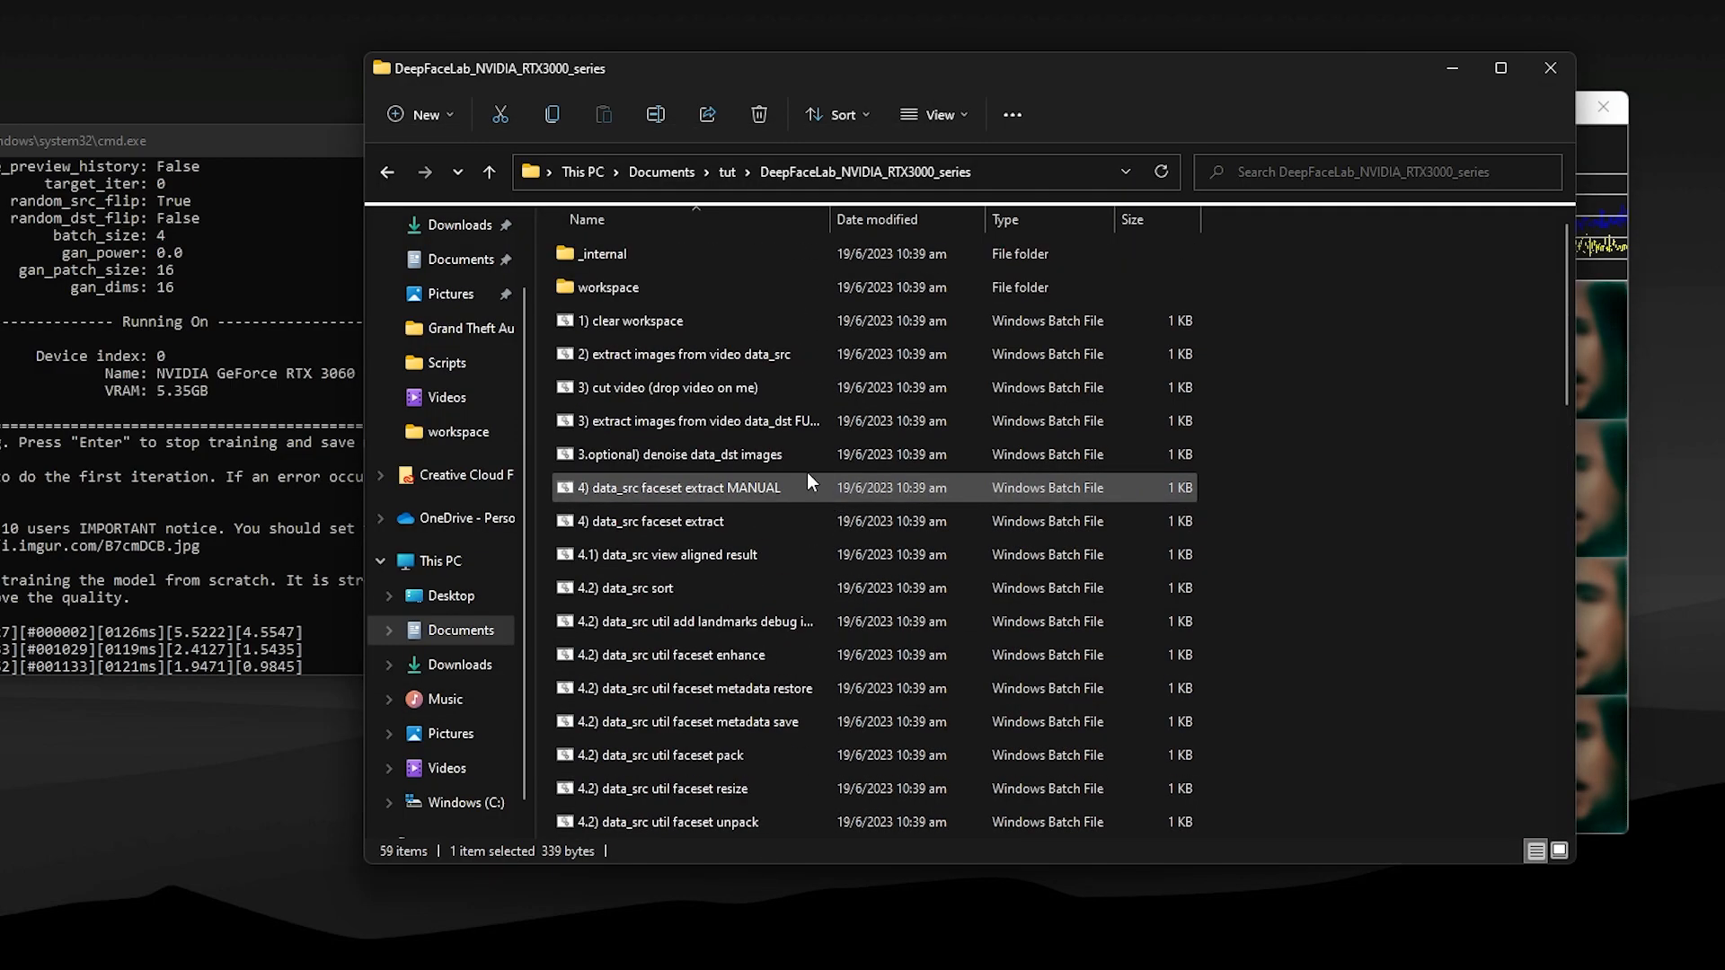
{"action": "double_click", "coordinate": [635, 286]}
{"action": "double_click", "coordinate": [674, 320]}
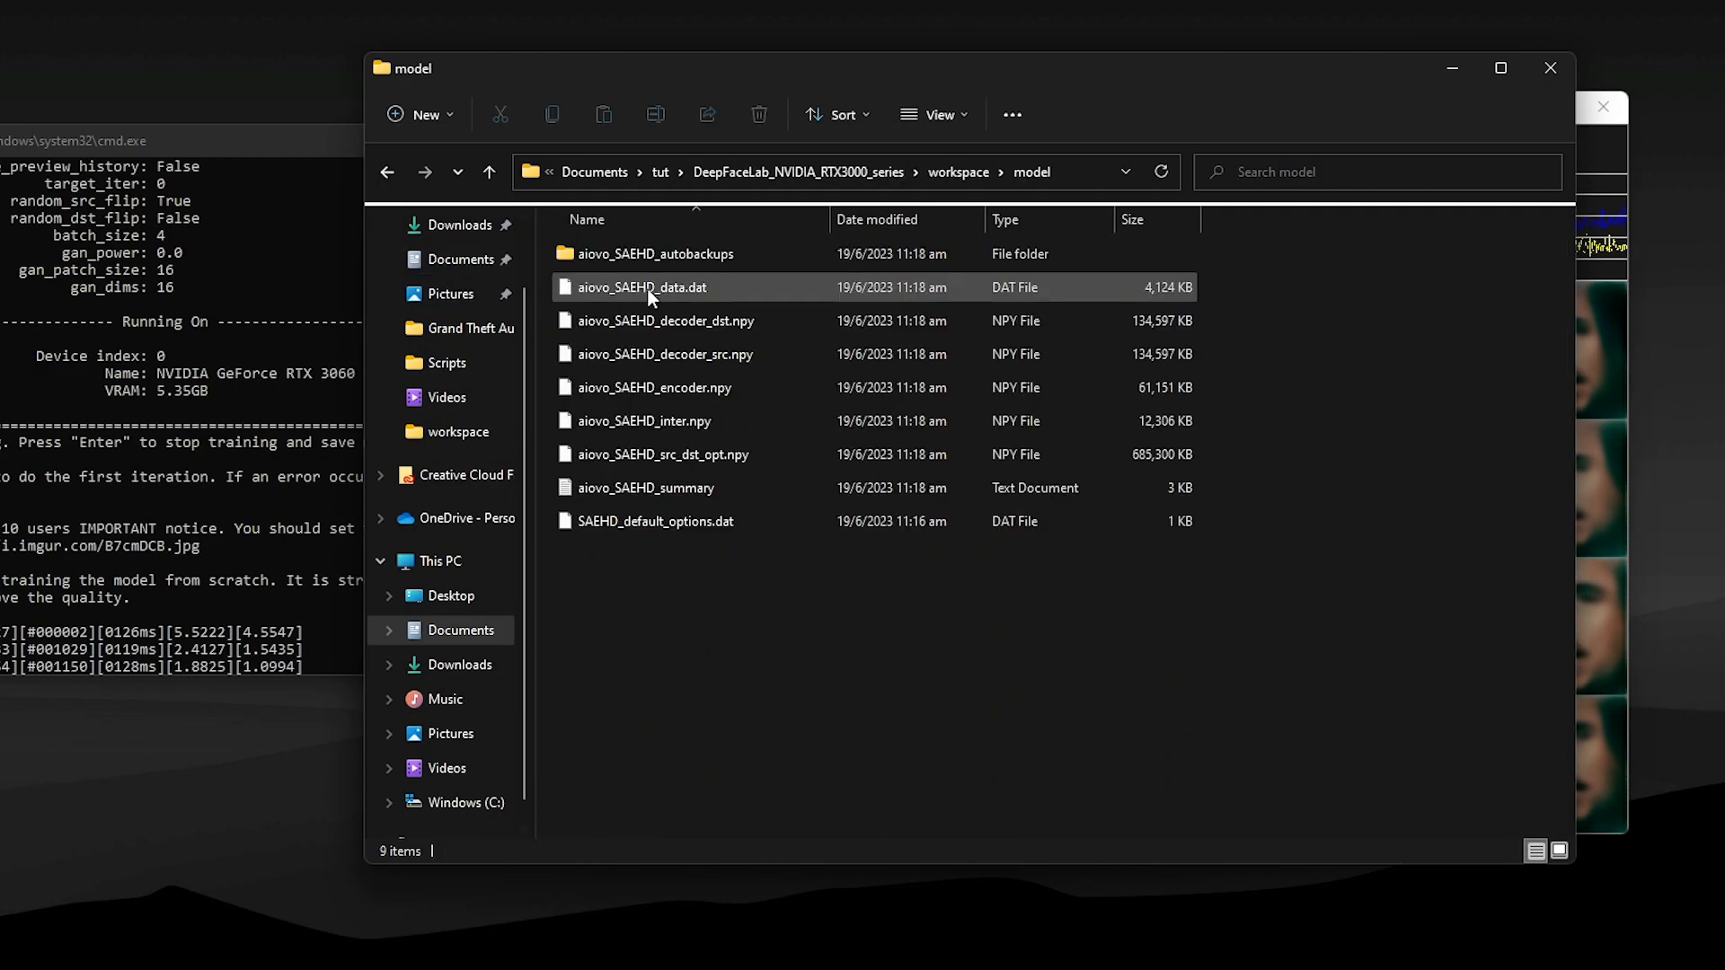
{"action": "double_click", "coordinate": [622, 257]}
{"action": "double_click", "coordinate": [645, 256]}
{"action": "left_click_drag", "start_coordinate": [779, 575], "coordinate": [654, 153]}
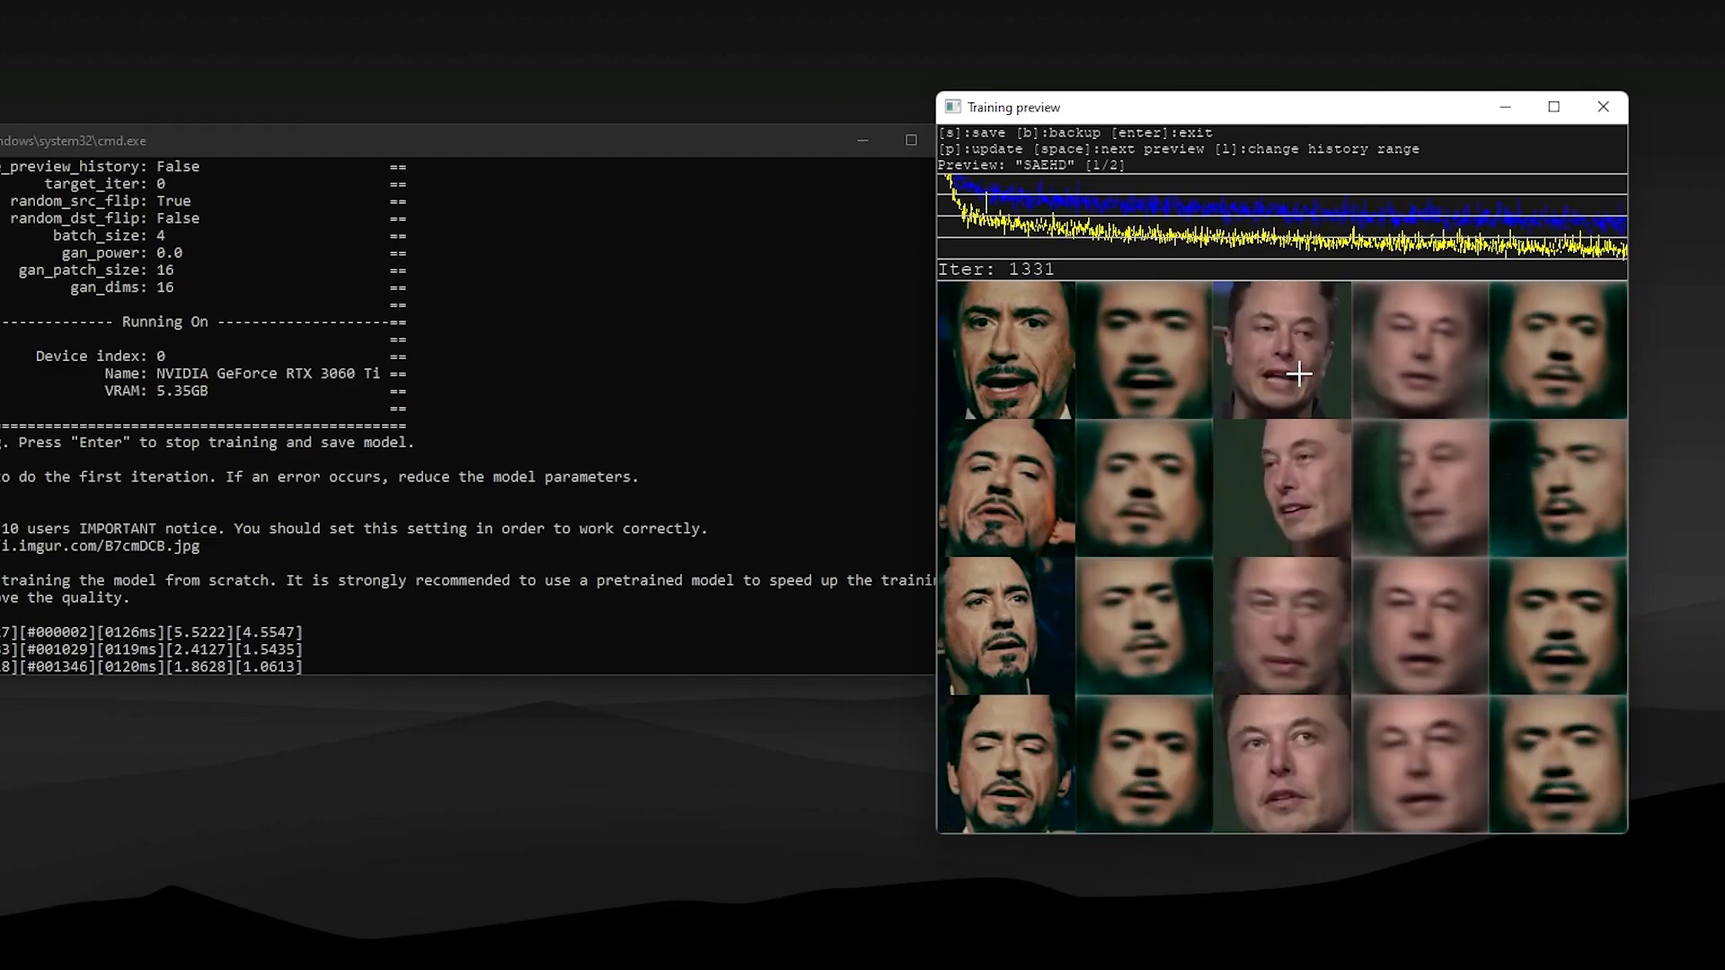
Step: Refresh the training preview several times to check the faces, then save the model and stop the training
{"action": "key", "text": "p"}
{"action": "key", "text": "p"}
{"action": "key", "text": "p"}
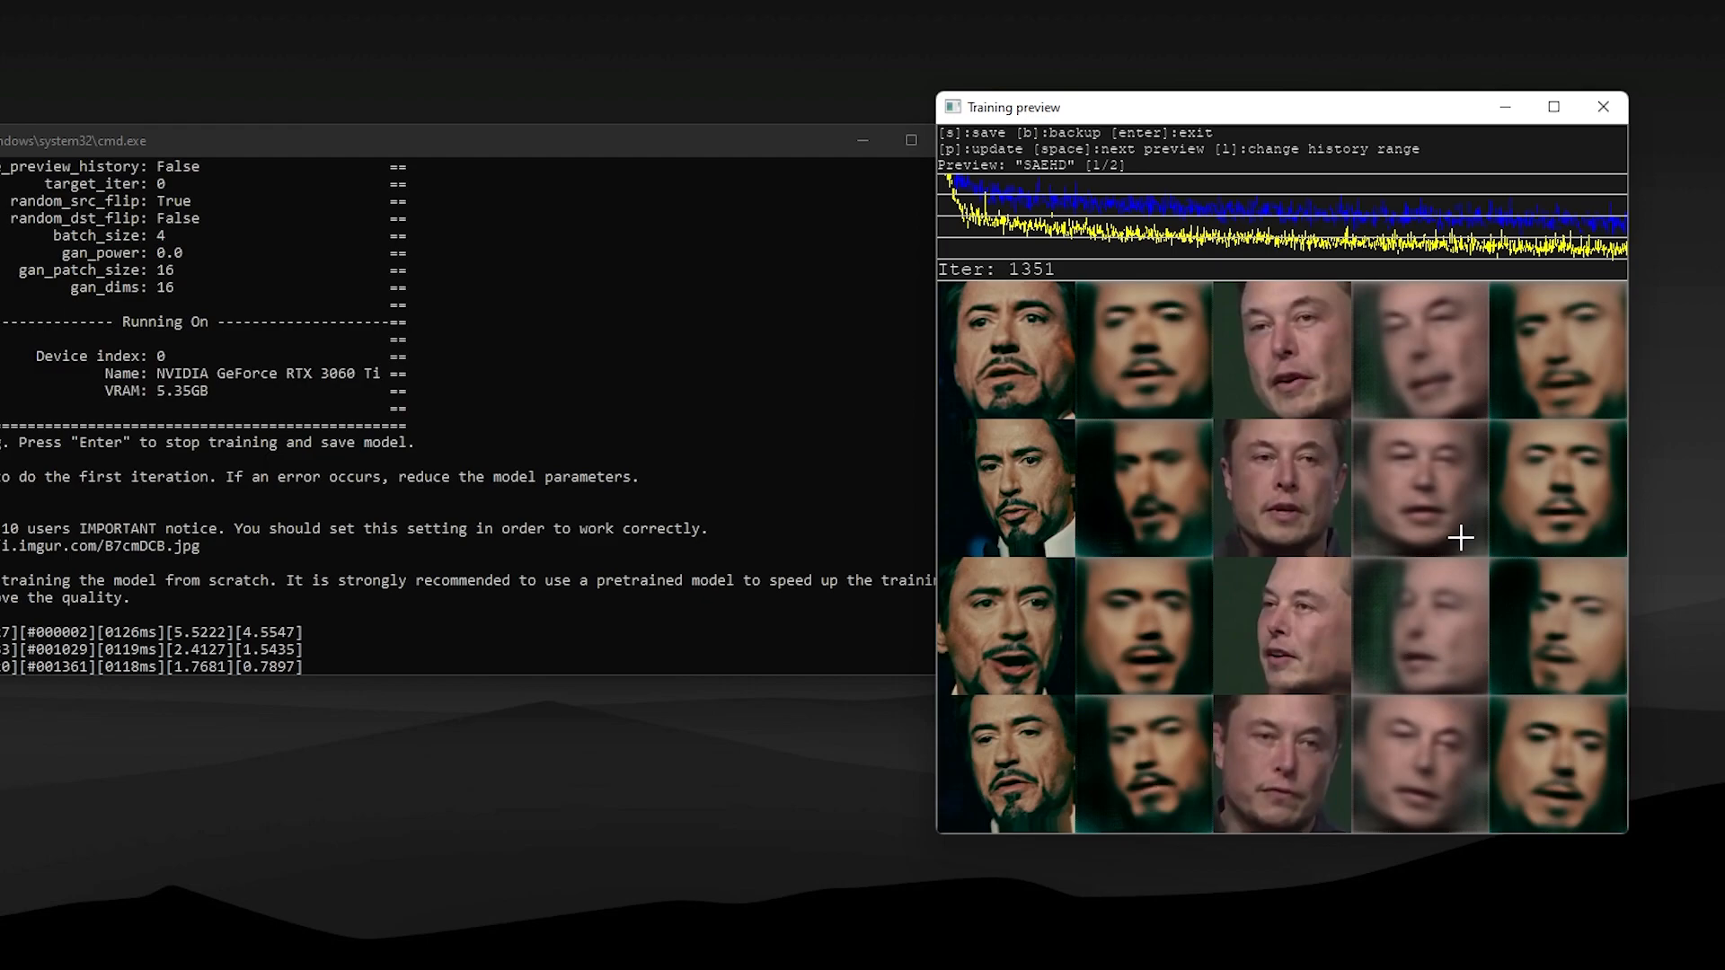
{"action": "key", "text": "p"}
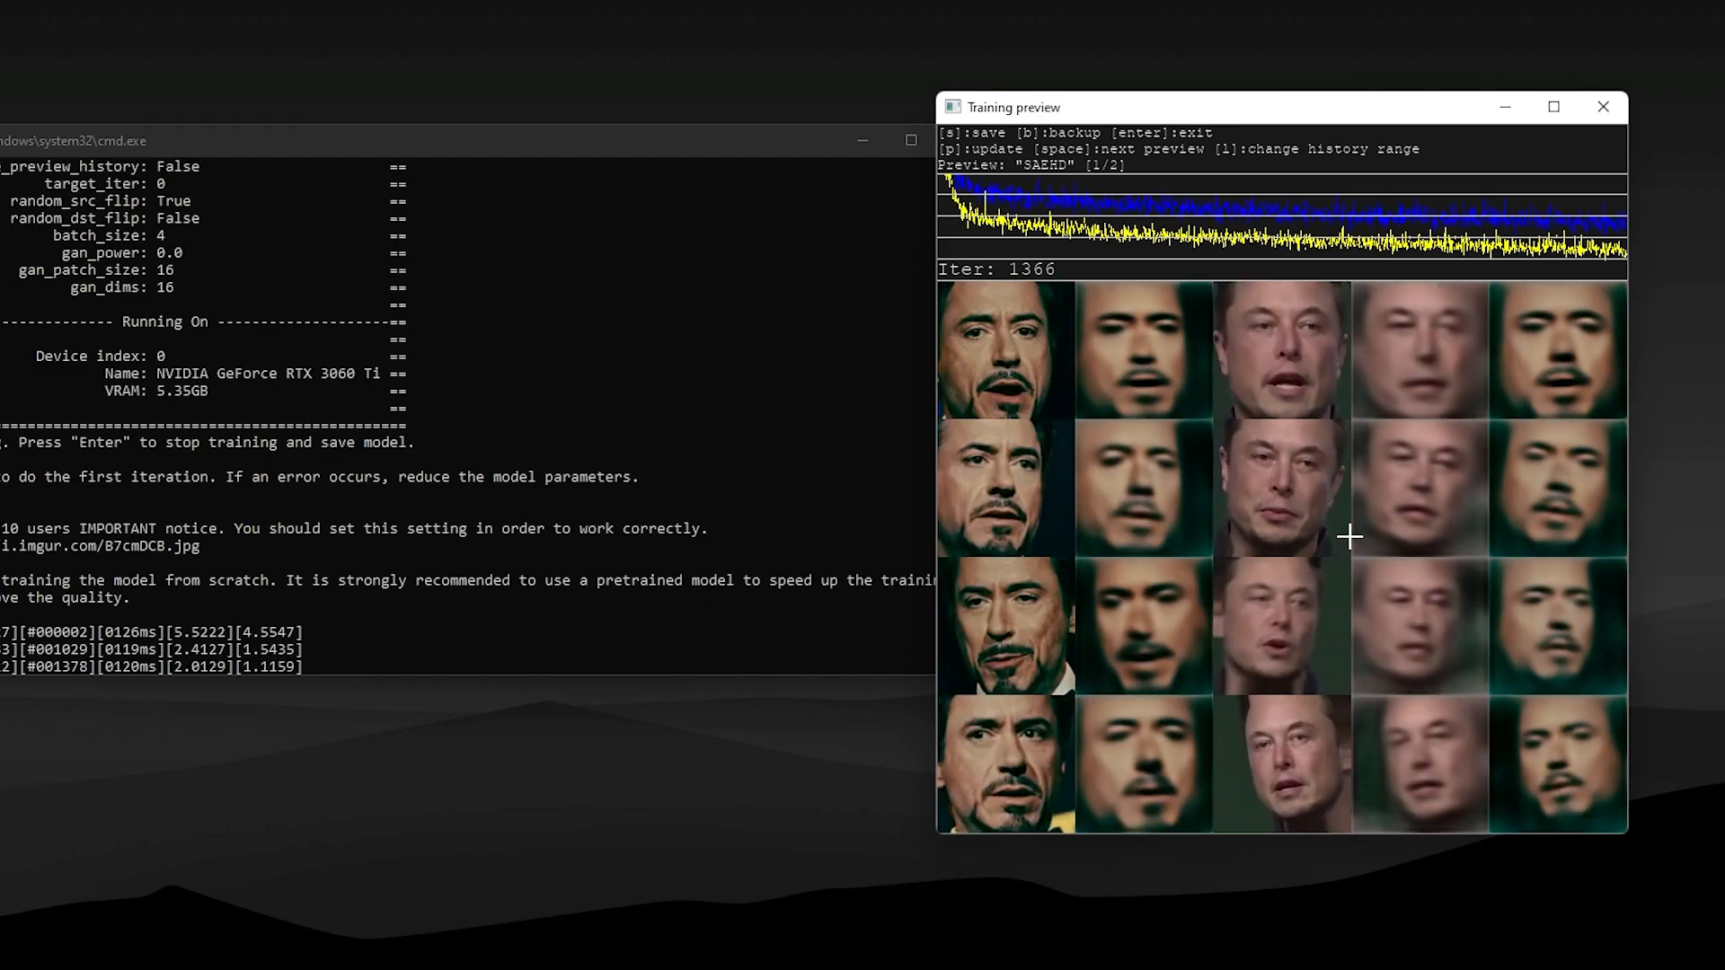
{"action": "key", "text": "p"}
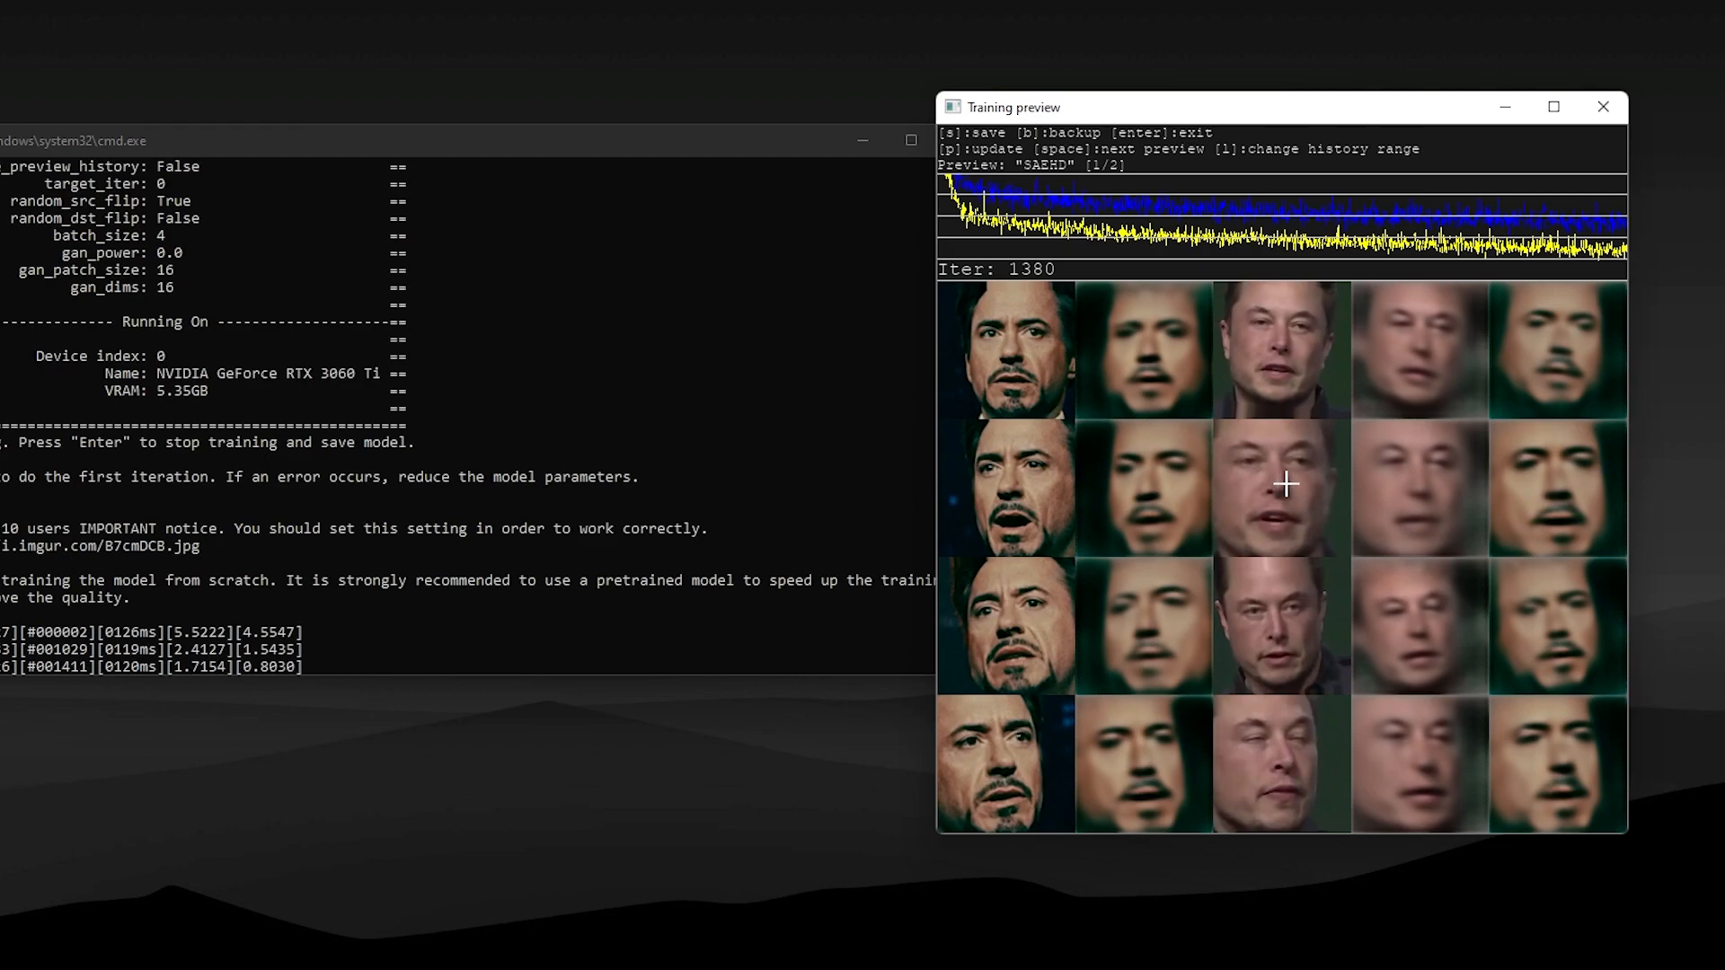
{"action": "key", "text": "s"}
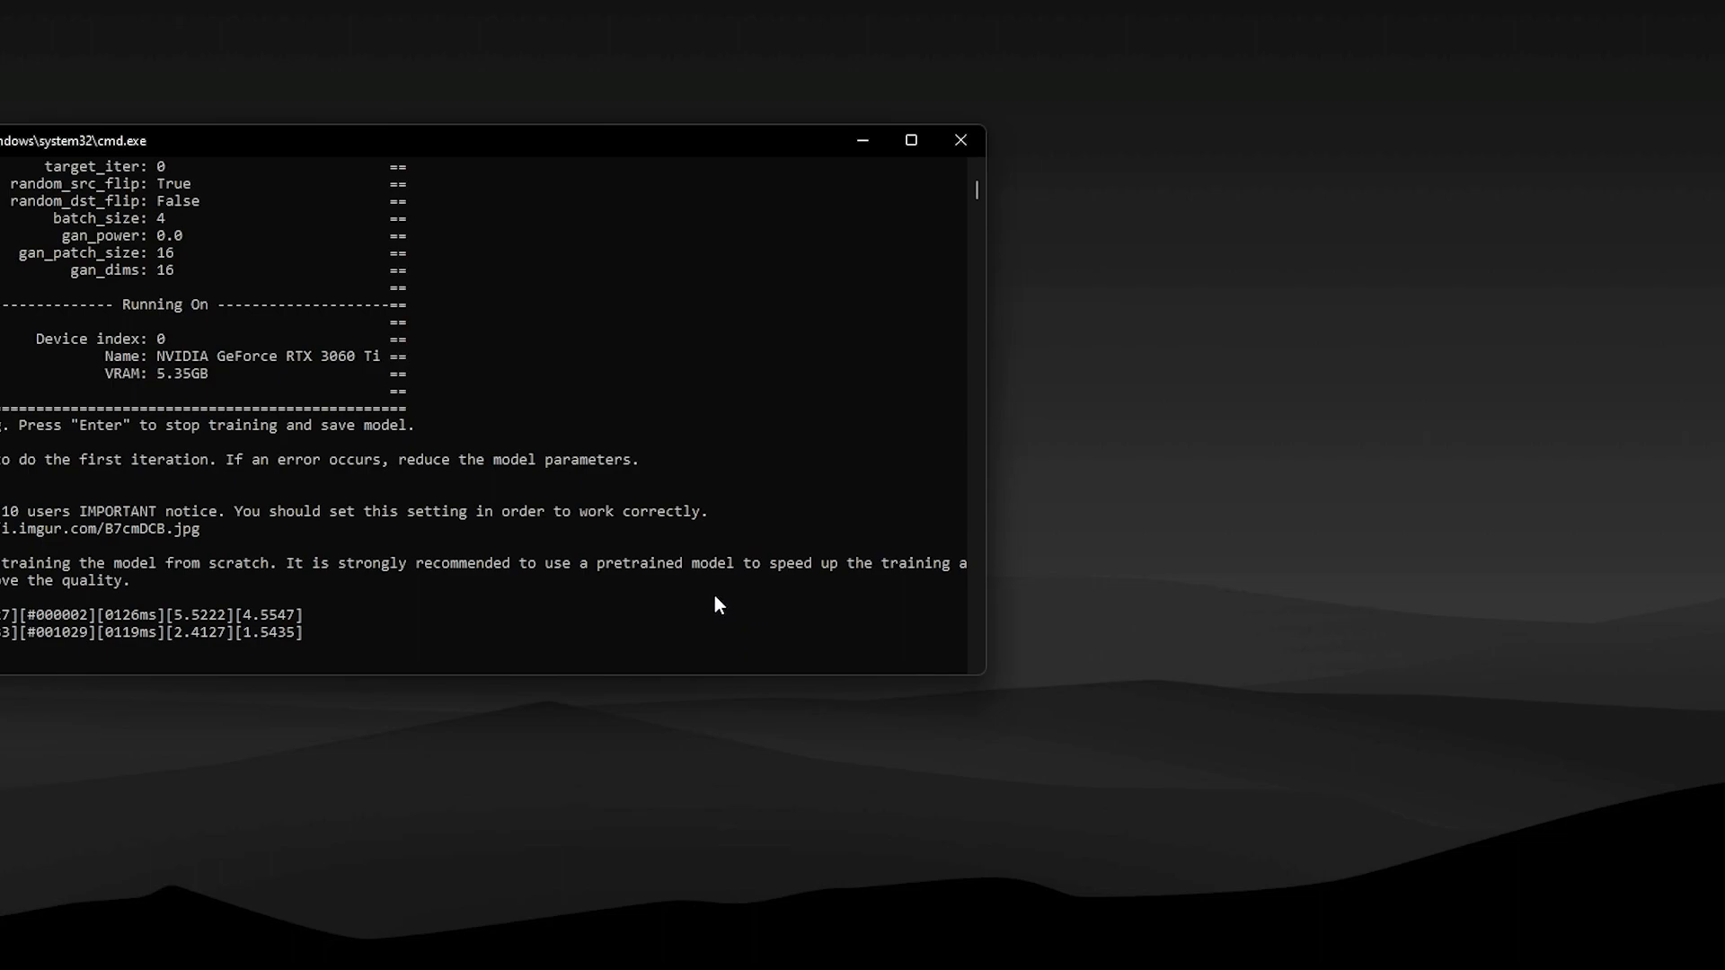
{"action": "key", "text": "Return"}
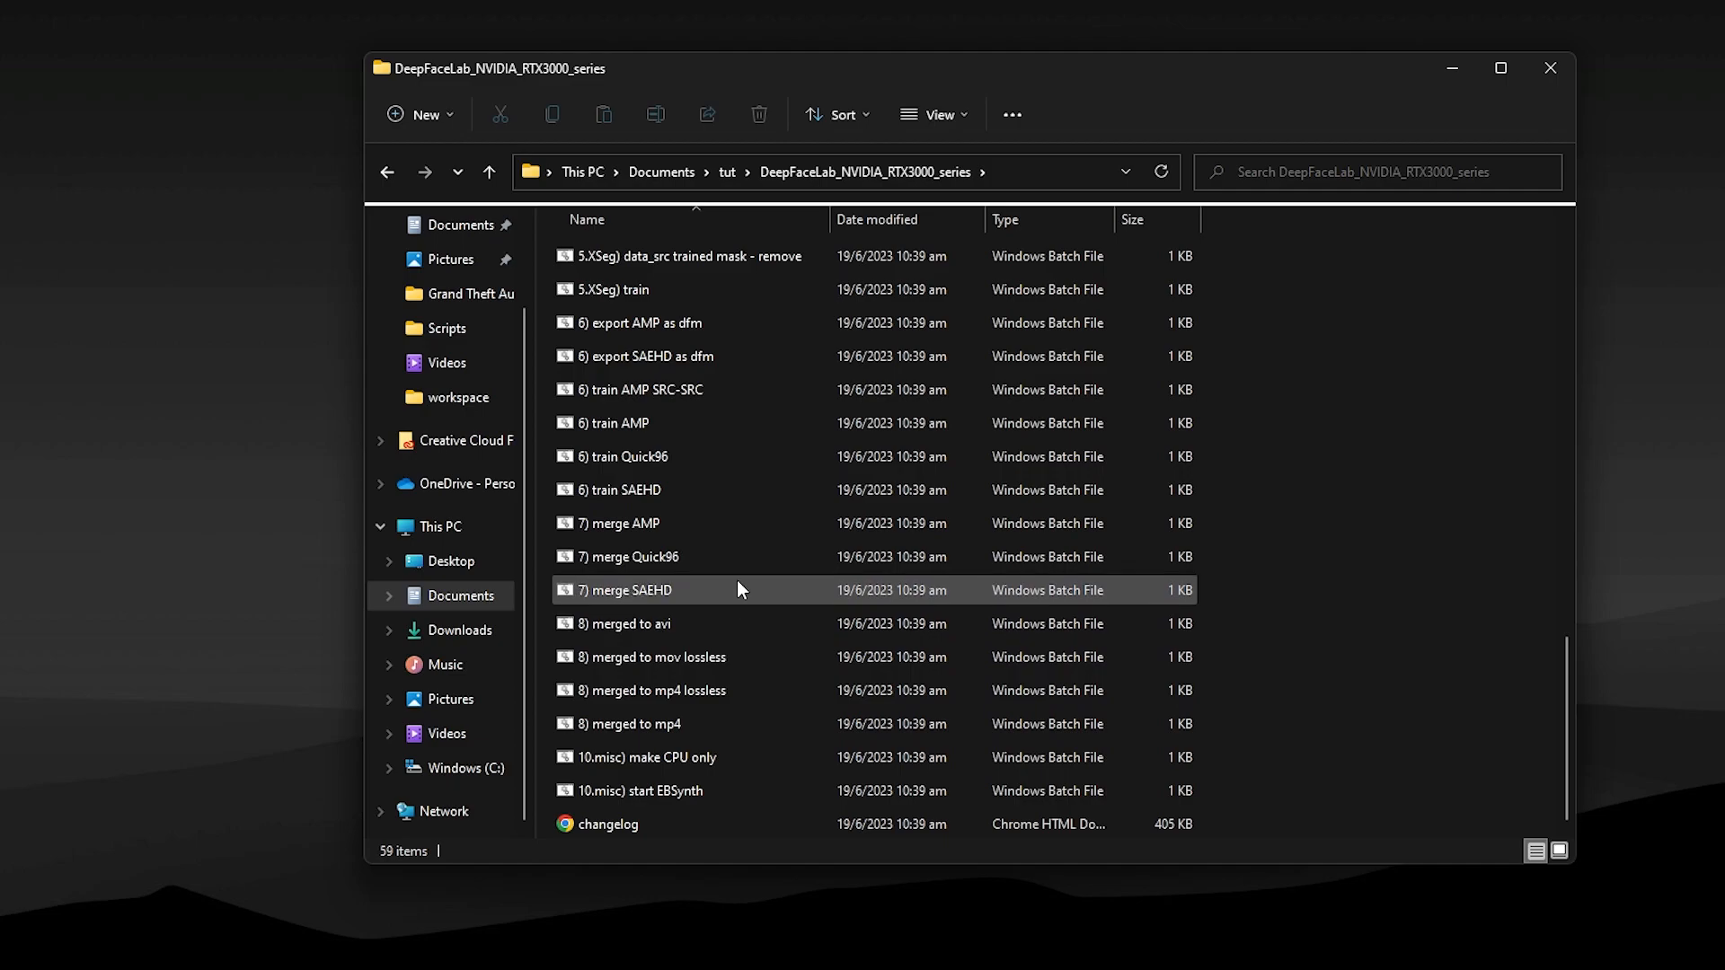
Step: Run 7) merge SAEHD with the latest aiovo model on GPU 0, accepting the default merger options
{"action": "double_click", "coordinate": [651, 588]}
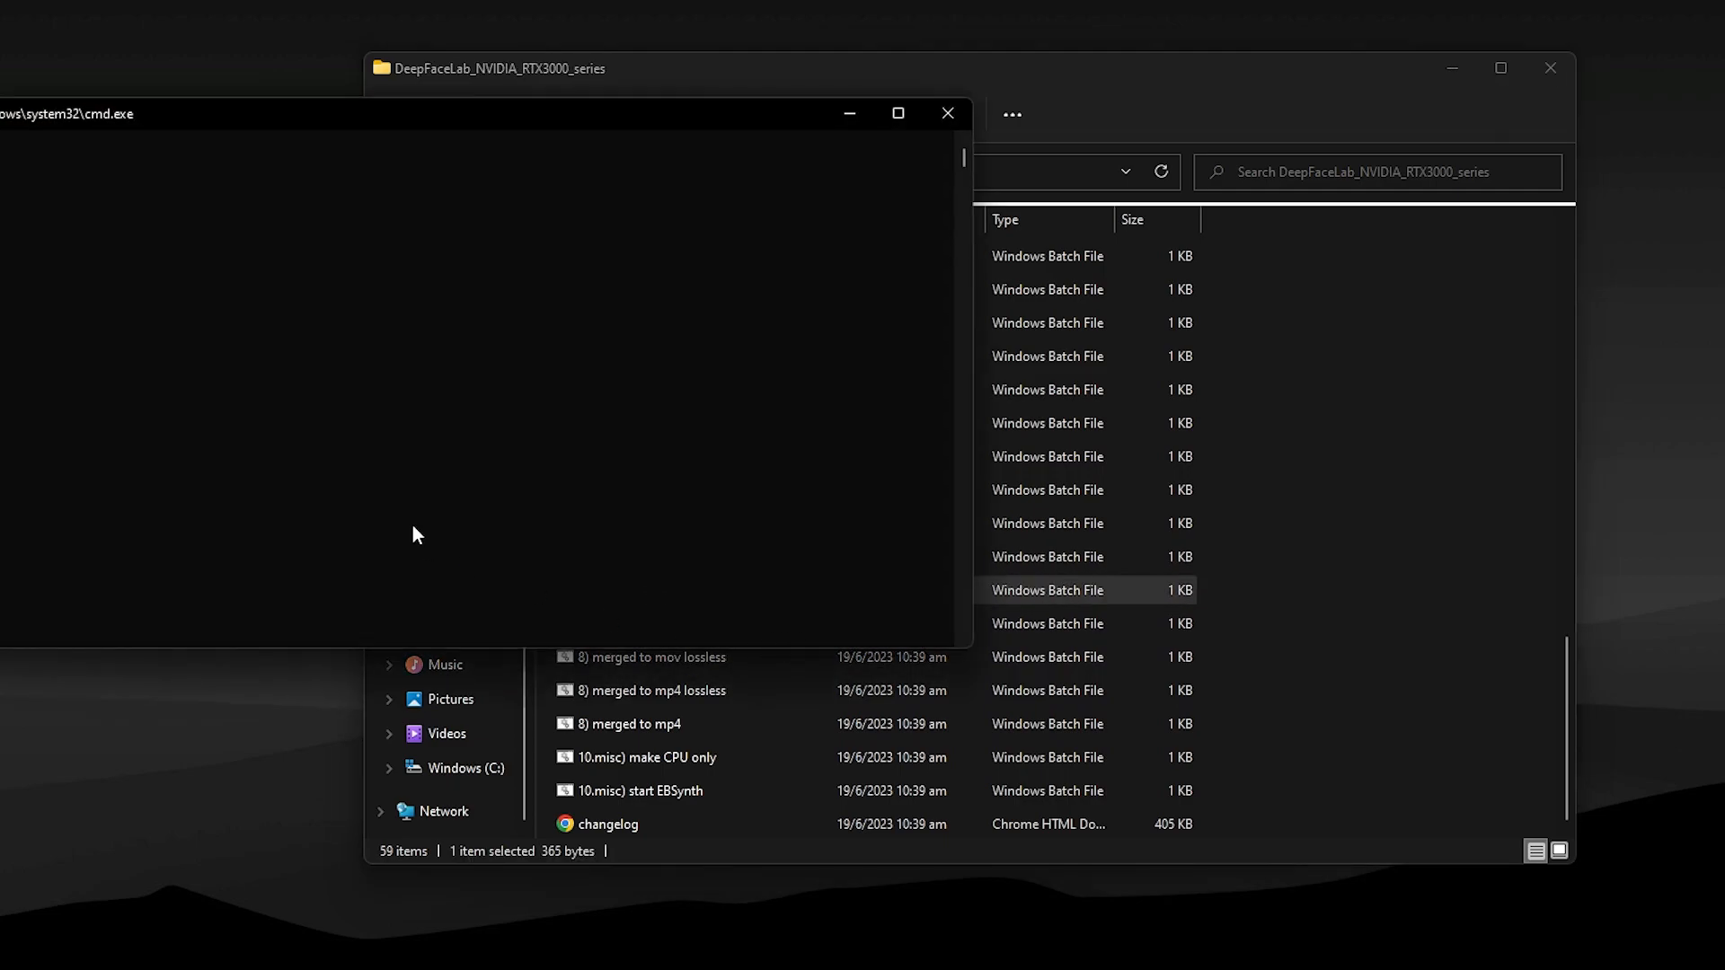
{"action": "left_click_drag", "start_coordinate": [340, 91], "coordinate": [903, 337]}
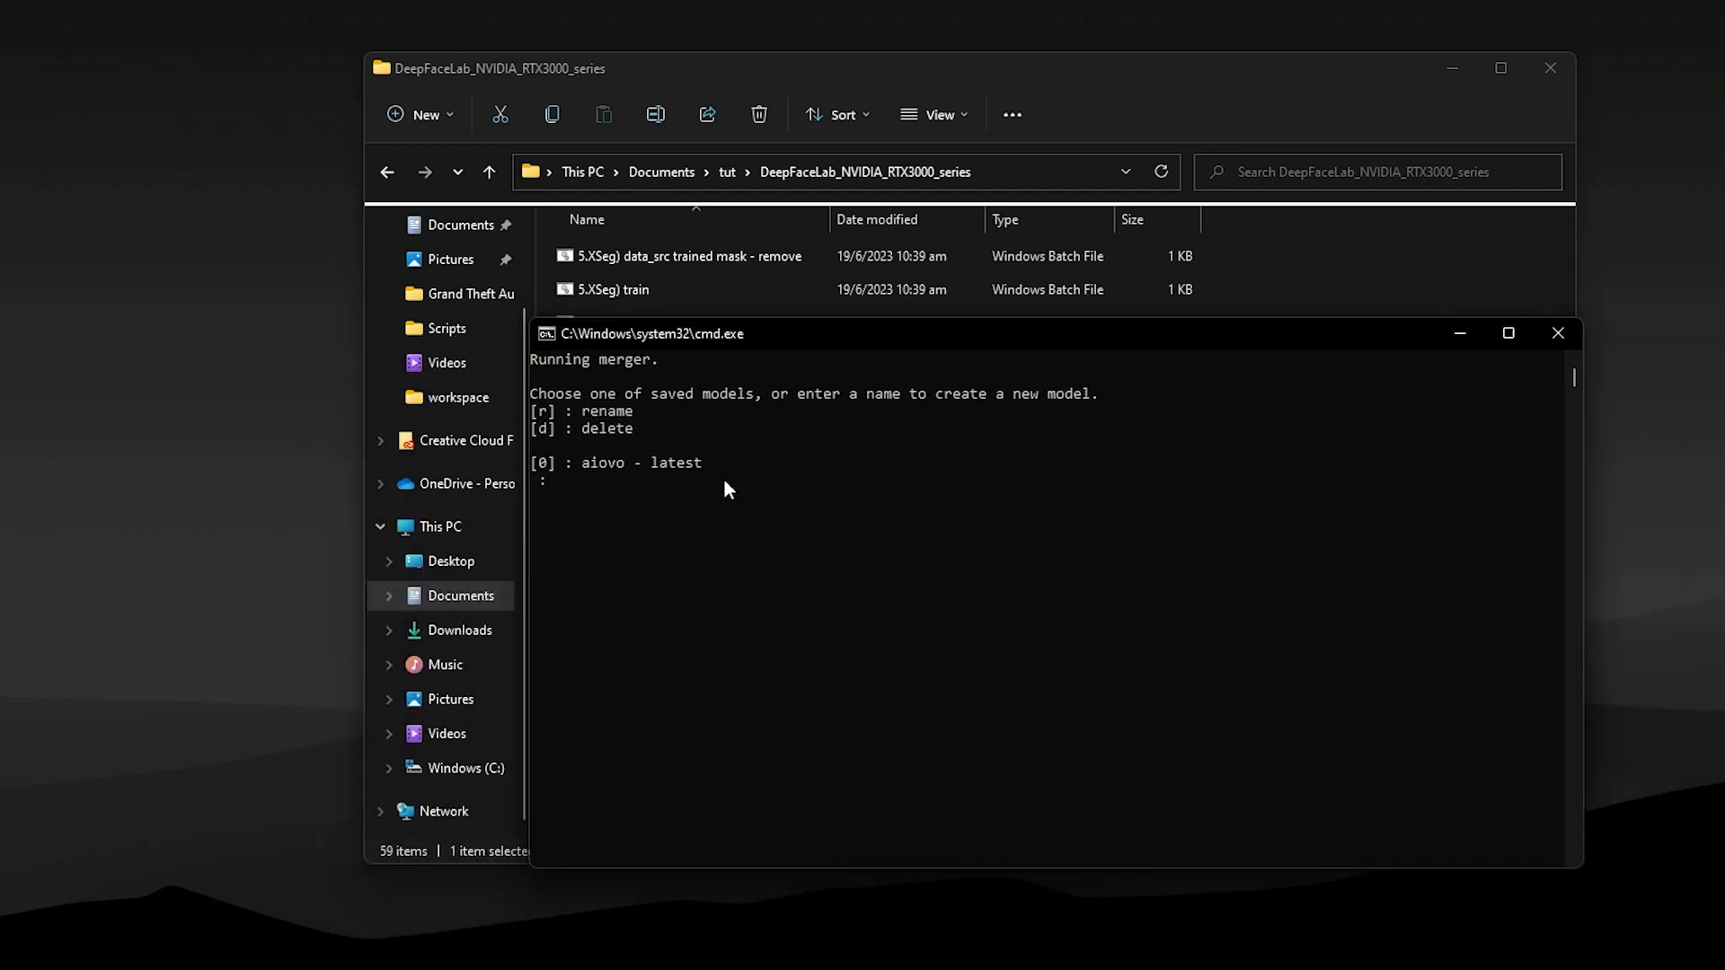
{"action": "key", "text": "Return"}
{"action": "key", "text": "Return"}
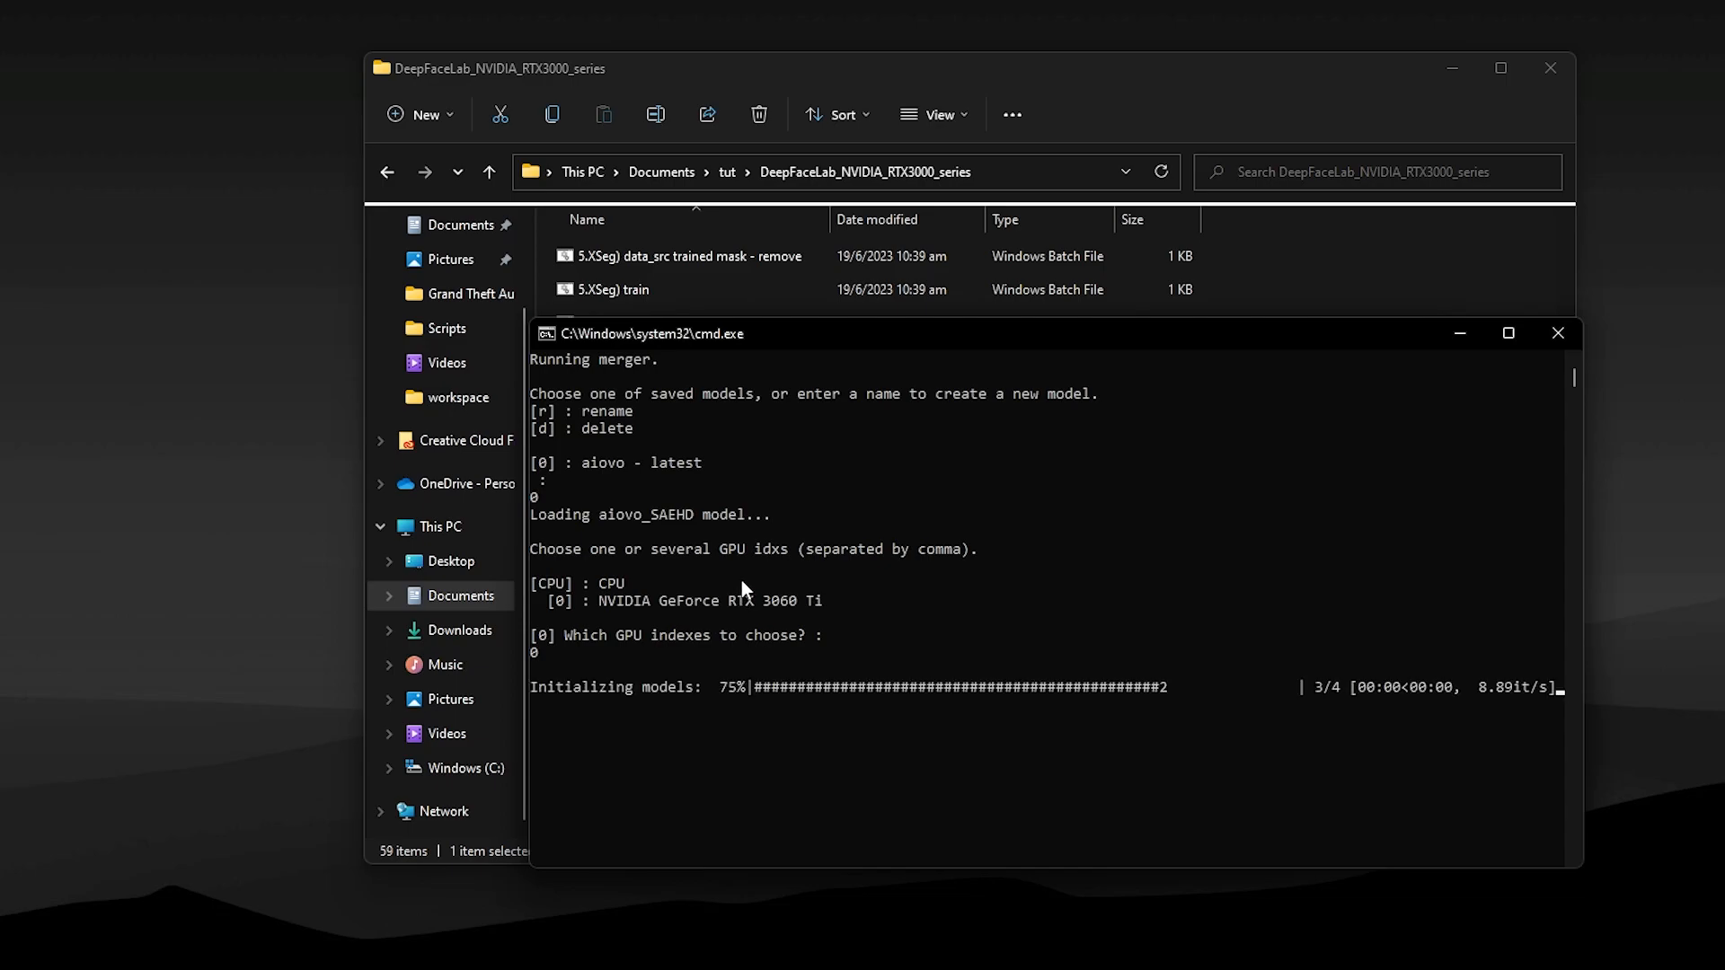
{"action": "key", "text": "Return"}
{"action": "key", "text": "Return"}
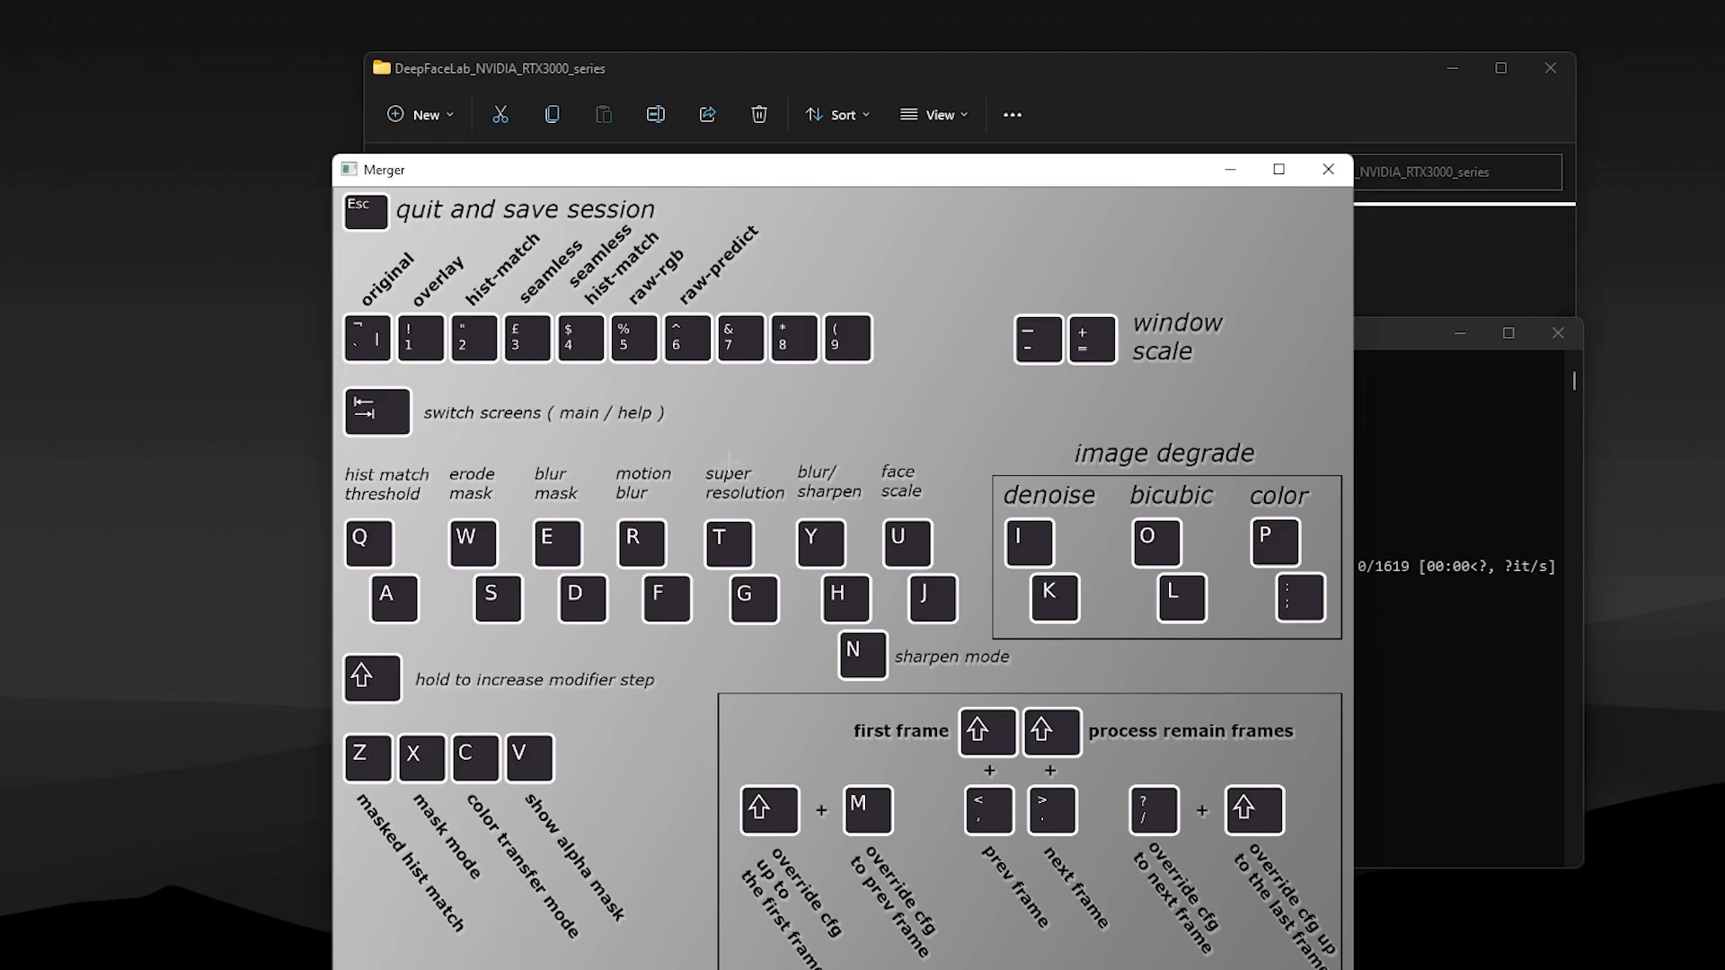
Step: Switch the merger from the help screen to the frame view and place its window beside the console
{"action": "key", "text": "Tab"}
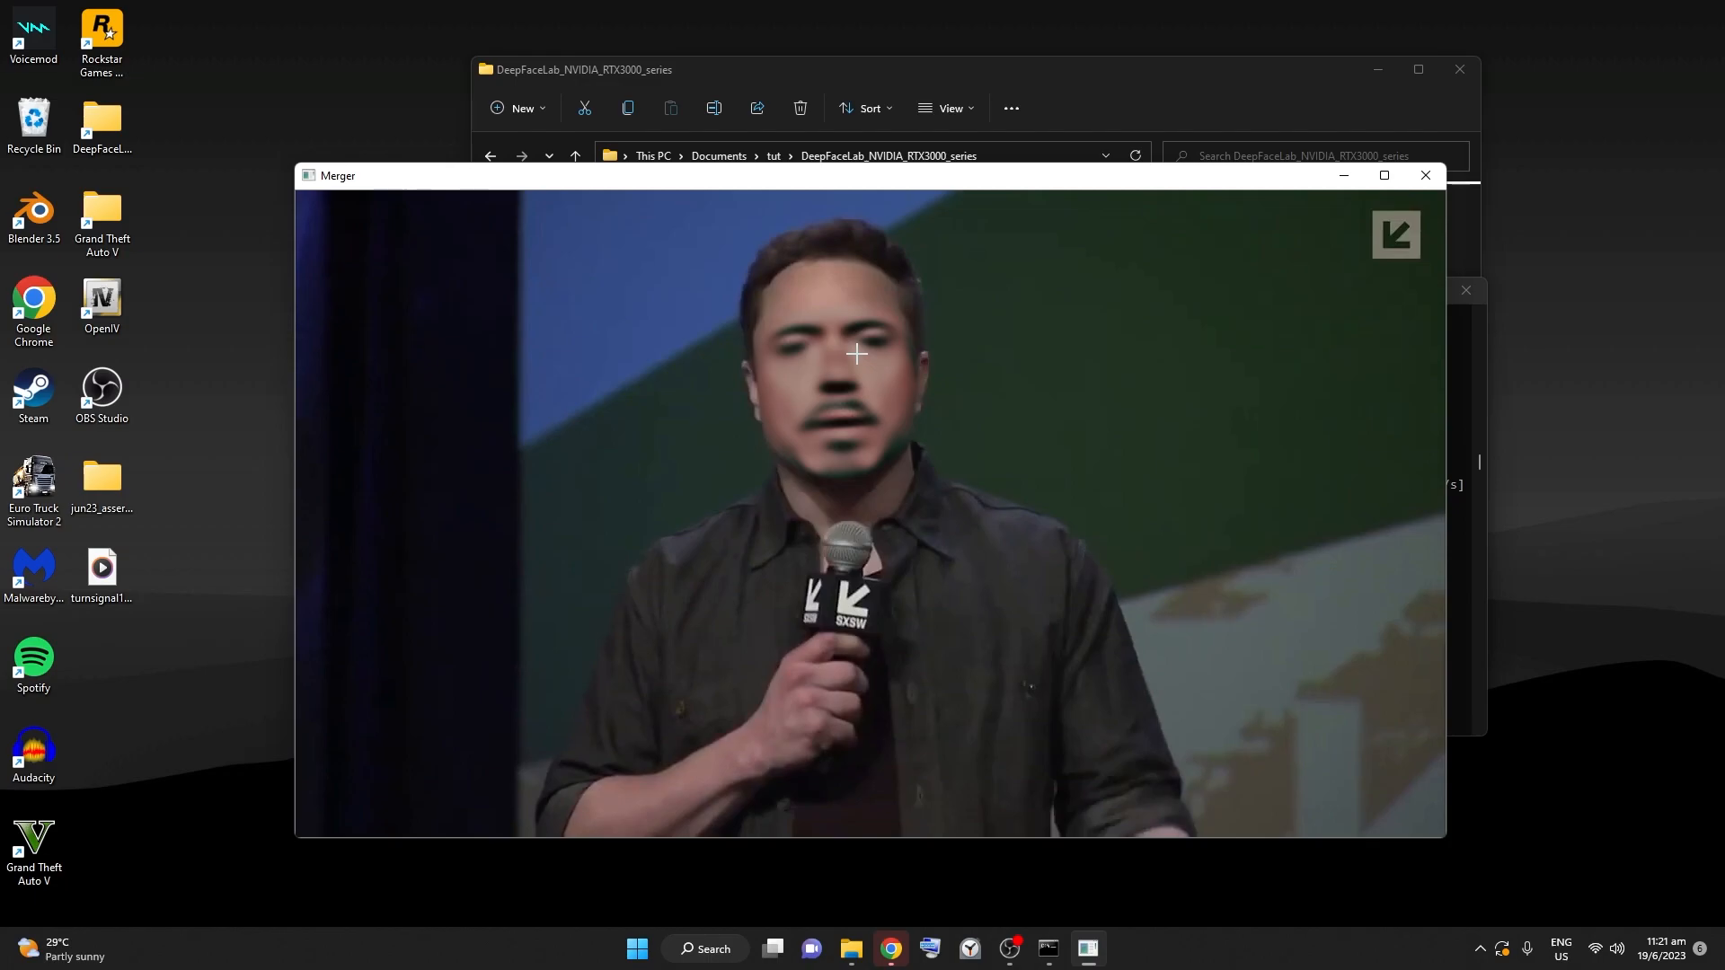
{"action": "left_click_drag", "start_coordinate": [836, 175], "coordinate": [1305, 184]}
{"action": "left_click_drag", "start_coordinate": [751, 296], "coordinate": [222, 200]}
{"action": "left_click", "coordinate": [1226, 510]}
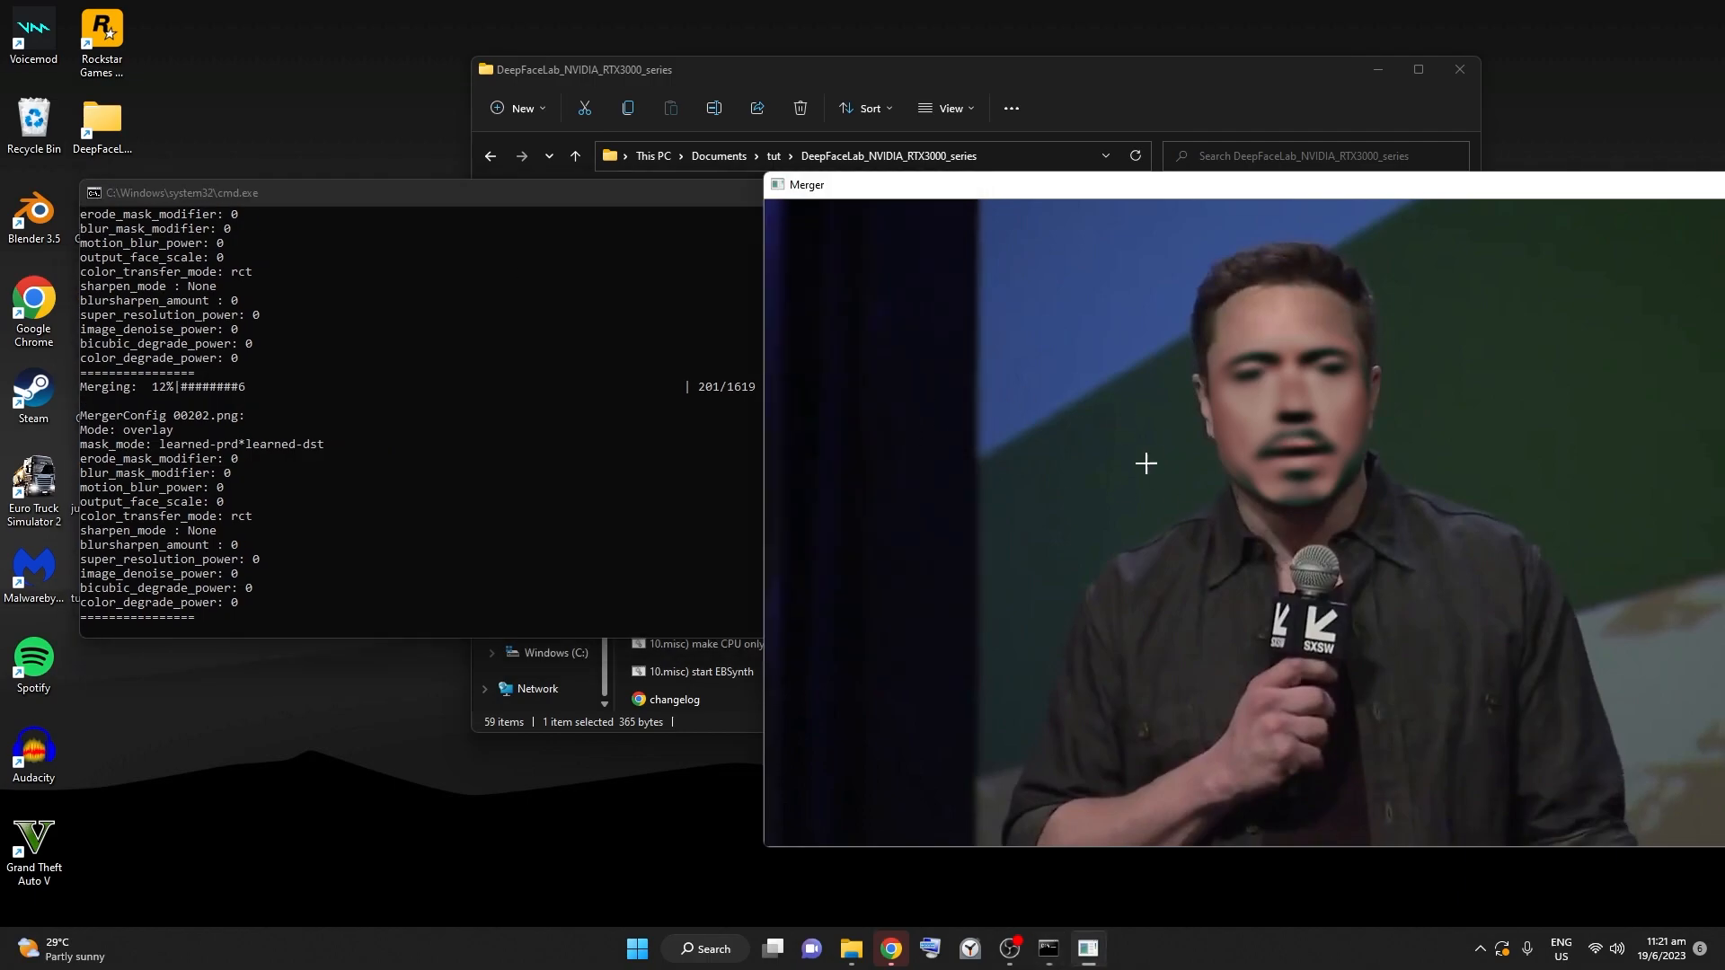
{"action": "left_click_drag", "start_coordinate": [1082, 197], "coordinate": [855, 160]}
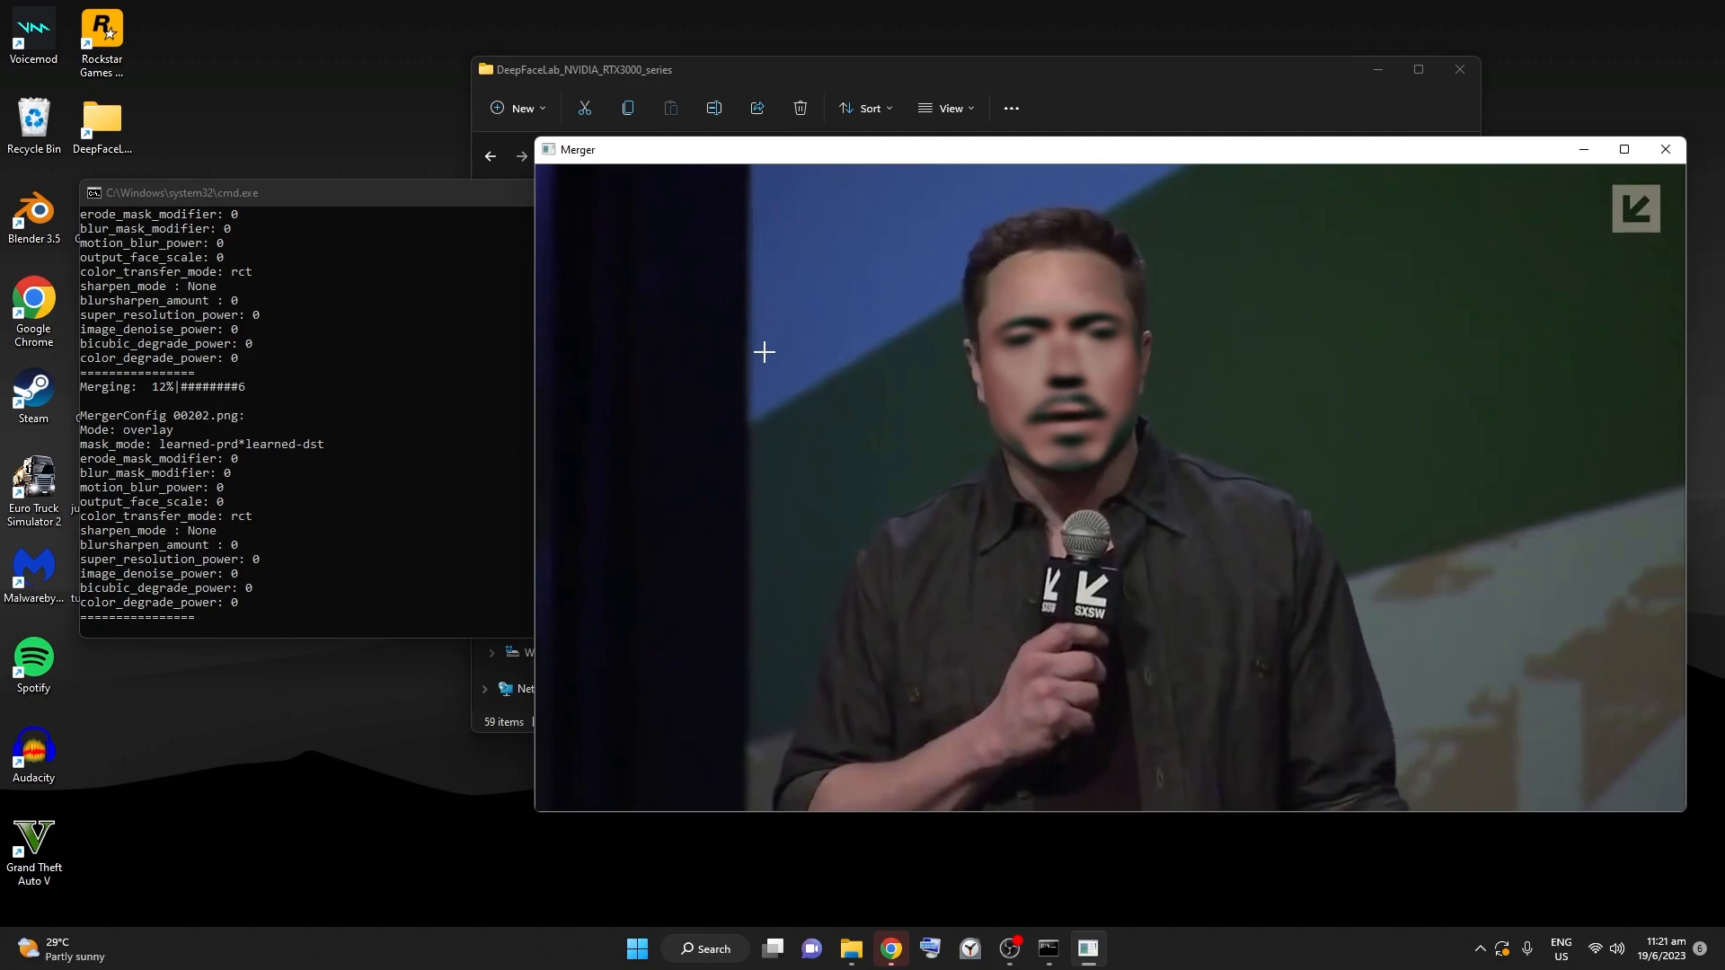
{"action": "mouse_move", "coordinate": [810, 158]}
{"action": "left_mouse_down"}
{"action": "mouse_move", "coordinate": [796, 143]}
{"action": "mouse_move", "coordinate": [828, 134]}
{"action": "left_mouse_up"}
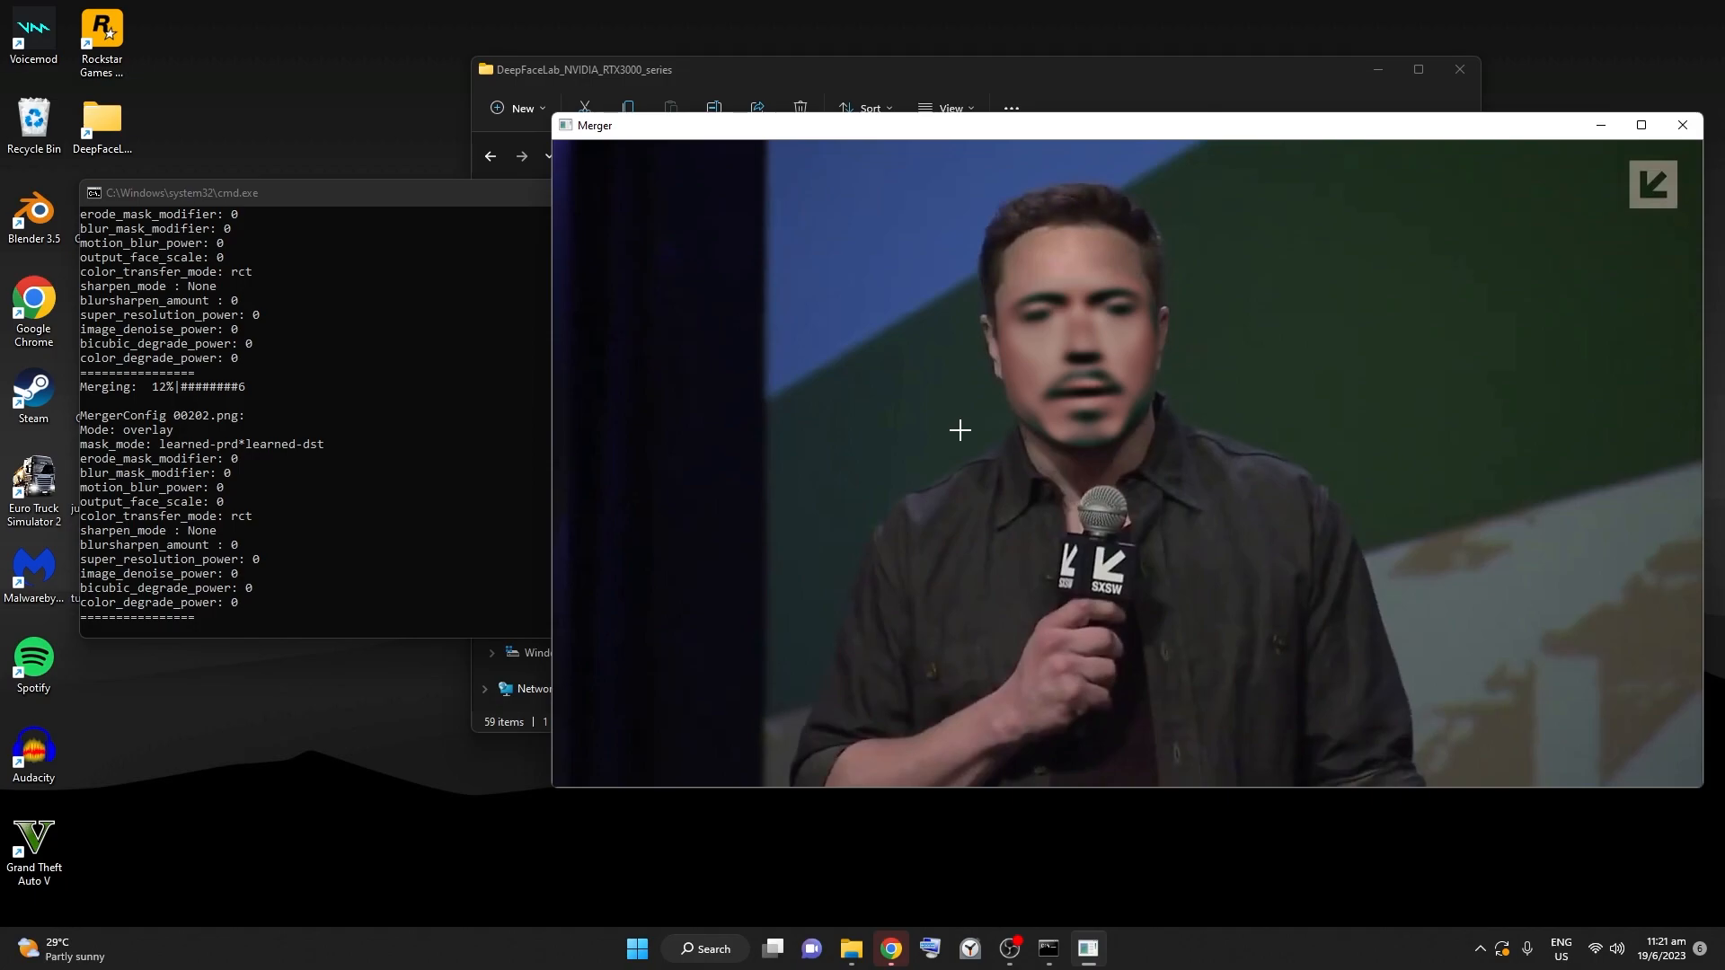
Step: Process all remaining frames with the current overlay settings, then quit the merger with its session saved and close the console
{"action": "key", "text": "shift+period"}
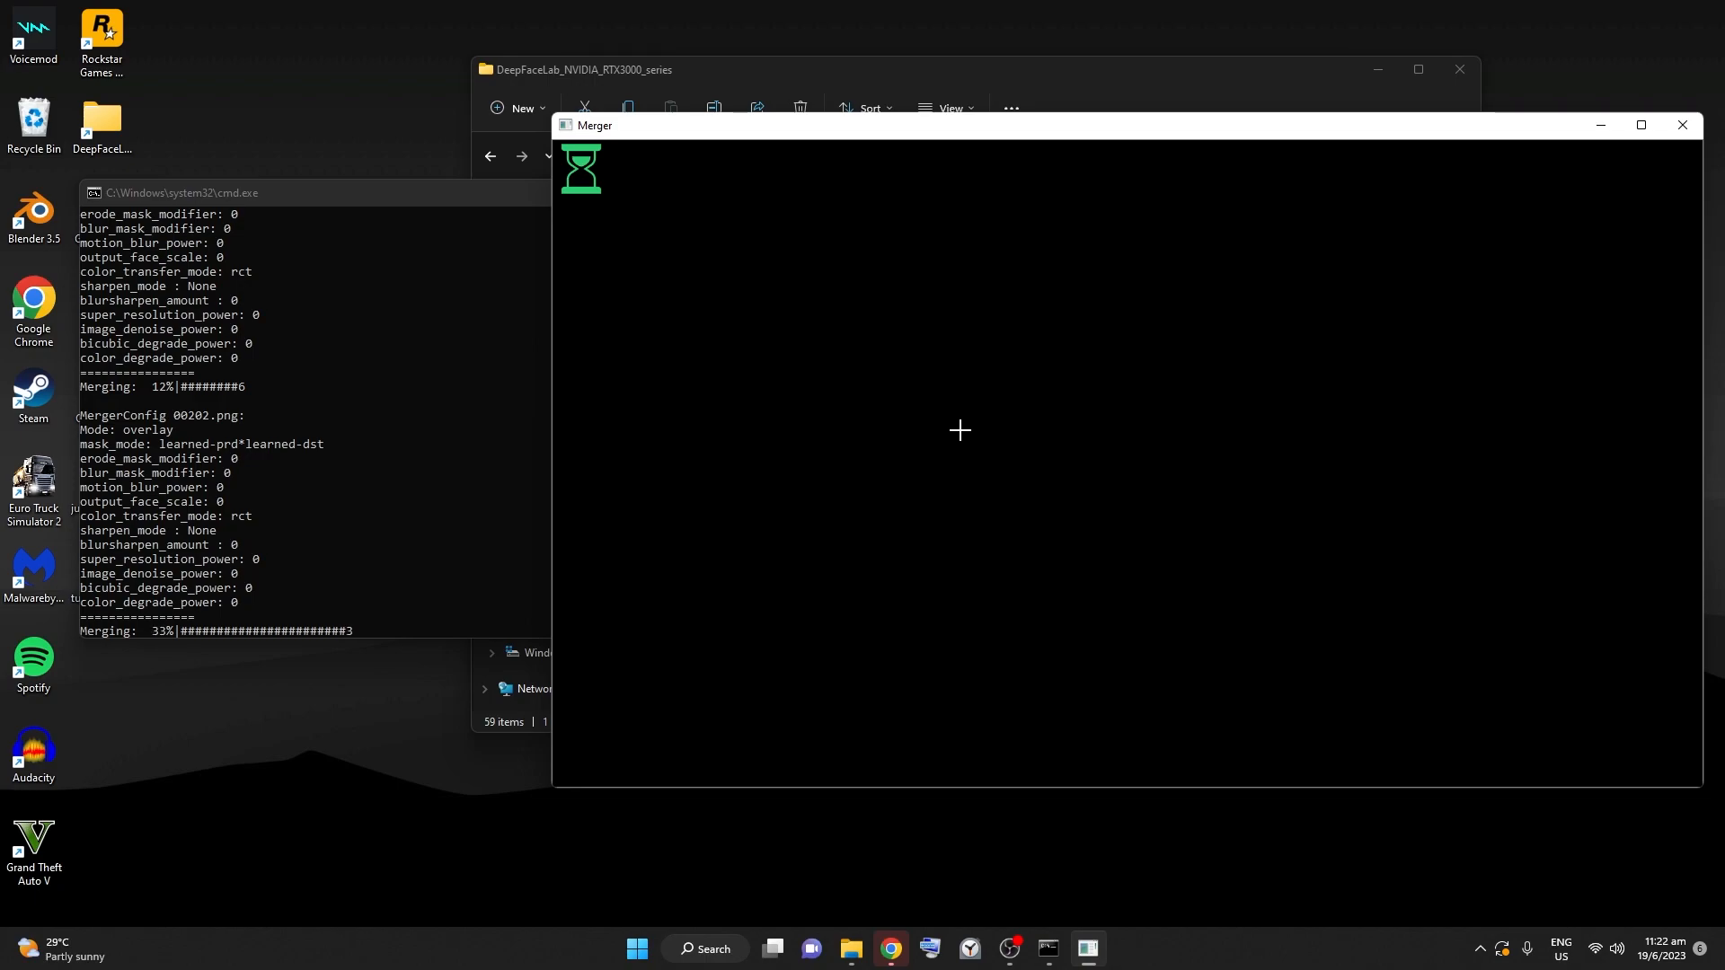
{"action": "left_click_drag", "start_coordinate": [445, 198], "coordinate": [487, 188]}
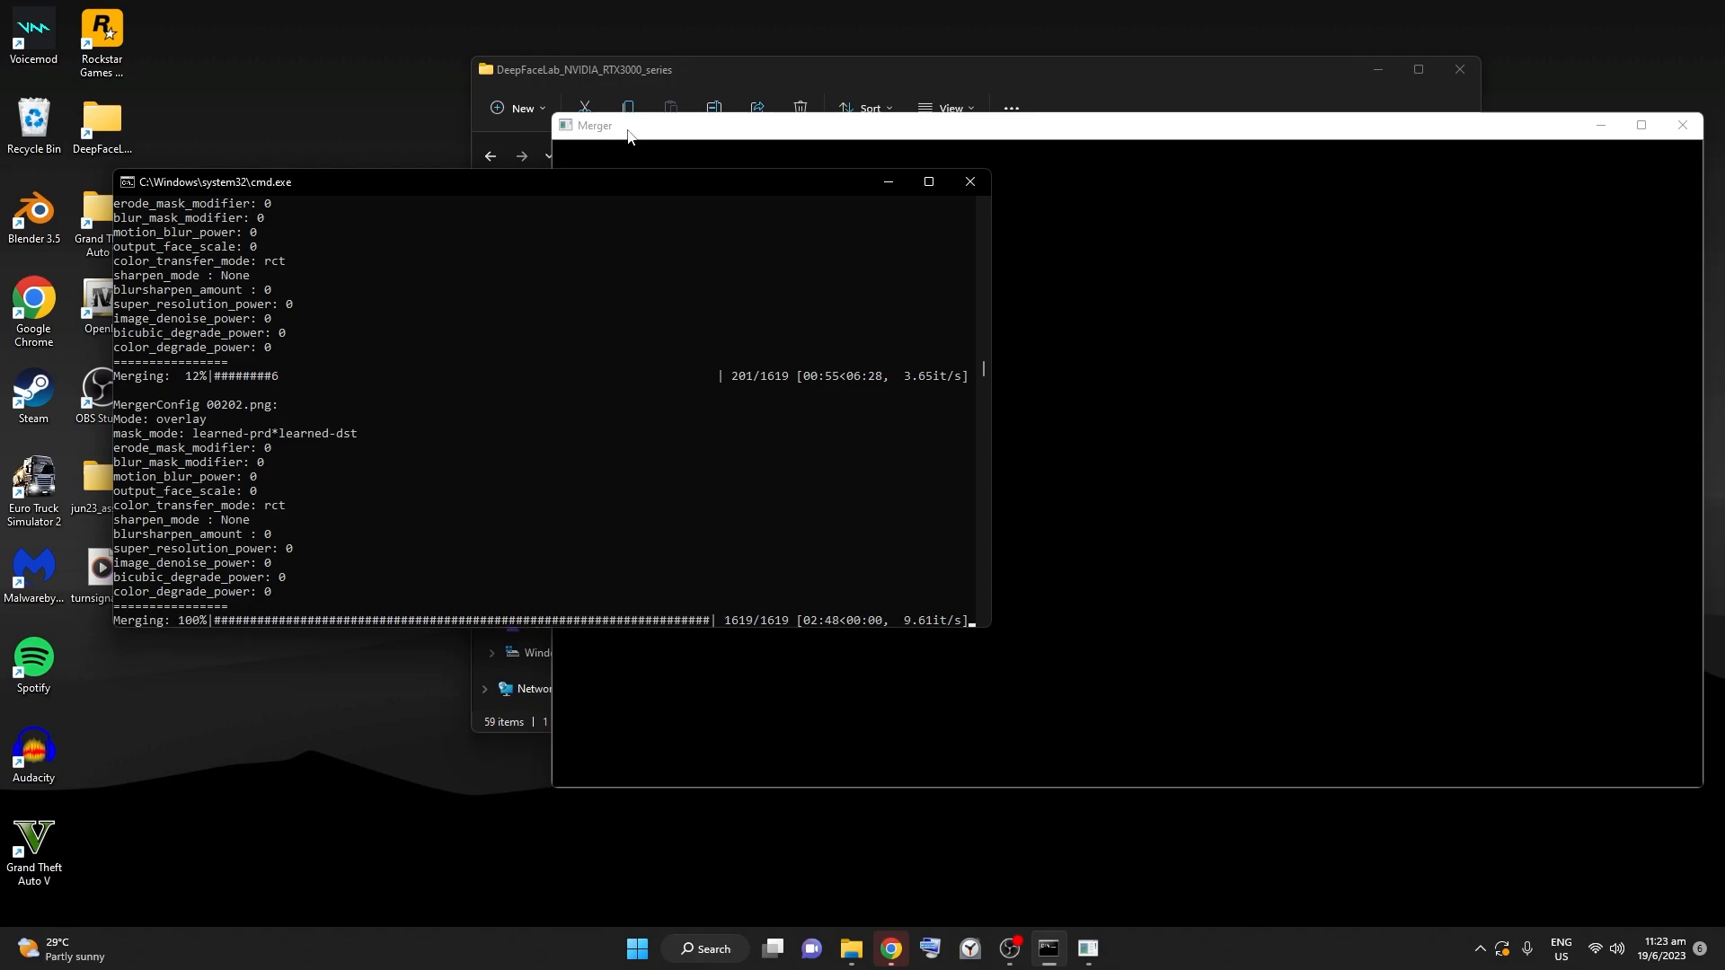
{"action": "left_click", "coordinate": [1201, 443]}
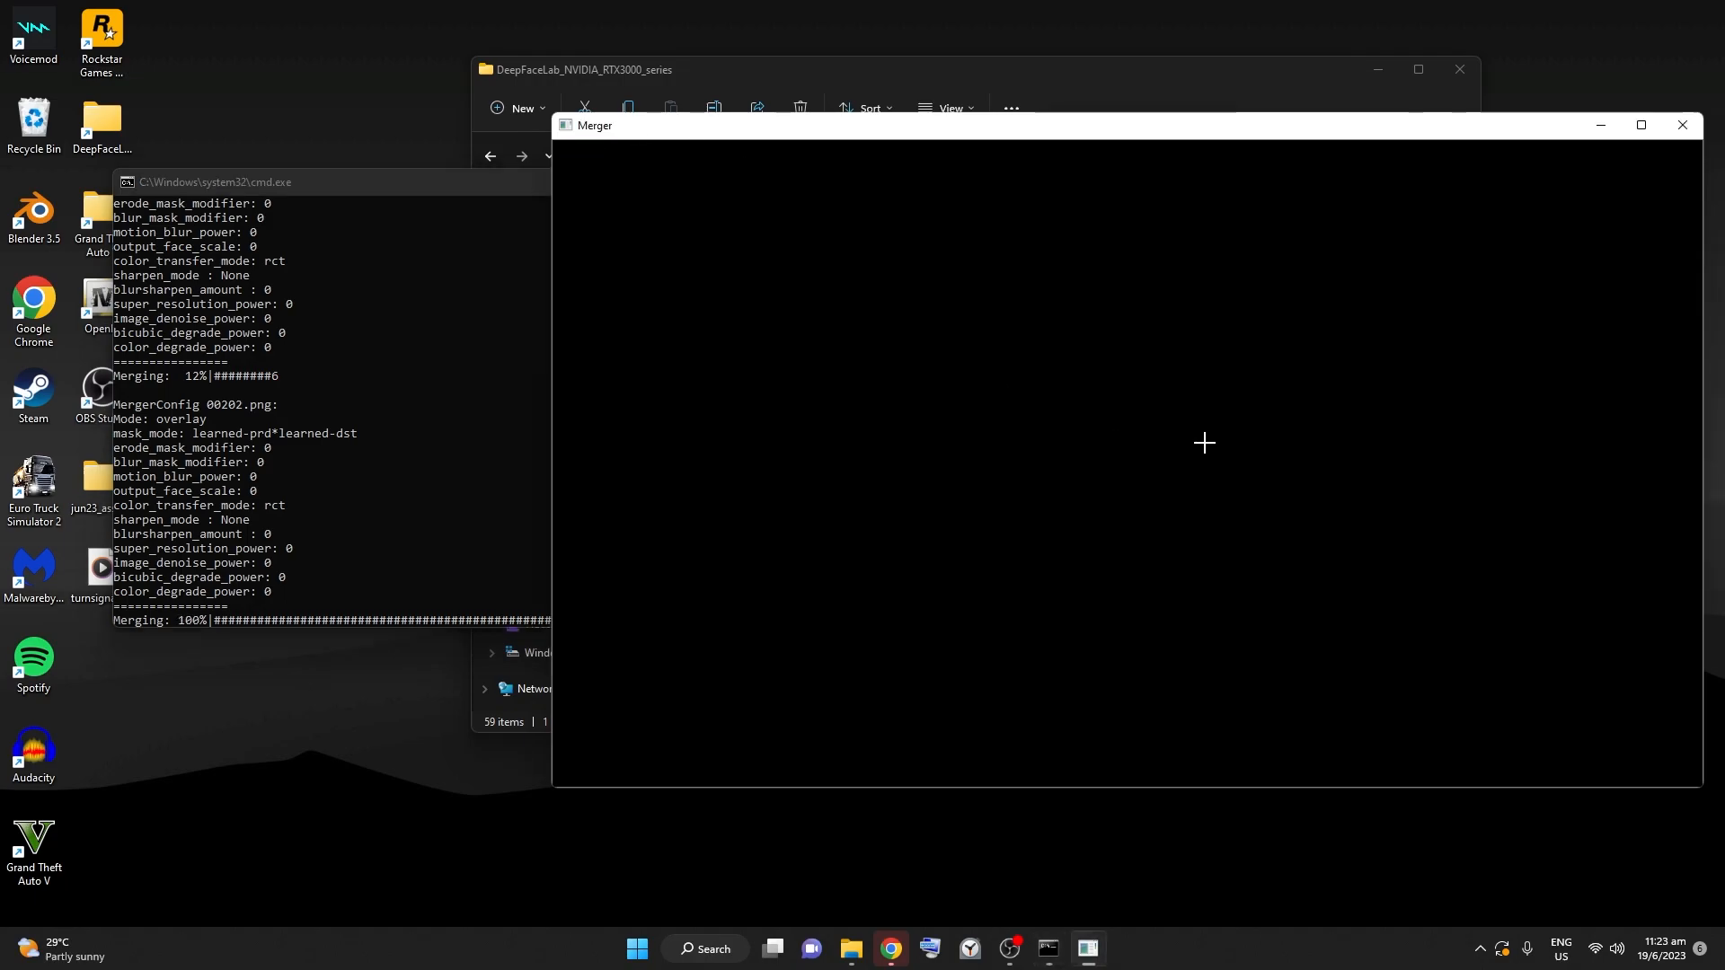
{"action": "key", "text": "Escape"}
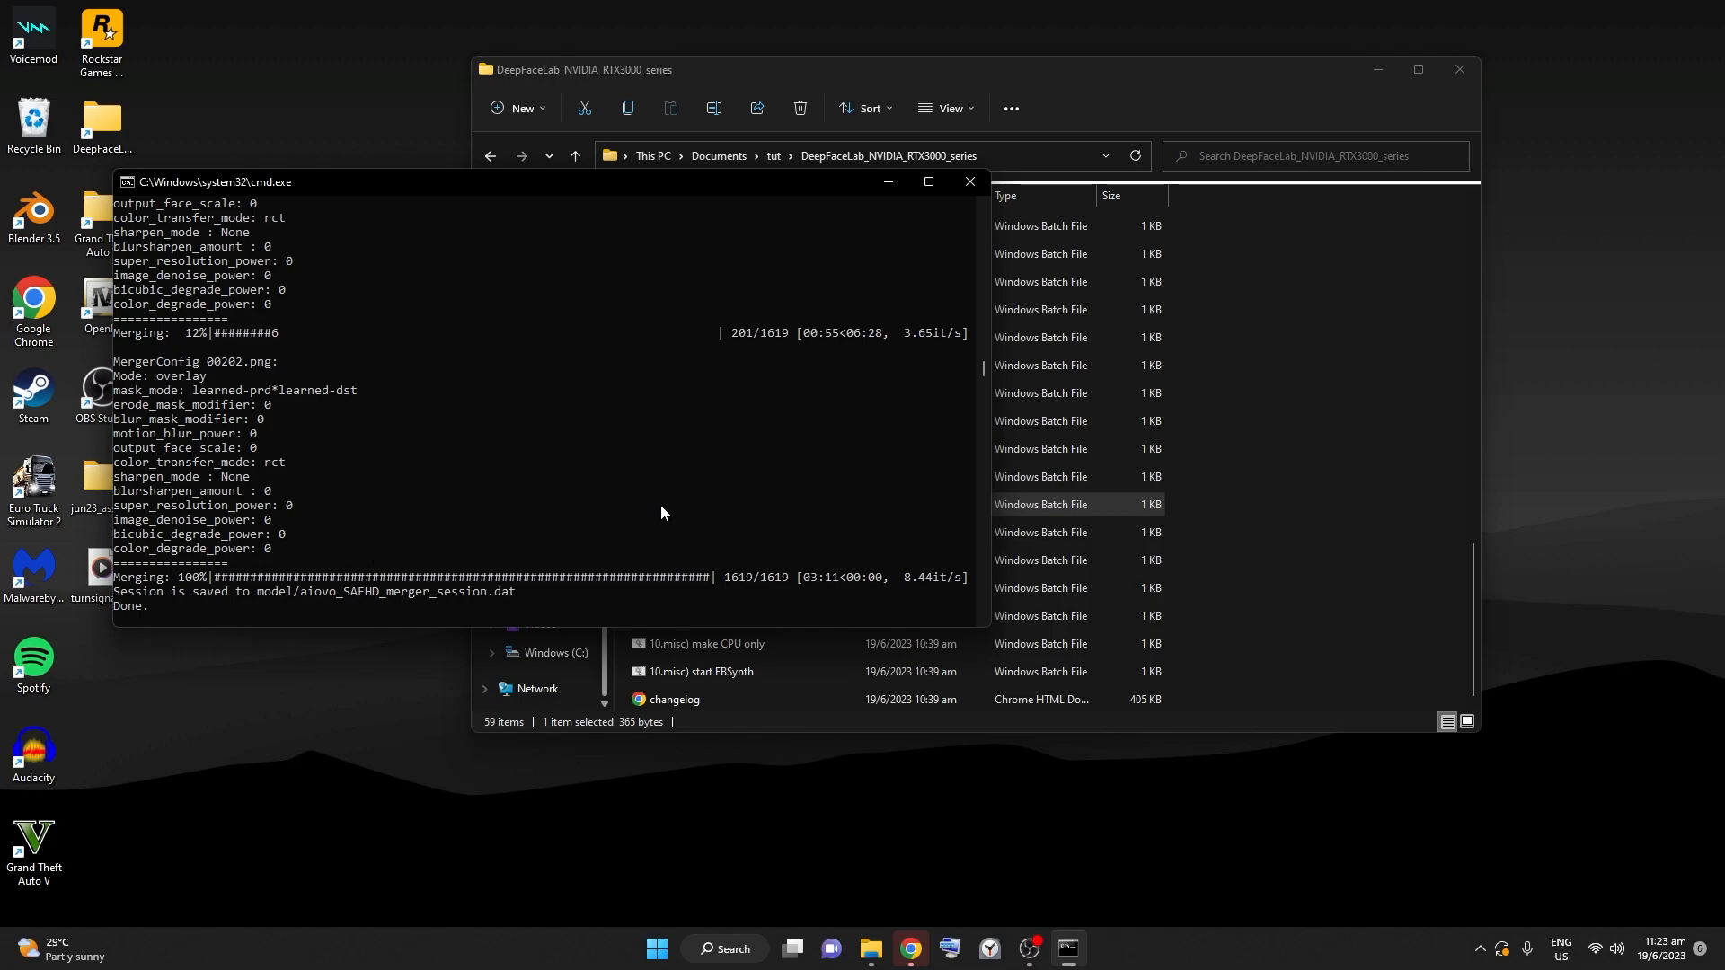
{"action": "left_click", "coordinate": [1353, 580]}
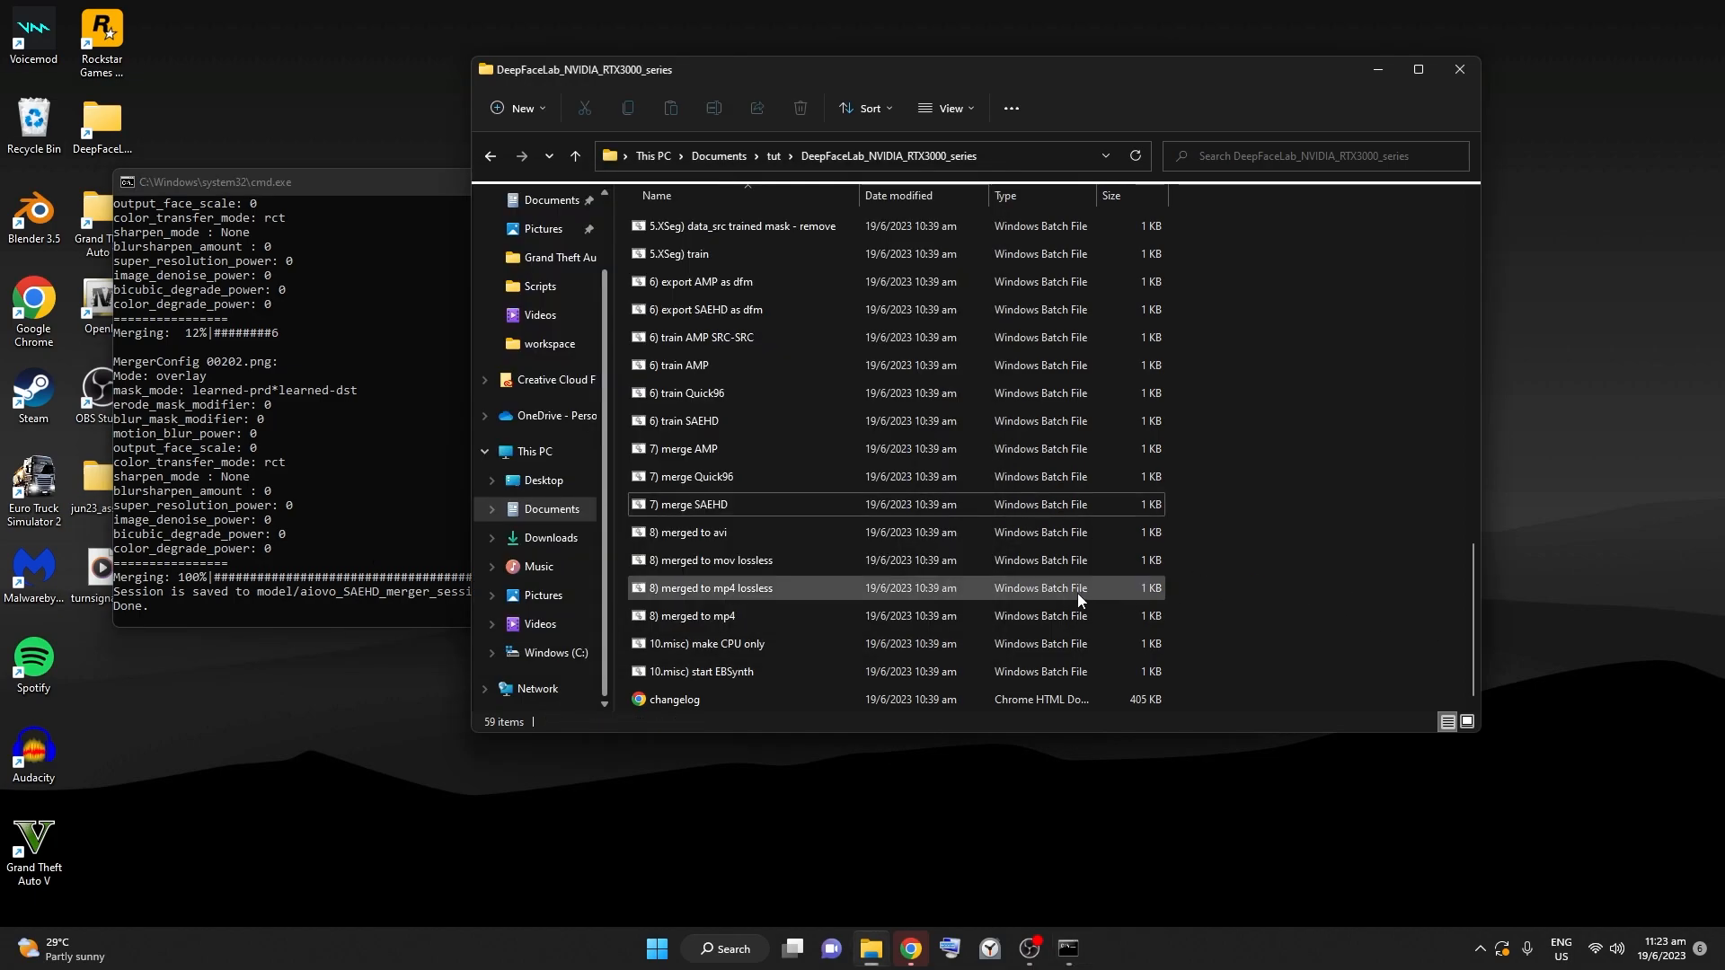
{"action": "left_click", "coordinate": [449, 500]}
{"action": "key", "text": "Return"}
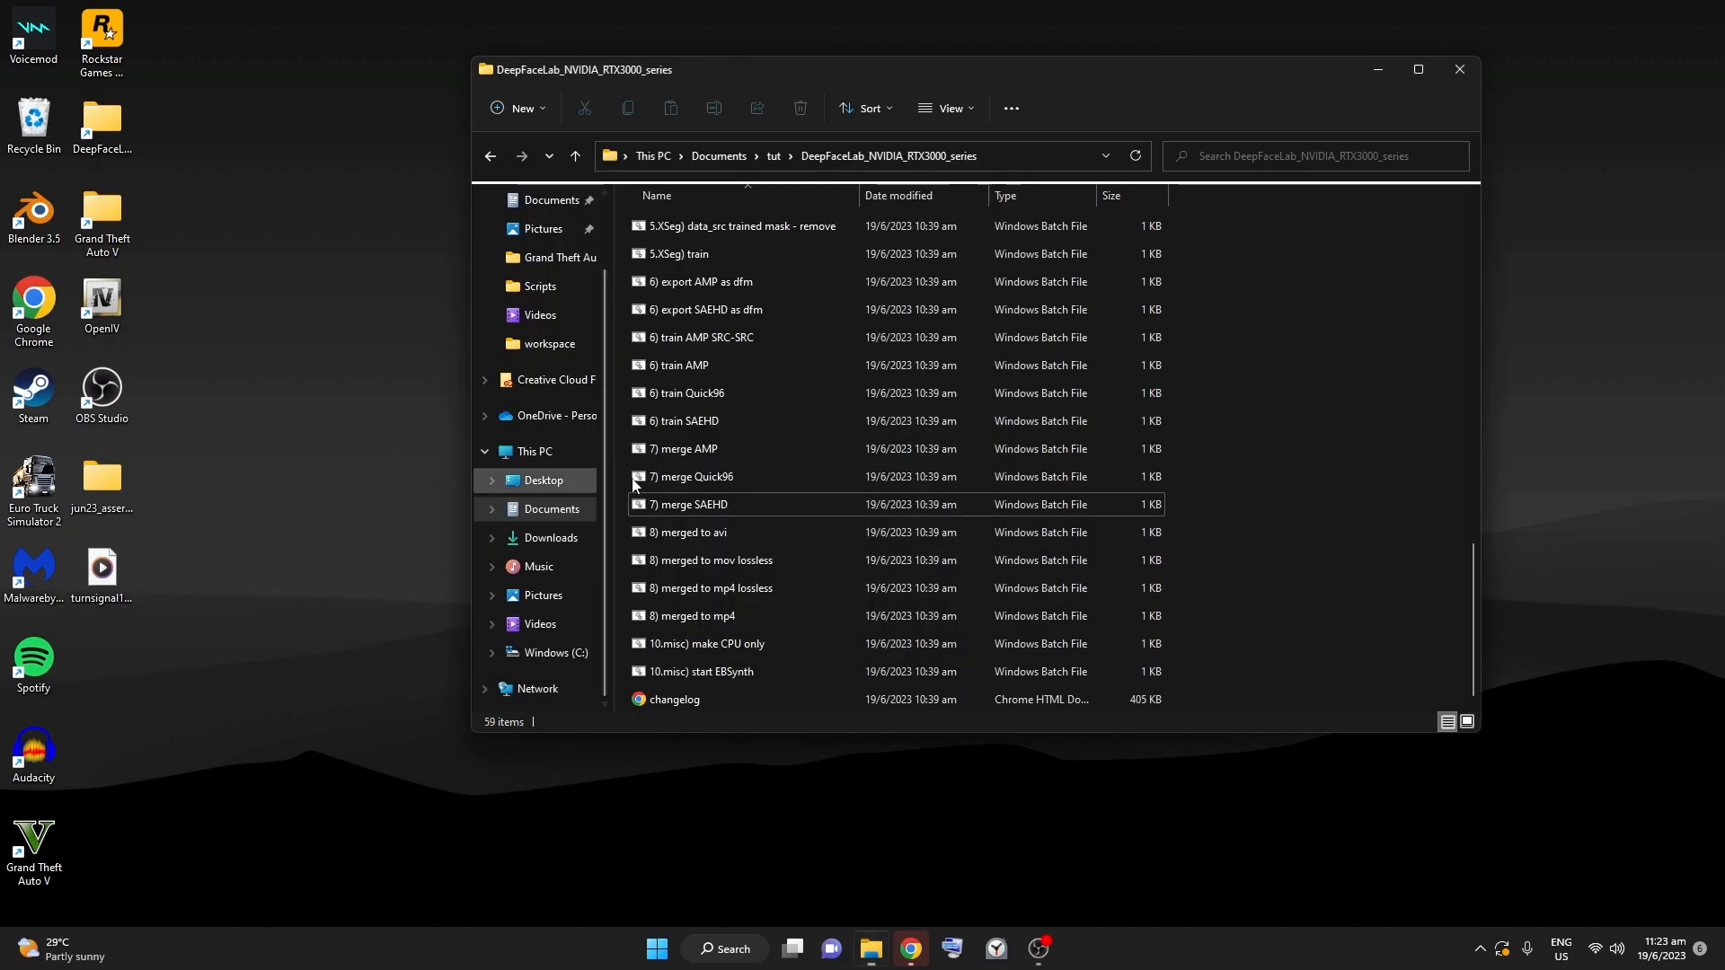
Step: Run 8) merged to mp4 with the default bitrate of 16 MB/s and close the console once the export is done
{"action": "double_click", "coordinate": [798, 608]}
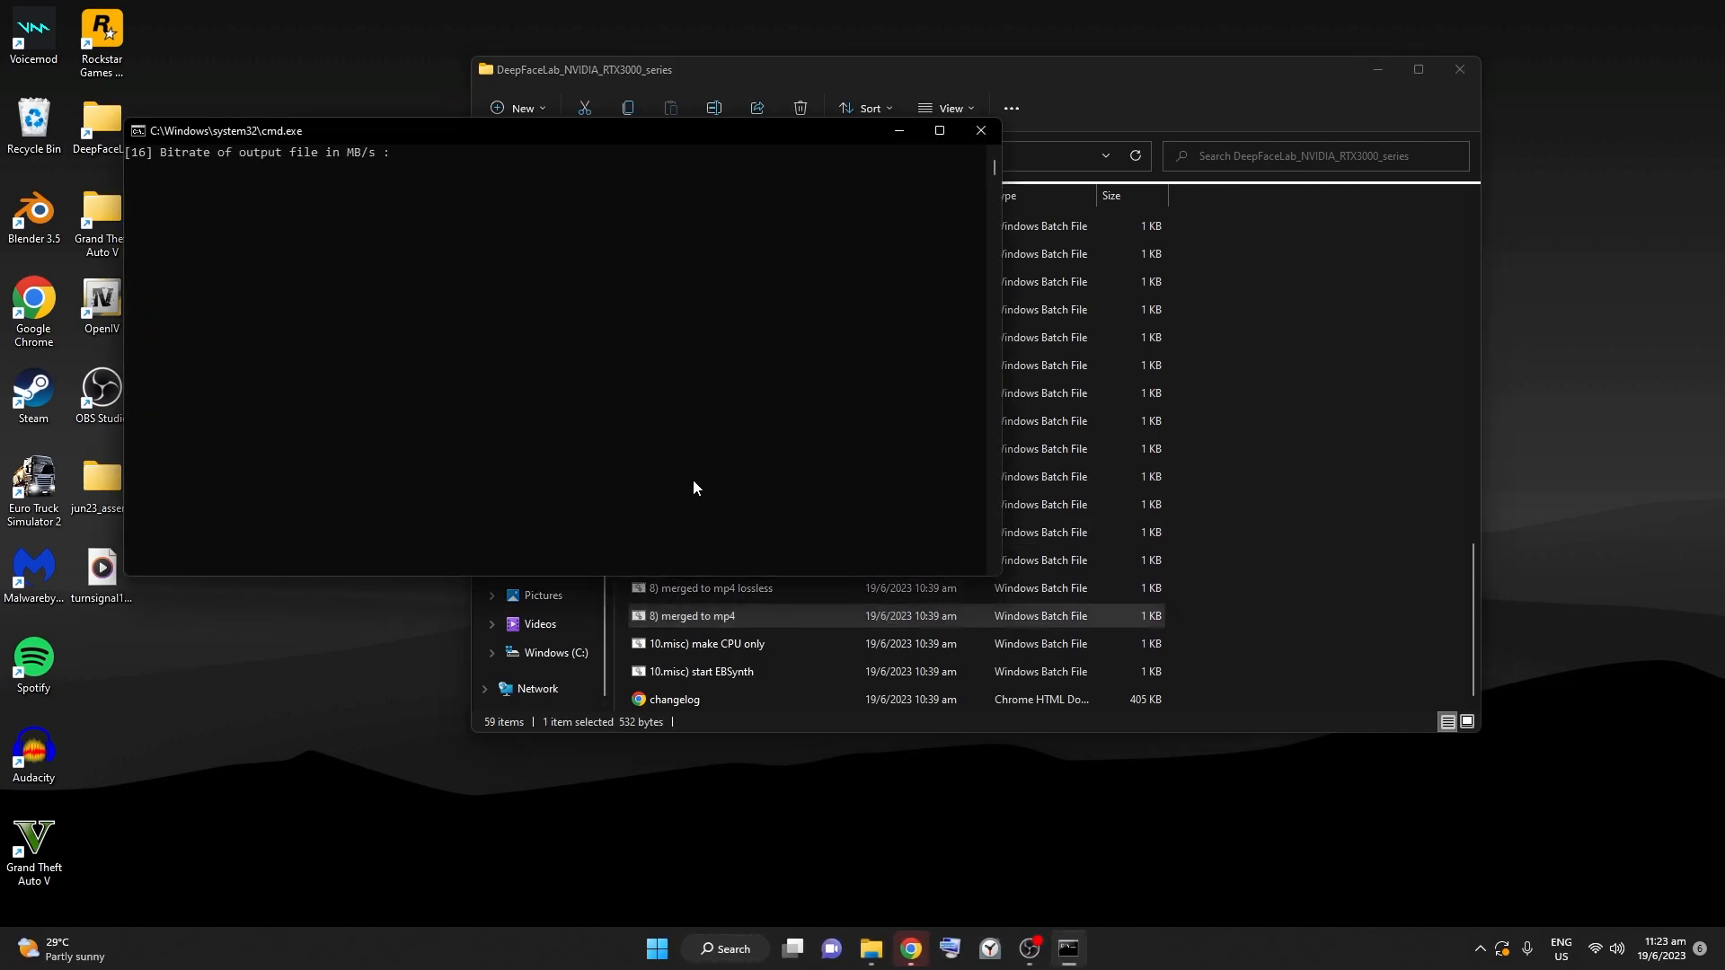
{"action": "key", "text": "Return"}
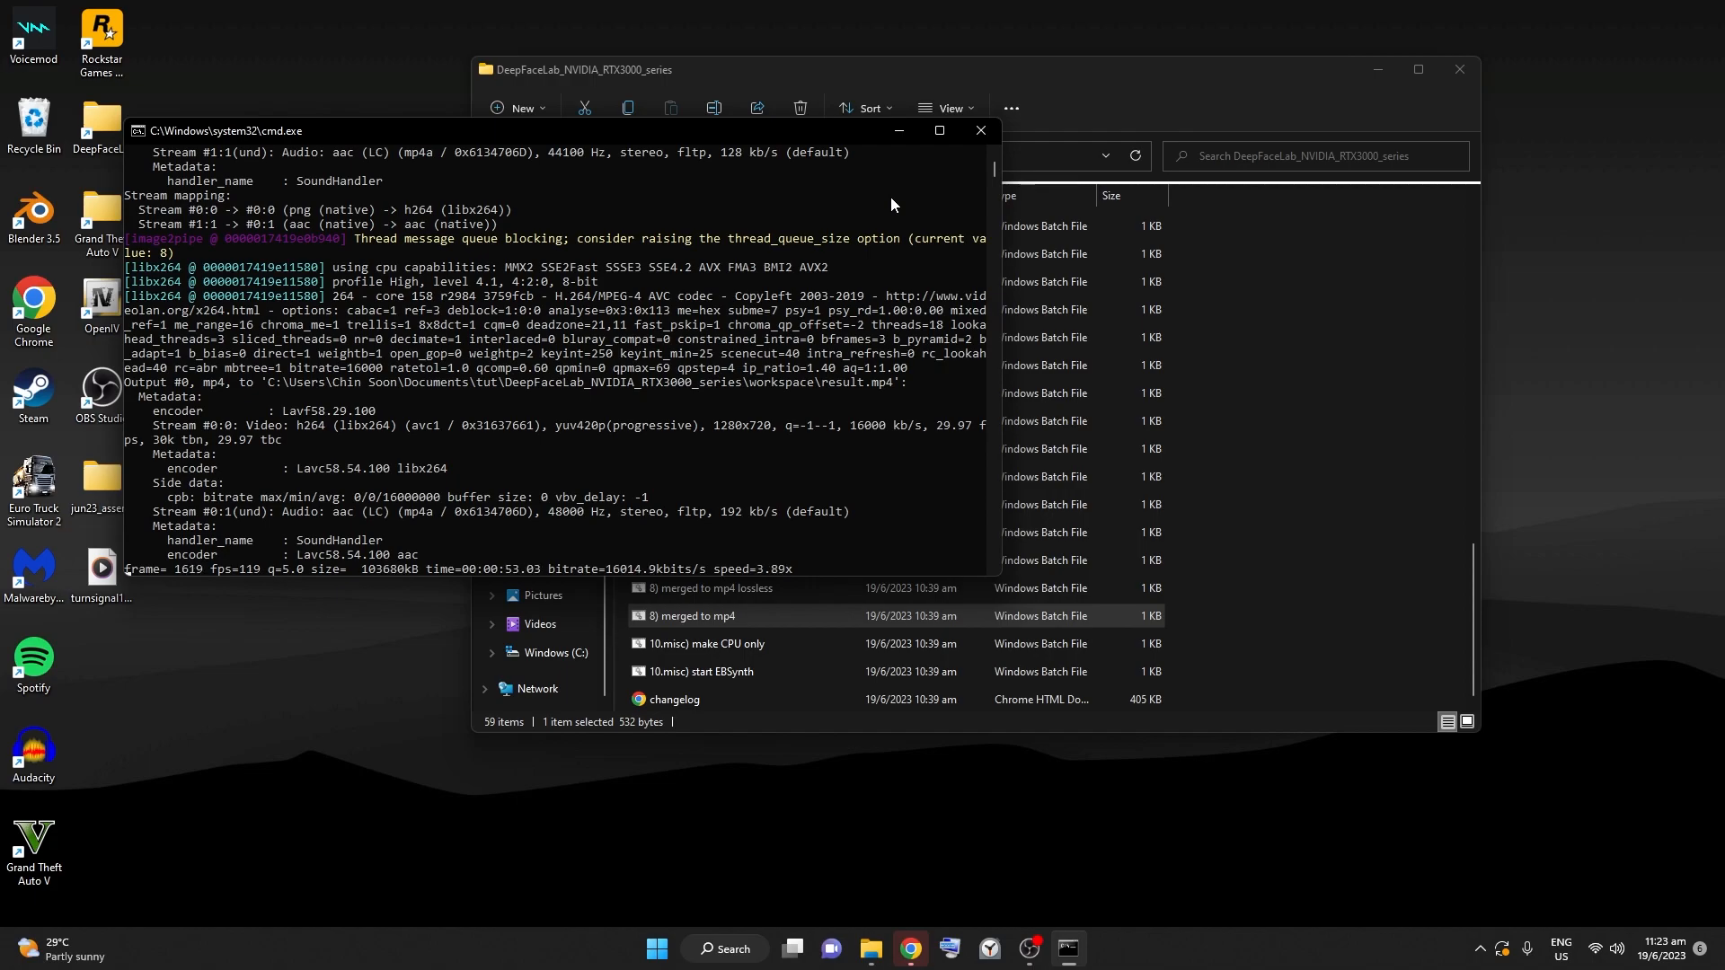
{"action": "left_click", "coordinate": [1413, 530]}
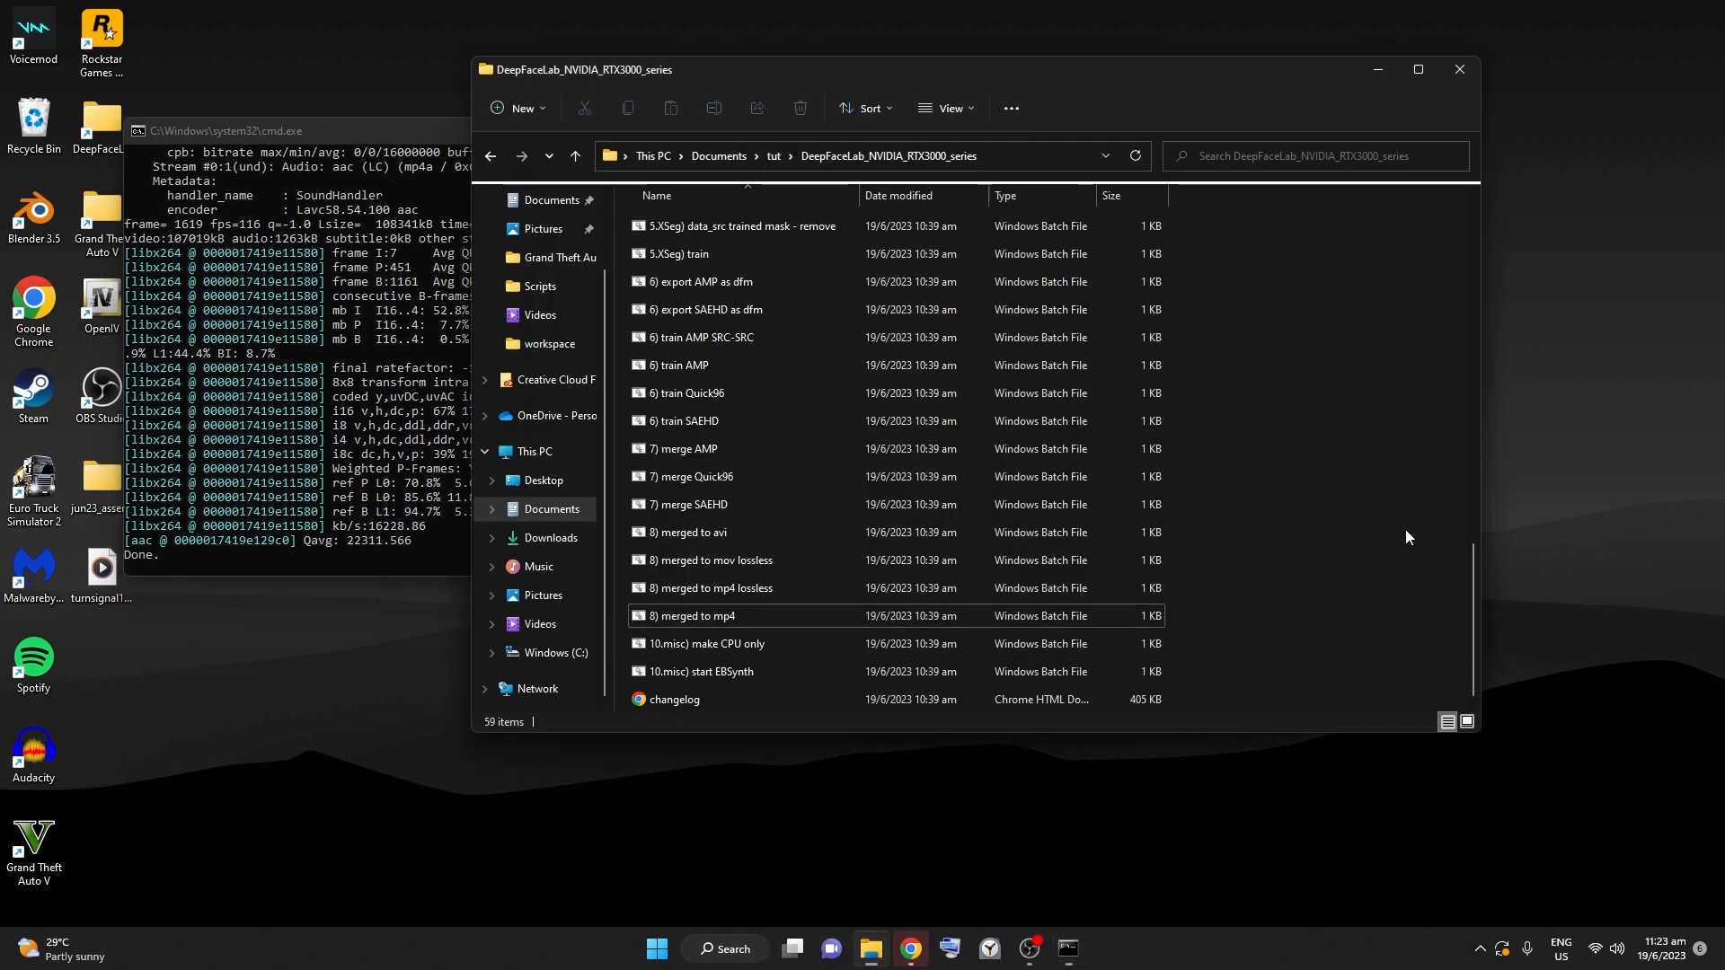
{"action": "scroll", "coordinate": [1258, 512], "scroll_direction": "up", "scroll_amount": 10}
{"action": "left_click", "coordinate": [262, 439]}
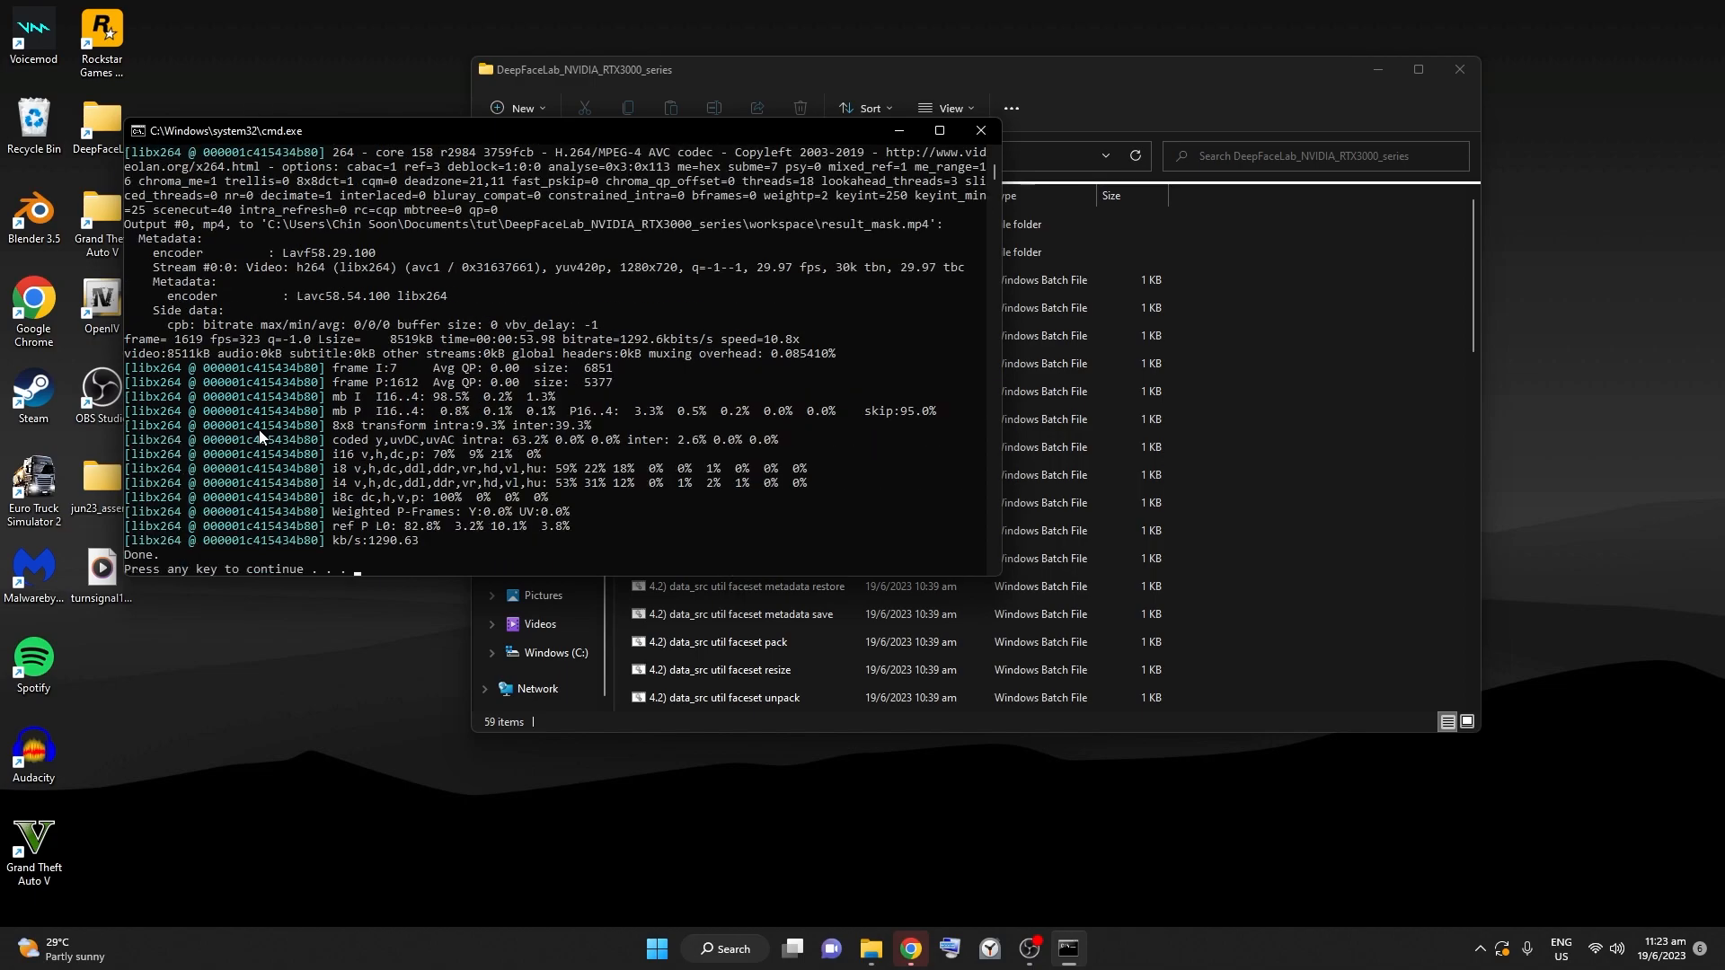
{"action": "key", "text": "Return"}
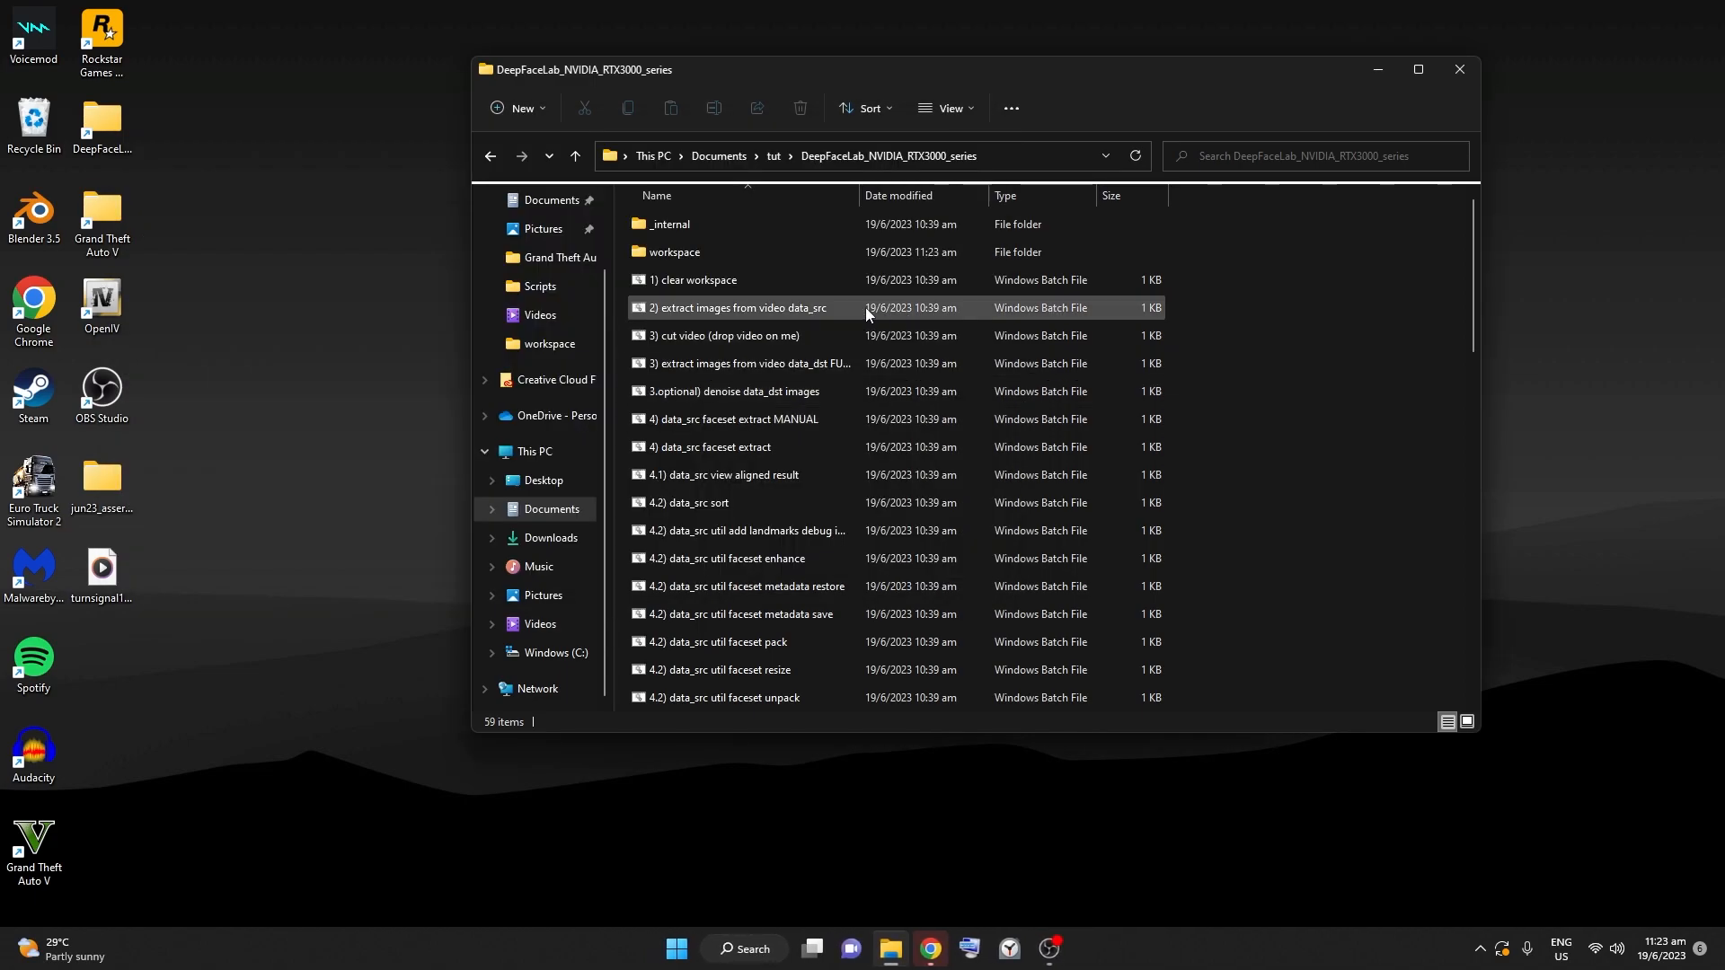
Step: Open the result video from the workspace folder, pause and mute it, and skim through it to about 0:43
{"action": "double_click", "coordinate": [710, 250]}
{"action": "double_click", "coordinate": [1204, 248]}
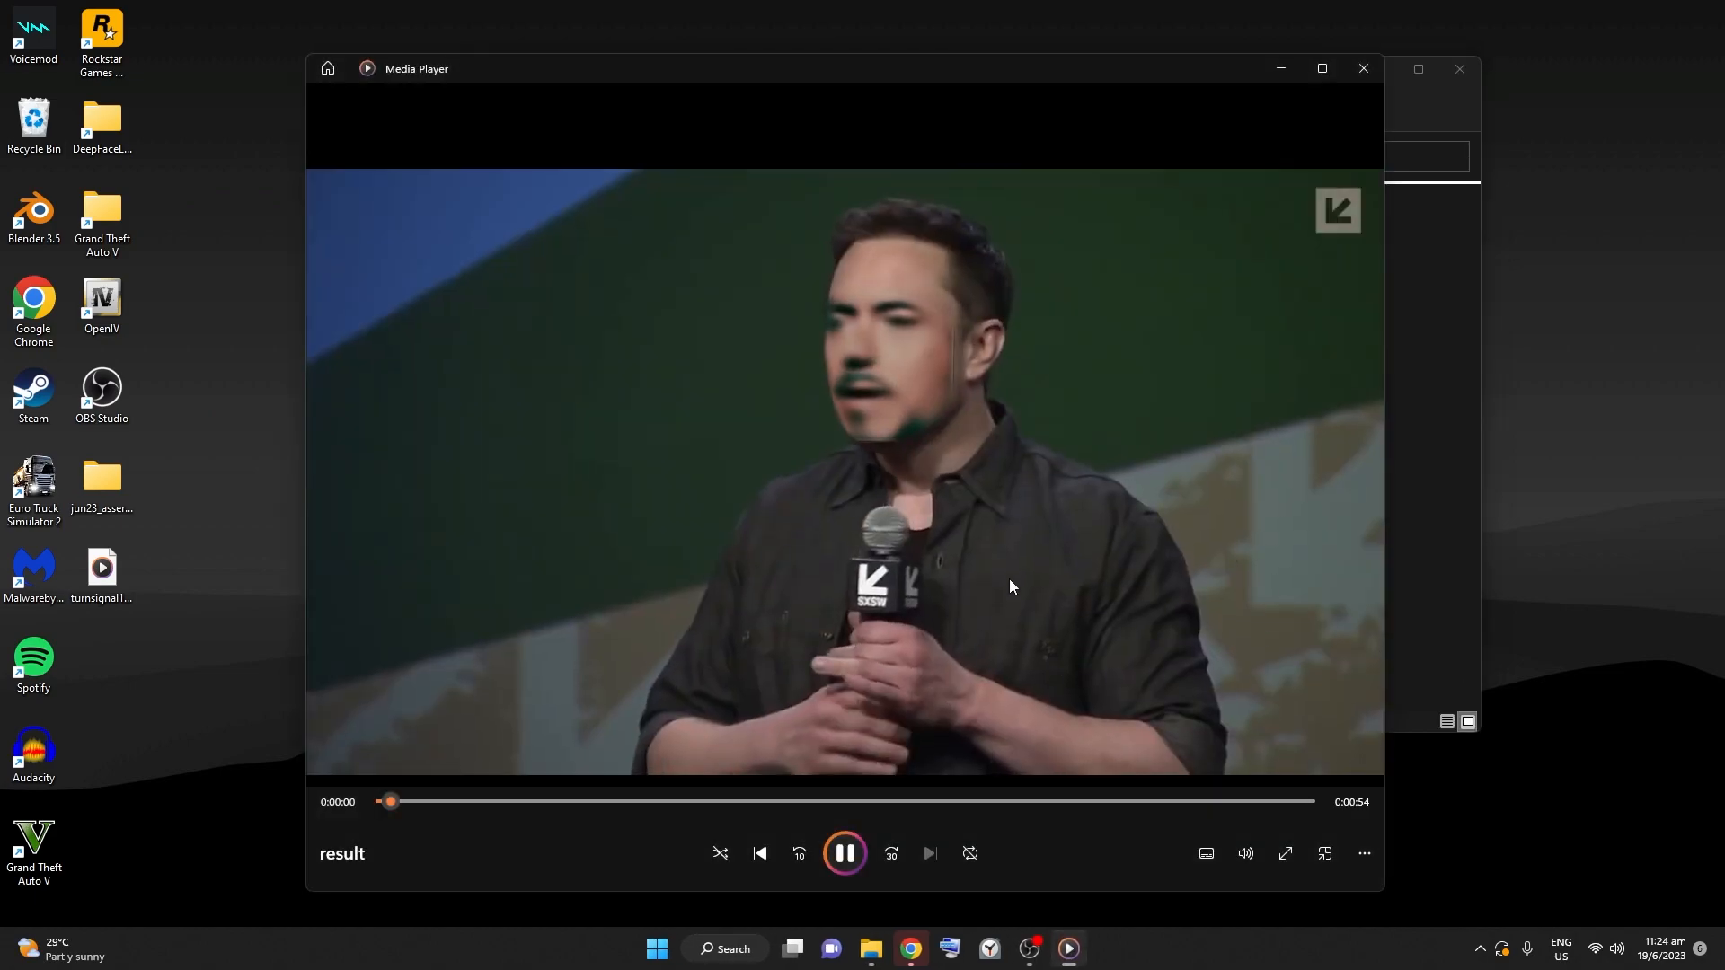
{"action": "key", "text": "space"}
{"action": "left_click", "coordinate": [1245, 854]}
{"action": "left_click_drag", "start_coordinate": [1290, 806], "coordinate": [1132, 802]}
{"action": "left_click", "coordinate": [946, 802]}
{"action": "left_click_drag", "start_coordinate": [641, 68], "coordinate": [984, 71]}
{"action": "left_click", "coordinate": [642, 333]}
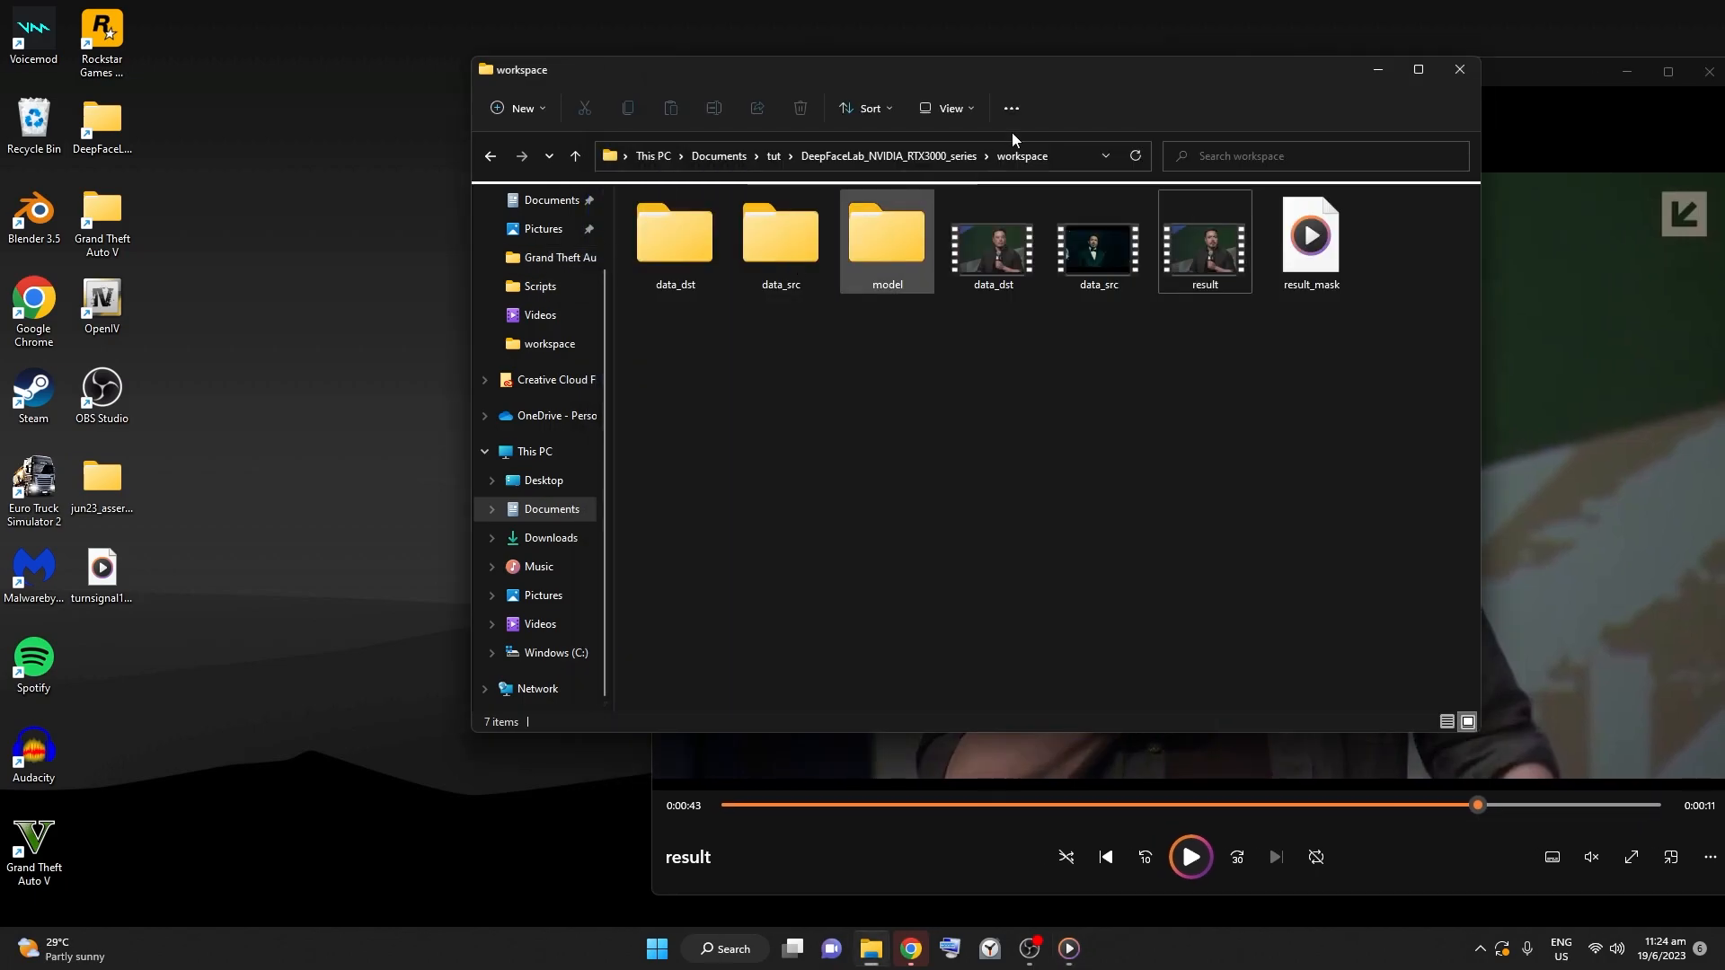
Step: Open the original data_dst video for comparison, pause it and jump to about 0:15
{"action": "double_click", "coordinate": [1009, 234]}
{"action": "left_click_drag", "start_coordinate": [1457, 72], "coordinate": [708, 77]}
{"action": "left_click", "coordinate": [499, 856]}
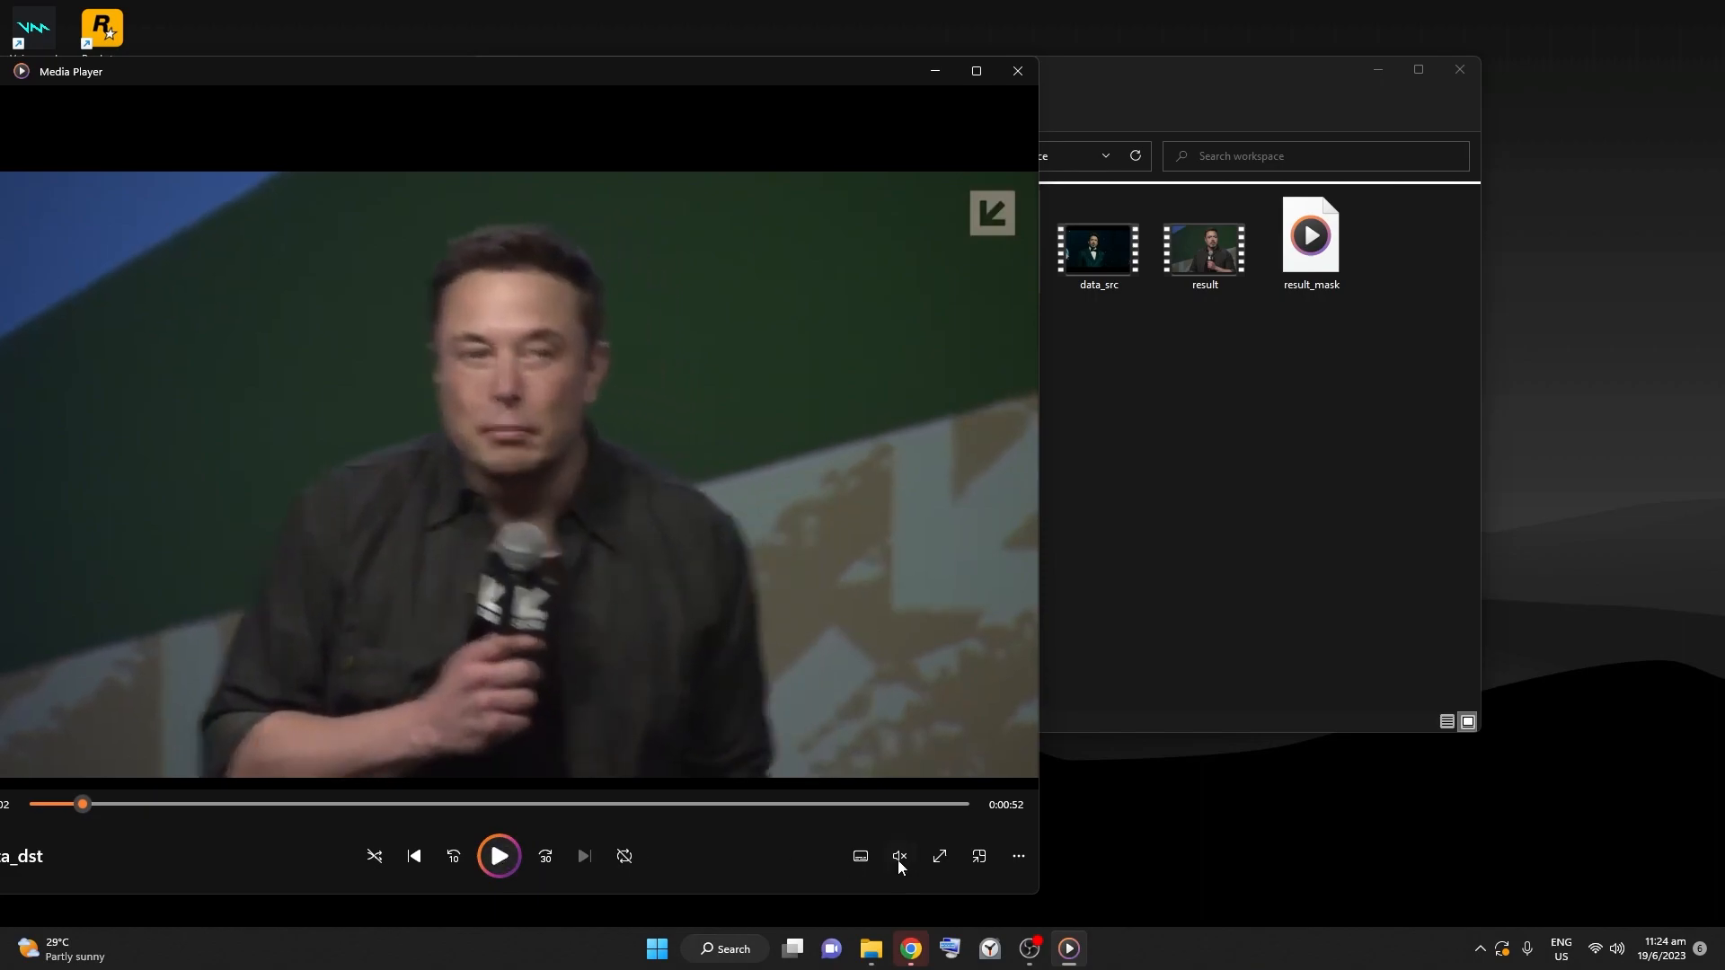
{"action": "left_click", "coordinate": [1068, 948]}
{"action": "left_click", "coordinate": [1068, 949]}
{"action": "left_click", "coordinate": [305, 804]}
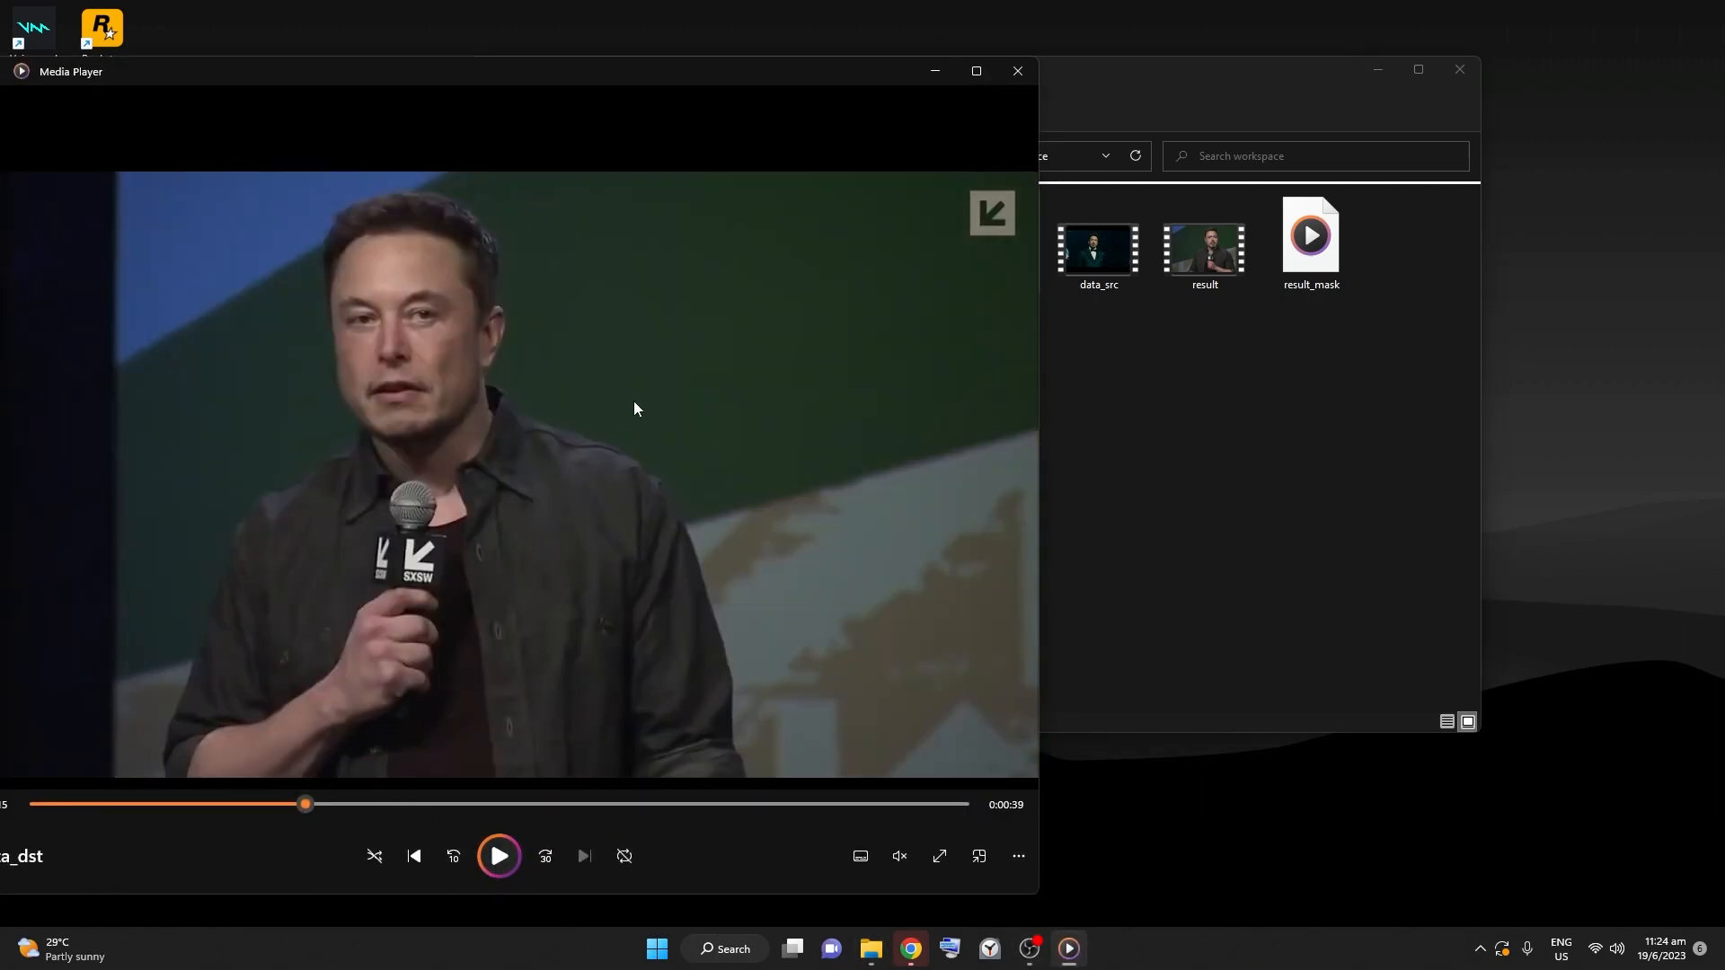
Step: Reopen the result video, pause it at about 0:17 to compare the swapped face, and close the player
{"action": "double_click", "coordinate": [1199, 274]}
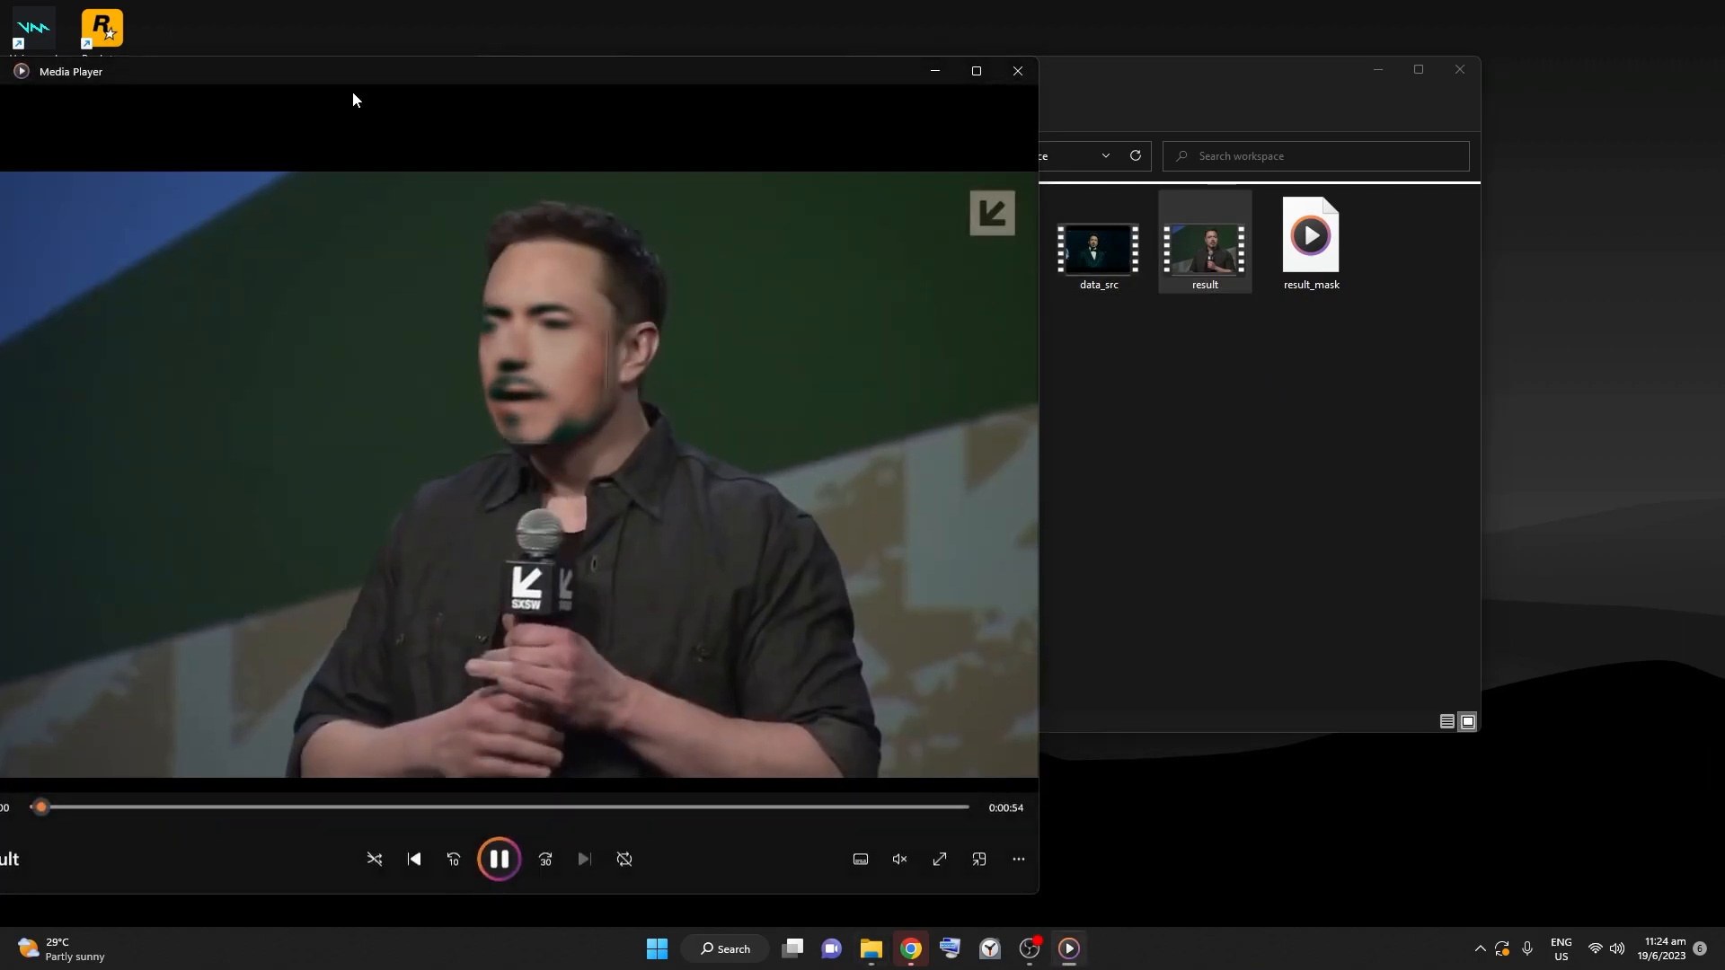
{"action": "left_click", "coordinate": [336, 804]}
{"action": "left_click", "coordinate": [464, 357]}
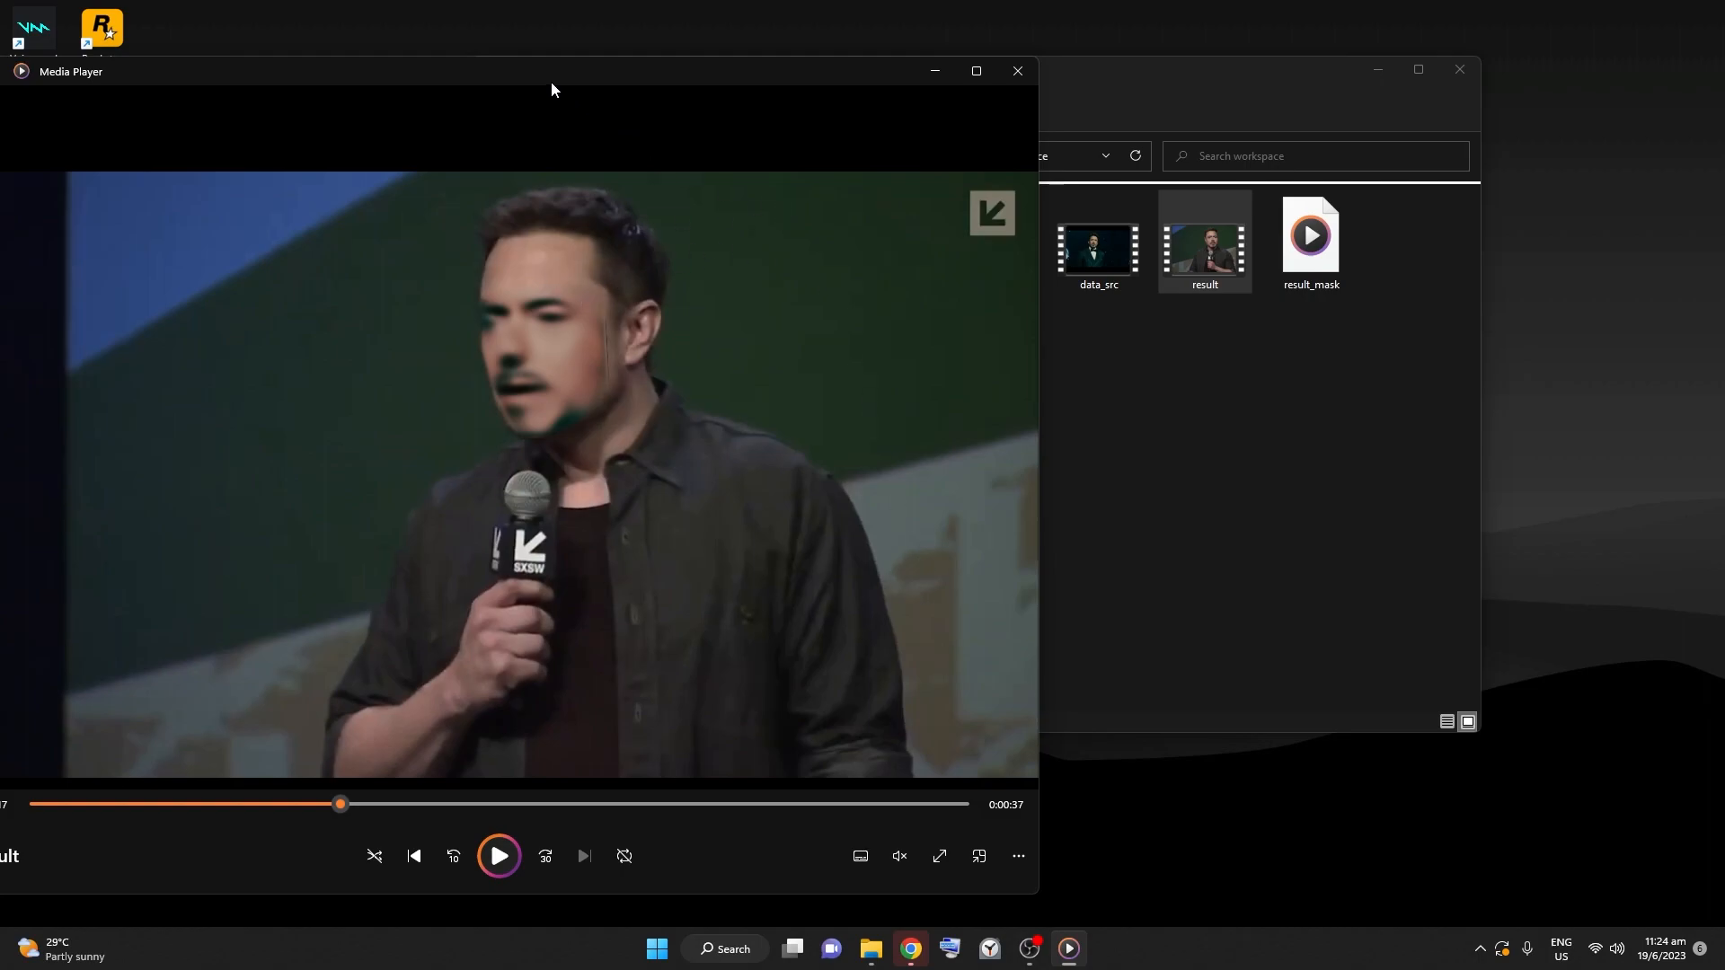
{"action": "left_click_drag", "start_coordinate": [552, 80], "coordinate": [920, 80]}
{"action": "left_click", "coordinate": [1387, 72]}
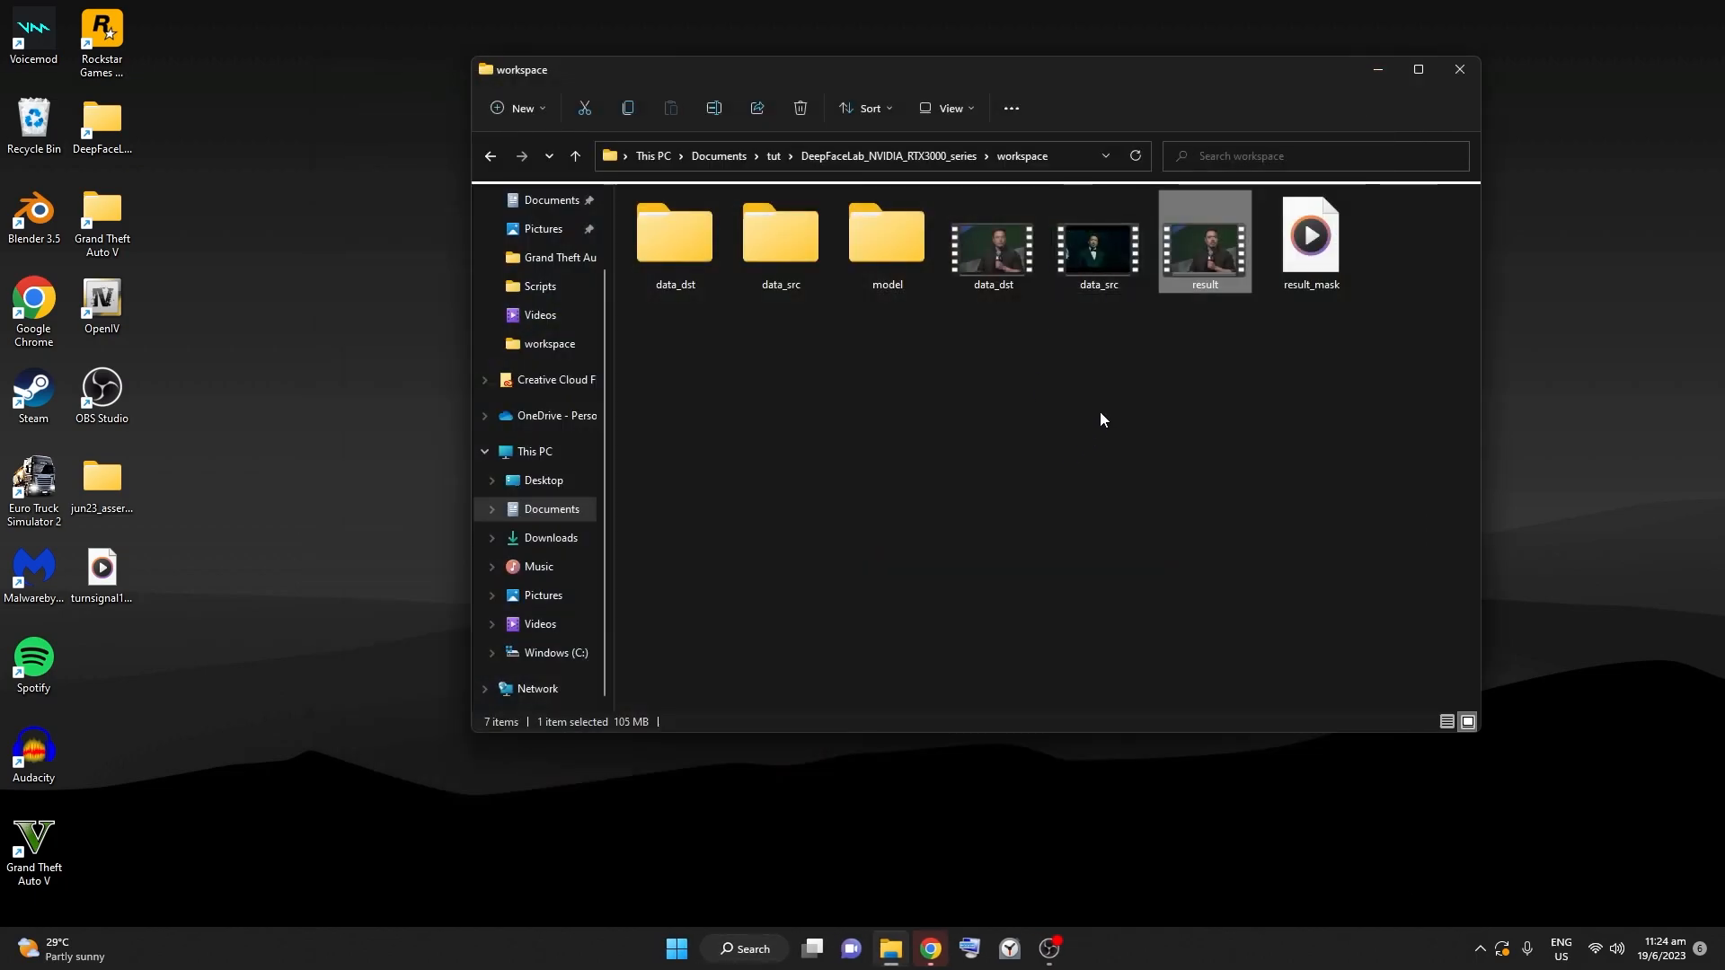
Step: Return to the DeepFaceLab_NVIDIA_RTX3000_series folder and go to the training and merging batch files
{"action": "left_click", "coordinate": [1042, 480]}
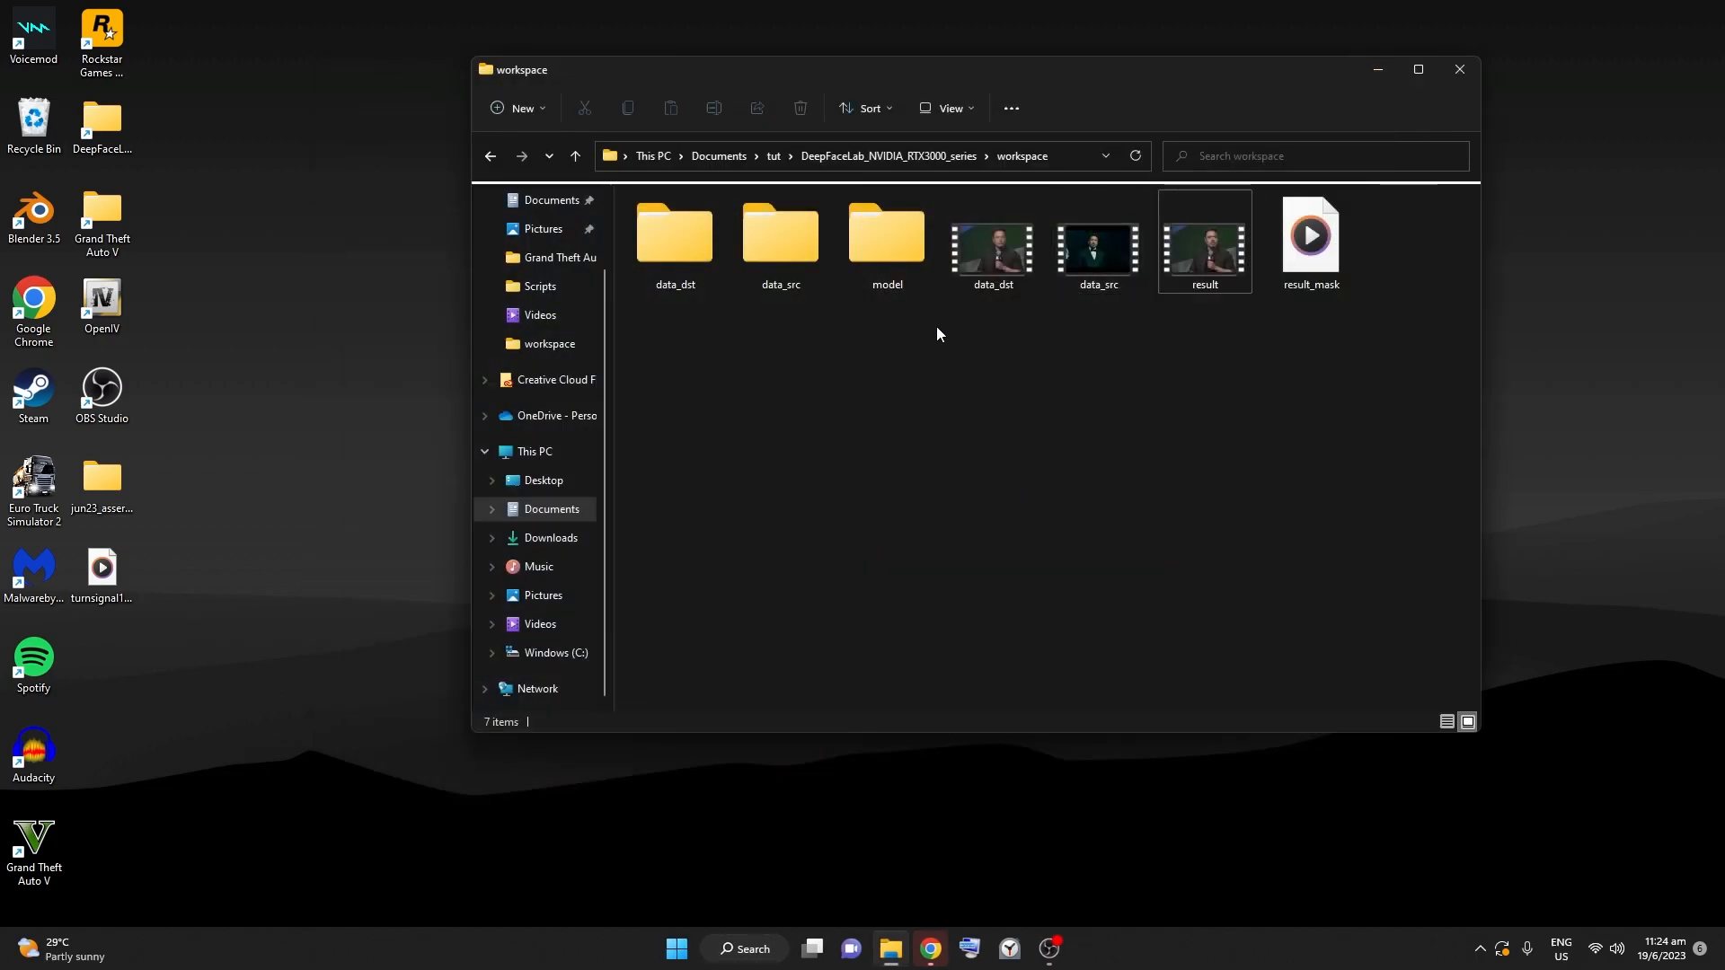
{"action": "left_click", "coordinate": [913, 158]}
{"action": "scroll", "coordinate": [1028, 564], "scroll_direction": "down", "scroll_amount": 12}
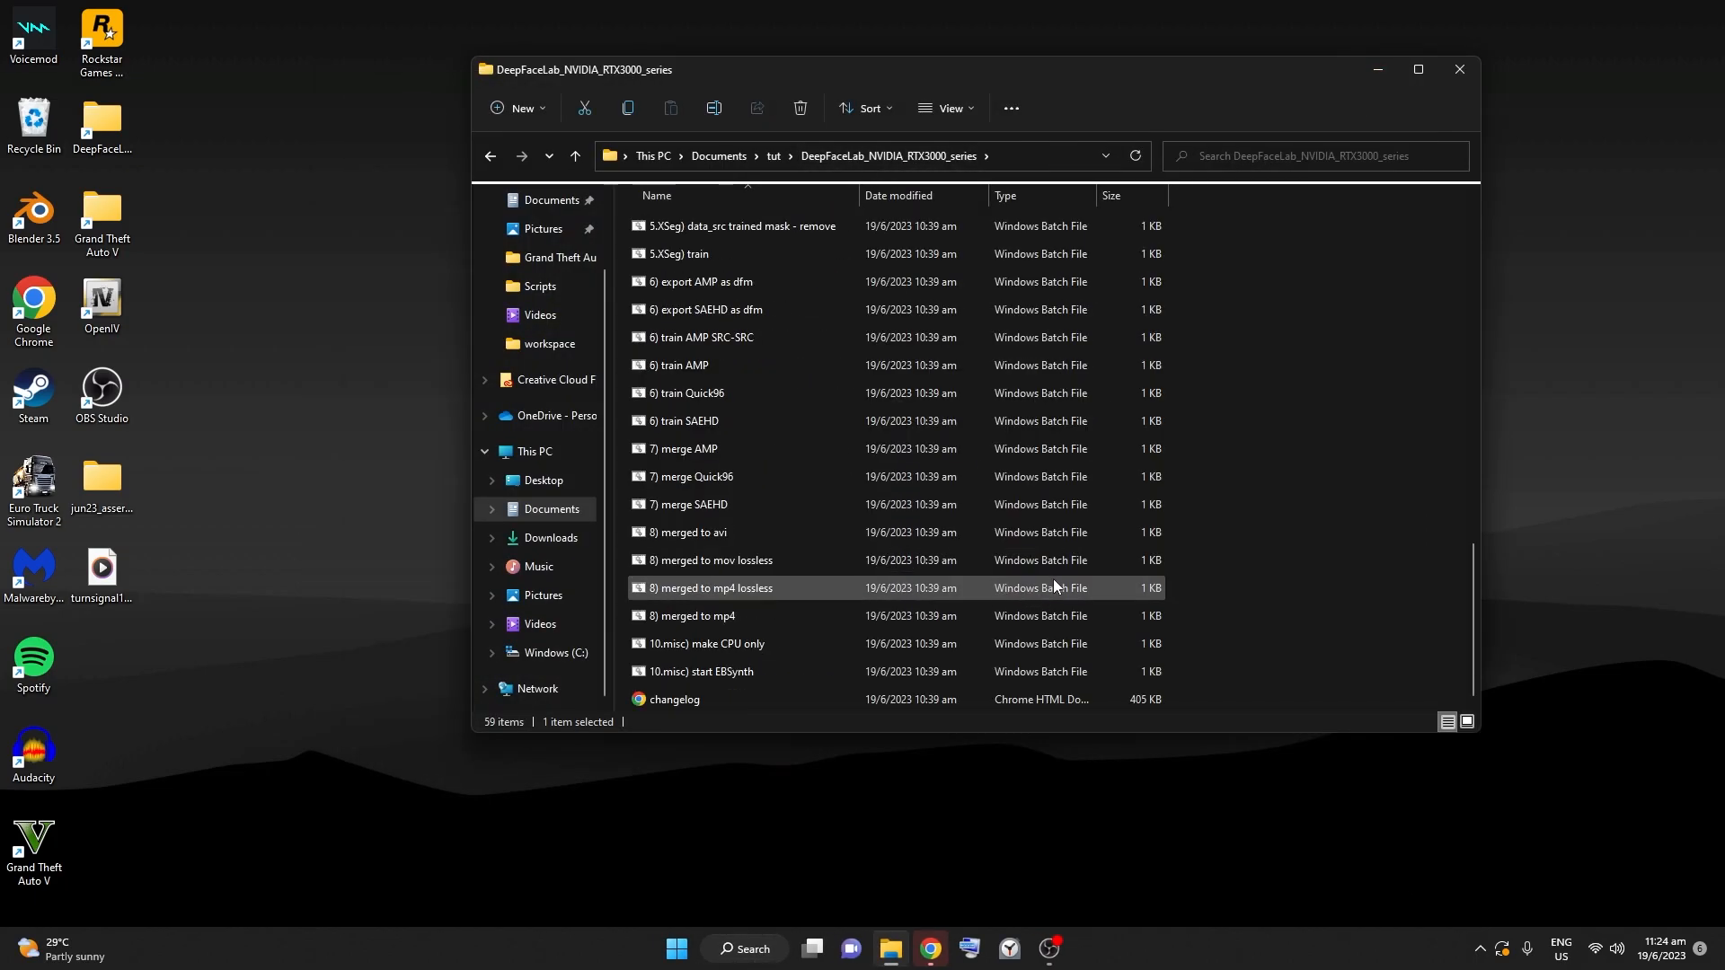